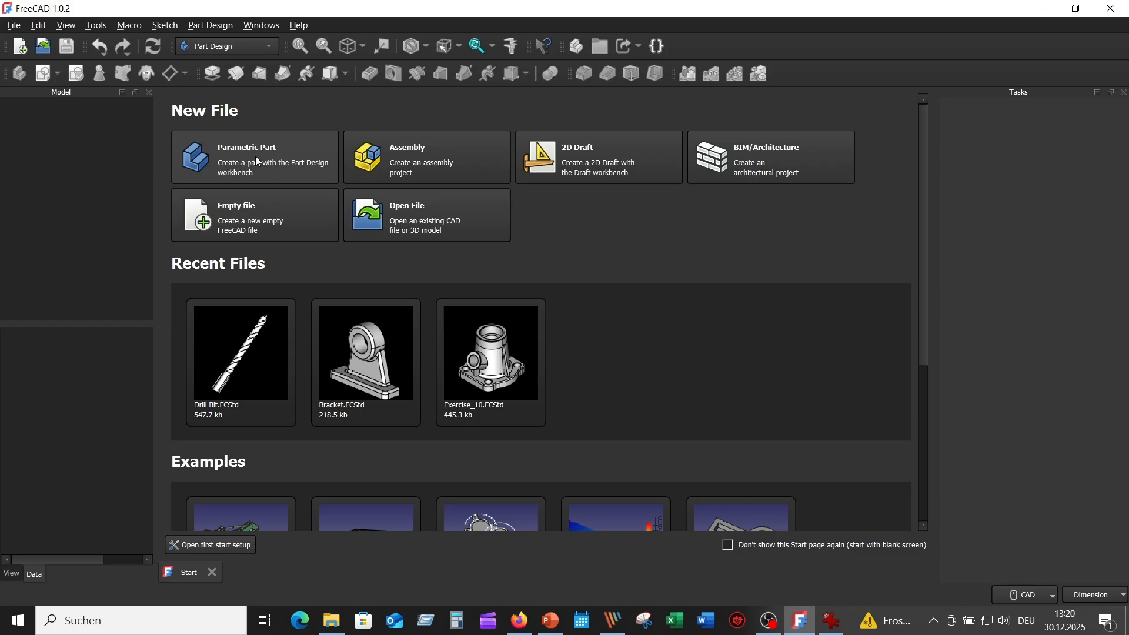
Create a new Parametric Part document with an empty Body from the Start page.
click(256, 160)
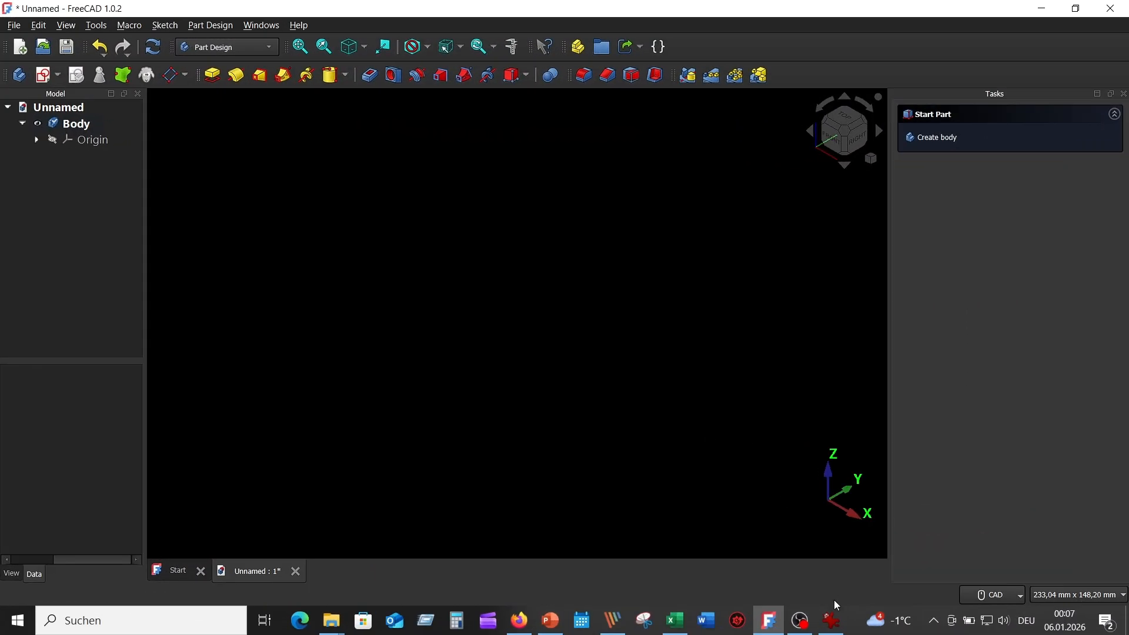
click(833, 619)
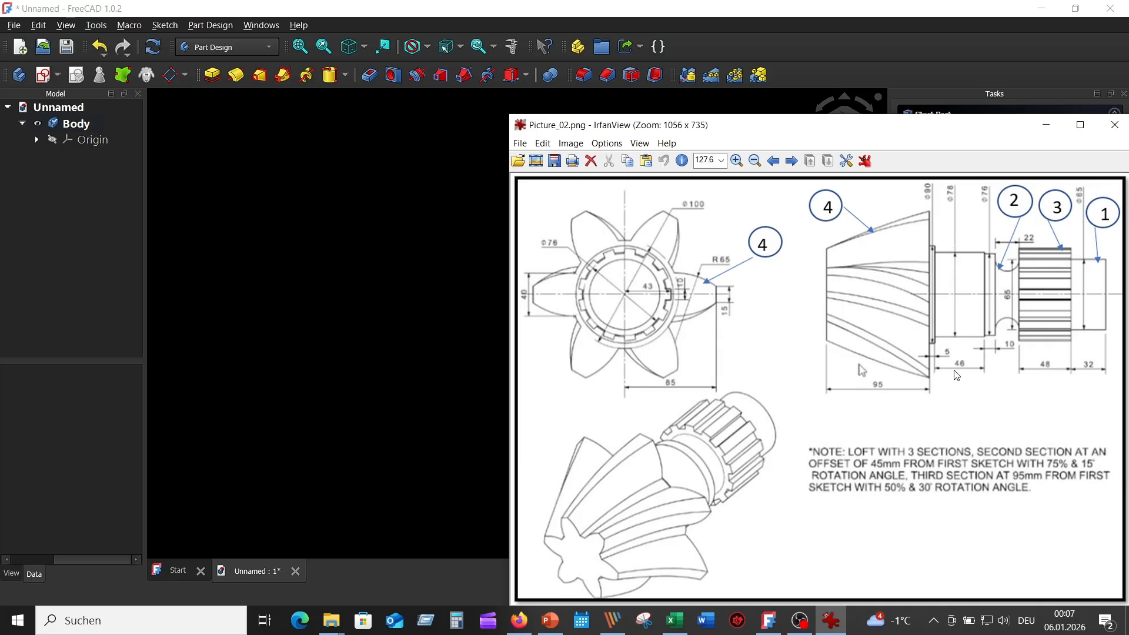
click(434, 159)
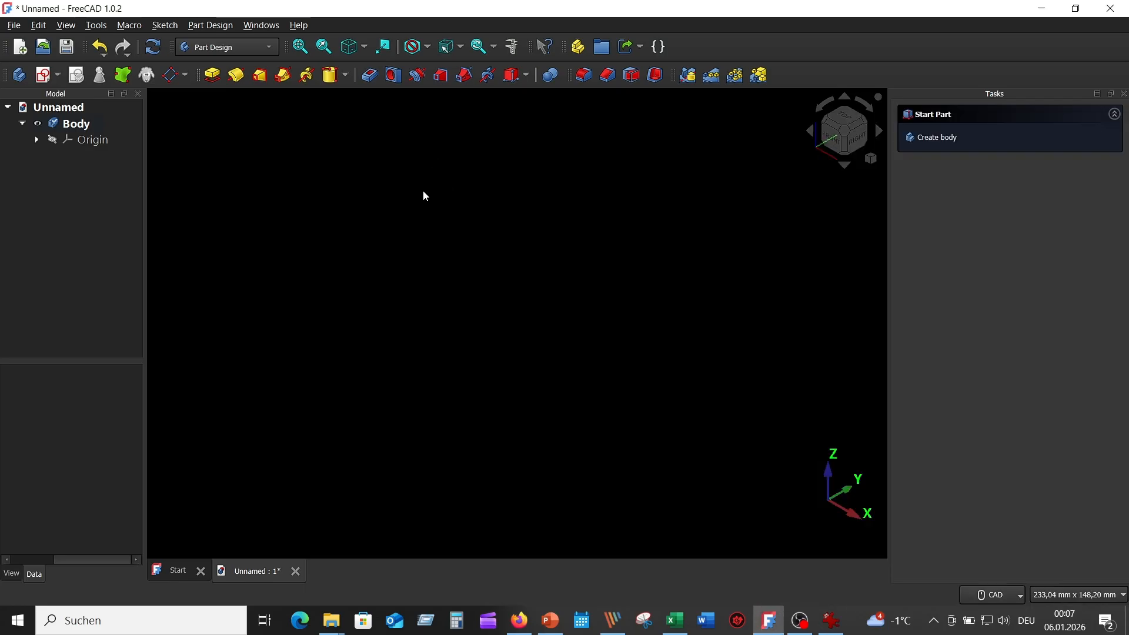
Add an additive cylinder on the XZ plane with radius 45 mm and height 5 mm.
click(345, 75)
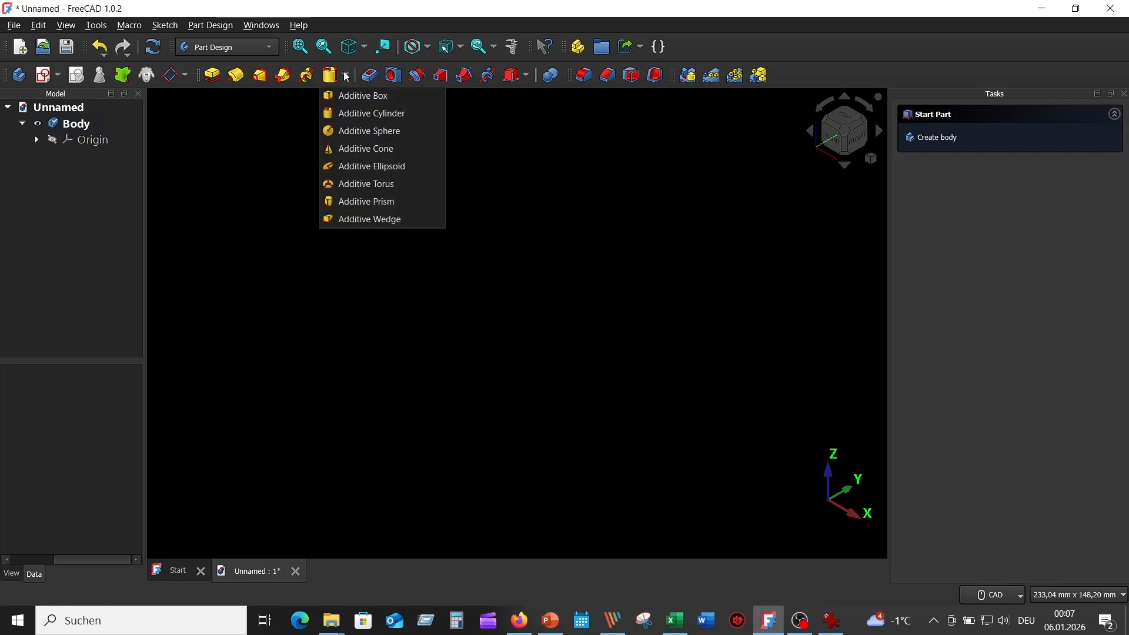
click(395, 122)
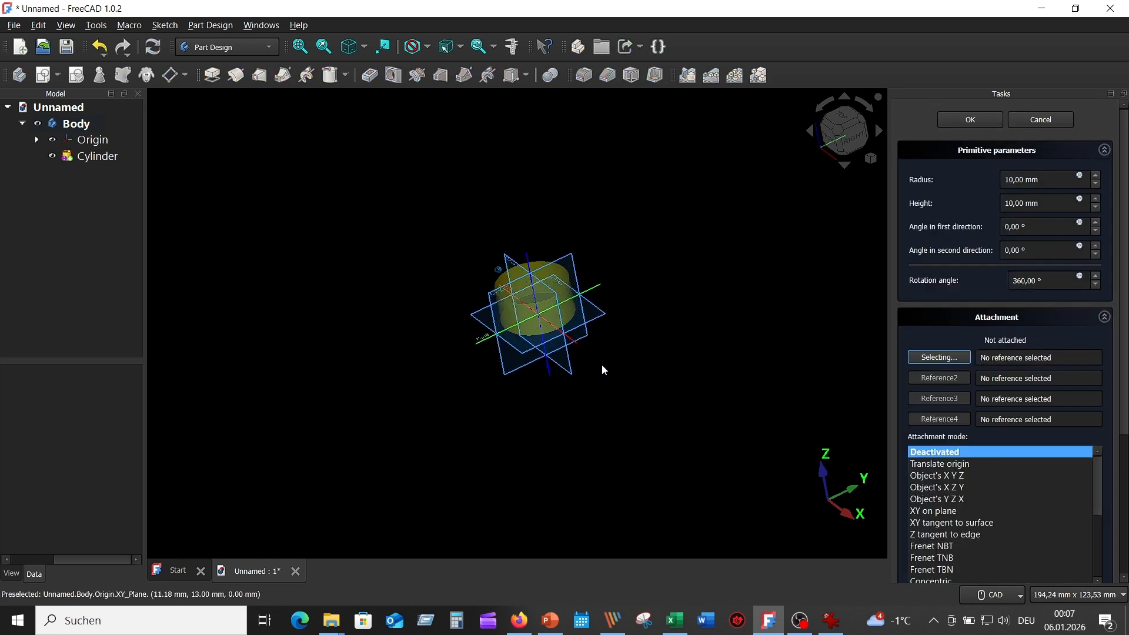
click(544, 380)
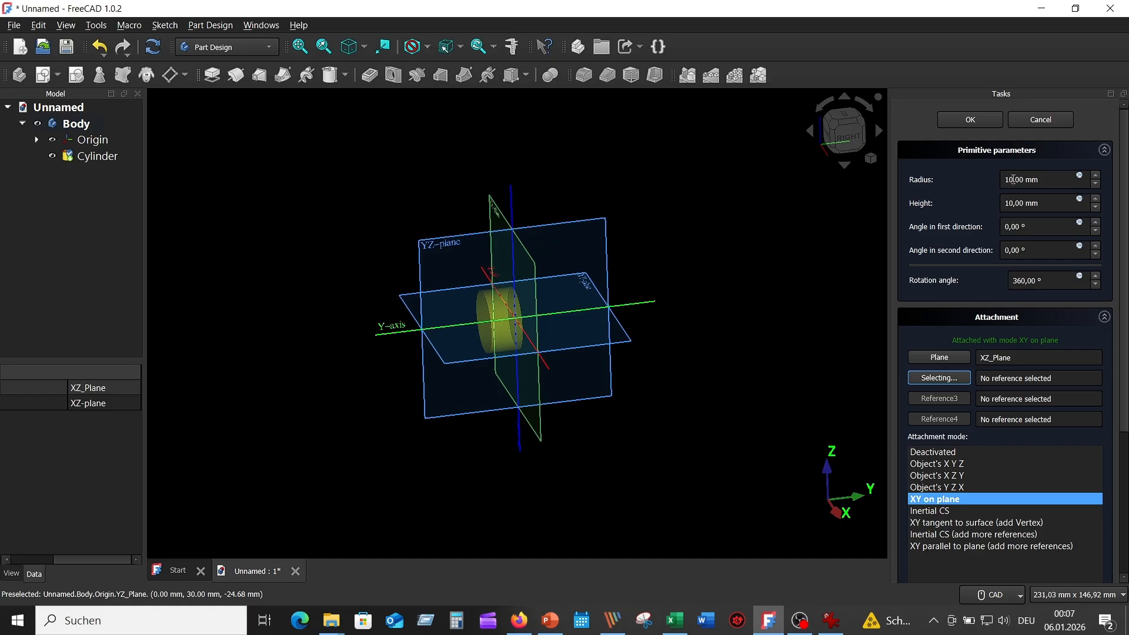
drag(1012, 180, 1002, 180)
text(45)
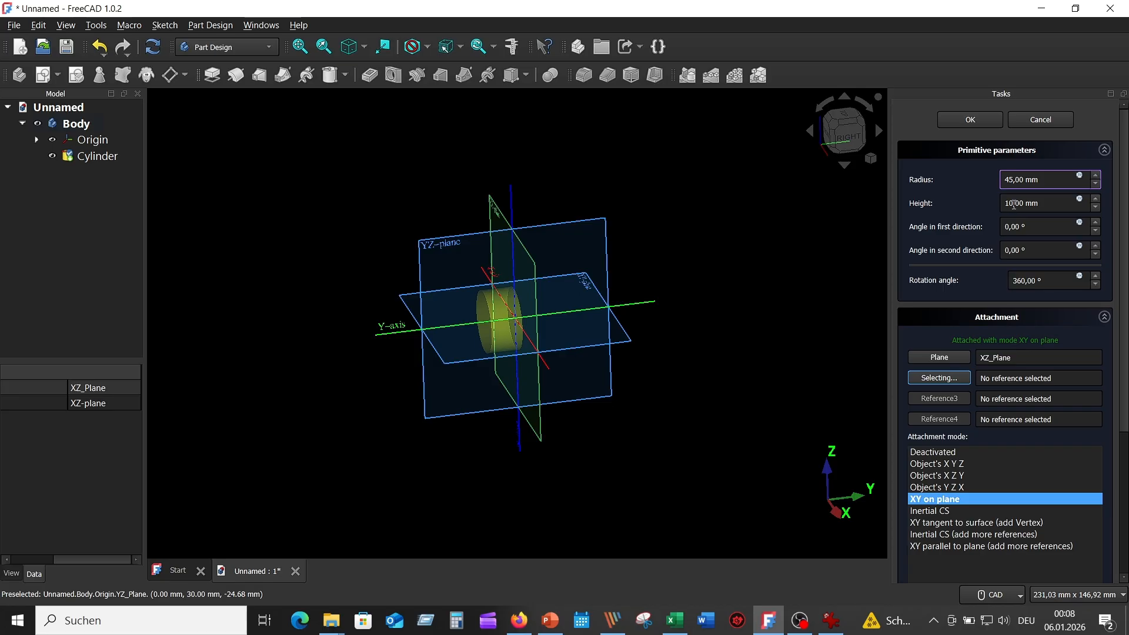
drag(1014, 204, 988, 209)
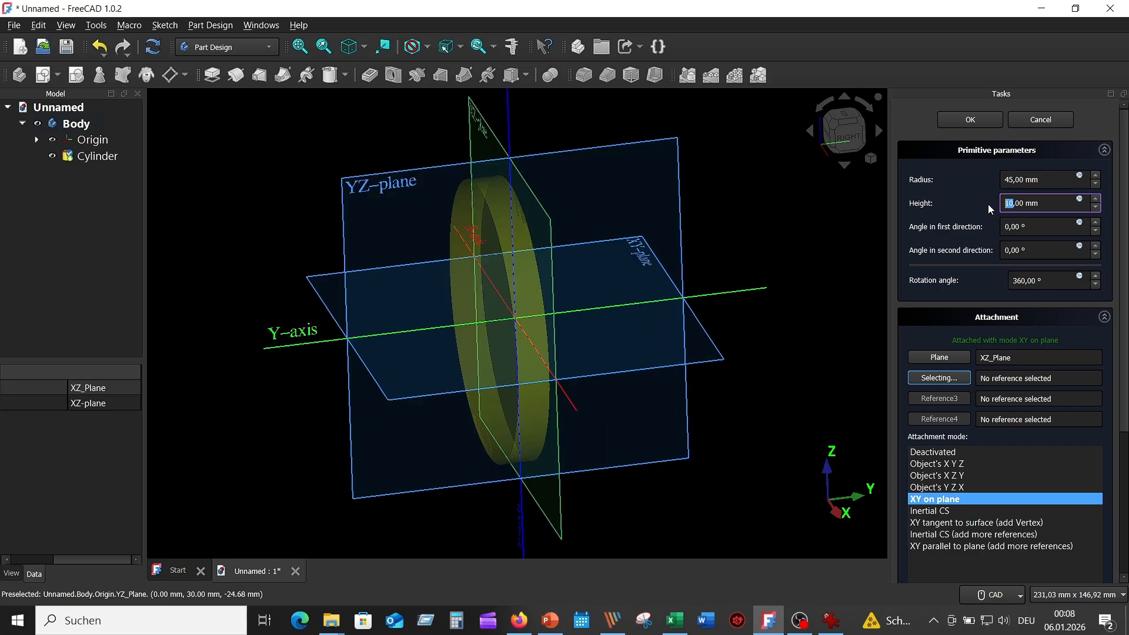
text(5)
Give the cylinder a -5 mm z offset and confirm it.
scroll(1034, 471, down, 6)
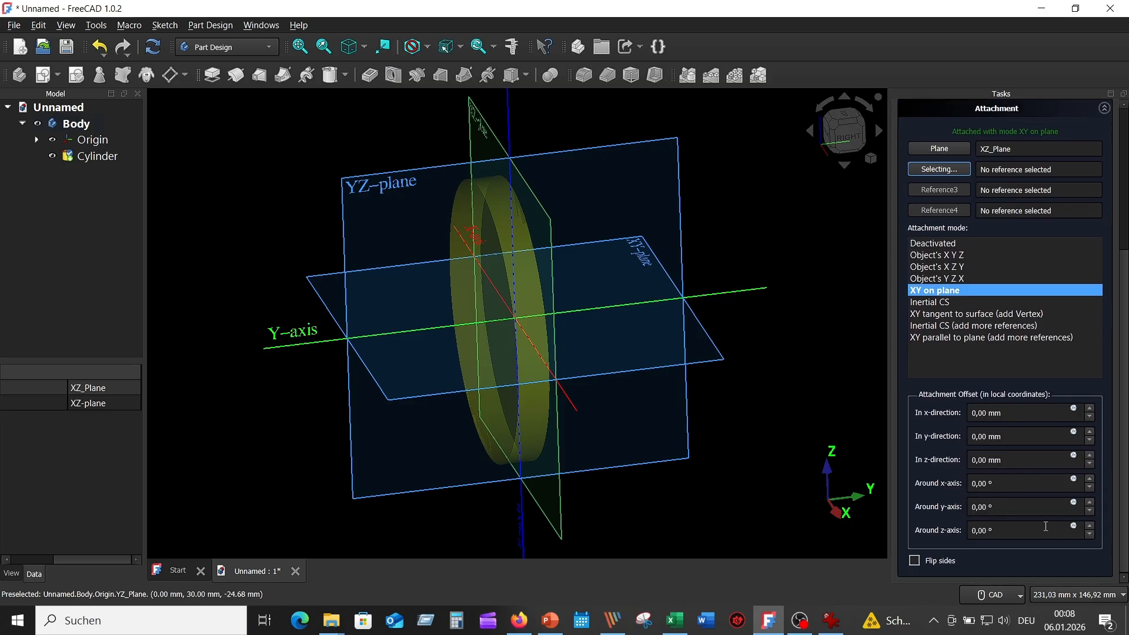
click(1089, 457)
click(1088, 457)
click(1089, 458)
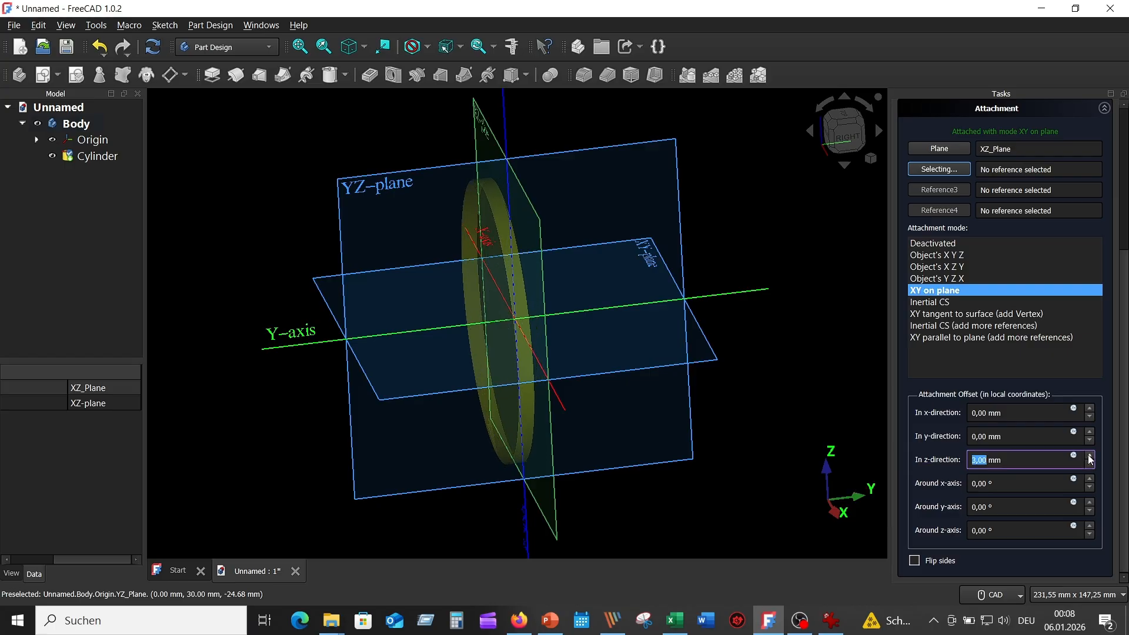
click(1089, 464)
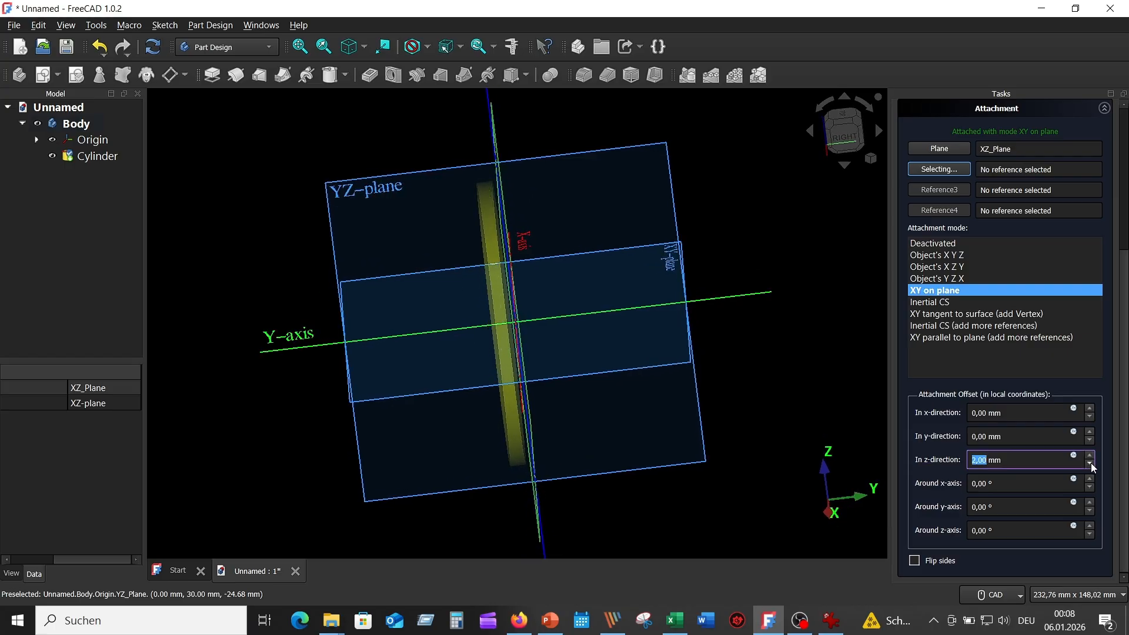
click(1091, 463)
click(1091, 463)
click(1091, 463)
click(1091, 463)
click(1091, 463)
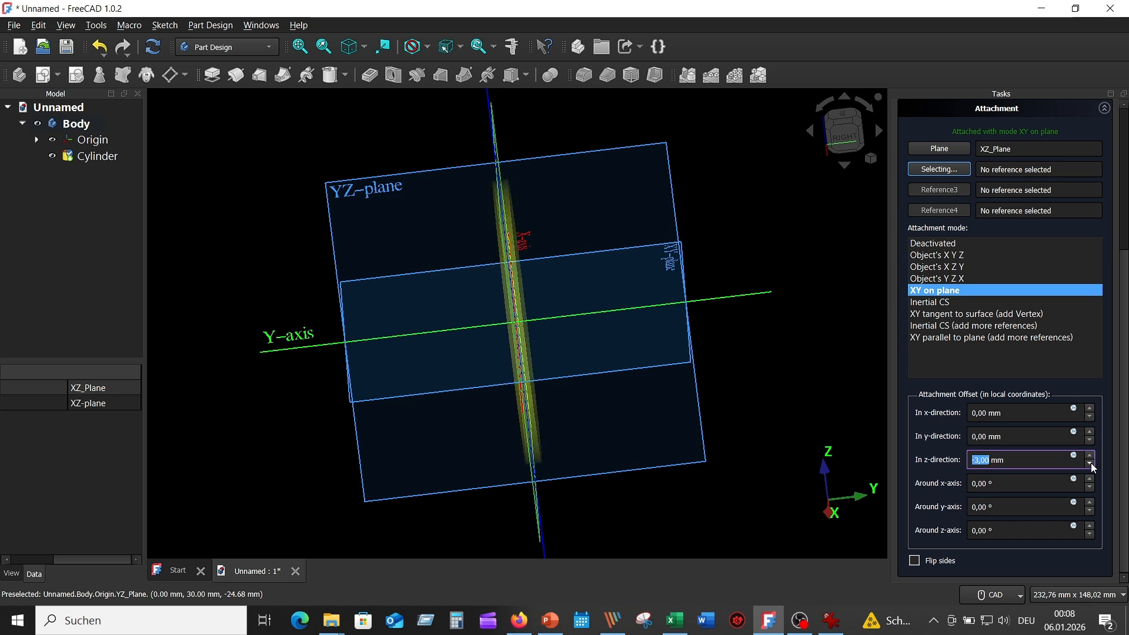
click(1091, 463)
click(1091, 464)
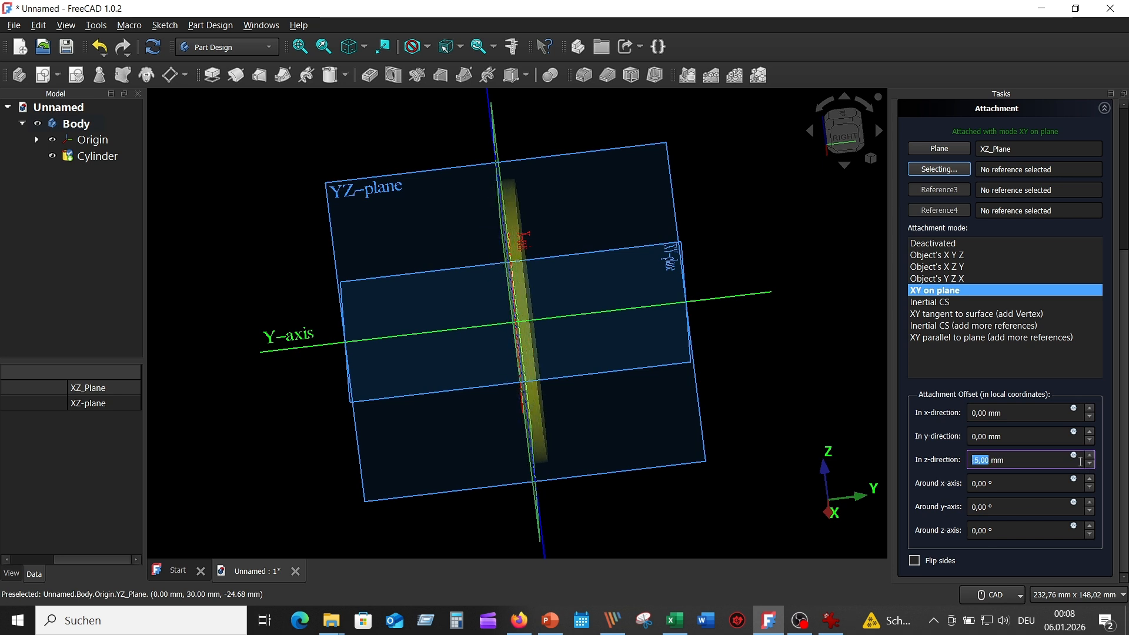
click(1019, 456)
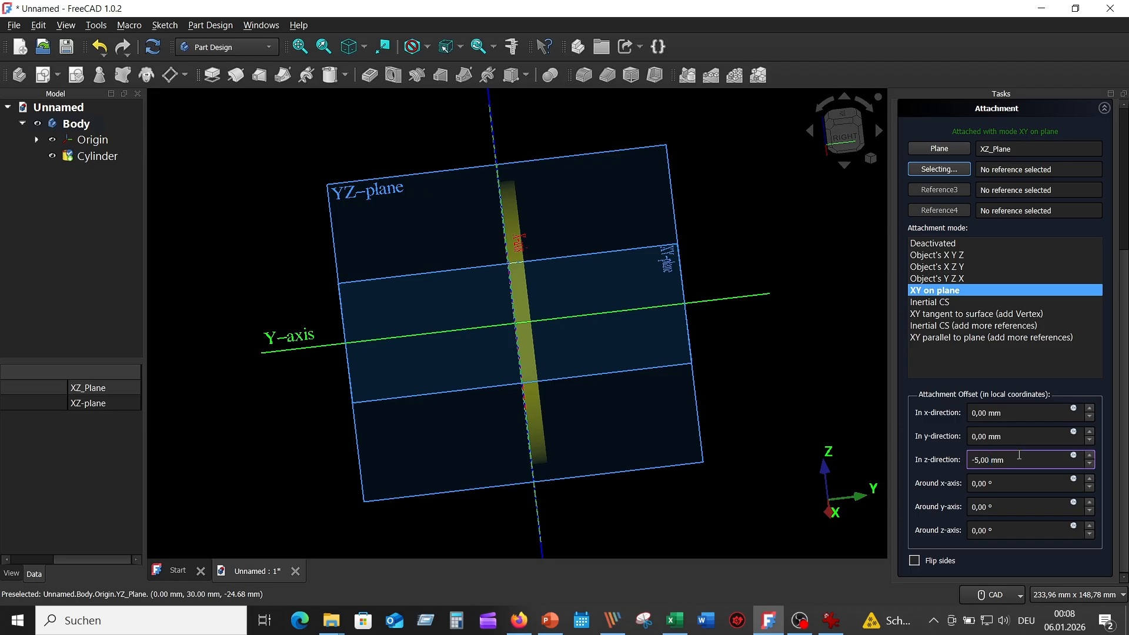
scroll(1103, 232, up, 1)
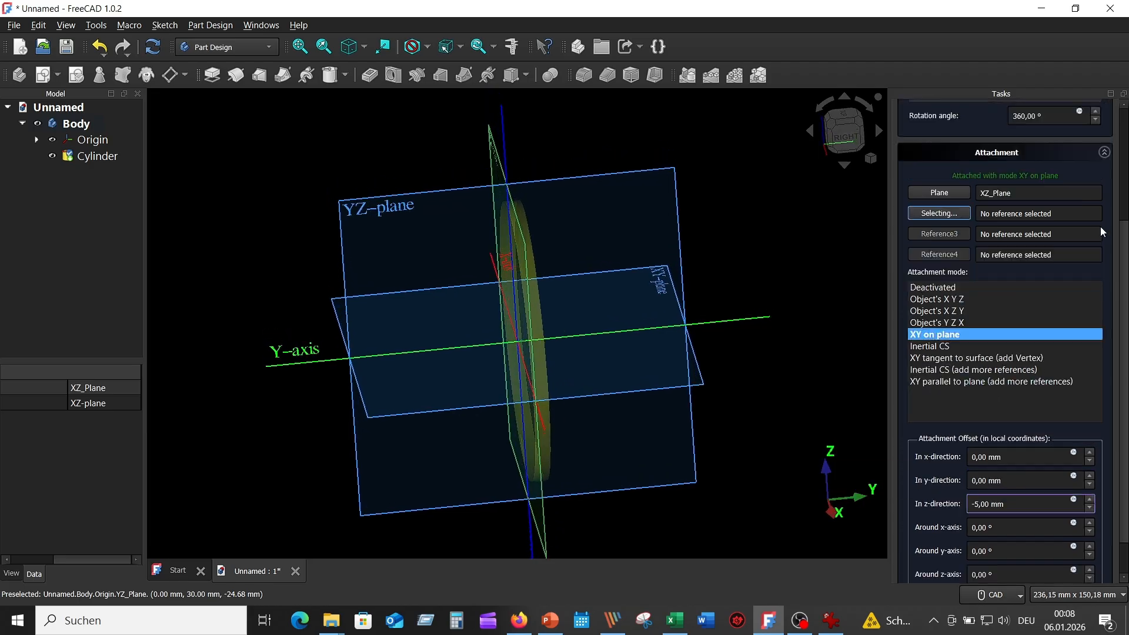
scroll(1105, 227, up, 4)
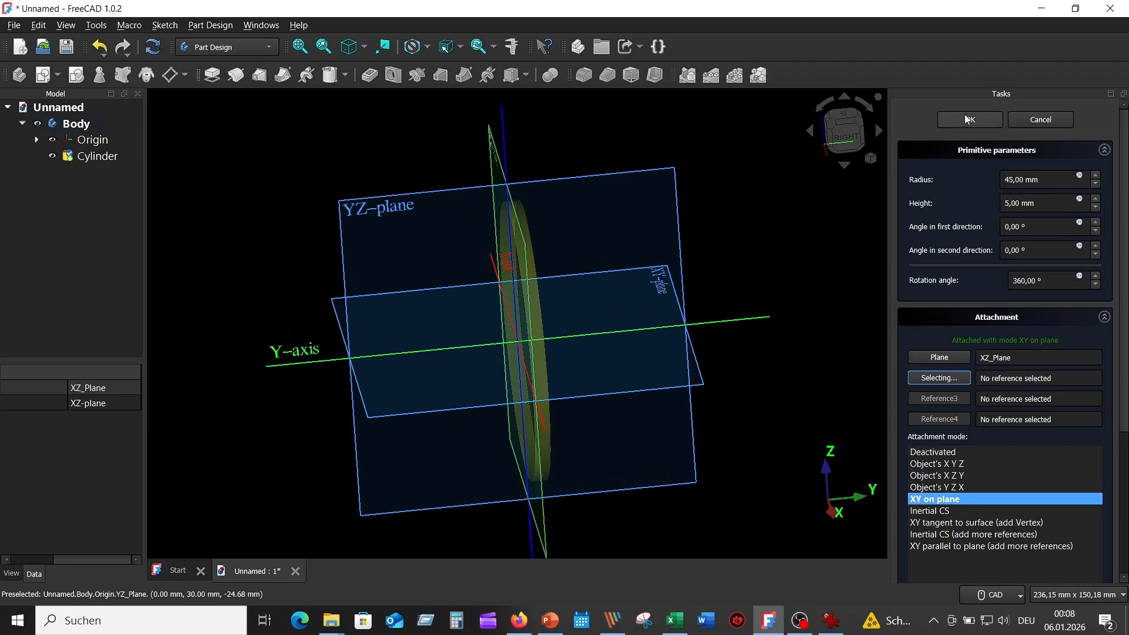
click(967, 119)
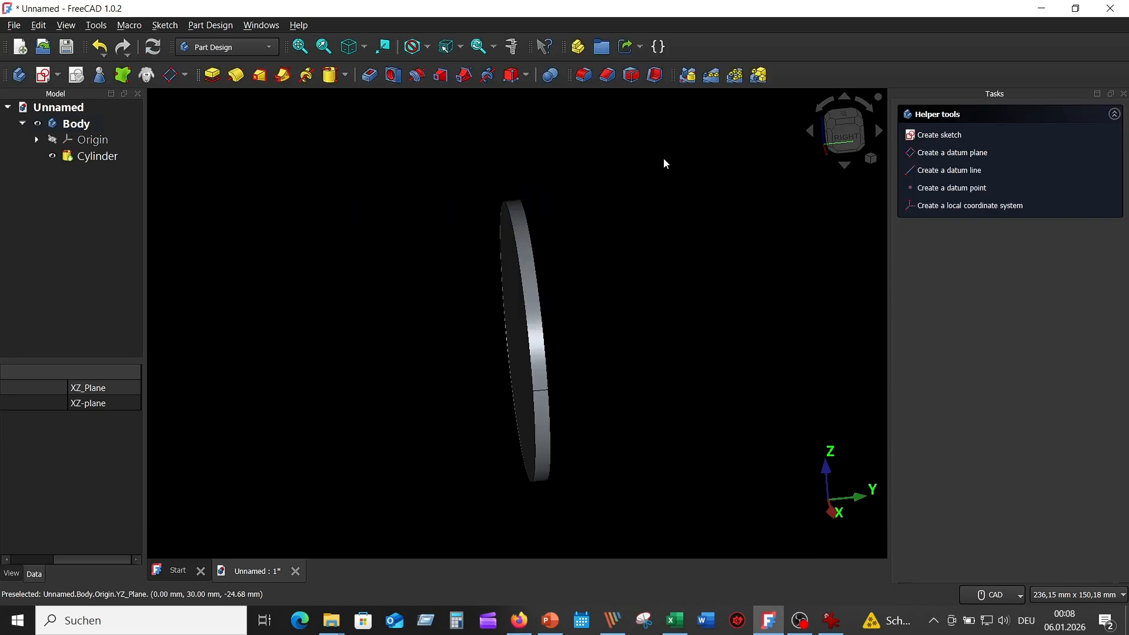
Attach a new cylinder to the disc's flat face with a 38 mm radius.
click(829, 627)
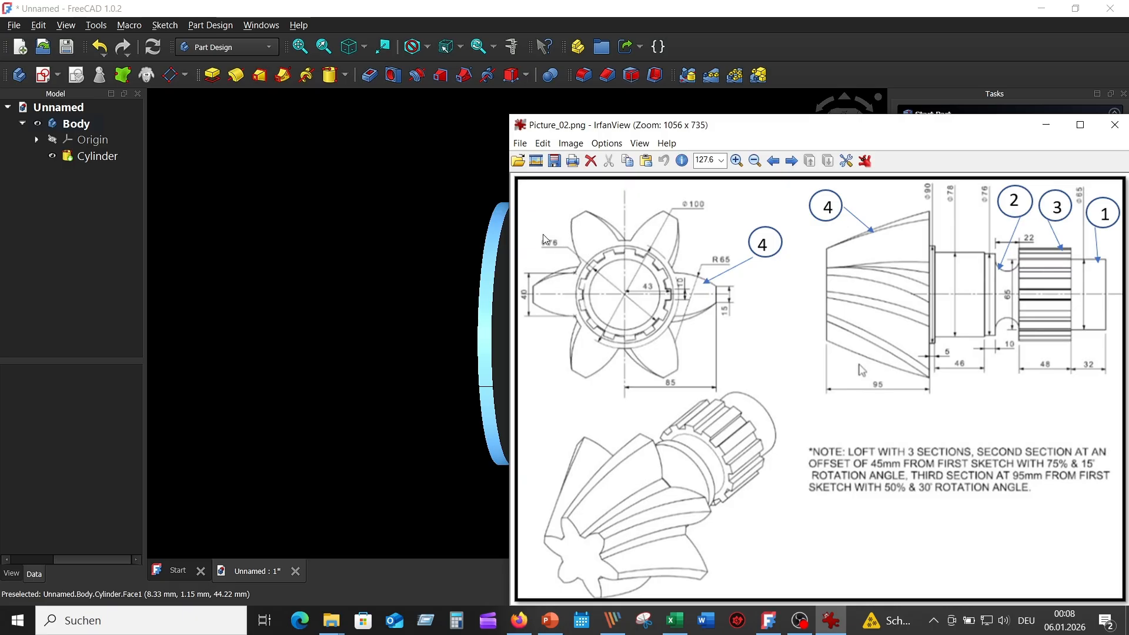
click(435, 192)
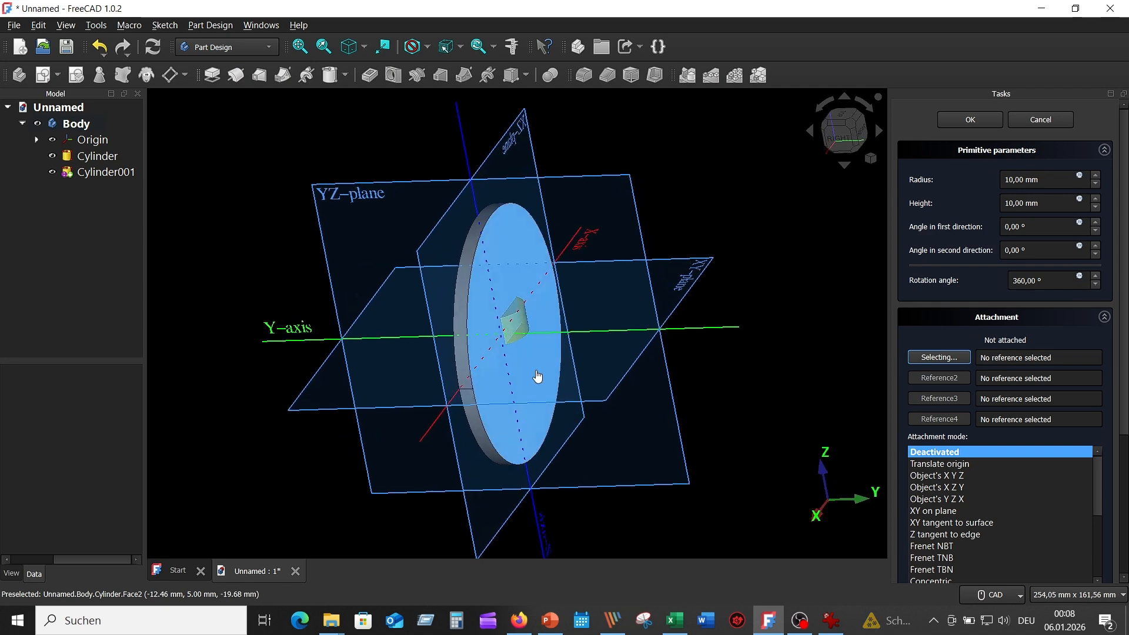
click(536, 372)
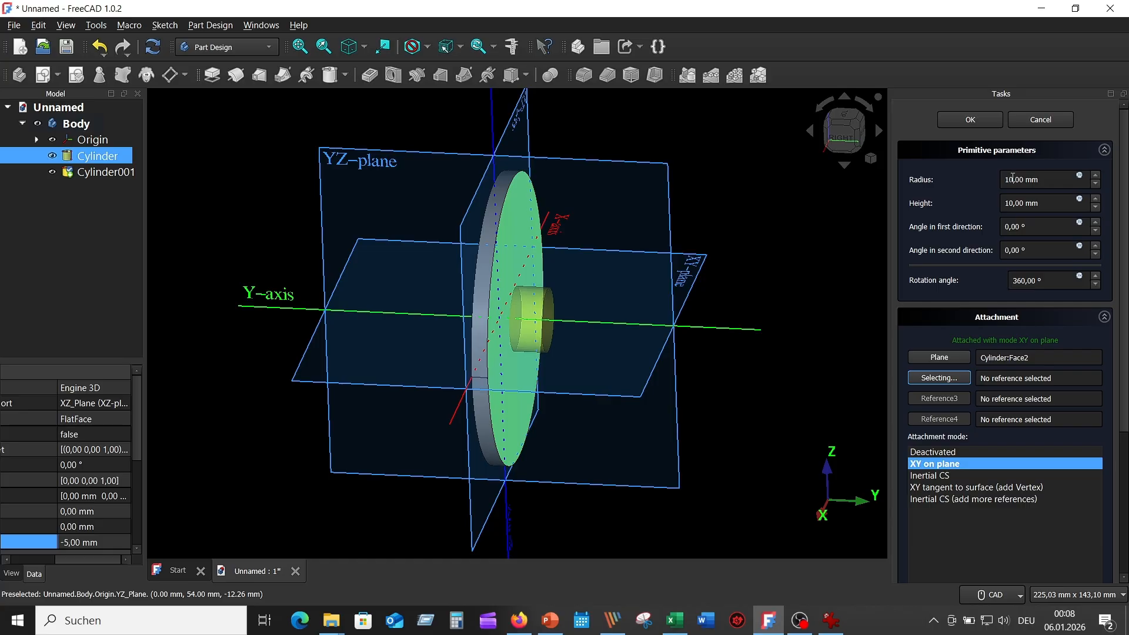
drag(1012, 180, 984, 179)
text(38)
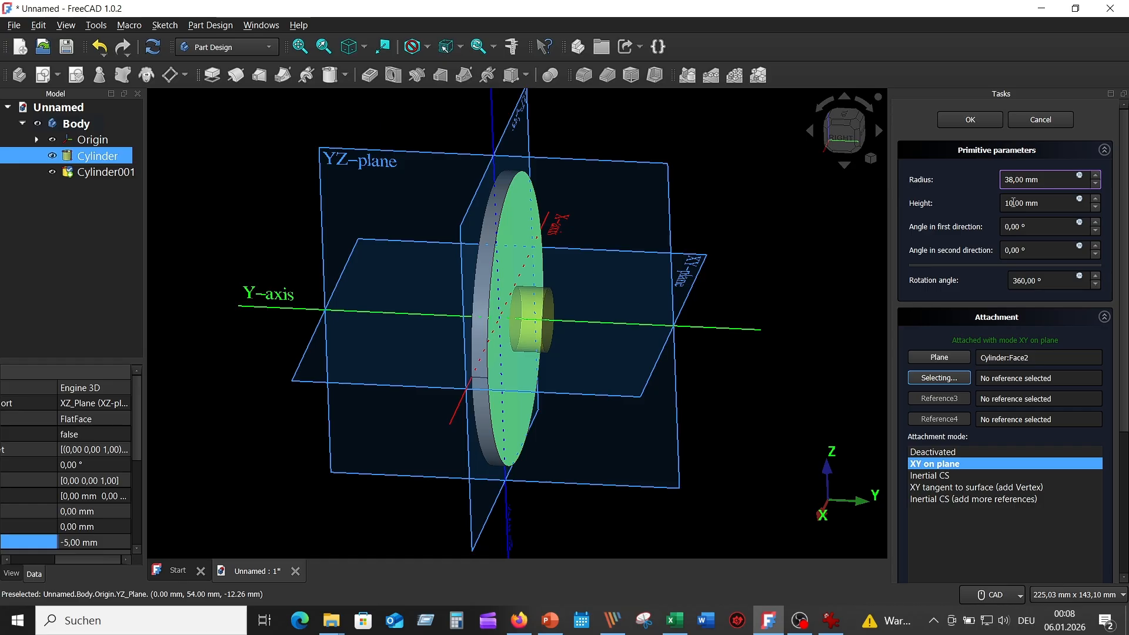
click(1012, 203)
Set the cylinder's height to 46 mm, confirm it, and recheck the gear drawing.
double_click(1012, 203)
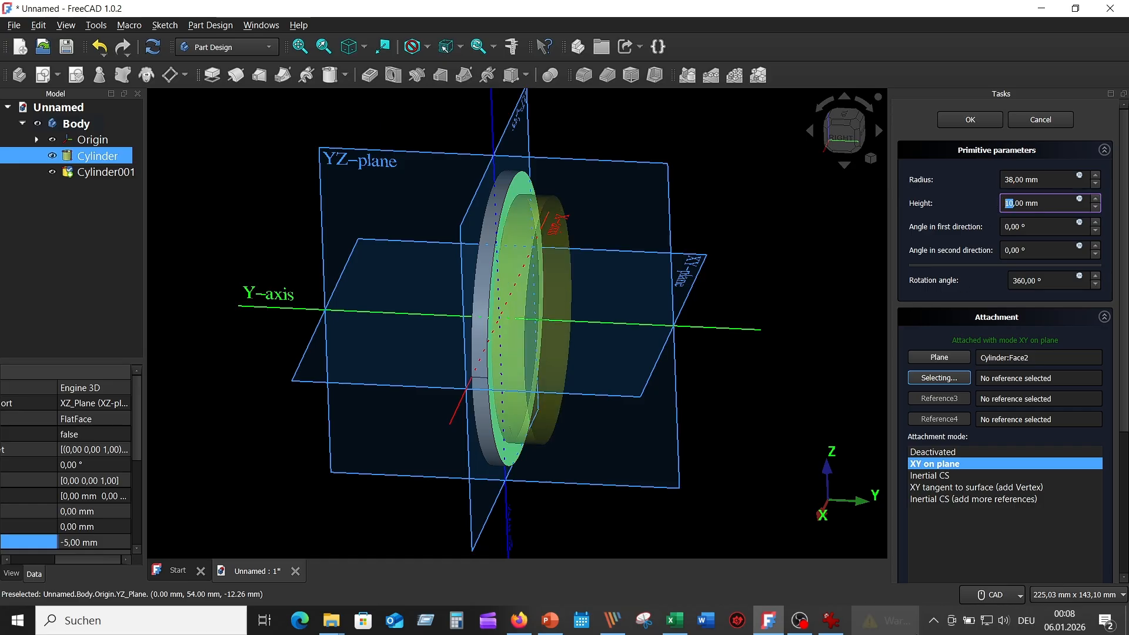
click(828, 622)
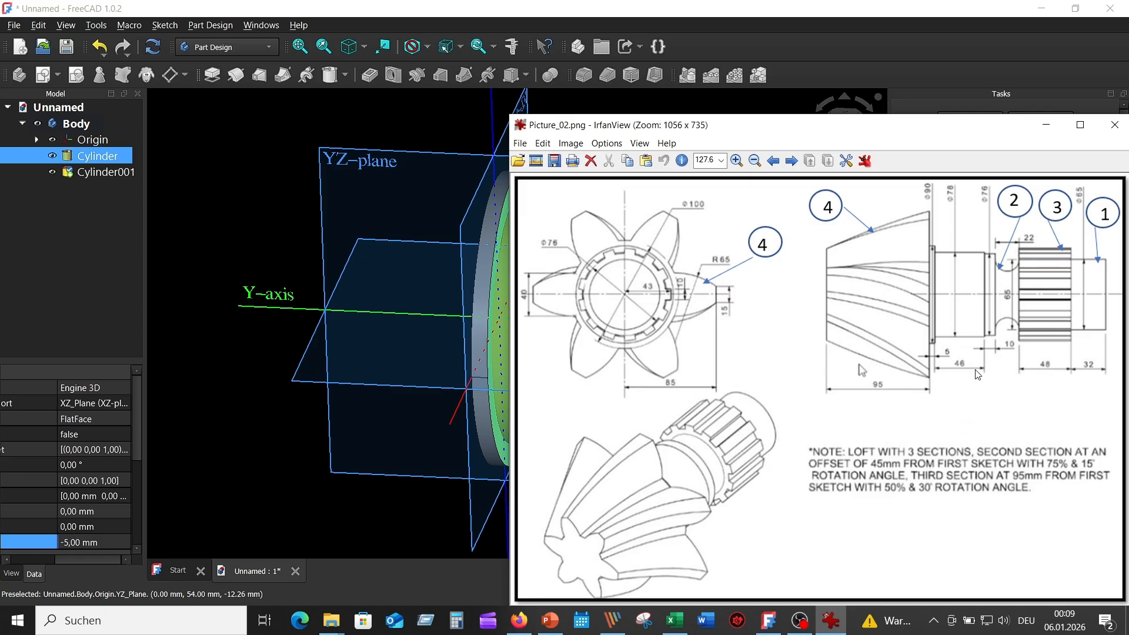
click(829, 620)
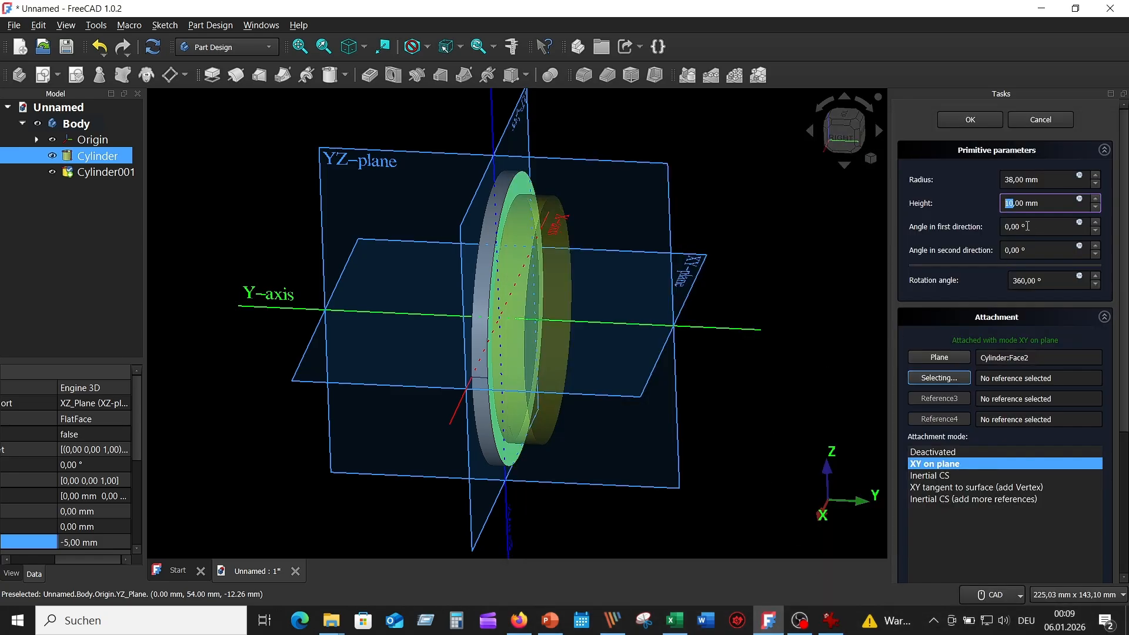
text(46)
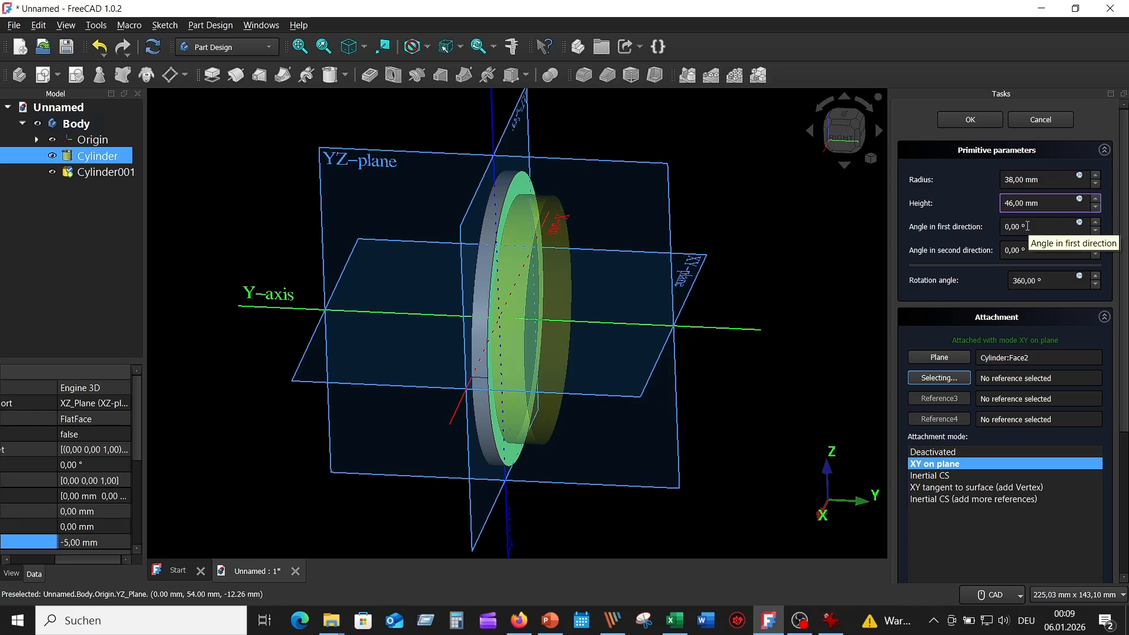
click(973, 120)
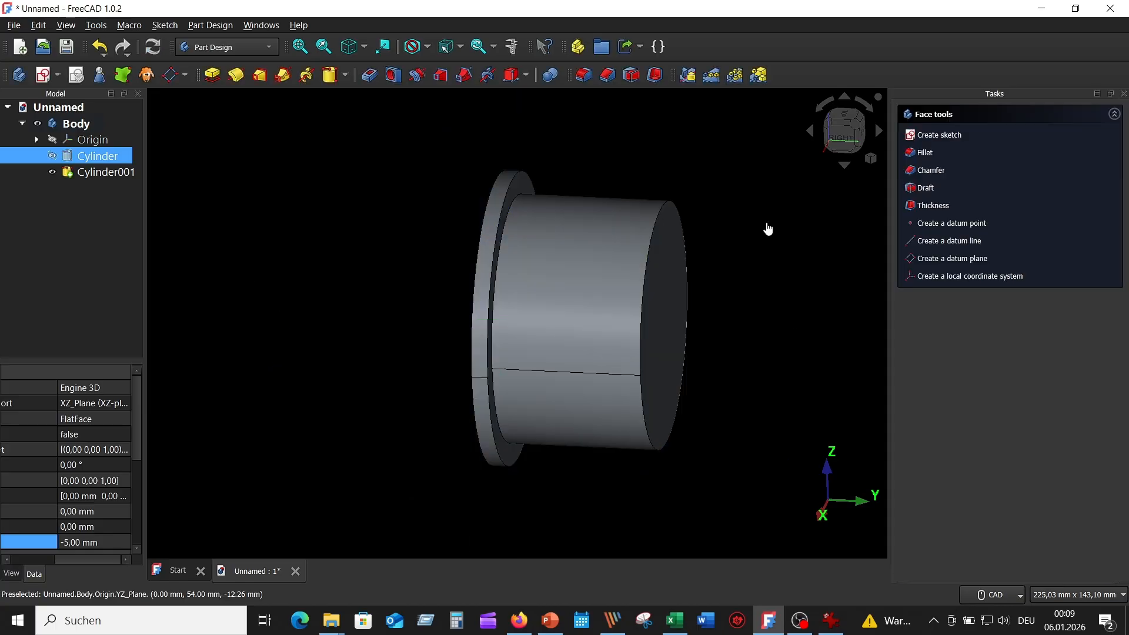
click(765, 219)
scroll(753, 258, down, 2)
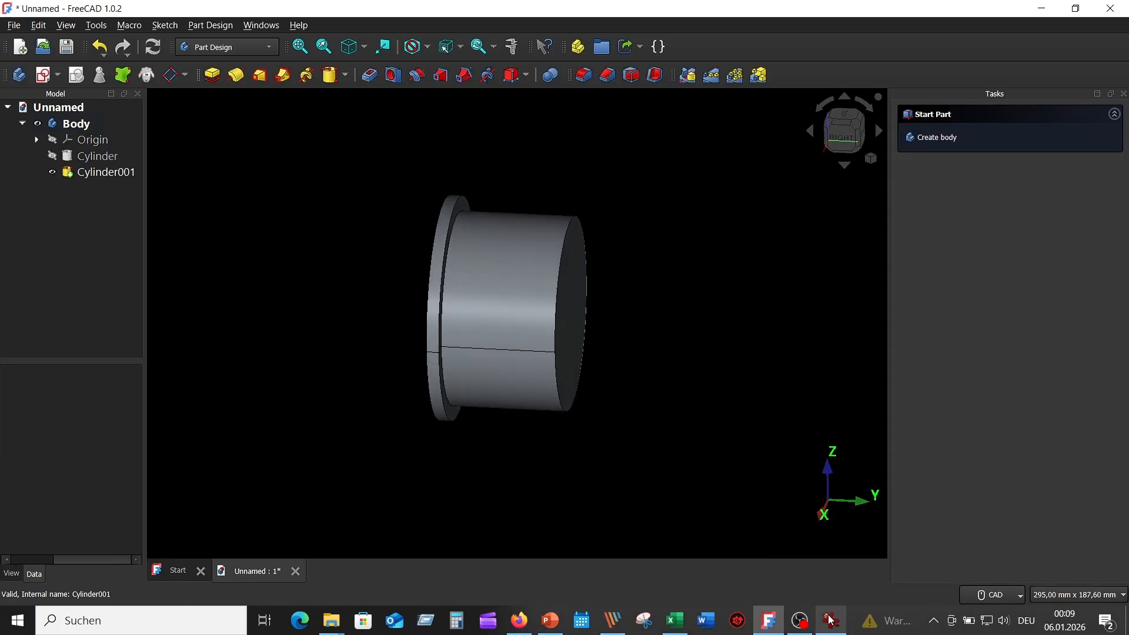
click(830, 620)
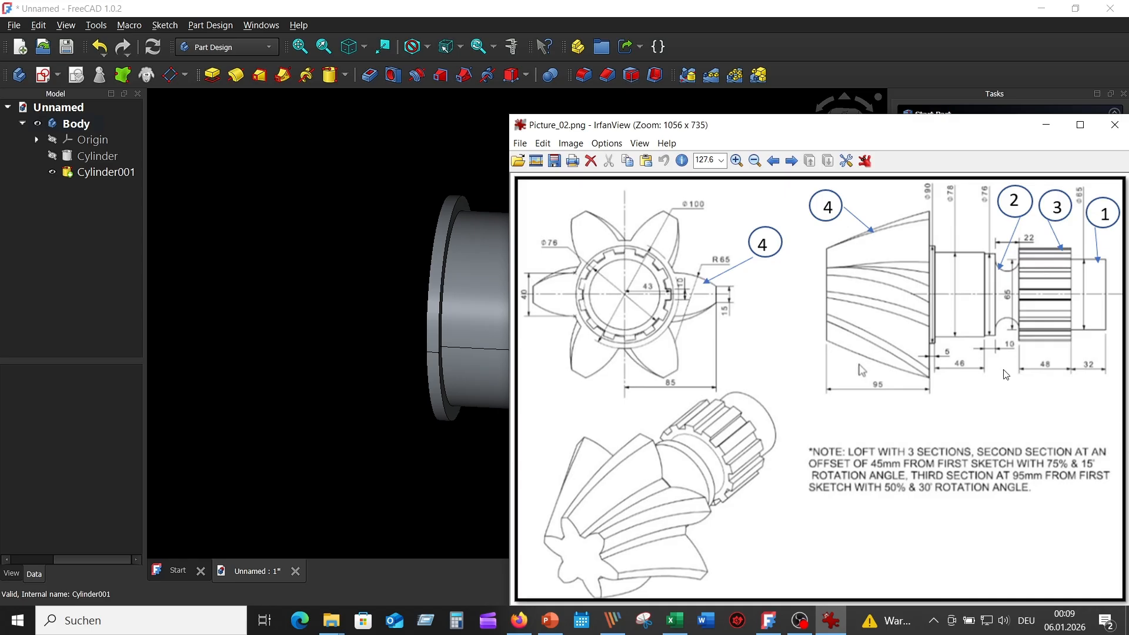
click(439, 110)
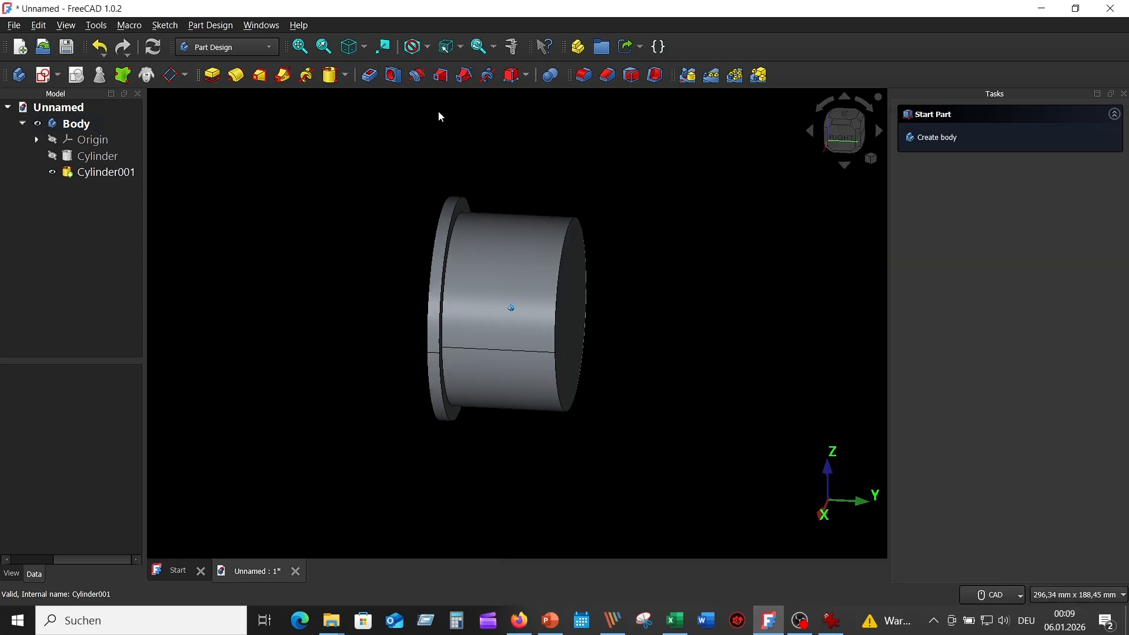
Add a 38 mm radius, 10 mm high cylinder on the end face, then view Picture_02.png.
middle_drag(438, 110, 436, 110)
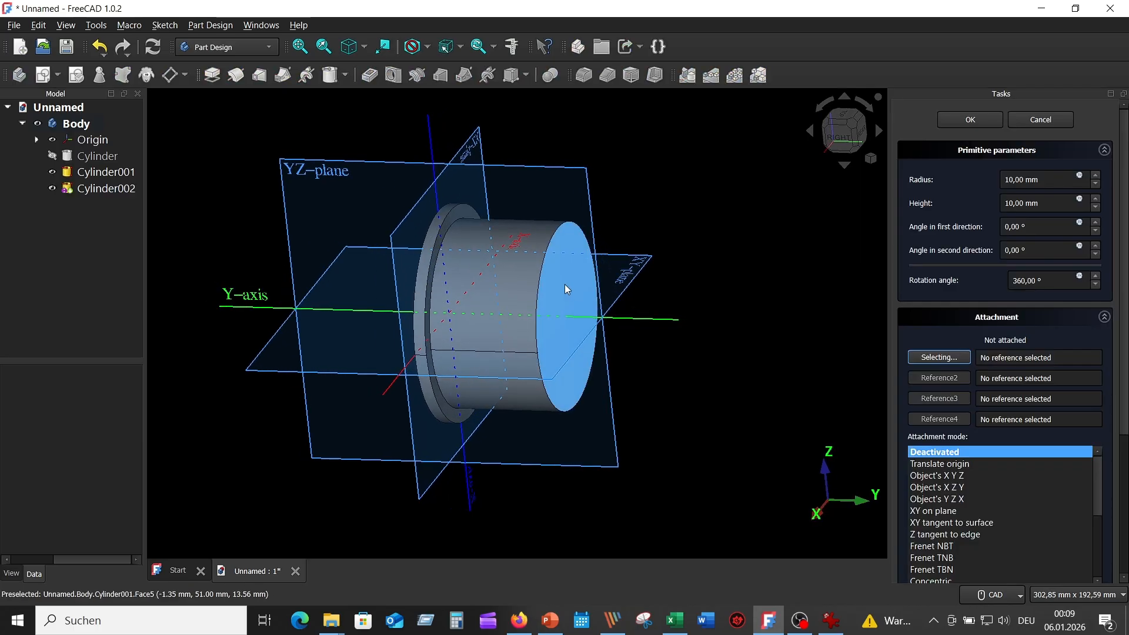
click(564, 284)
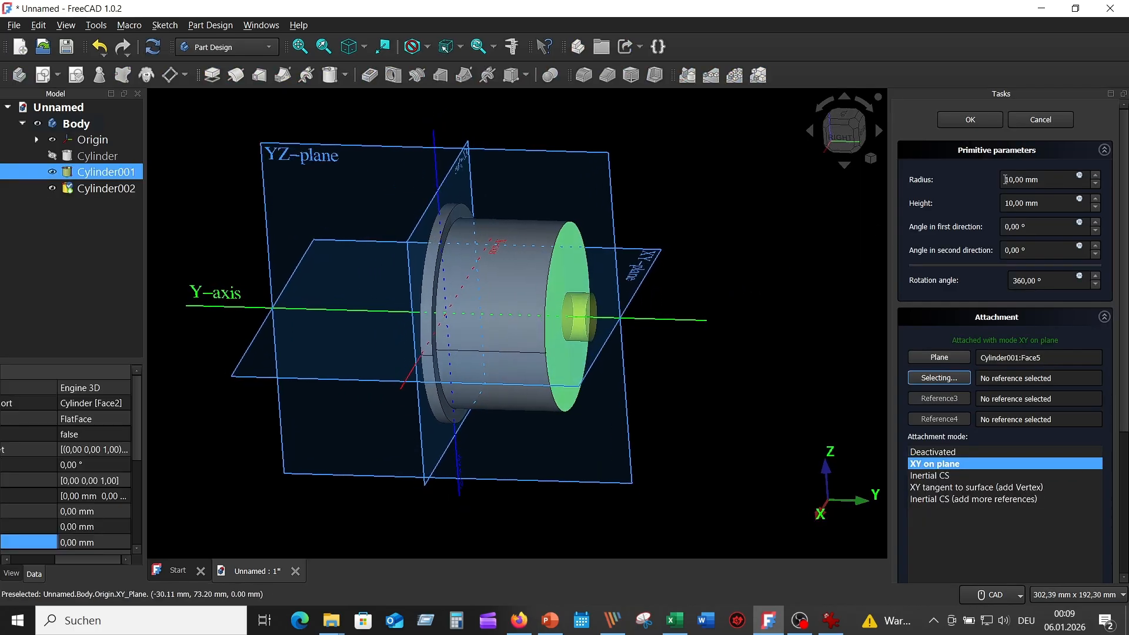
double_click(1010, 181)
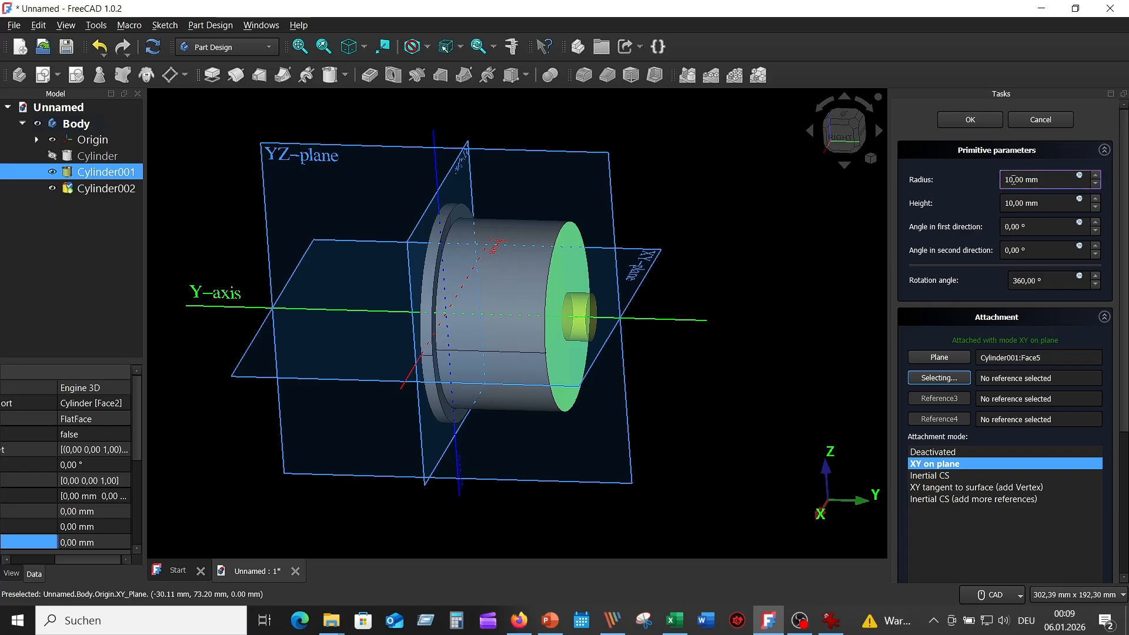
text(38)
click(1059, 208)
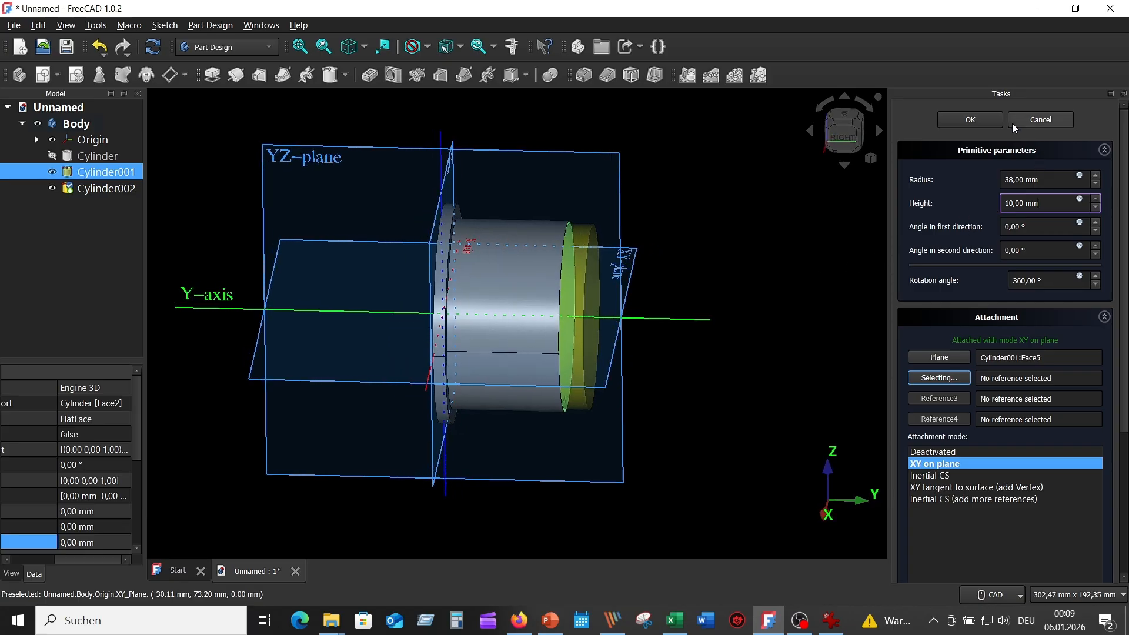
click(970, 121)
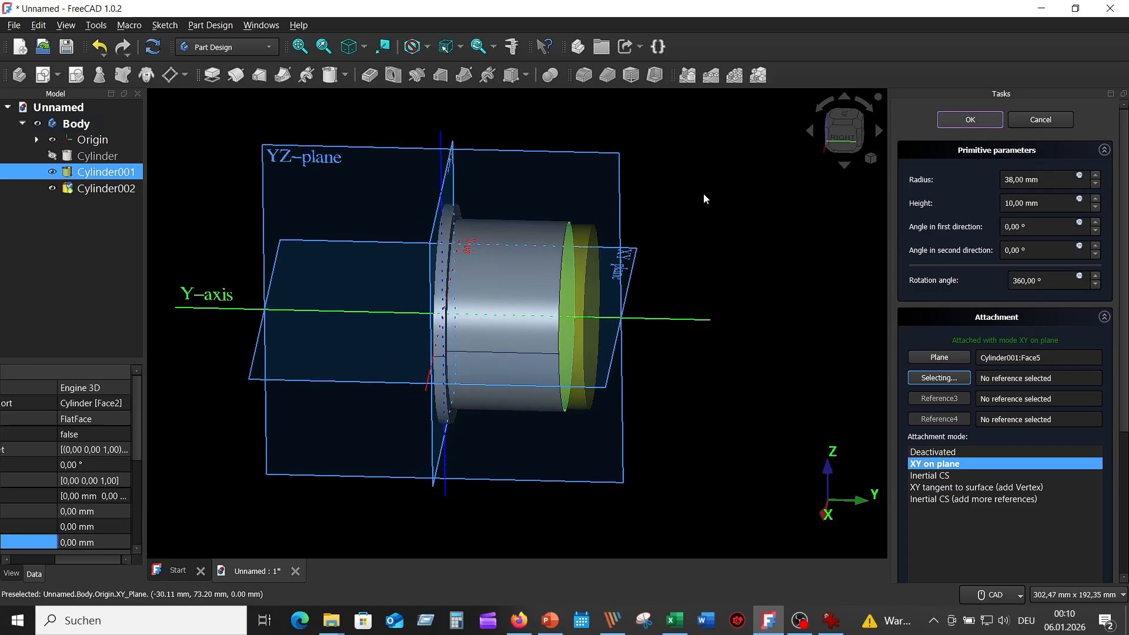
mouse_move(701, 188)
middle_down()
mouse_move(685, 182)
mouse_move(673, 236)
middle_up()
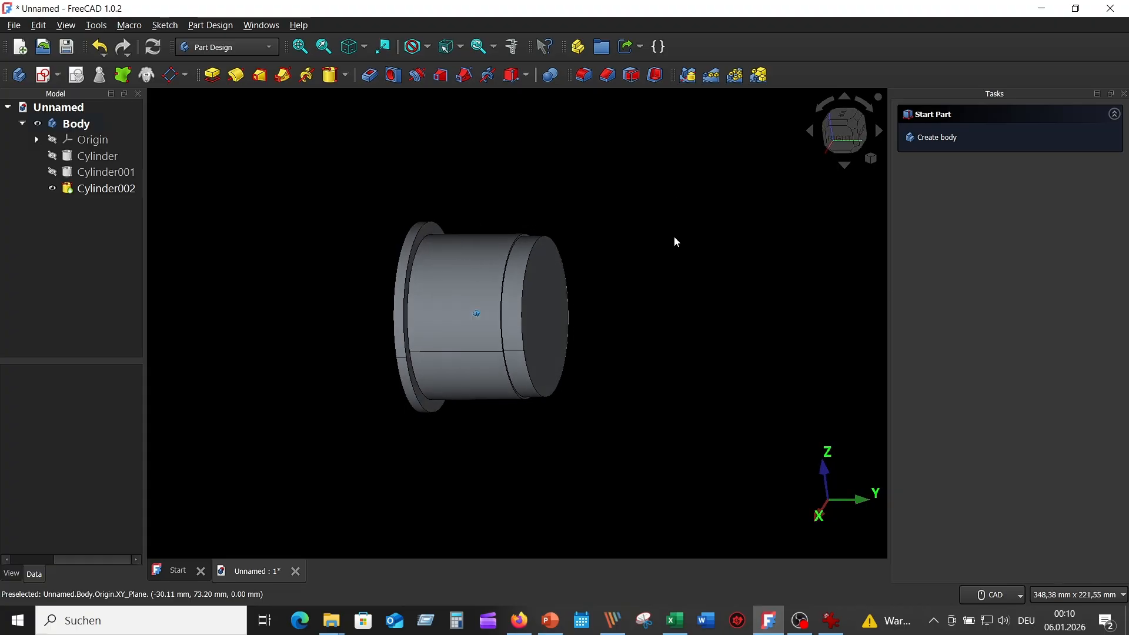
click(841, 625)
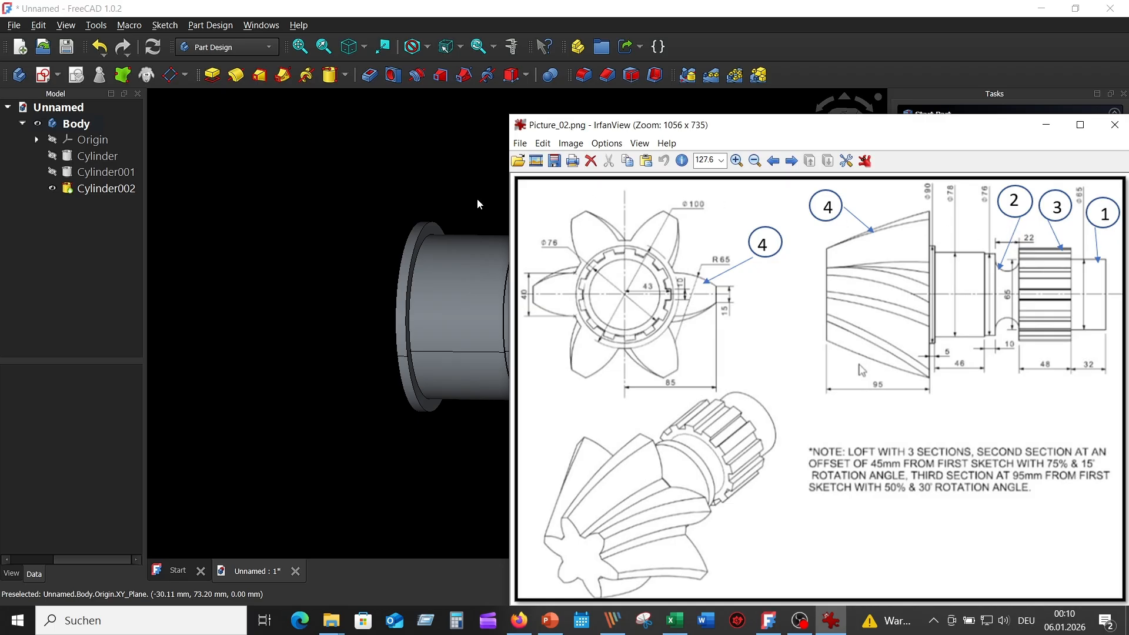
Add a 32,5 mm radius, 22 mm high cylinder to the shaft's end face, checking the drawing.
click(426, 160)
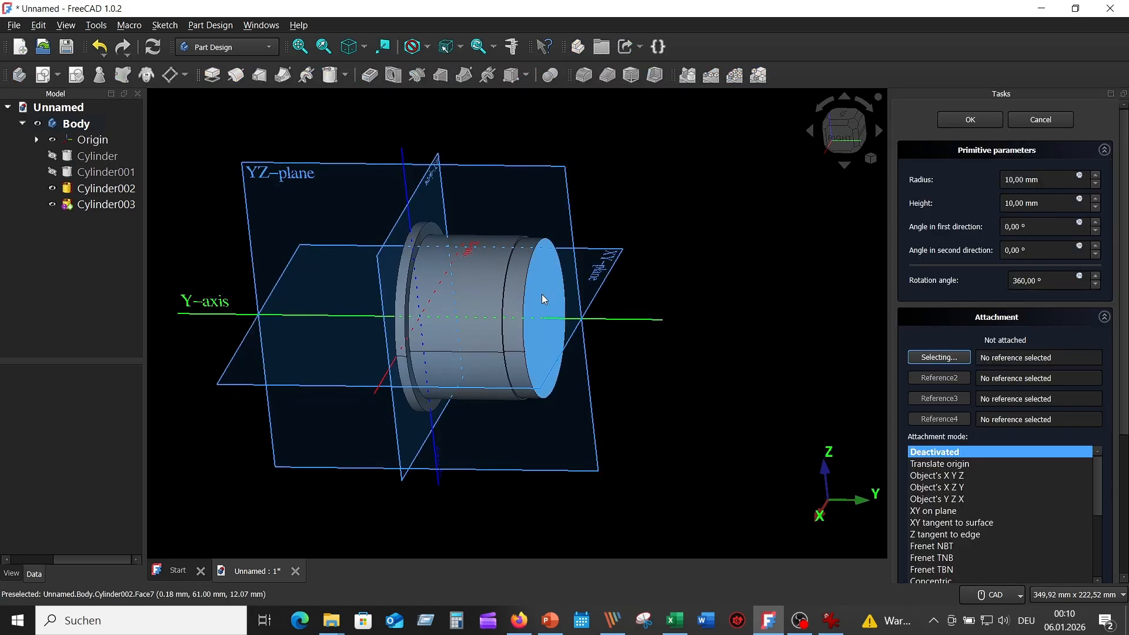
click(542, 295)
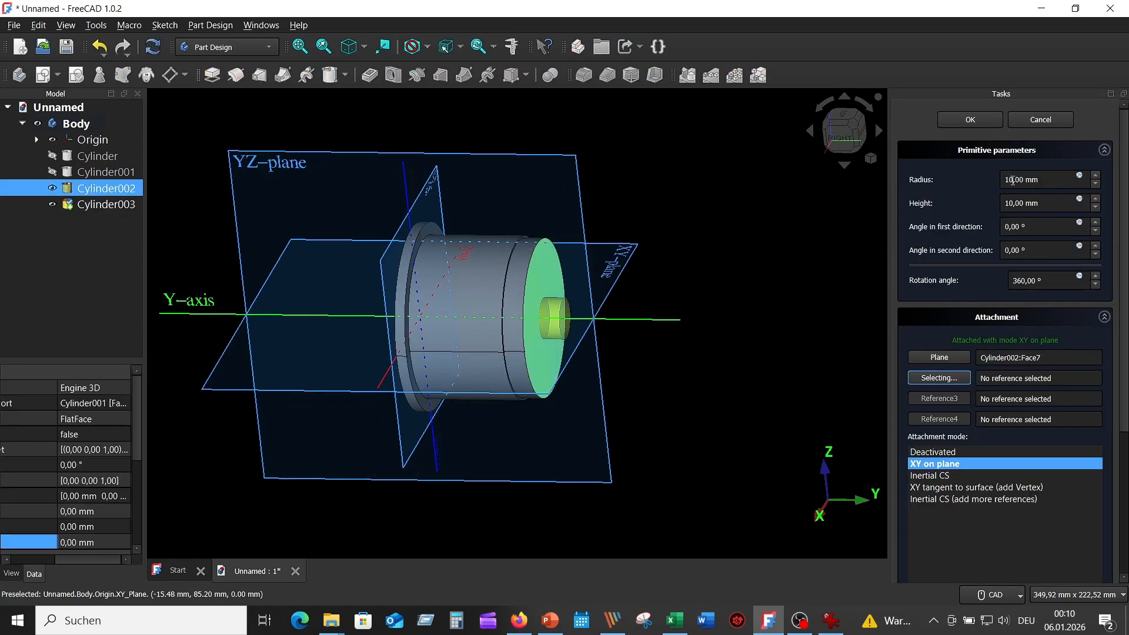
double_click(1023, 179)
text(32)
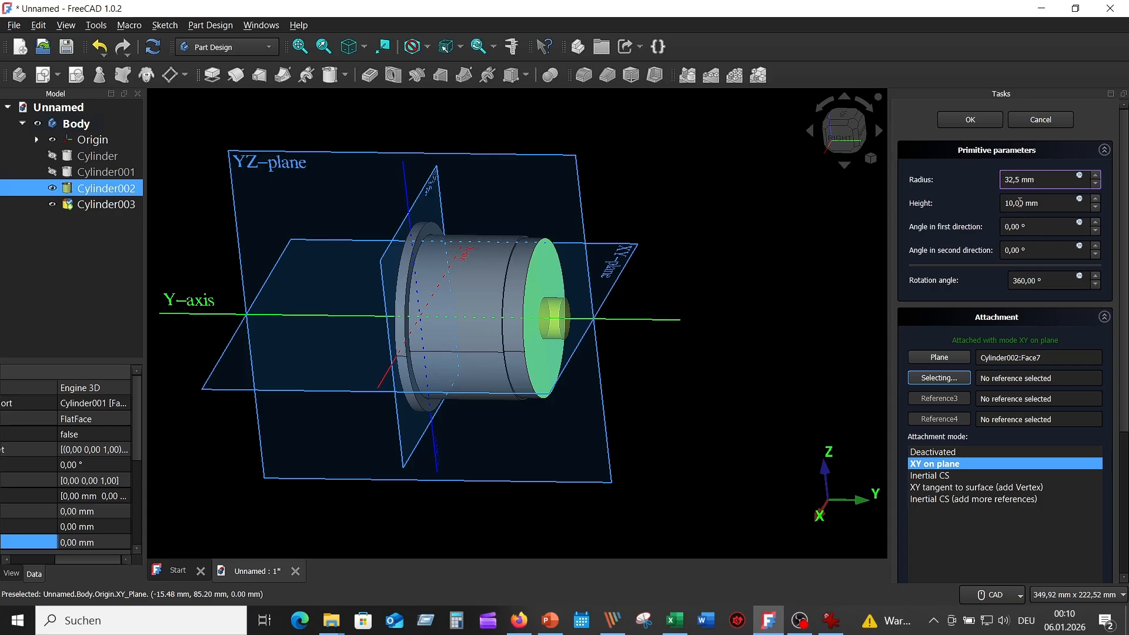
double_click(1012, 203)
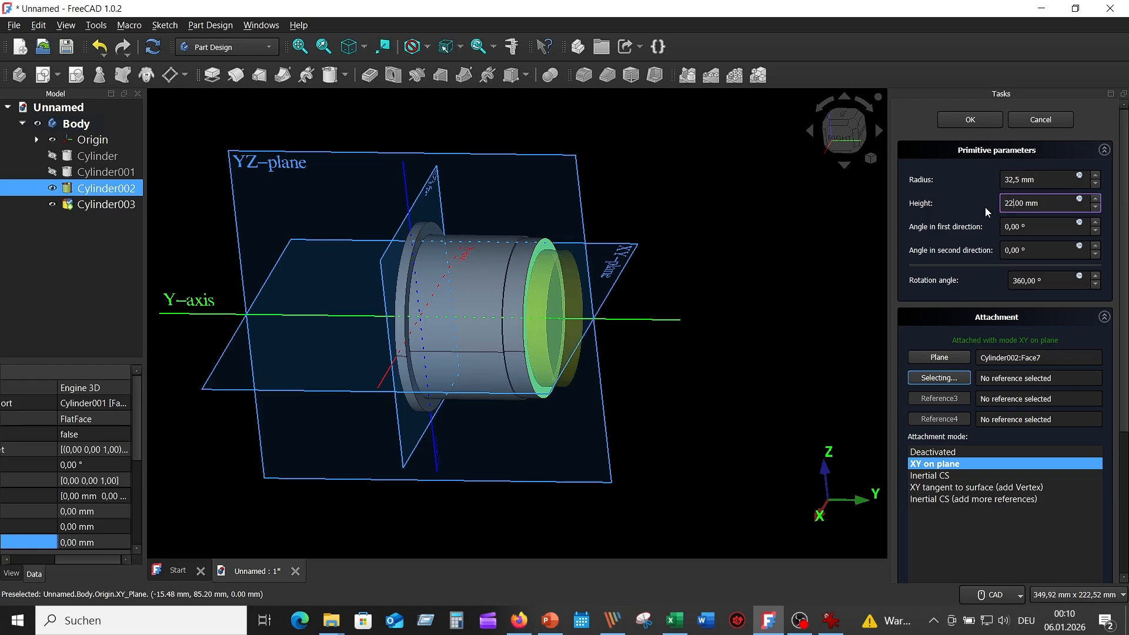
key(Return)
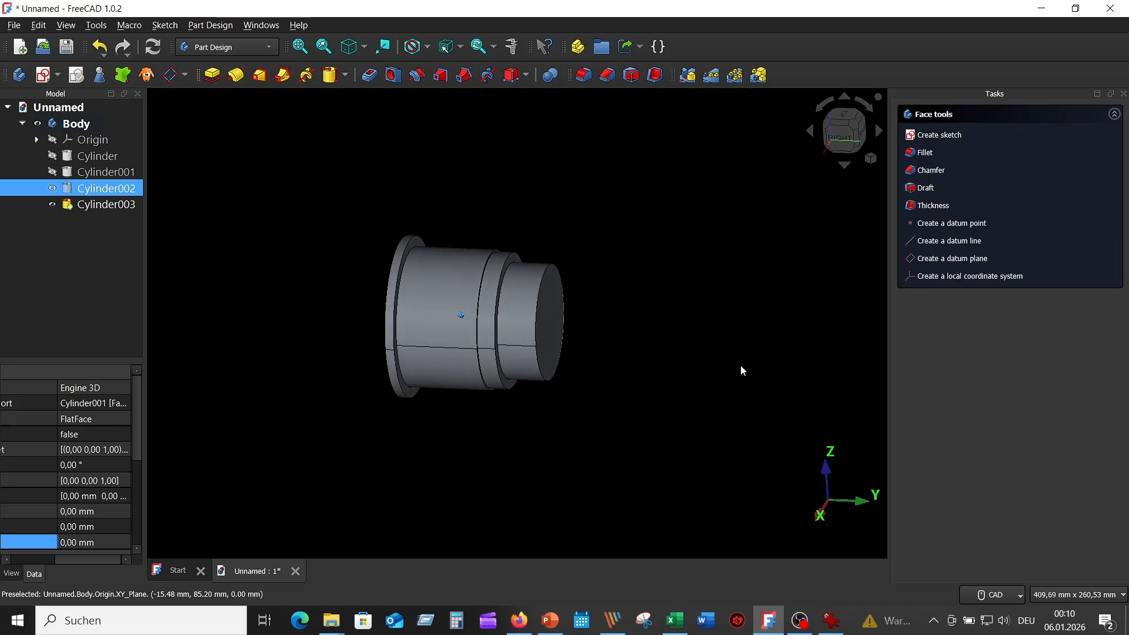
click(829, 619)
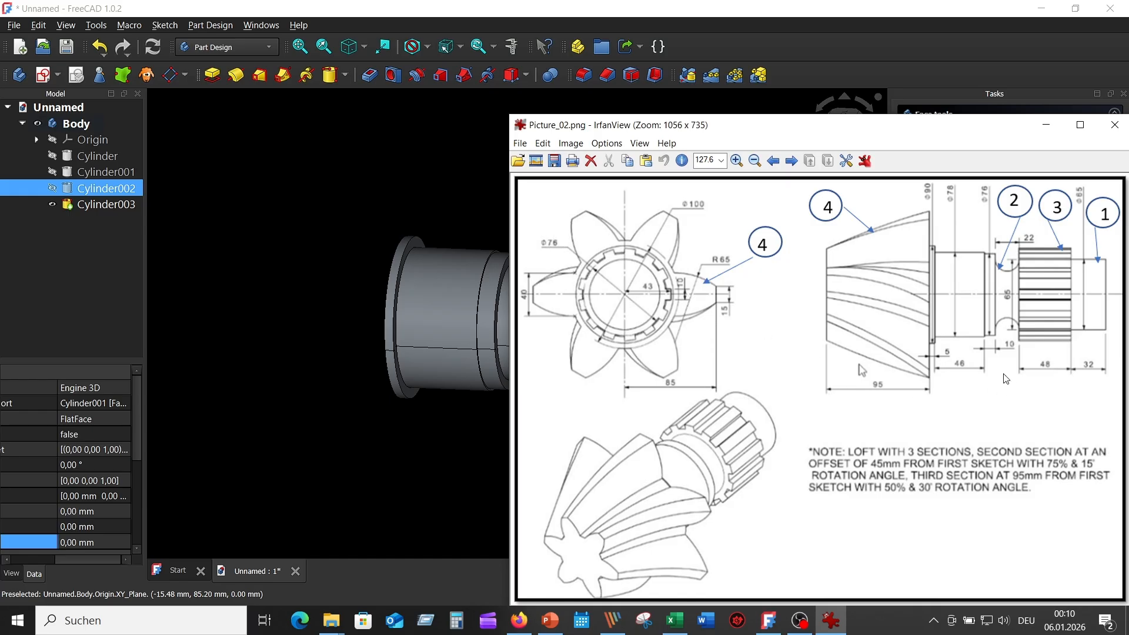
click(460, 136)
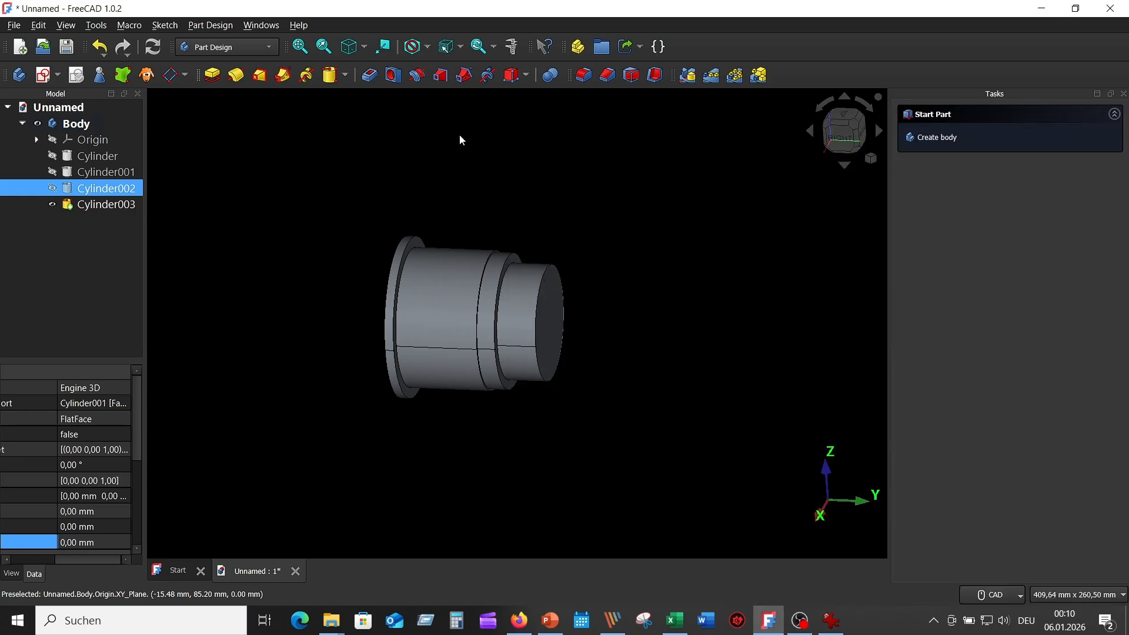
click(460, 140)
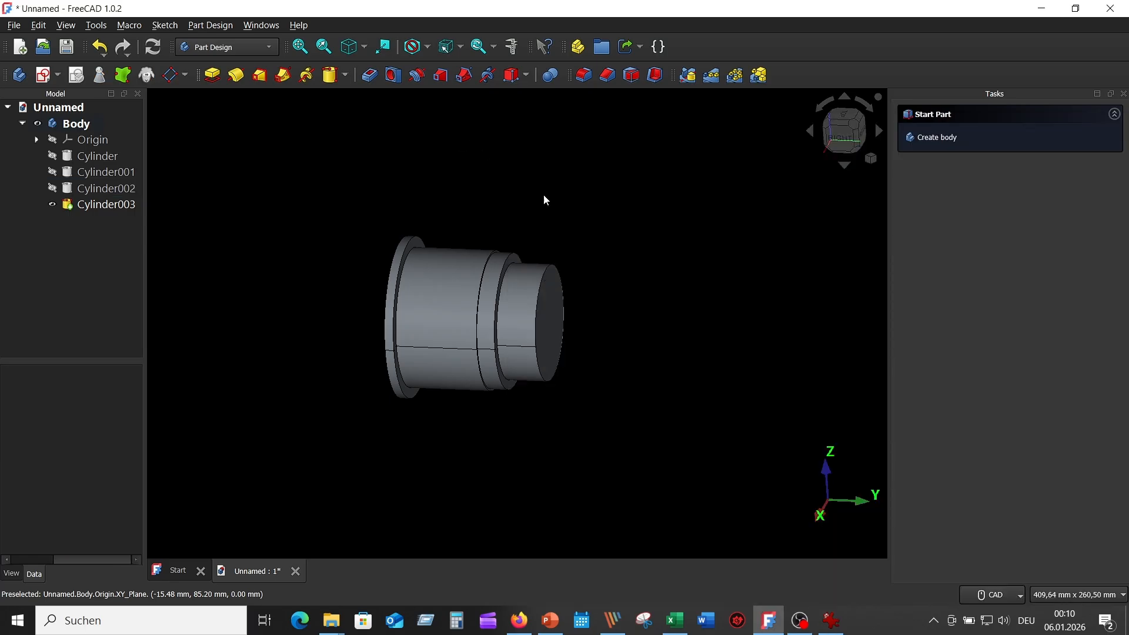
Add a 38 mm radius, 48 mm long cylinder to the end face and compare with the drawing.
click(331, 75)
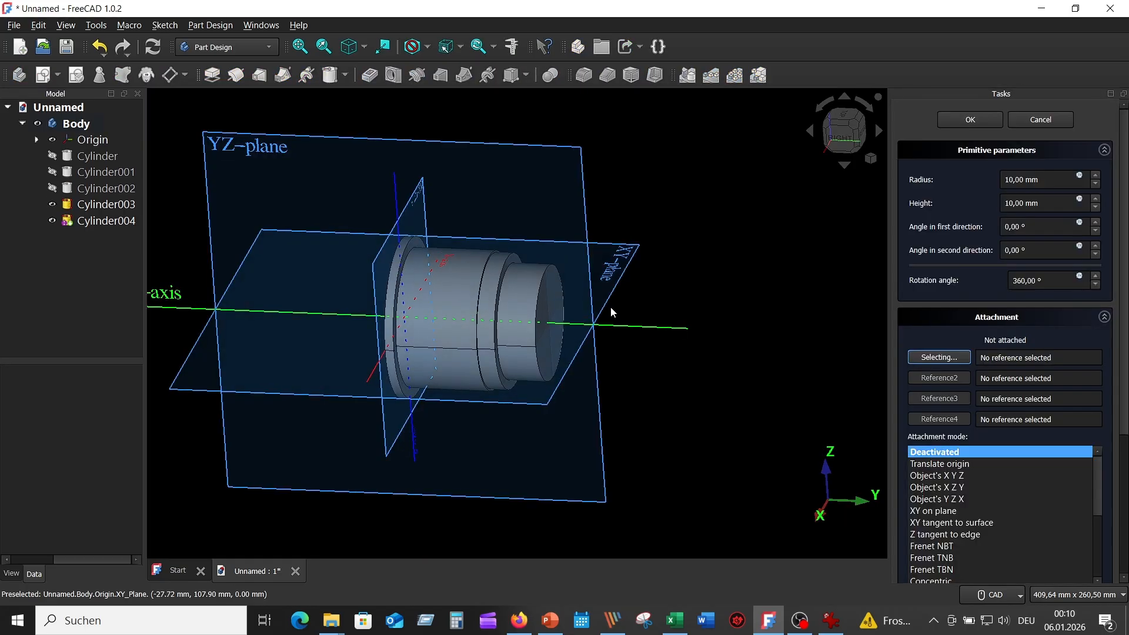
click(552, 298)
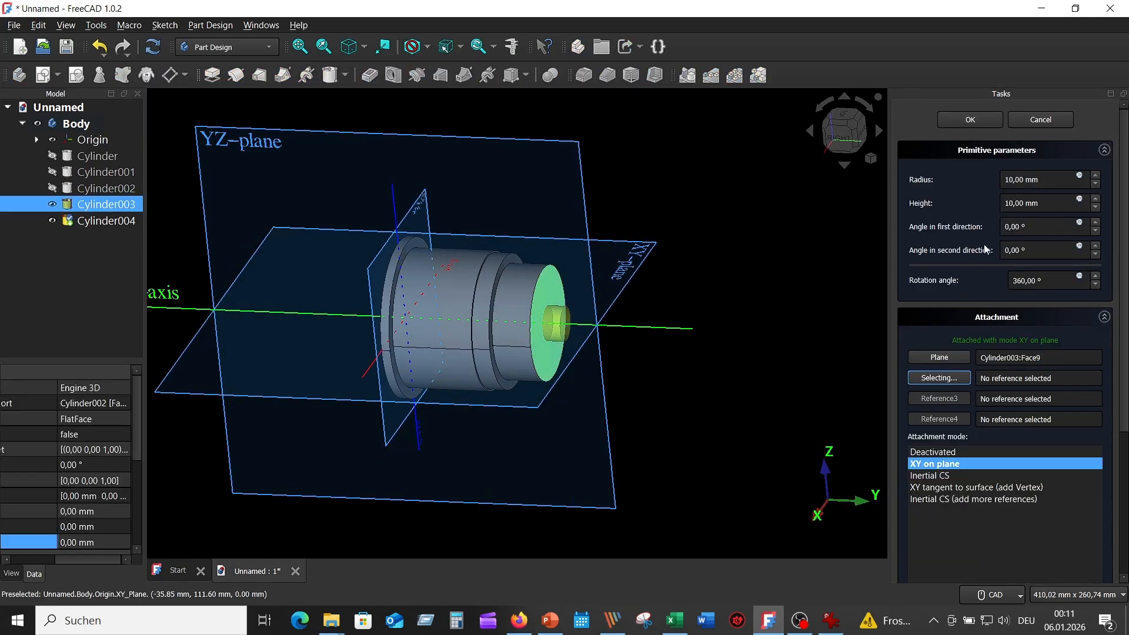
click(1014, 178)
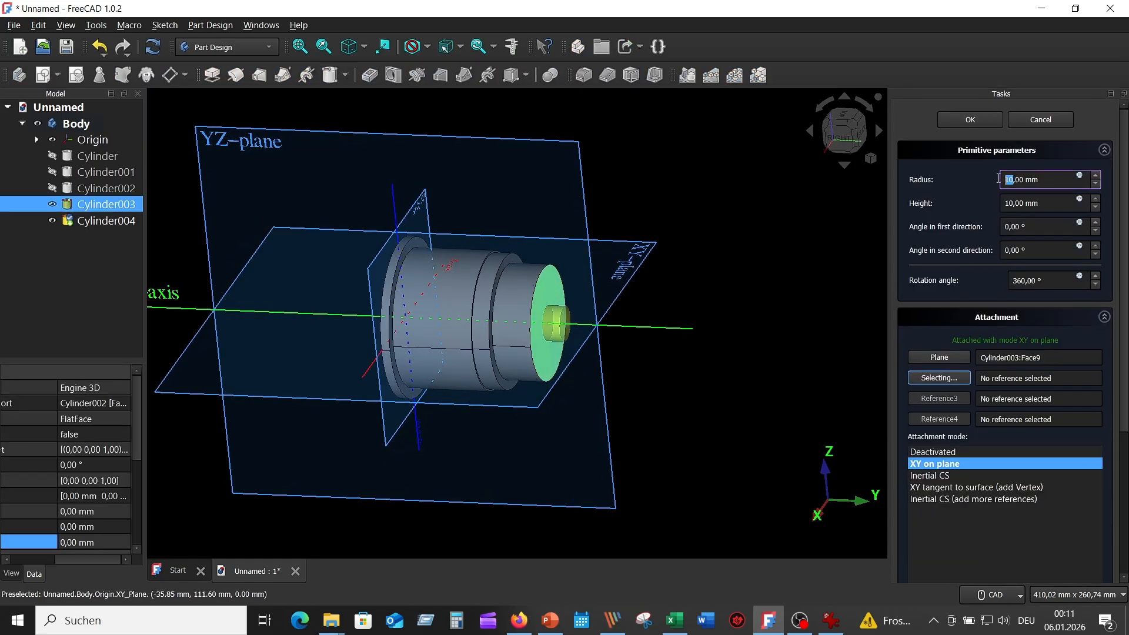
key(BackSpace)
key(BackSpace)
text(38)
click(1015, 202)
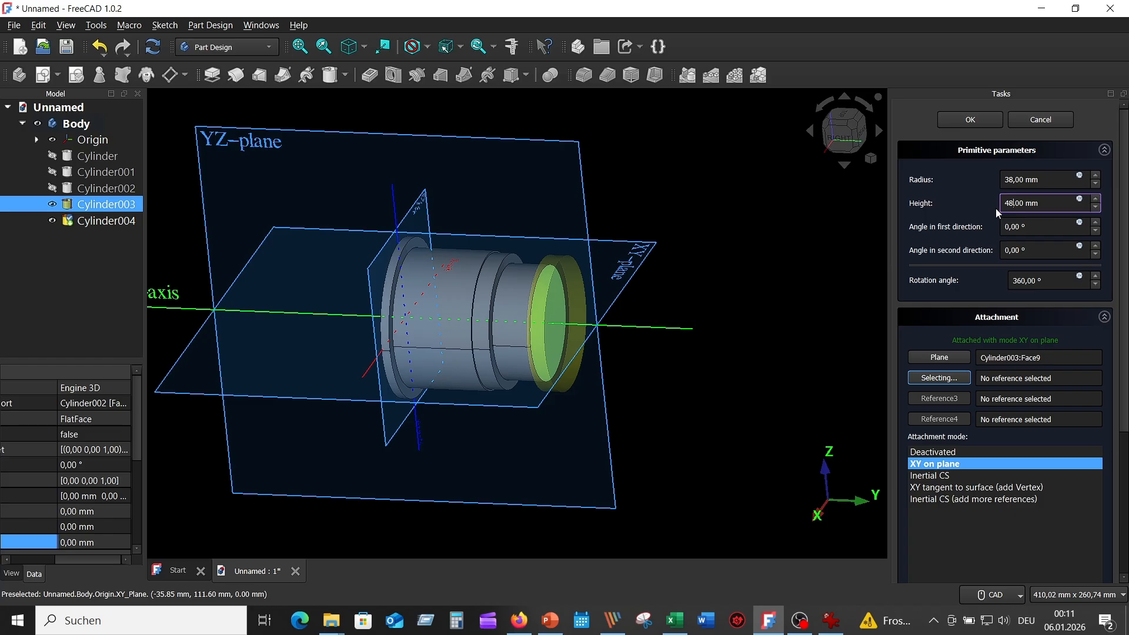
click(1038, 225)
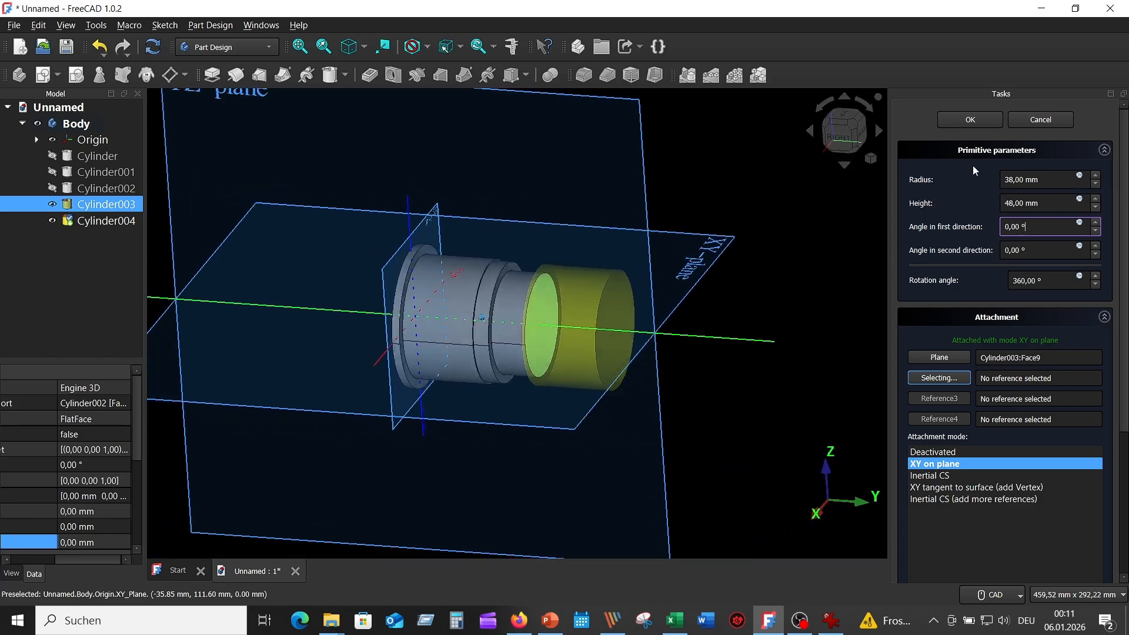
click(970, 122)
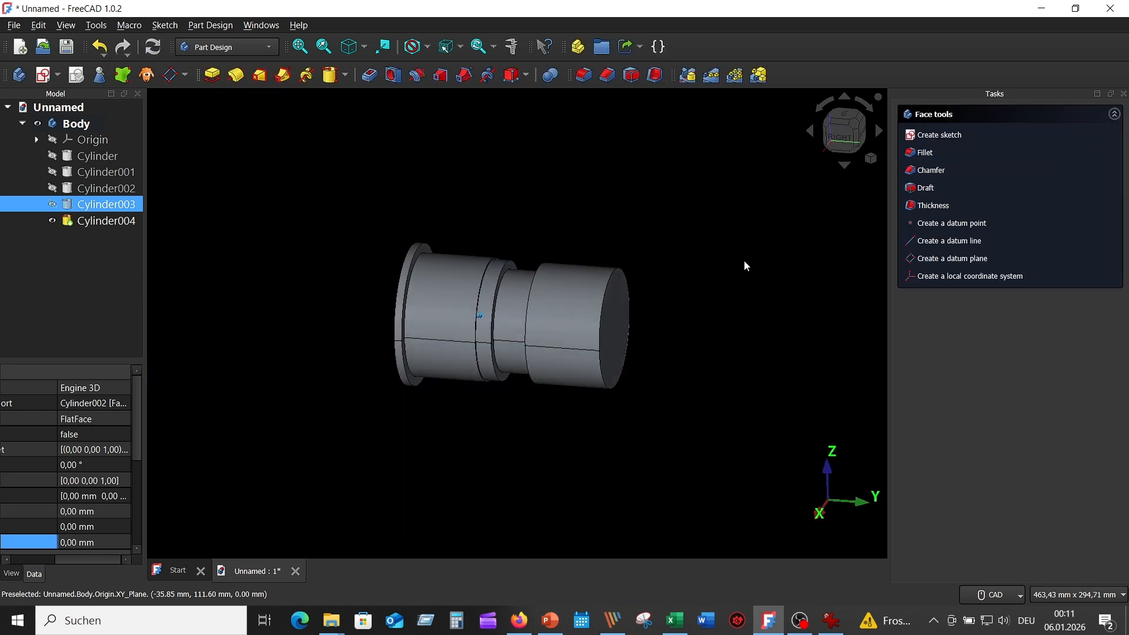
click(833, 623)
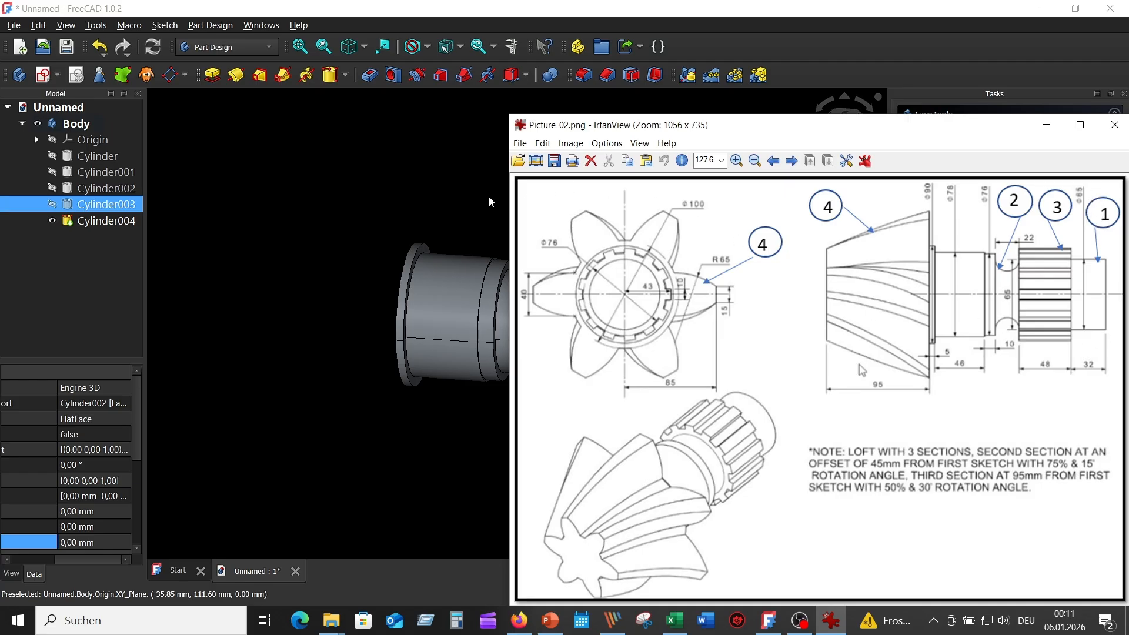
click(420, 170)
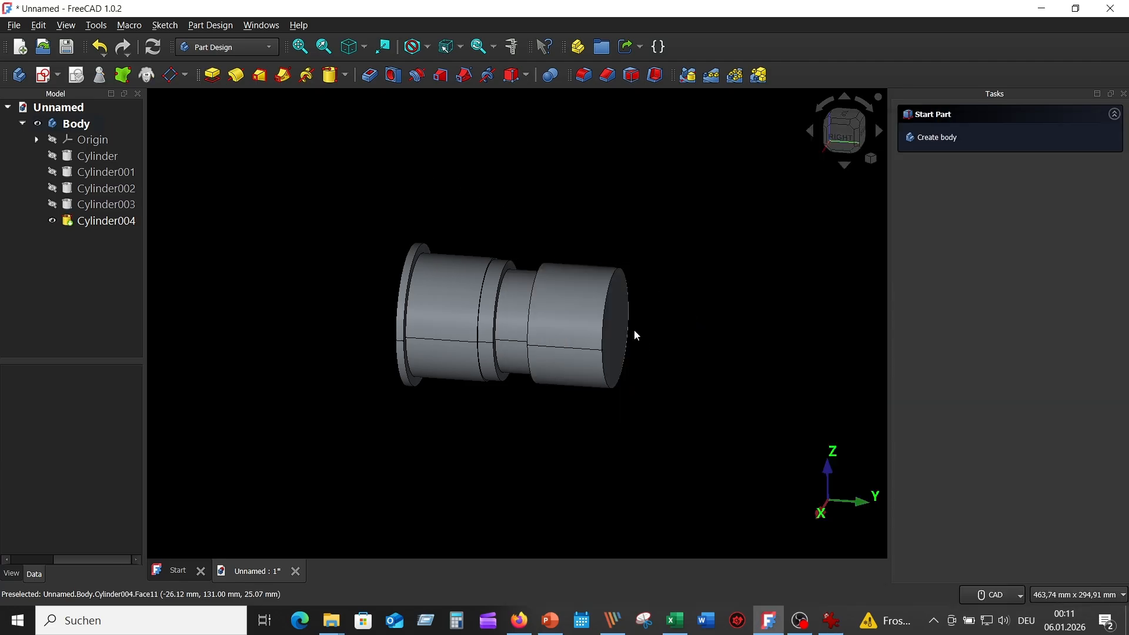
Cap Cylinder004's end face with a cylinder of radius 32,5 mm and height 32 mm.
click(614, 318)
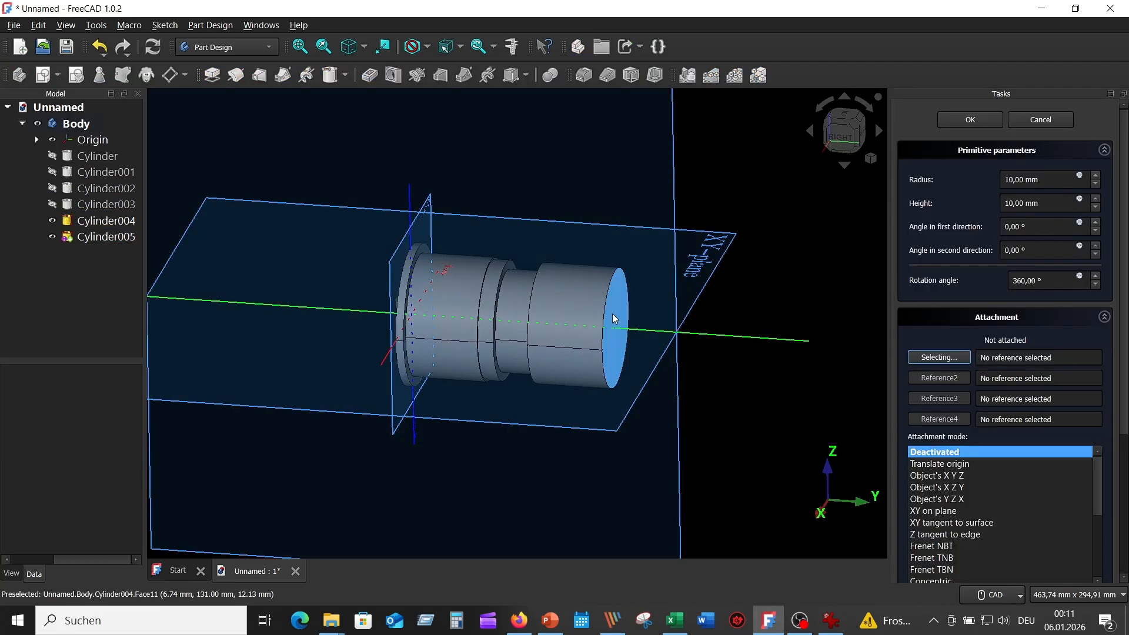
click(613, 318)
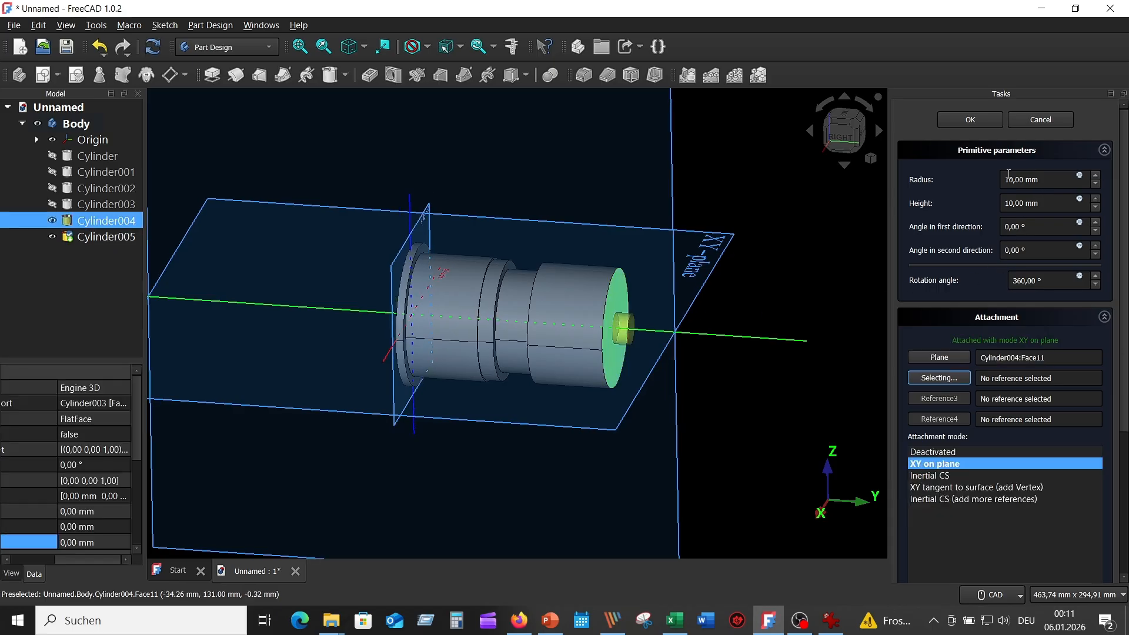
double_click(1009, 179)
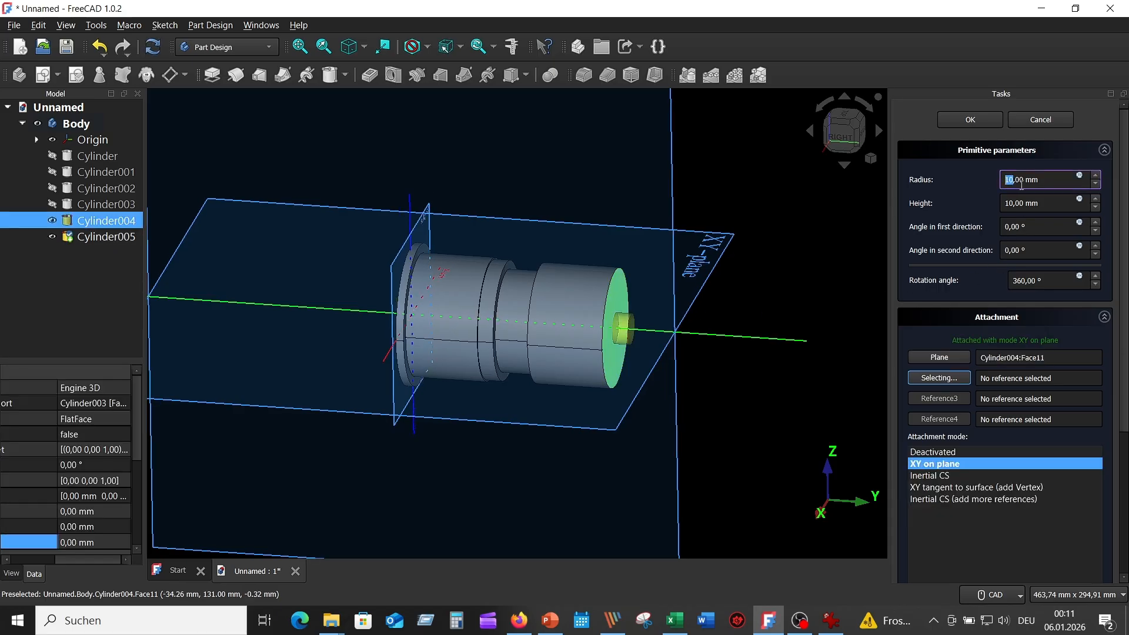
click(1023, 178)
drag(1022, 178, 976, 172)
text(32,5)
click(1012, 203)
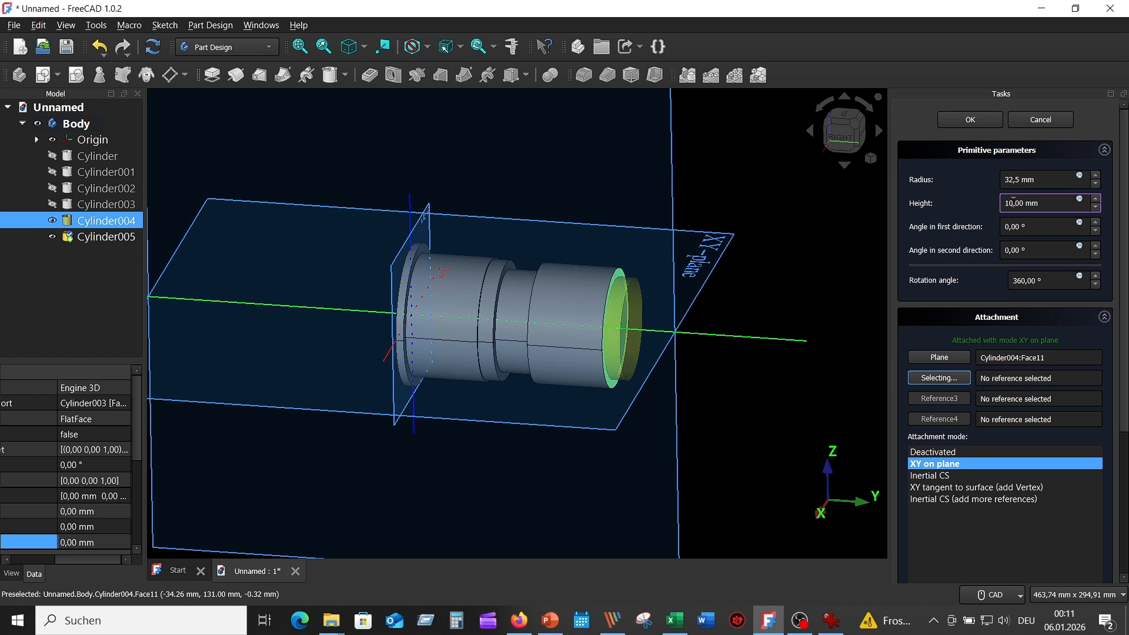
drag(1013, 202, 1004, 203)
text(32)
key(Return)
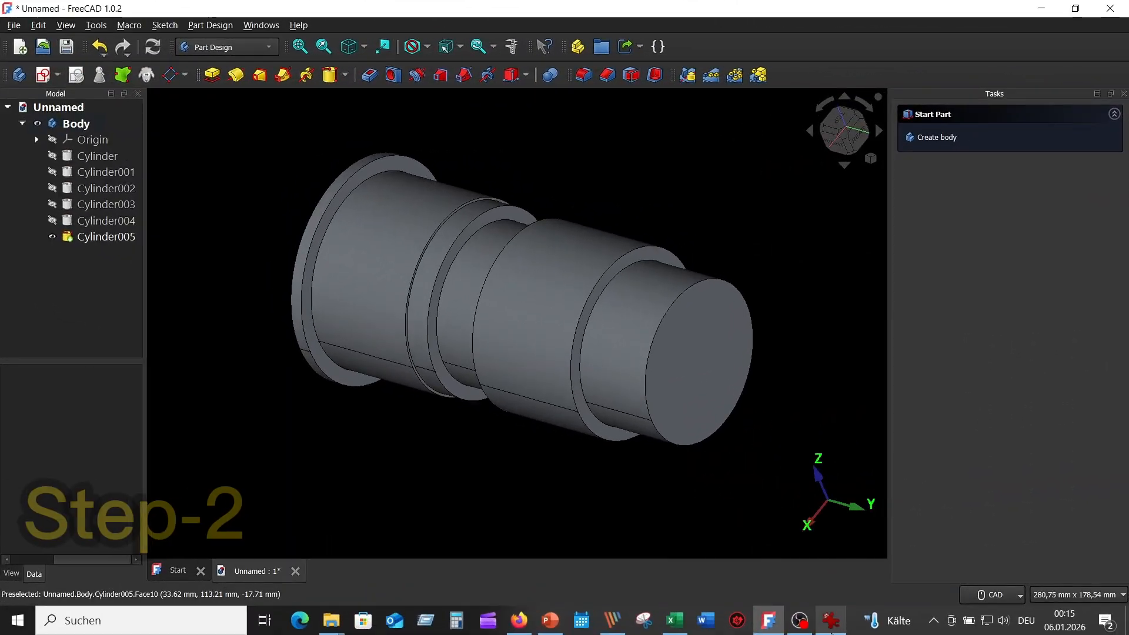
mouse_move(829, 624)
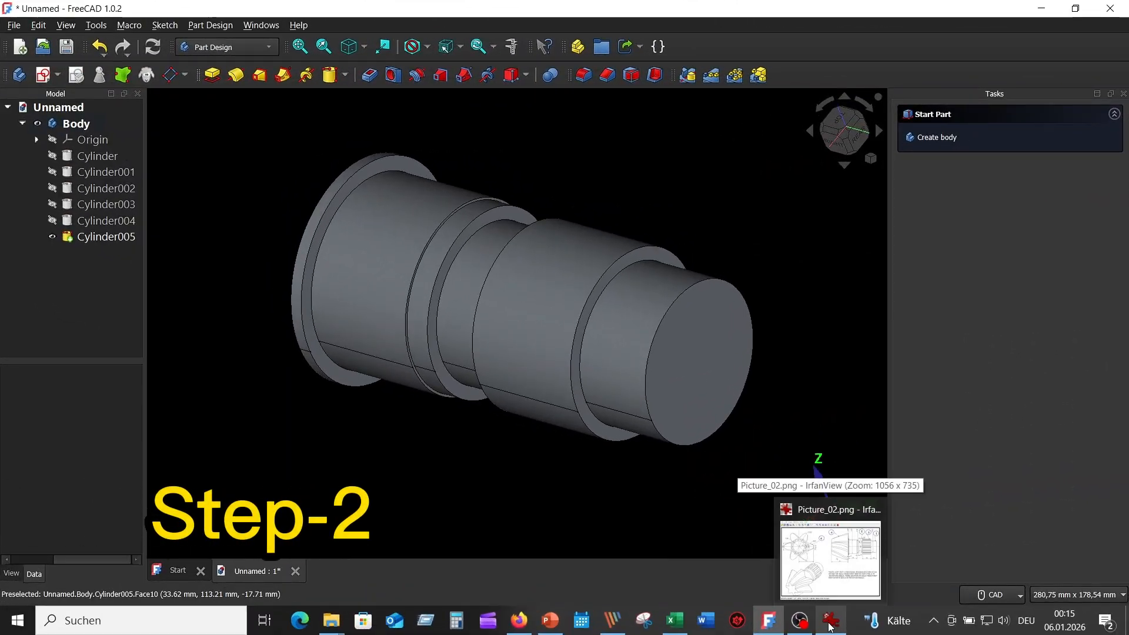
click(829, 555)
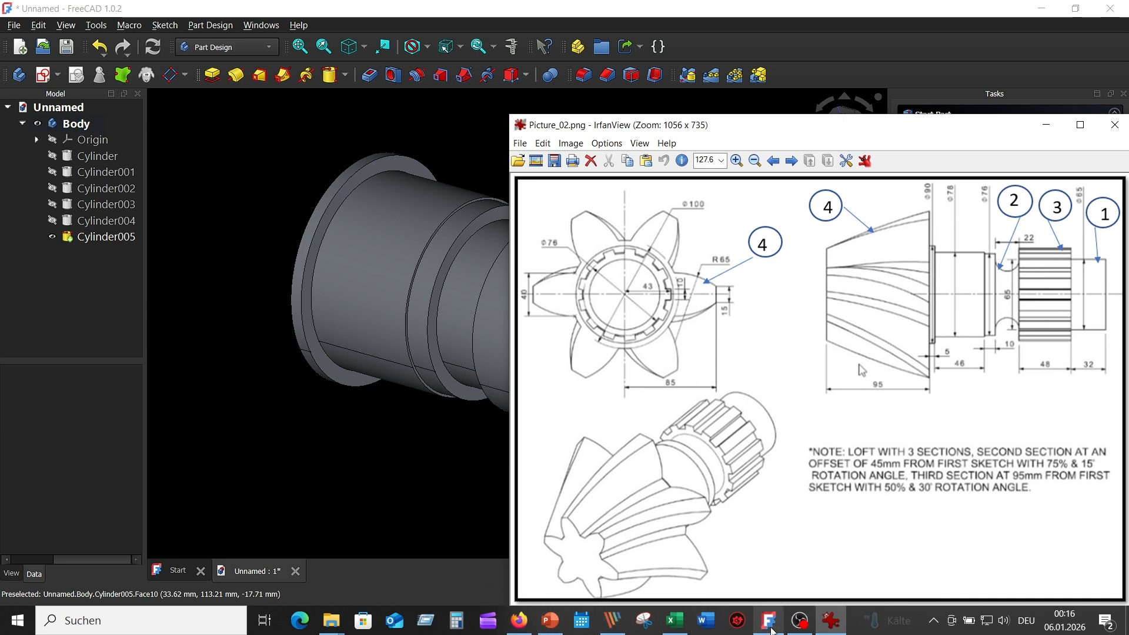
click(412, 468)
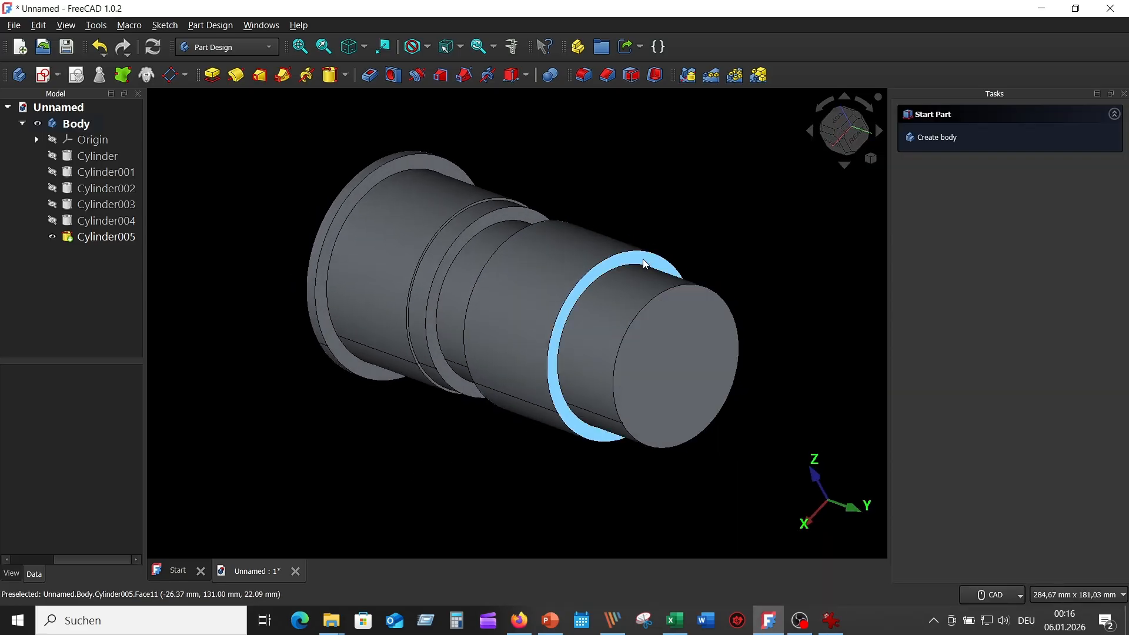
Start a new sketch on the last shoulder's ring face, viewed straight on.
click(643, 258)
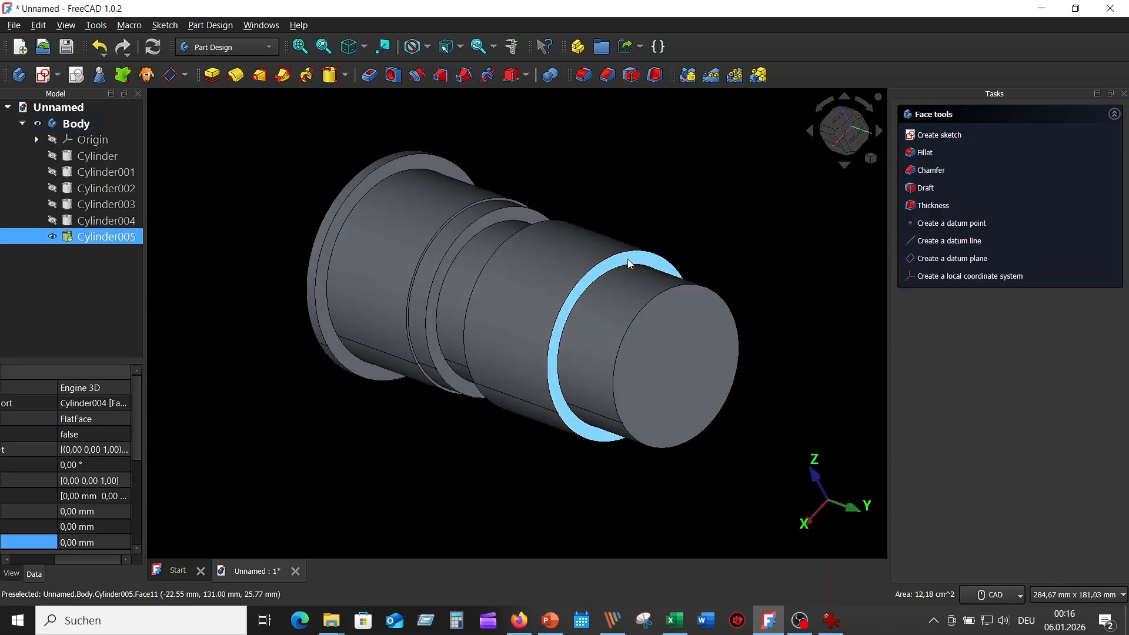
click(44, 75)
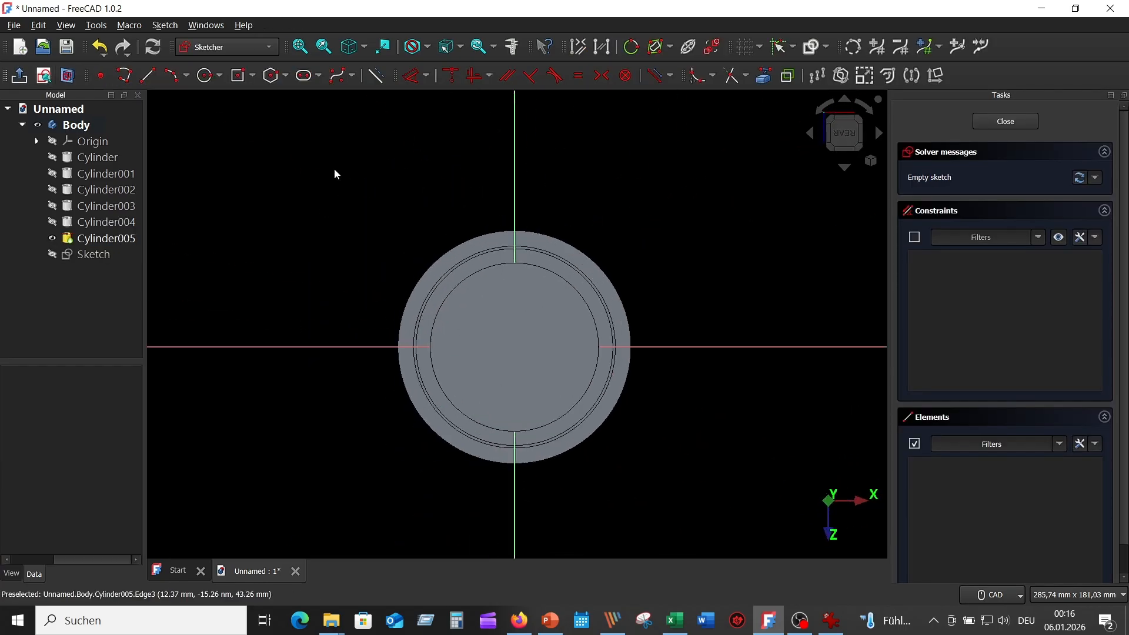
scroll(708, 194, up, 2)
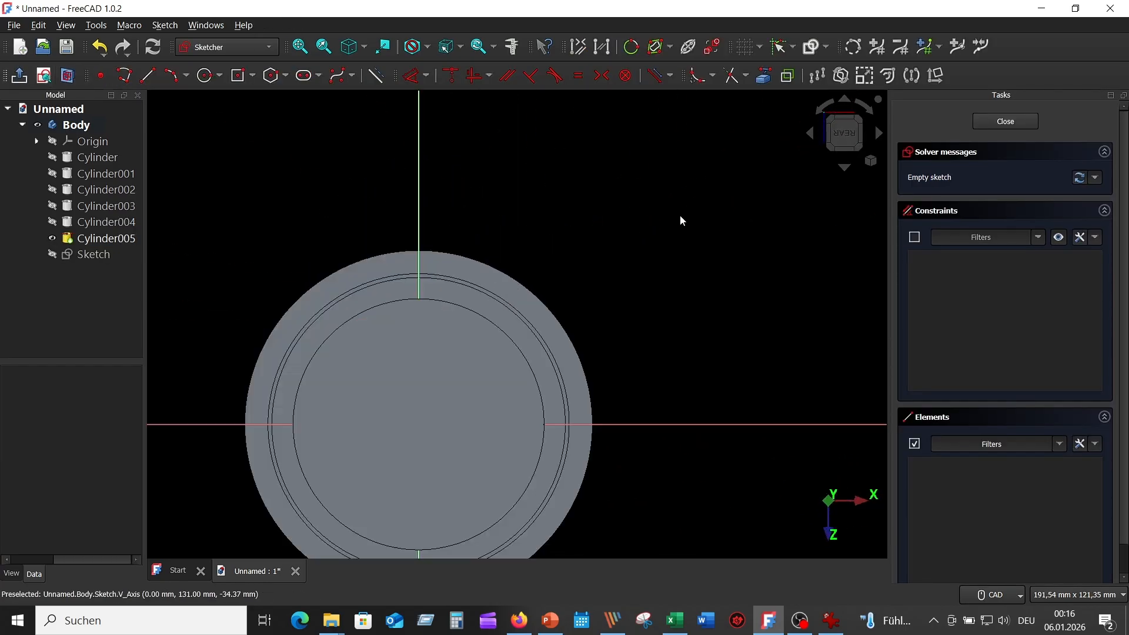
middle_drag(679, 215, 757, 118)
mouse_move(711, 235)
middle_down()
mouse_move(605, 272)
mouse_move(604, 253)
middle_up()
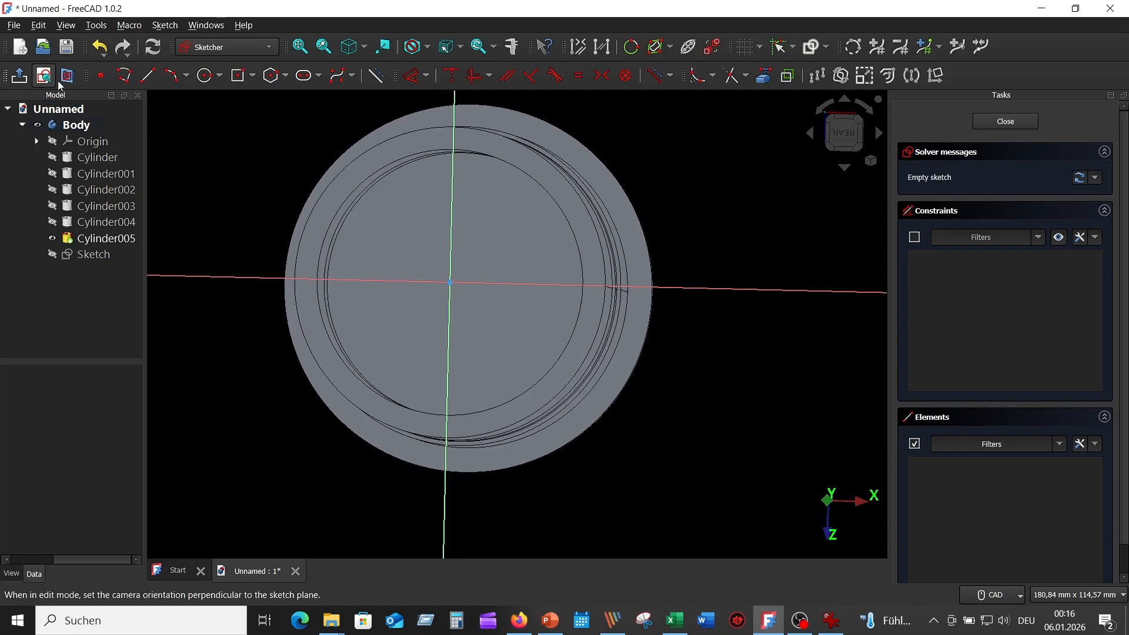
click(846, 140)
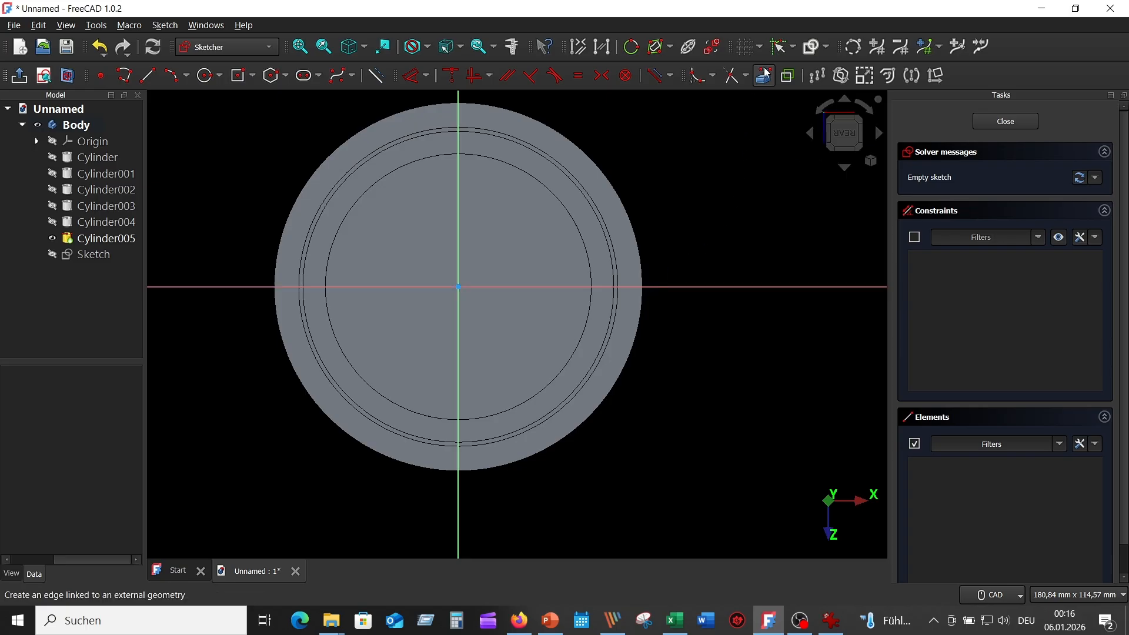
Import the cylinder's circular edge as external reference geometry, then view the gear drawing.
click(761, 81)
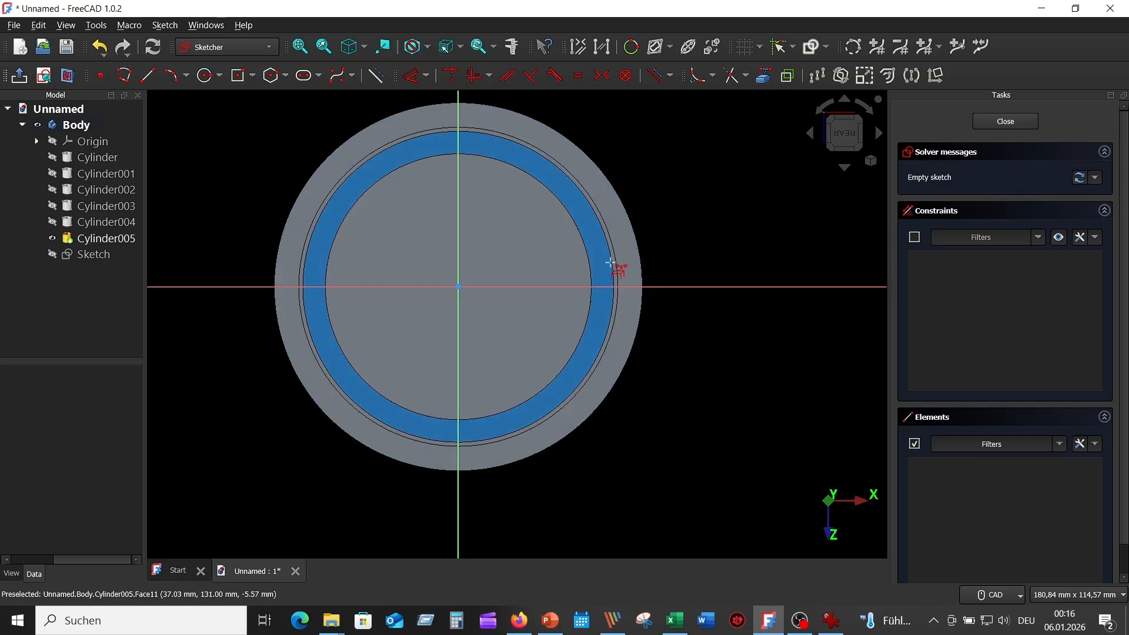
click(612, 262)
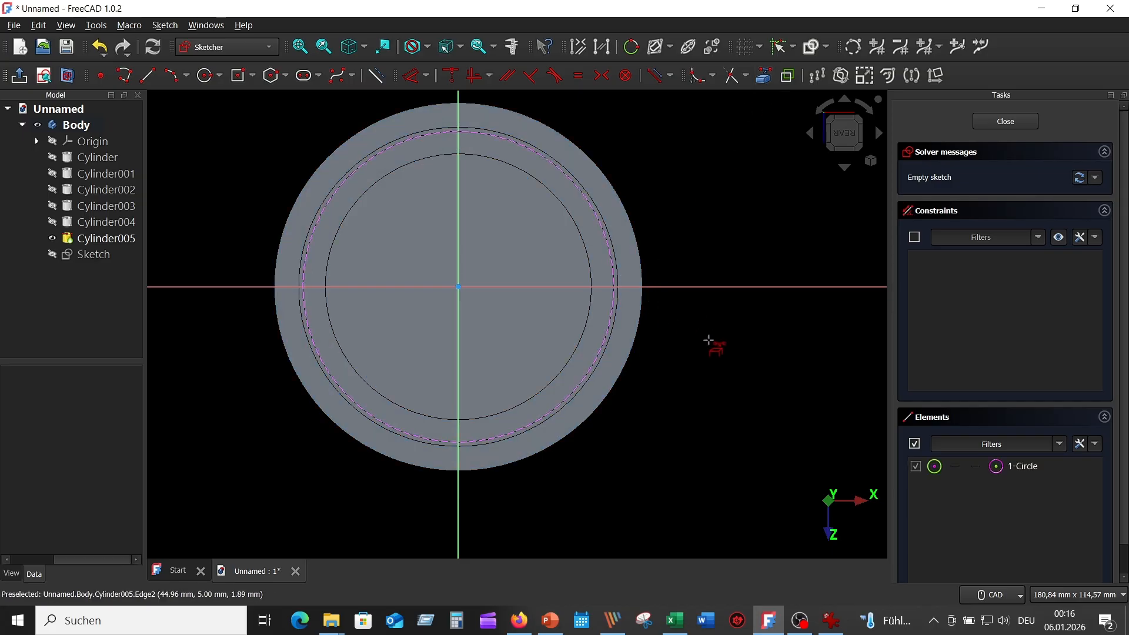
click(826, 624)
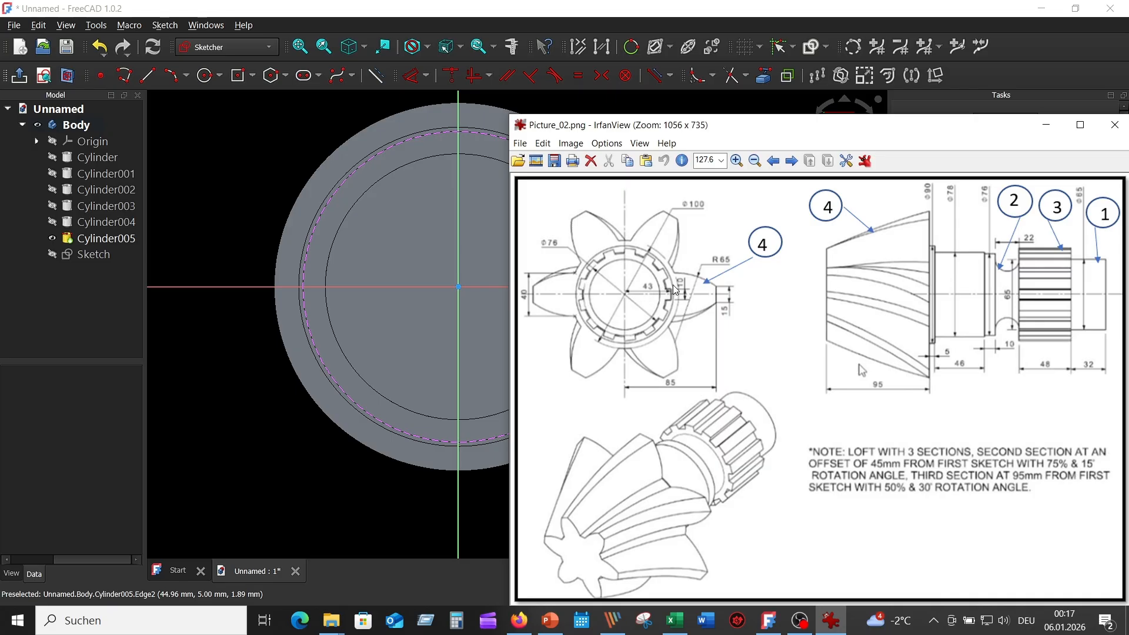
Draw a 76 mm diameter circle centred on the sketch origin.
click(236, 149)
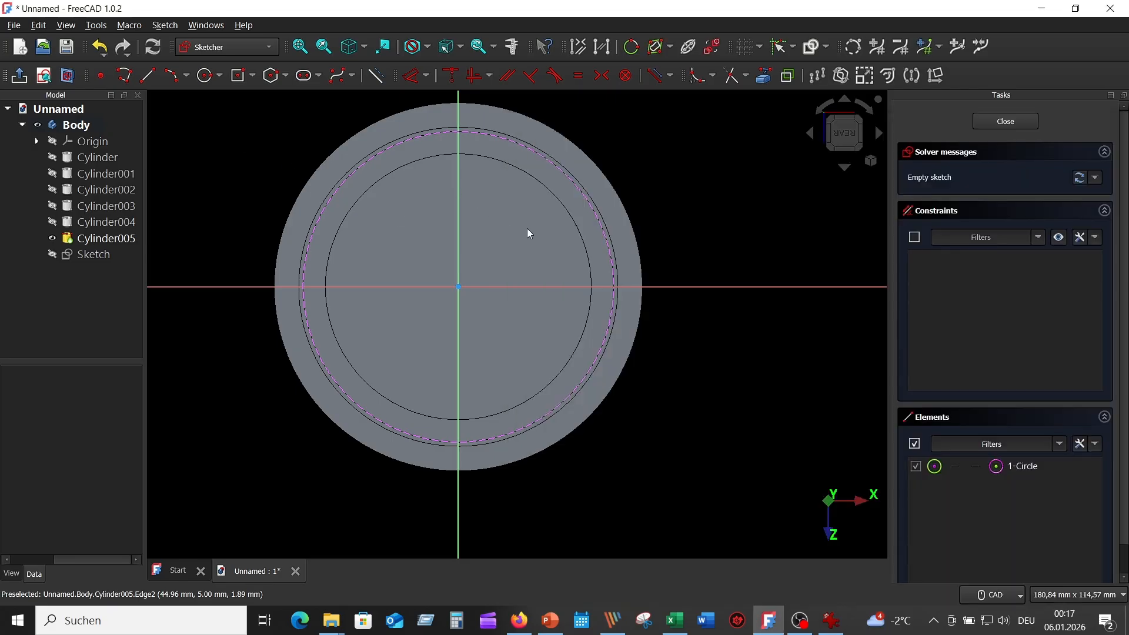
click(206, 75)
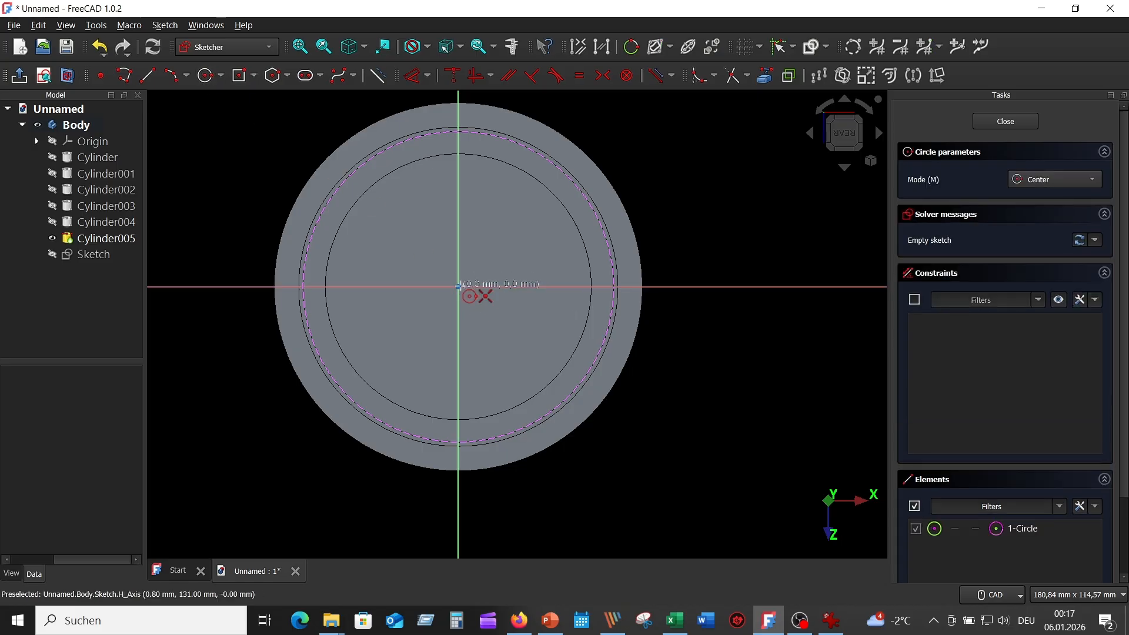
click(458, 286)
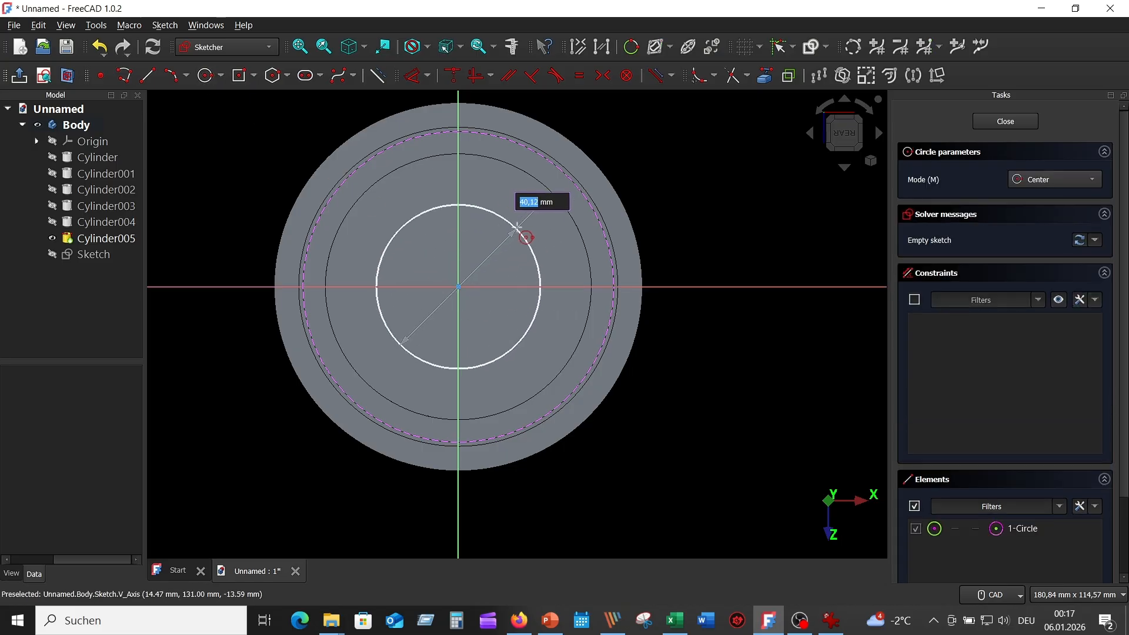
text(76)
key(Return)
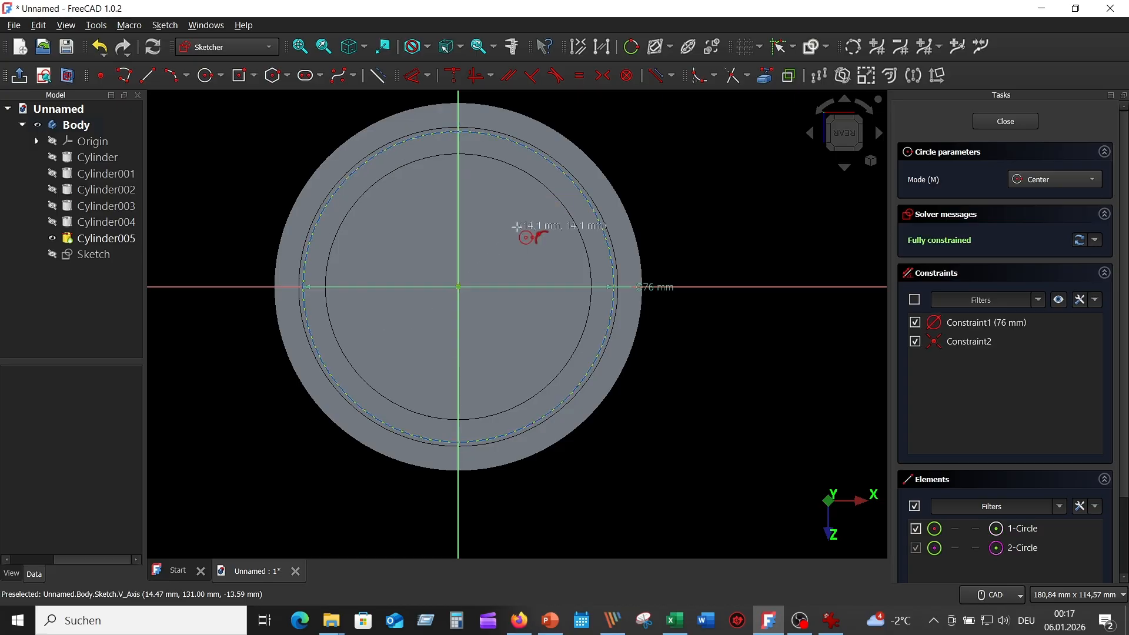
key(Escape)
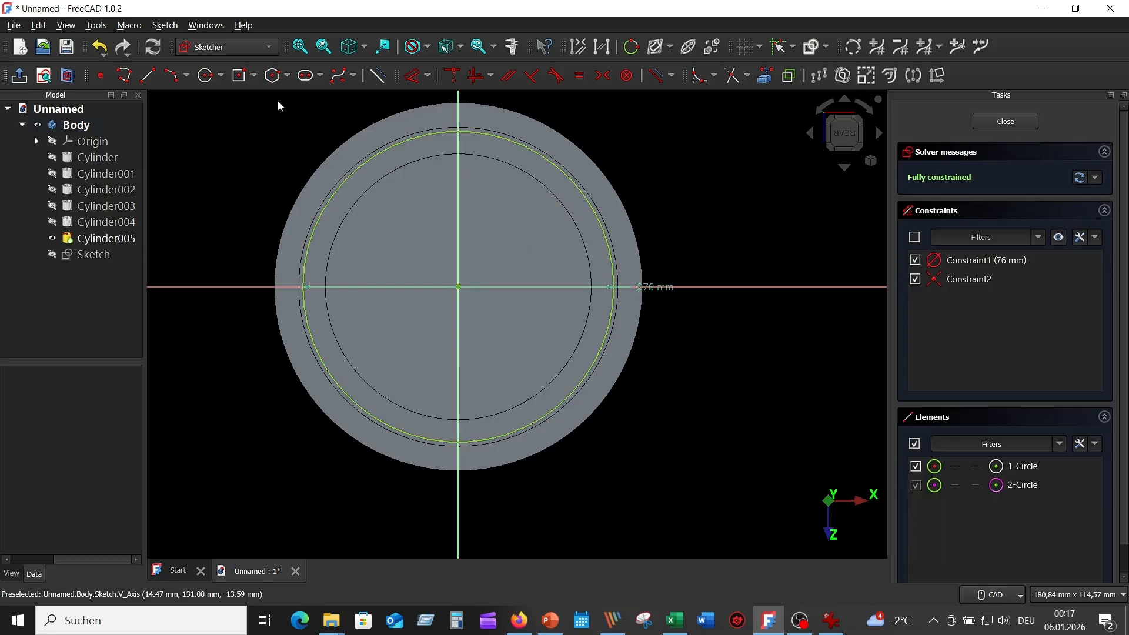
Draw a rectangle on the horizontal axis with its right edge 43 mm from the vertical axis.
click(240, 77)
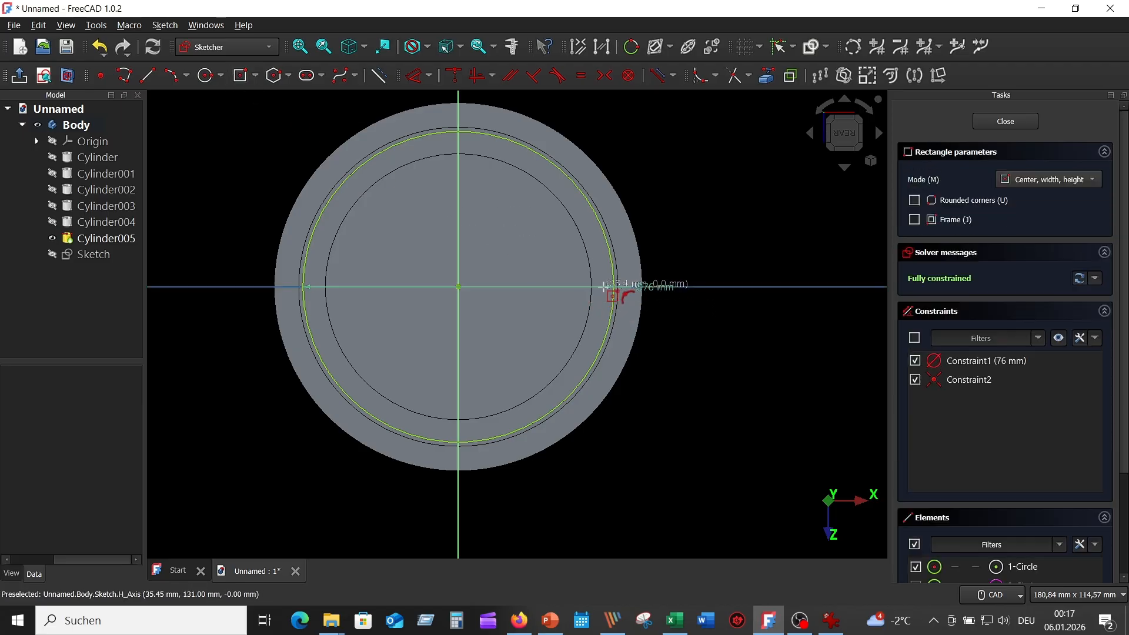
click(603, 286)
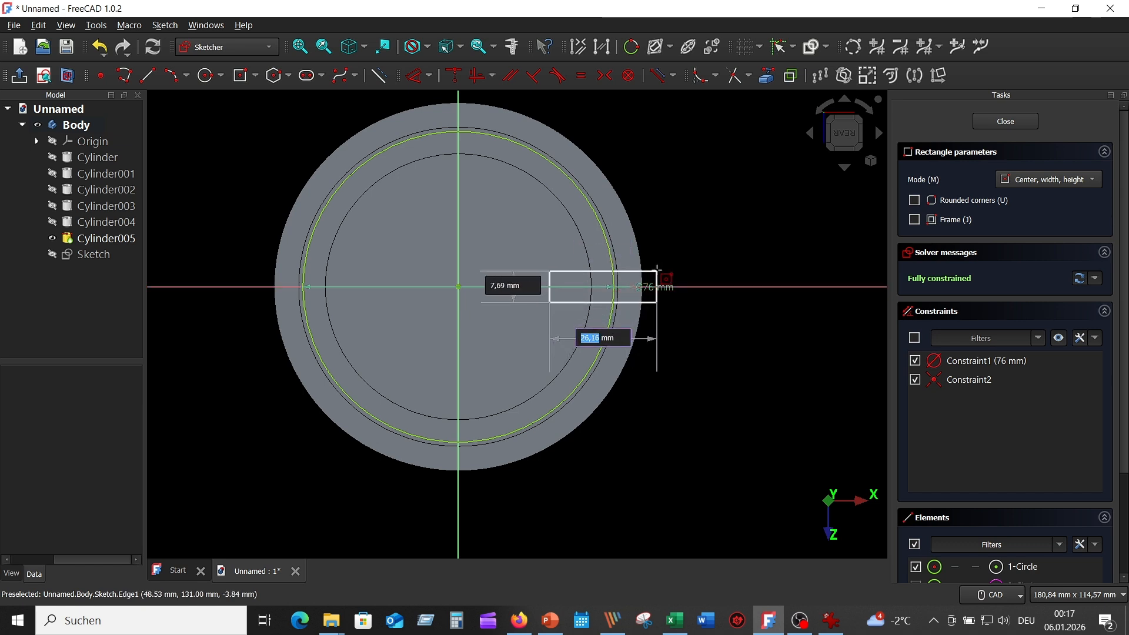
click(656, 271)
right_click(676, 204)
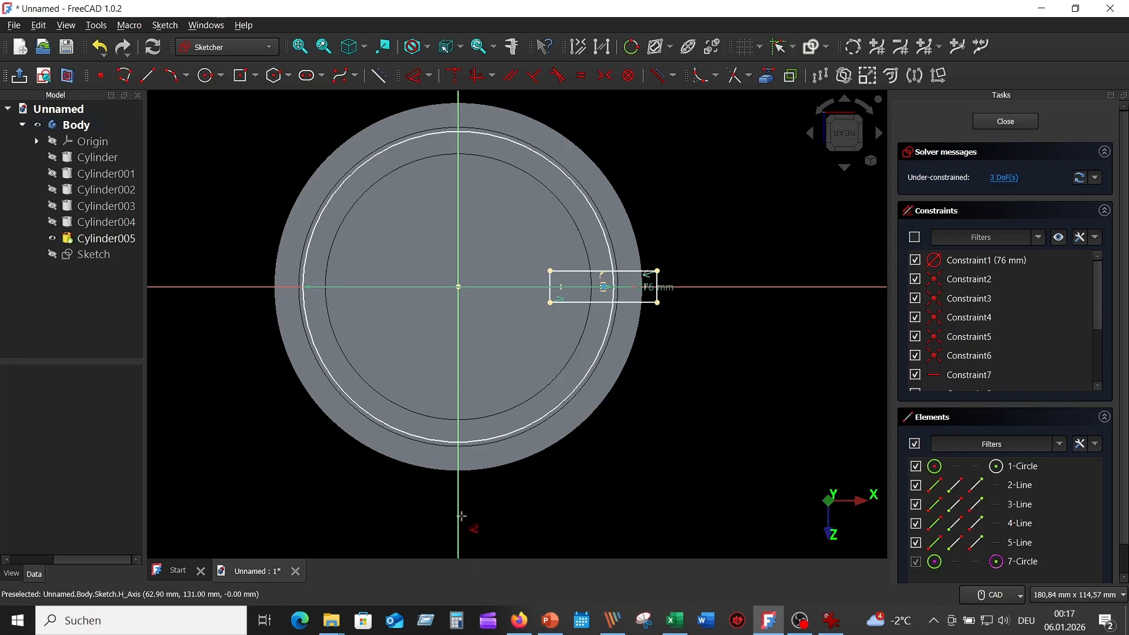
click(460, 516)
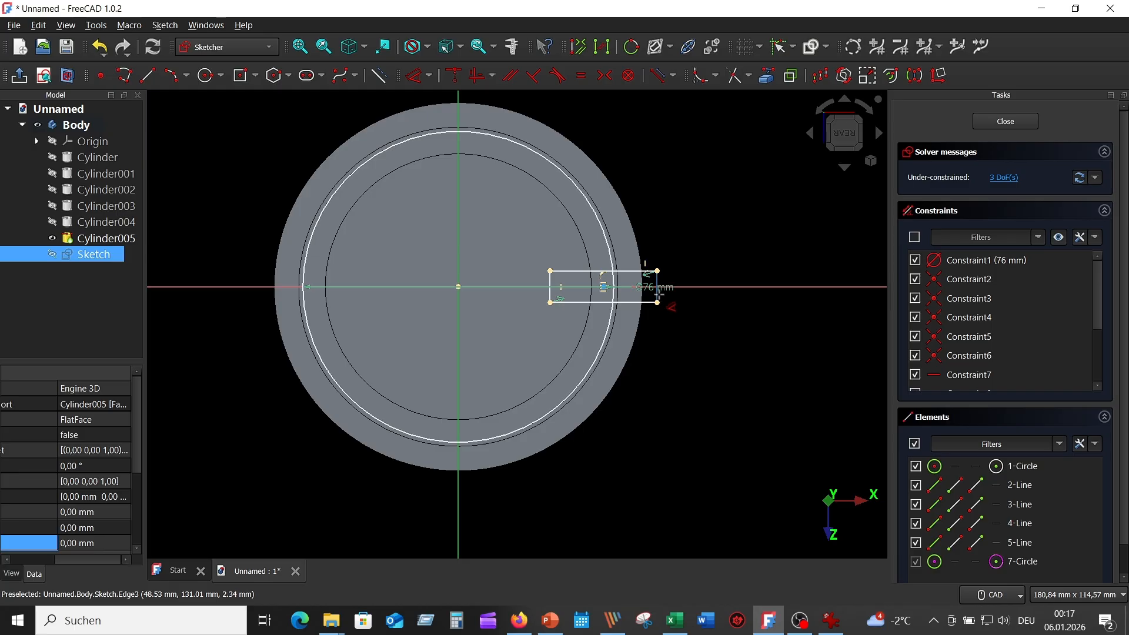
click(657, 295)
click(556, 479)
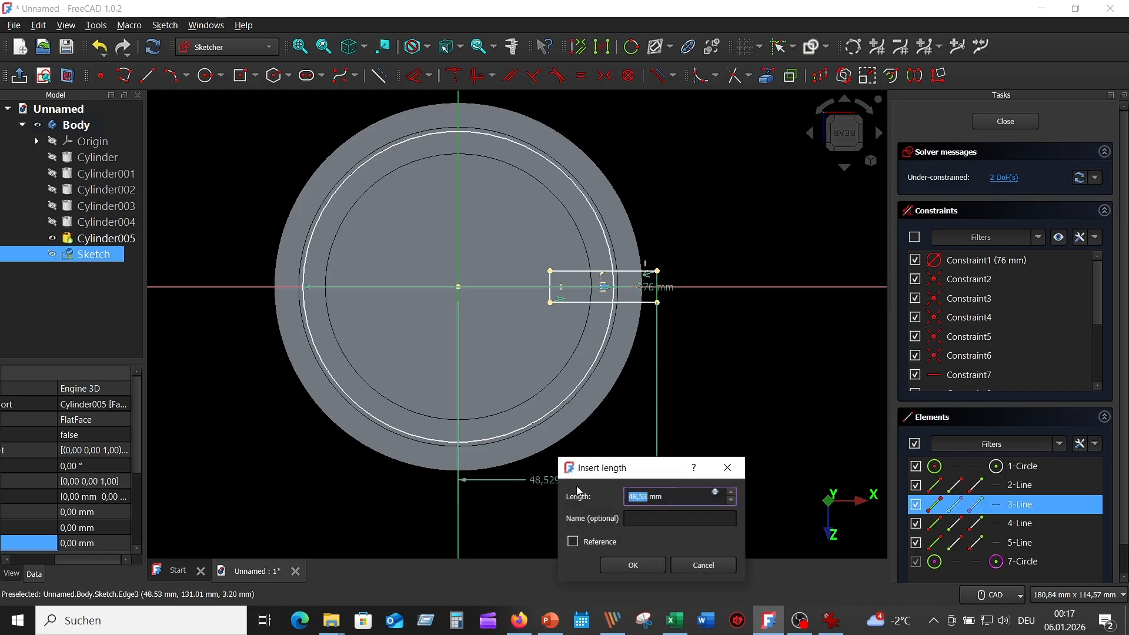
text(43)
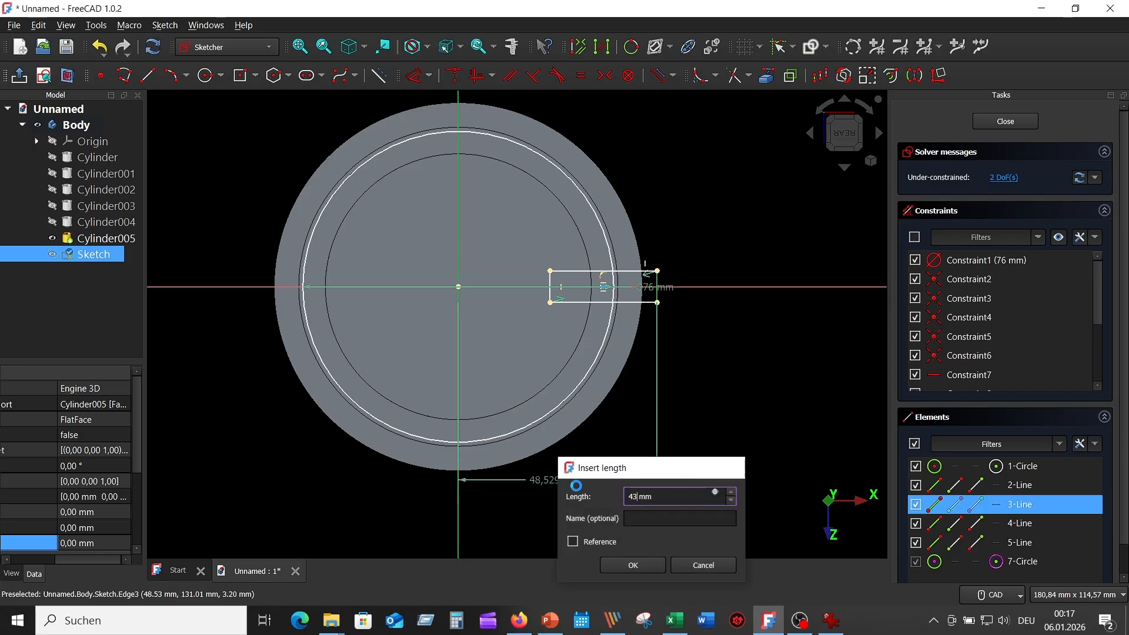
key(Return)
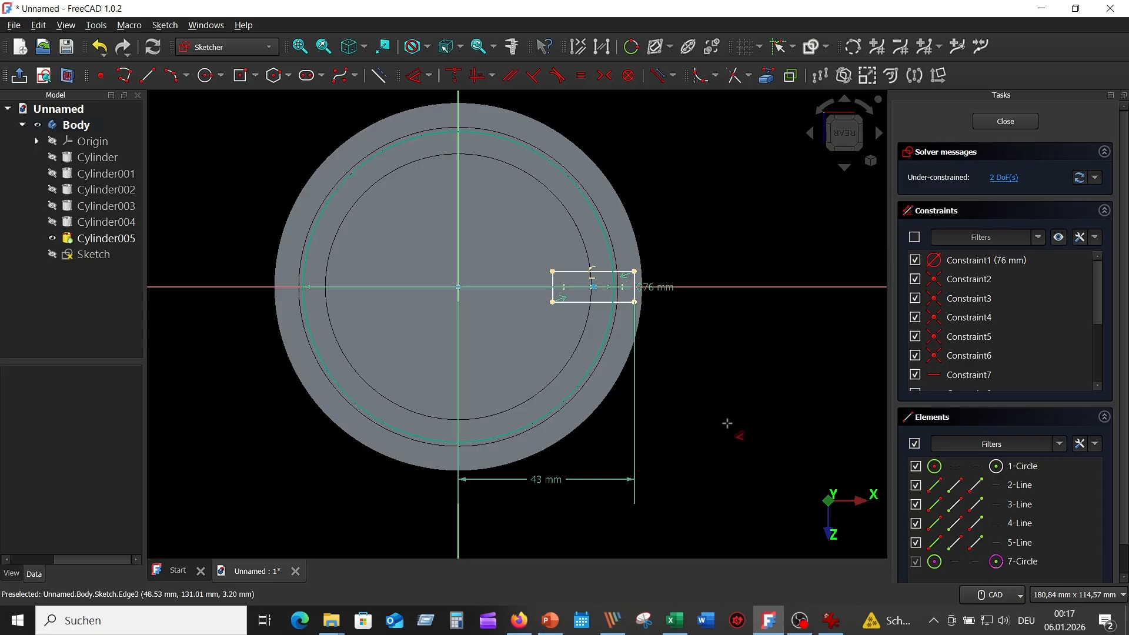
Dimension the rectangle's height as 10 mm.
scroll(724, 414, up, 1)
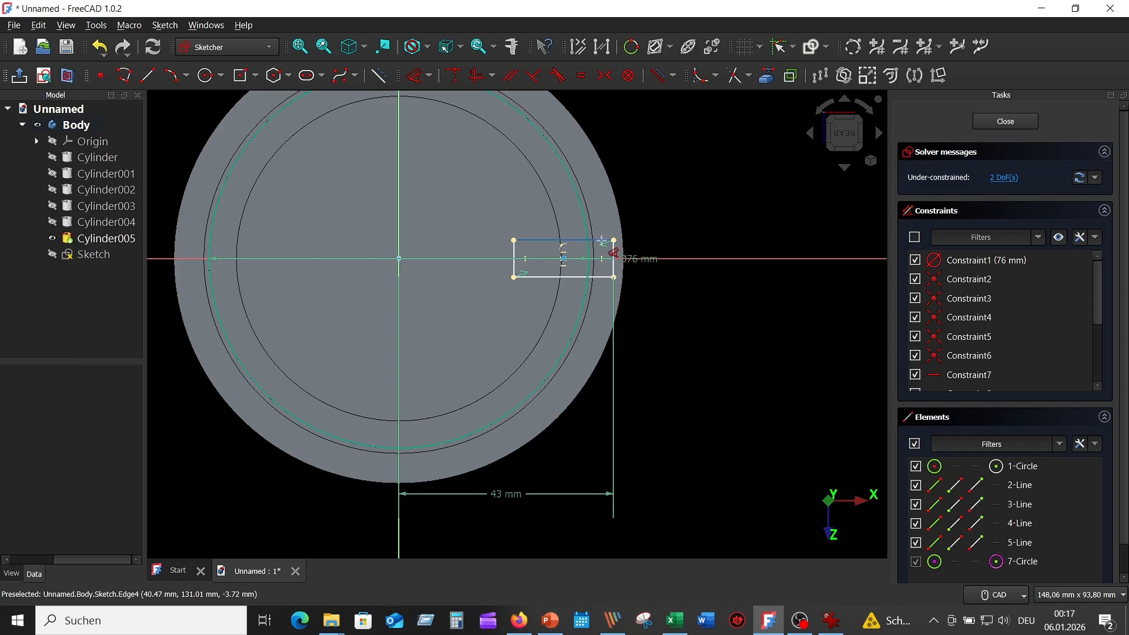
click(600, 240)
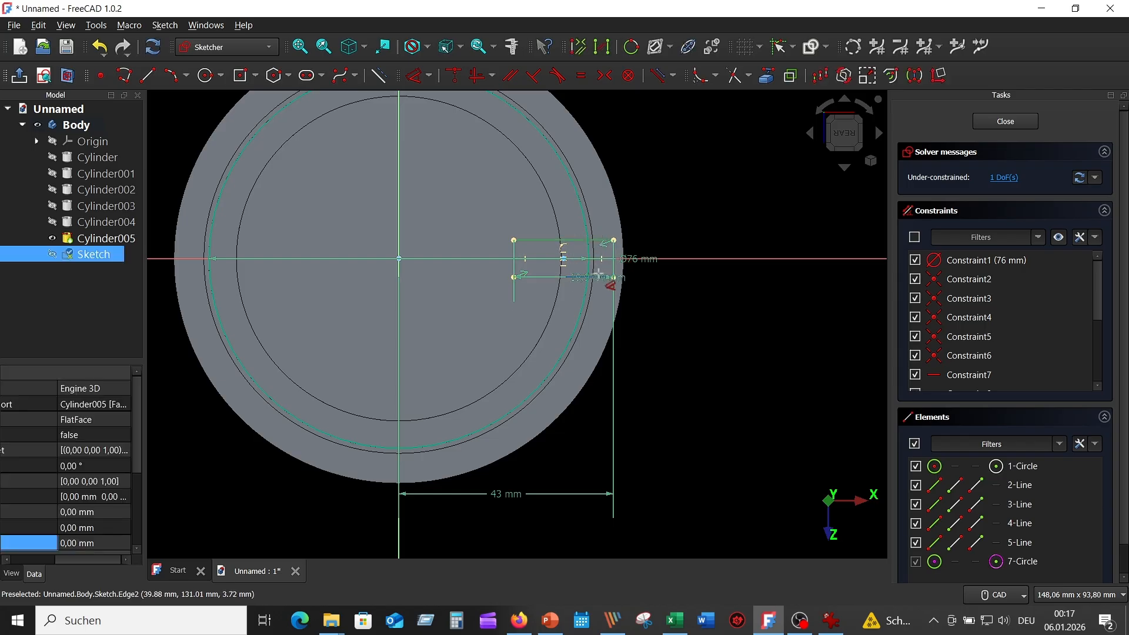
click(600, 279)
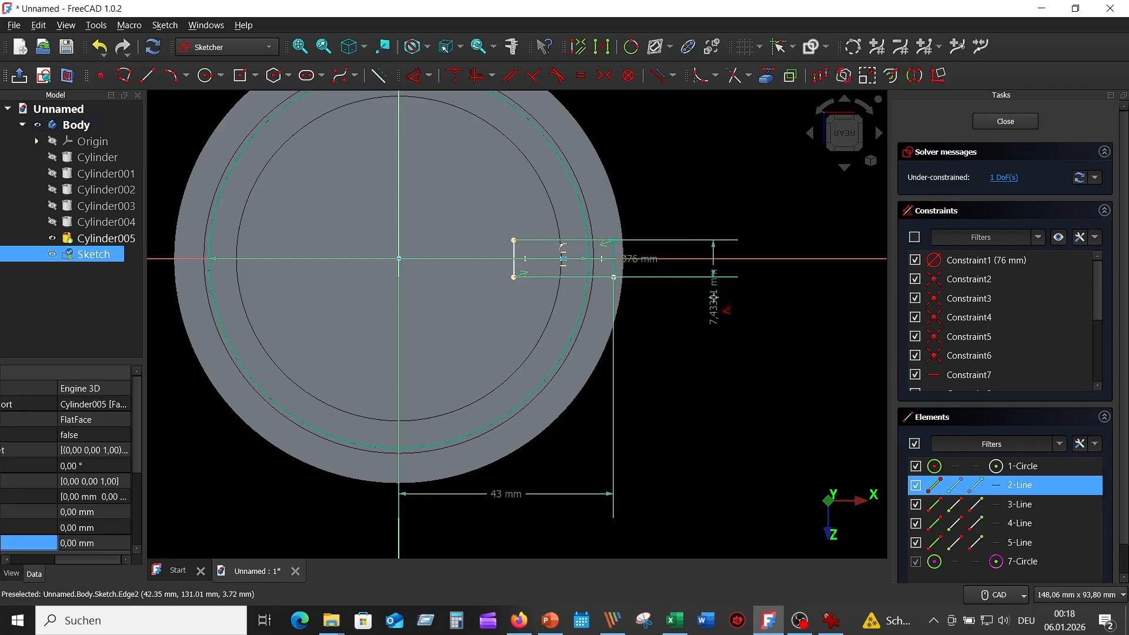
click(713, 327)
text(10)
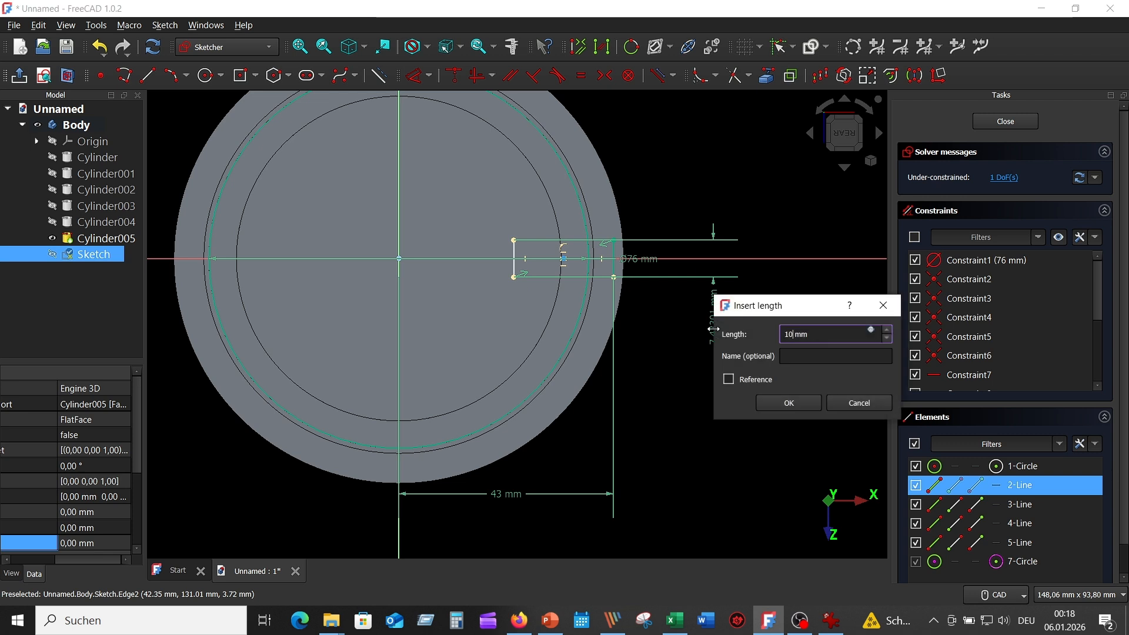
key(Return)
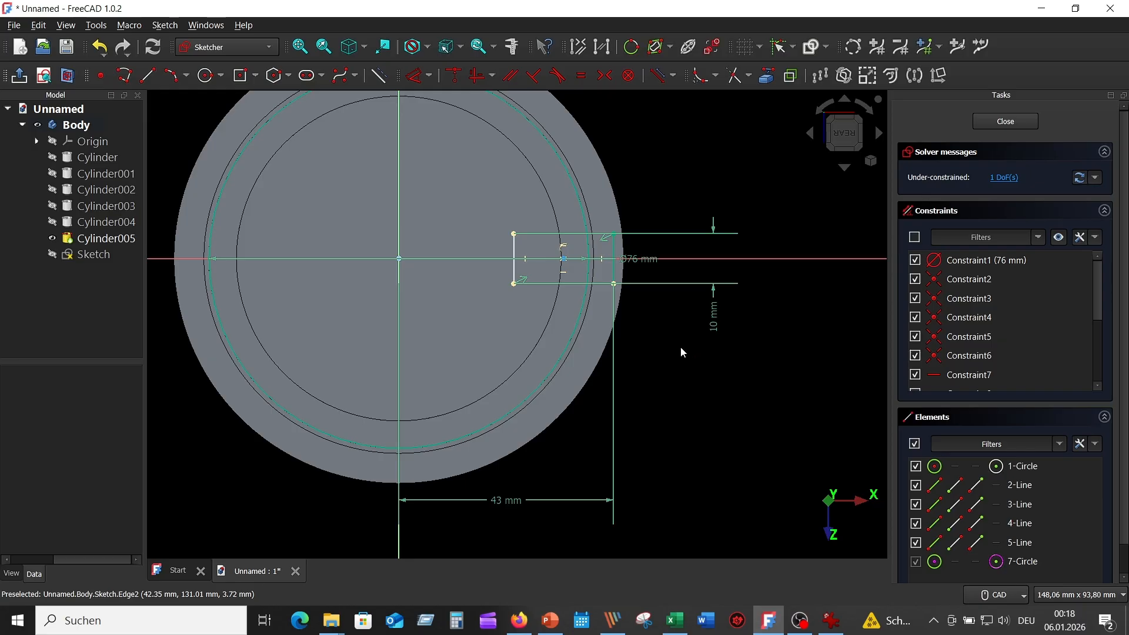
Trim the rectangle's left side and the Ø76 circle into a closed tab outline.
click(731, 76)
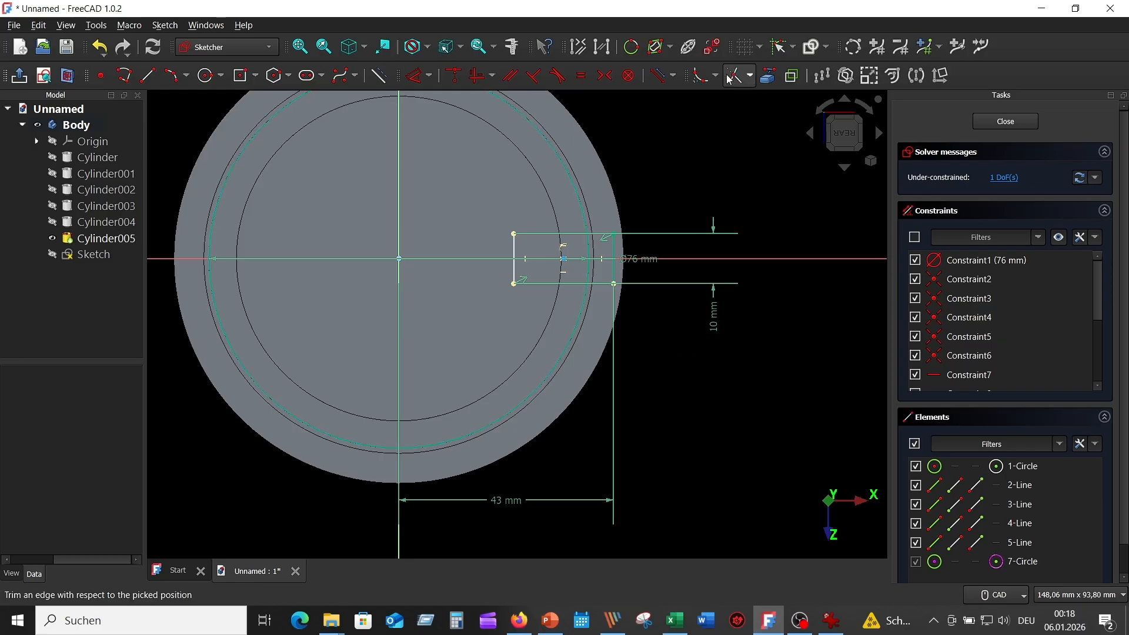
click(514, 248)
click(541, 233)
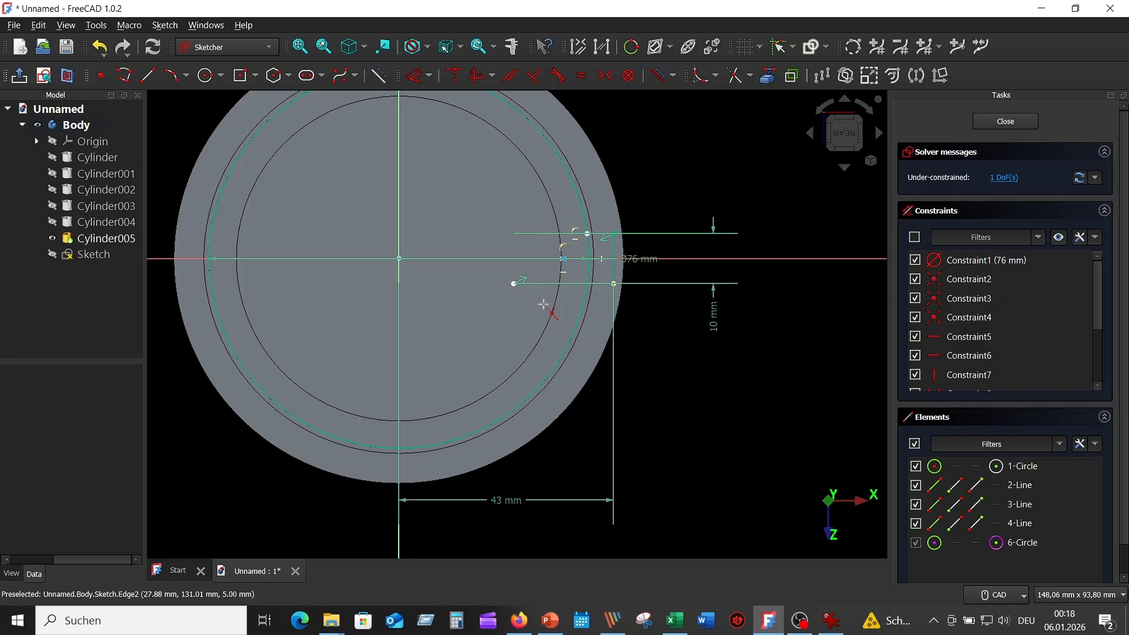
click(546, 284)
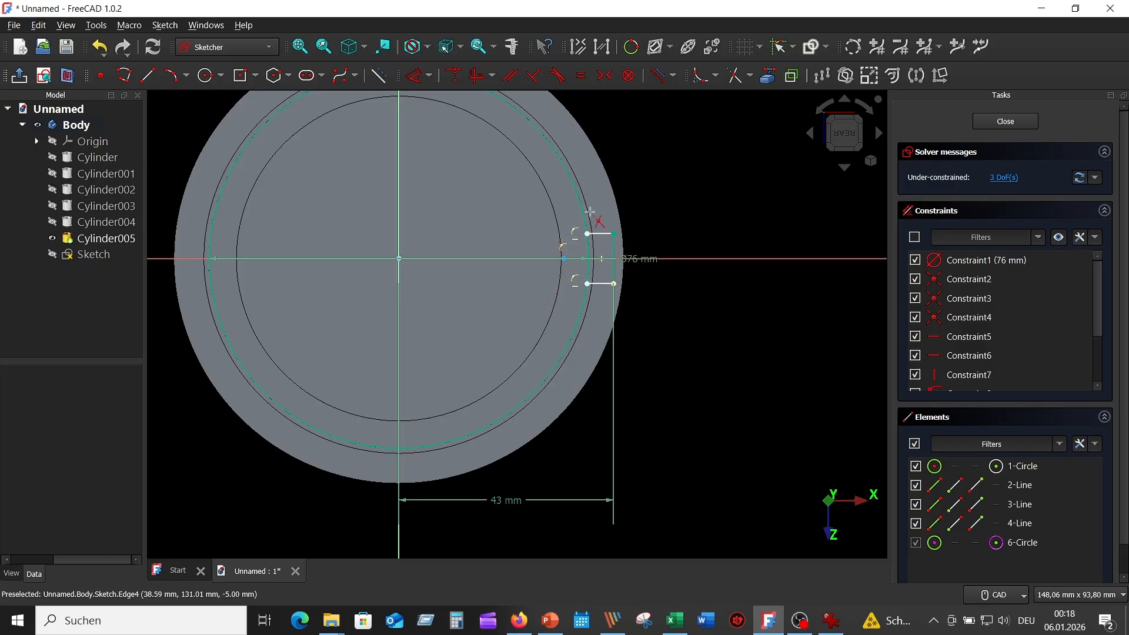
click(577, 201)
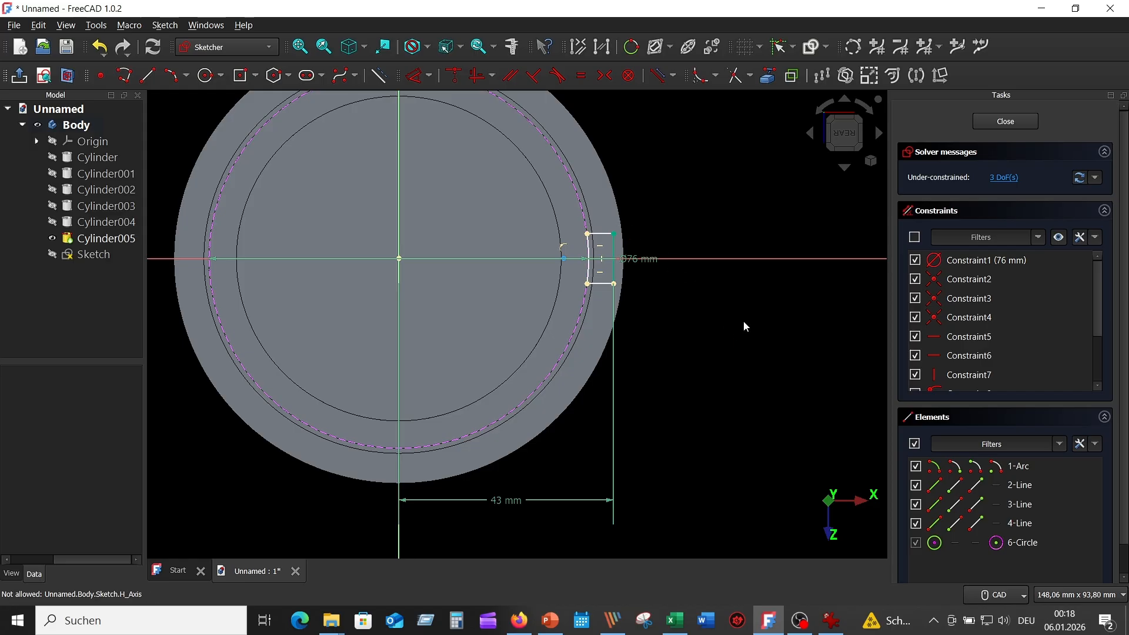
drag(647, 259, 666, 192)
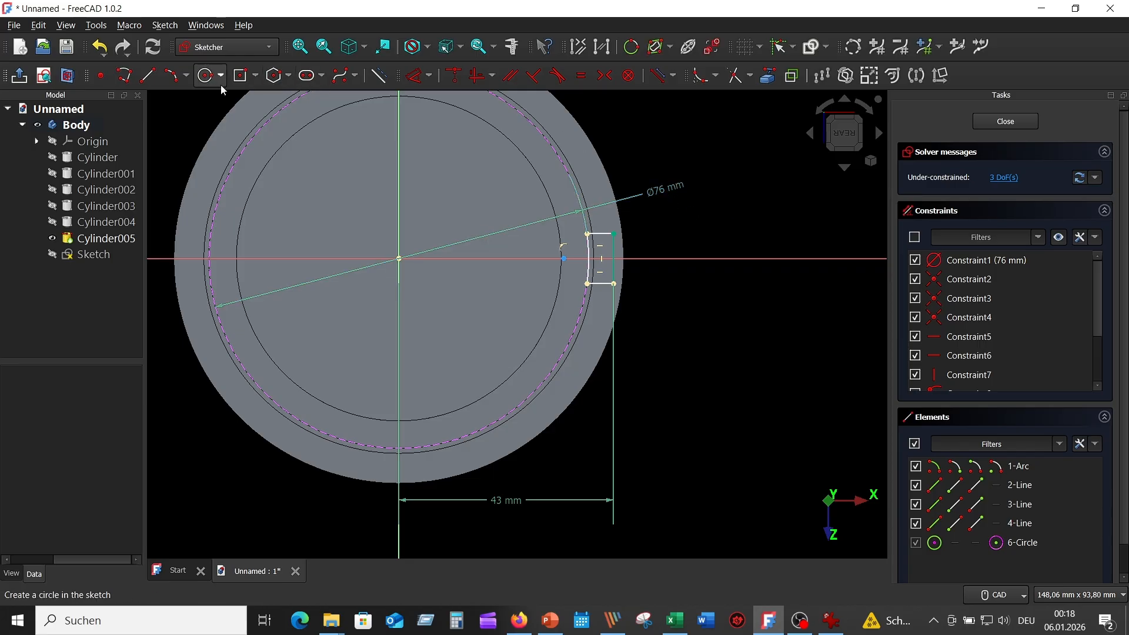
Add the 10 mm tab-width dimension, fully constrain the profile, and close the sketch.
click(423, 76)
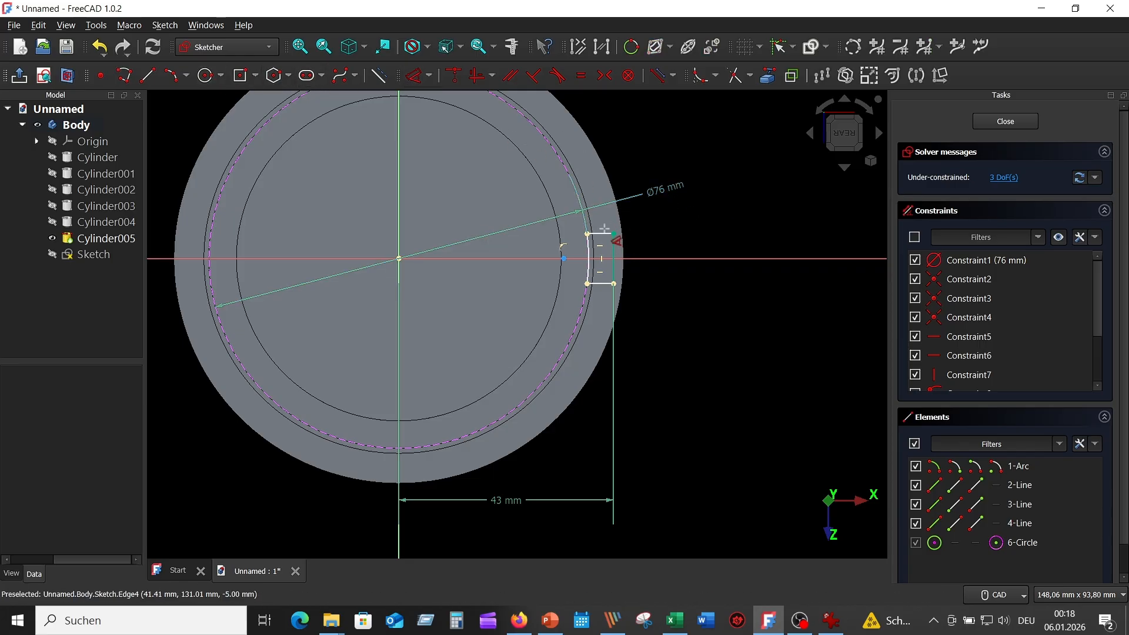
click(604, 234)
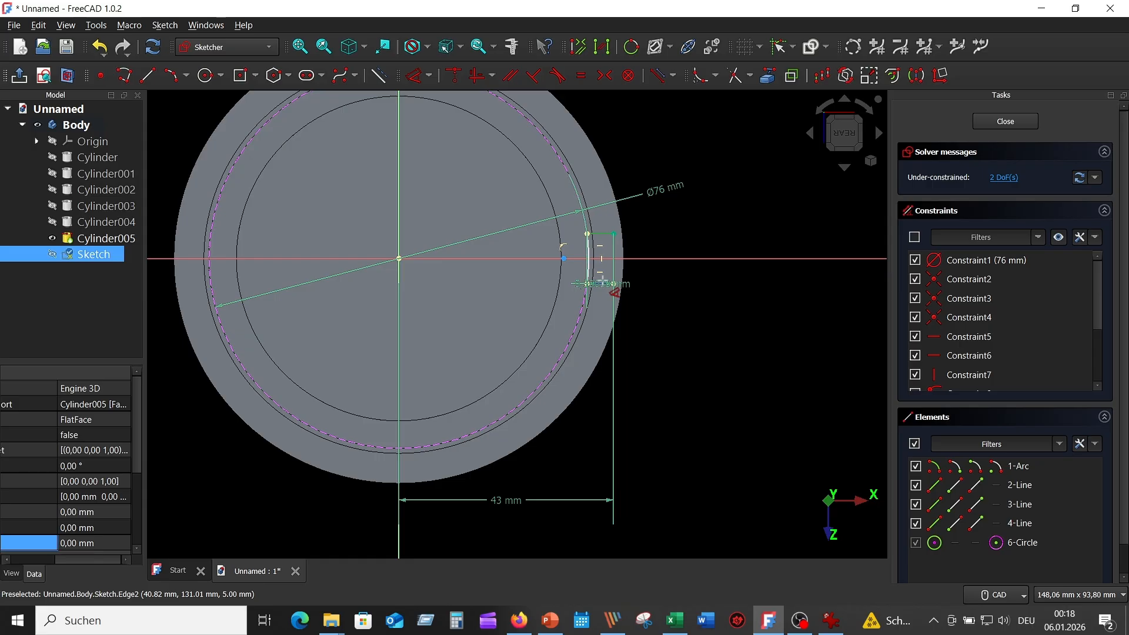
click(610, 283)
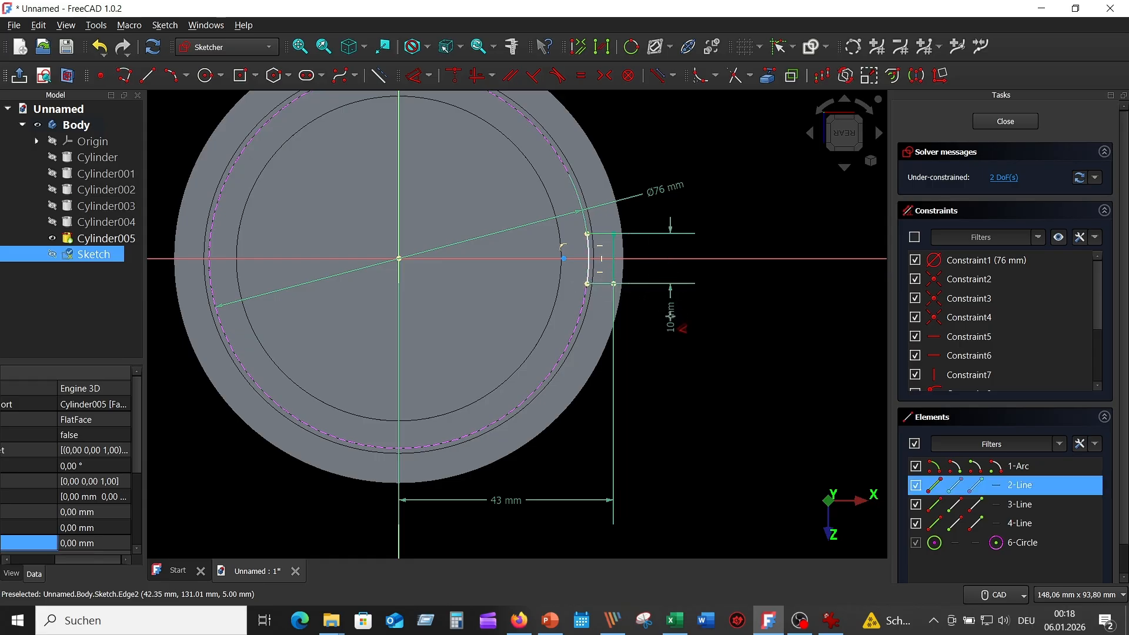
click(682, 327)
click(761, 403)
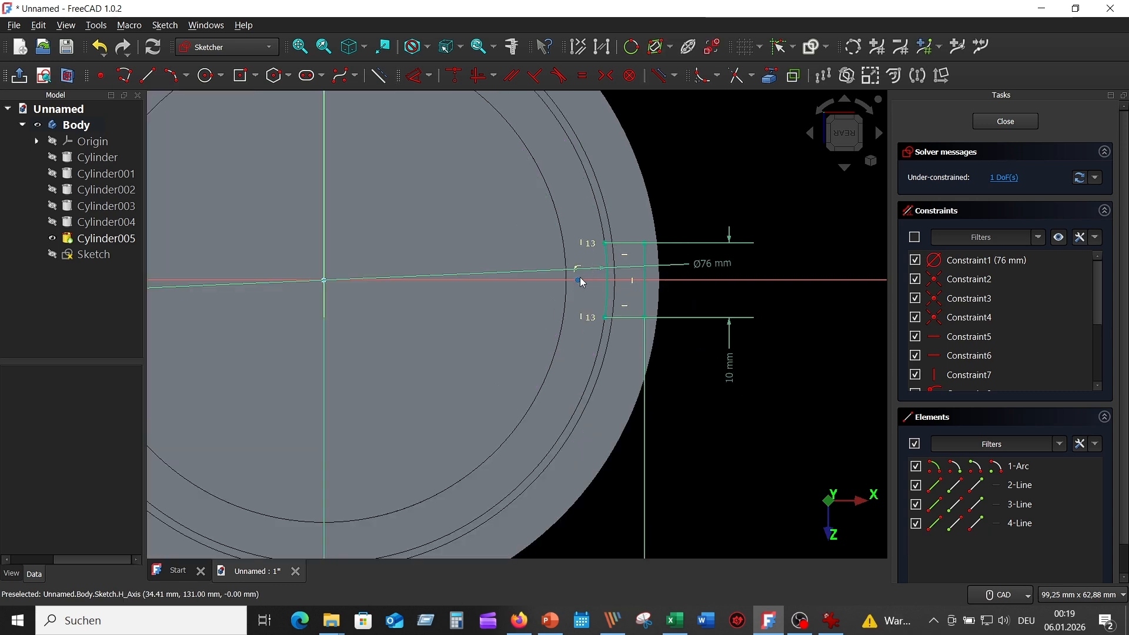
click(582, 282)
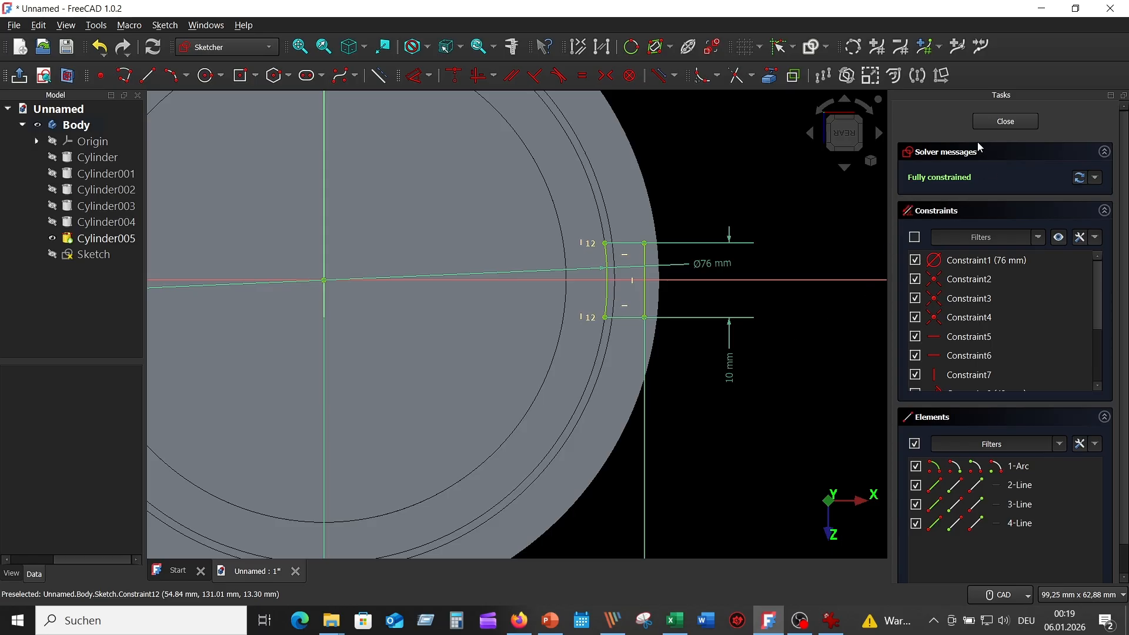
click(1010, 122)
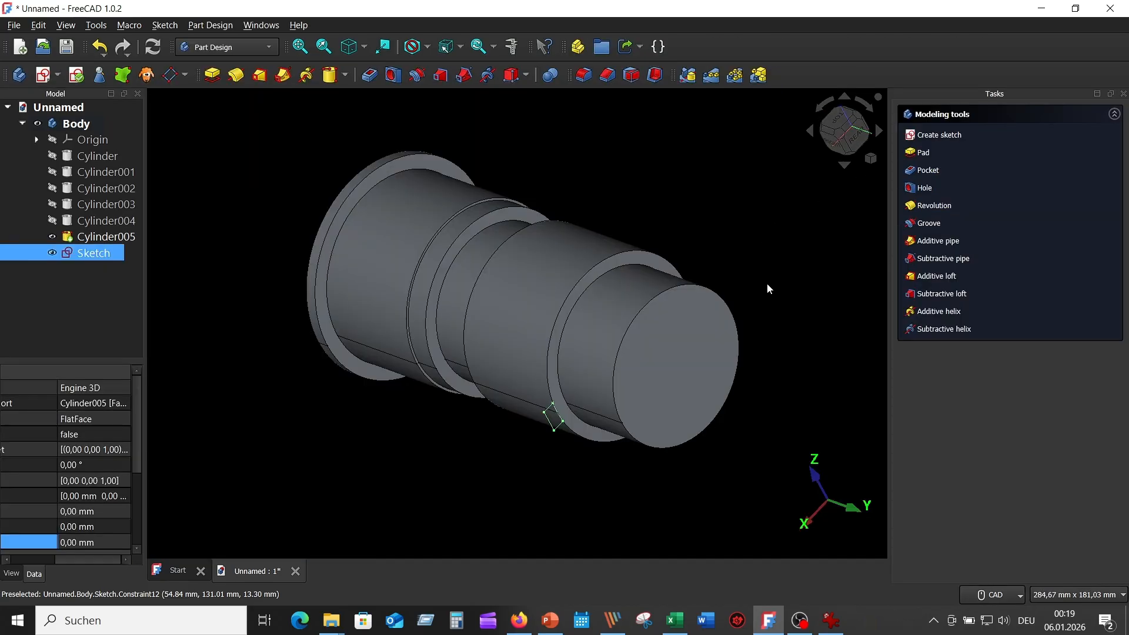
Pad the small sketch reversed, up to the groove face Cylinder005:Face9, forming a key.
mouse_move(767, 282)
middle_down()
mouse_move(760, 263)
mouse_move(661, 238)
mouse_move(670, 188)
middle_up()
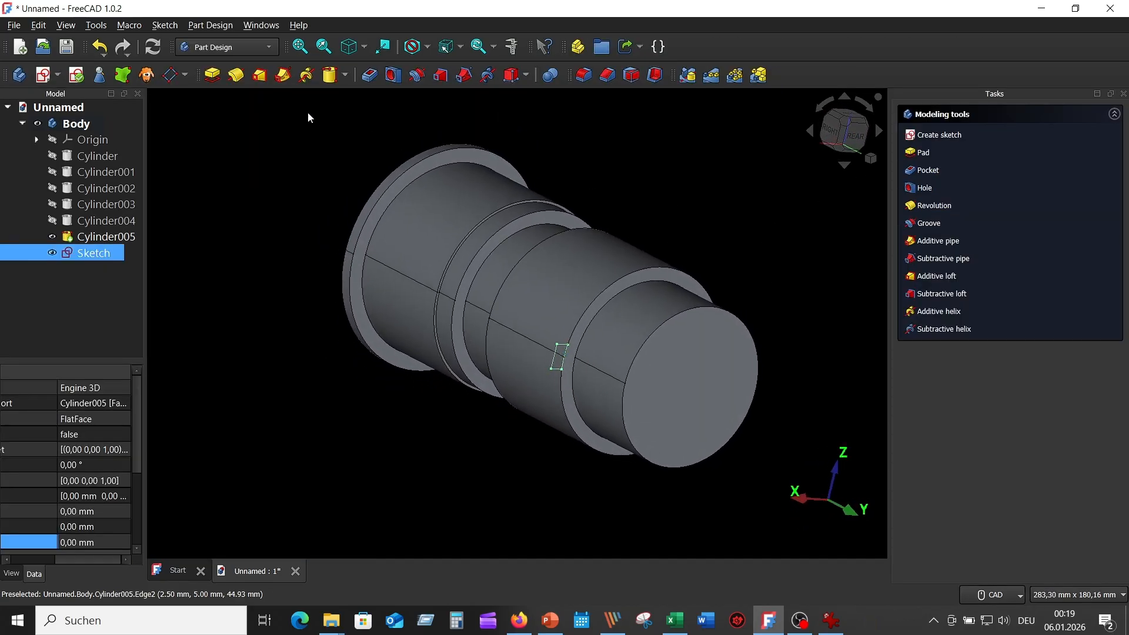
click(213, 75)
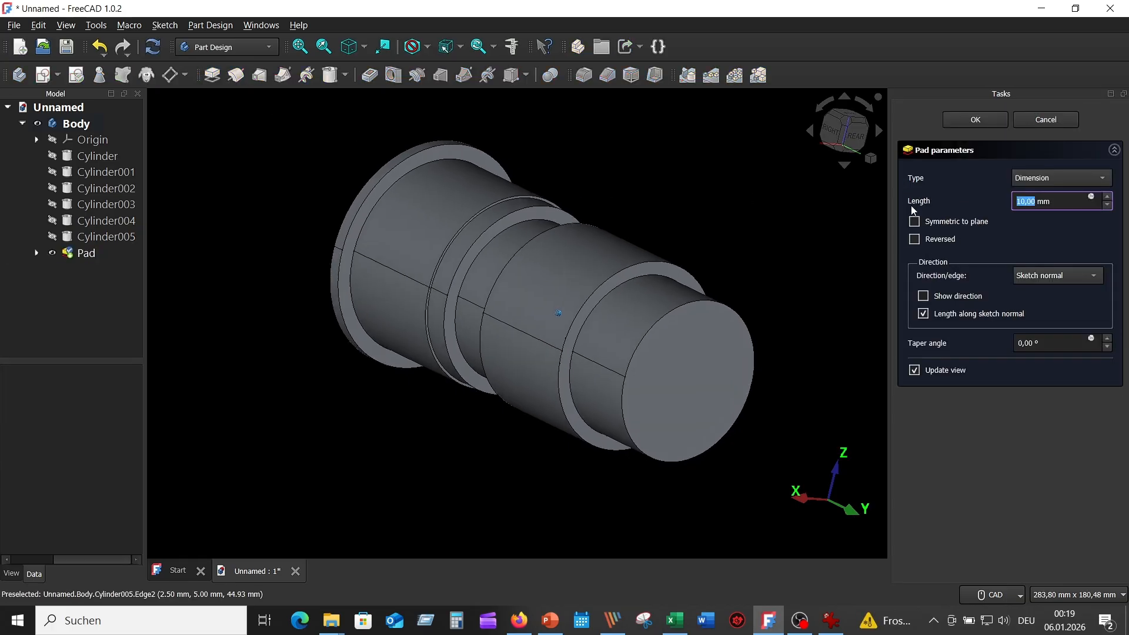
click(914, 239)
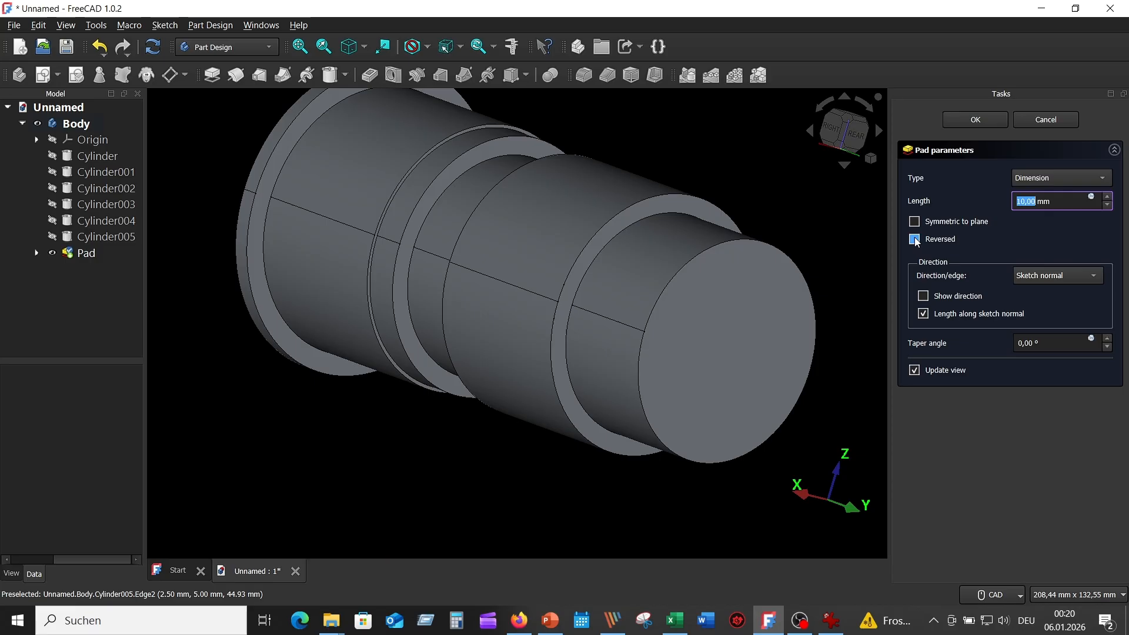
click(1097, 178)
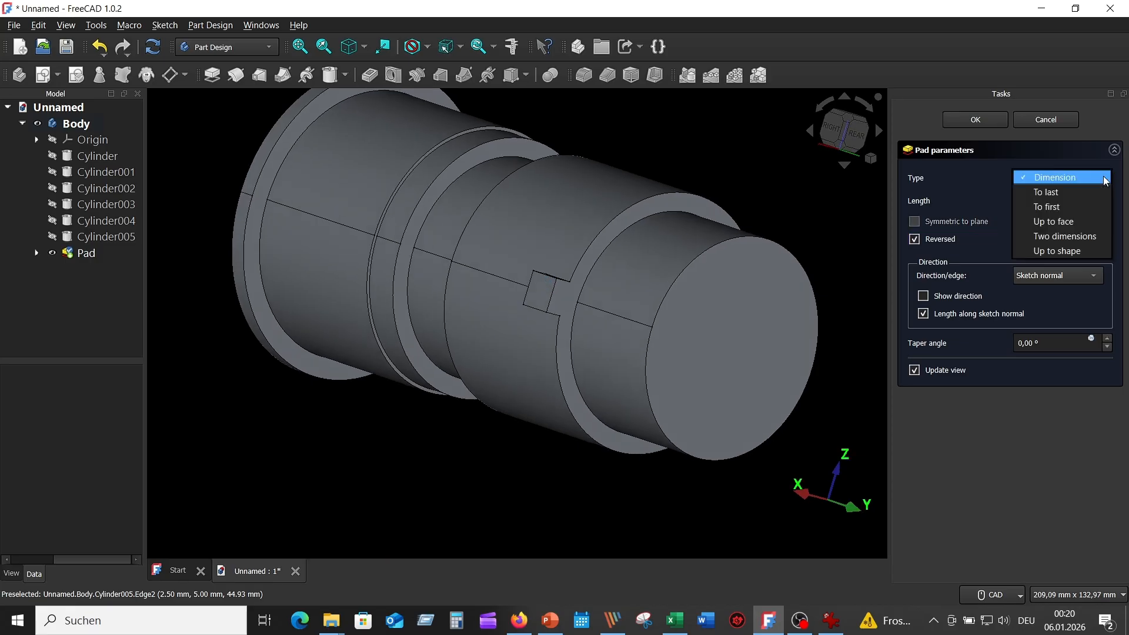
click(1077, 222)
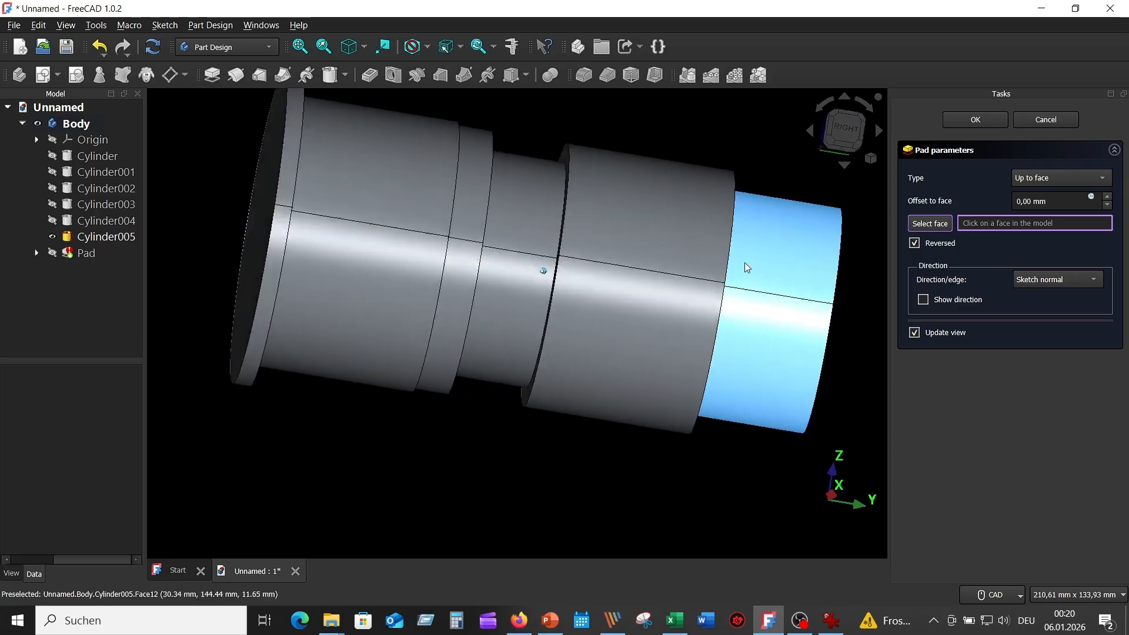
middle_drag(746, 268, 652, 277)
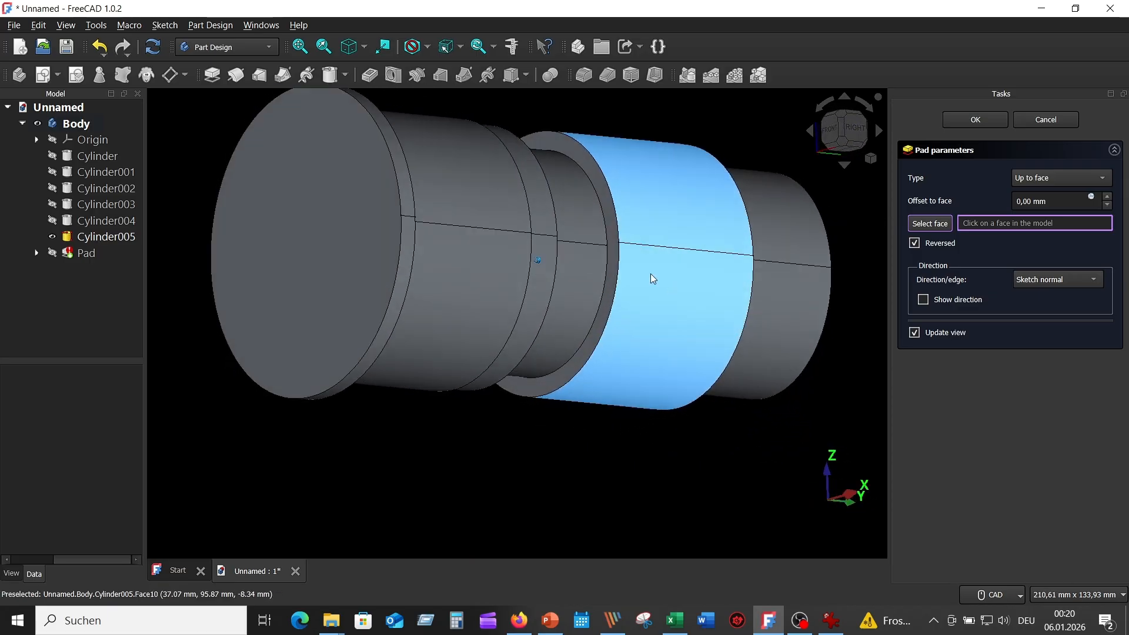
click(610, 221)
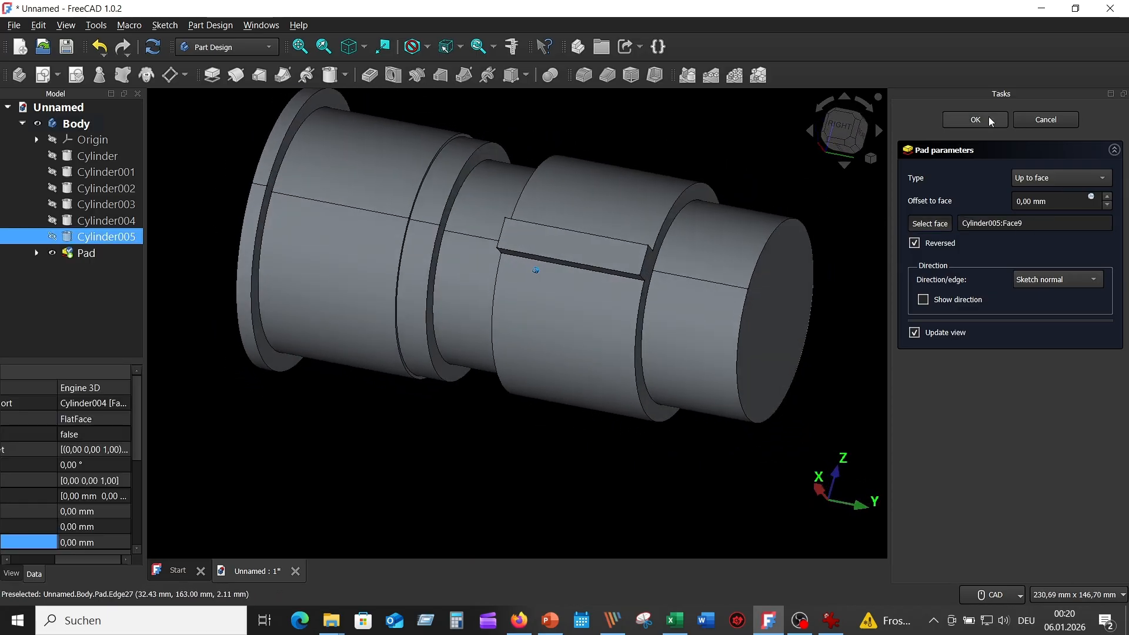
click(989, 121)
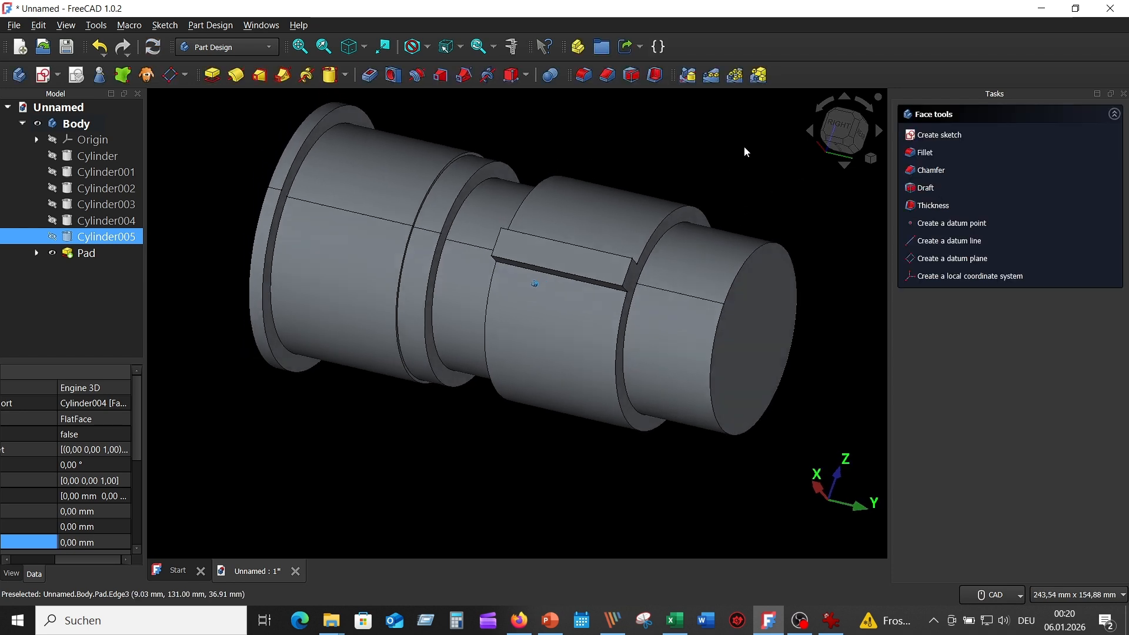
middle_drag(744, 147, 209, 316)
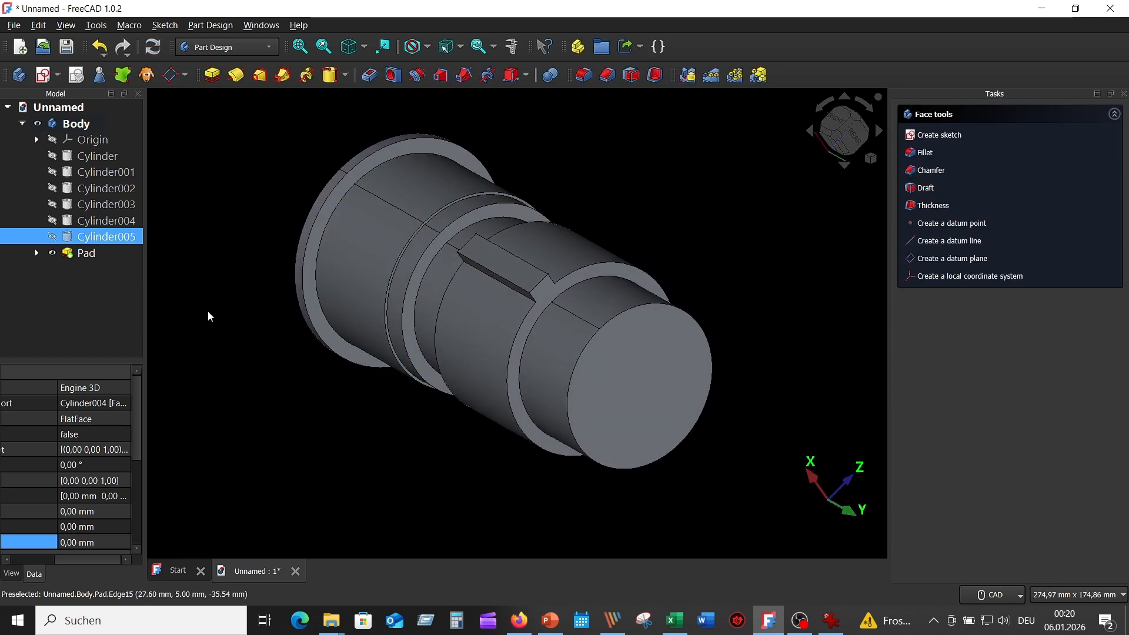
click(235, 287)
Start a polar pattern of the Pad rotating around the base Y axis.
click(96, 257)
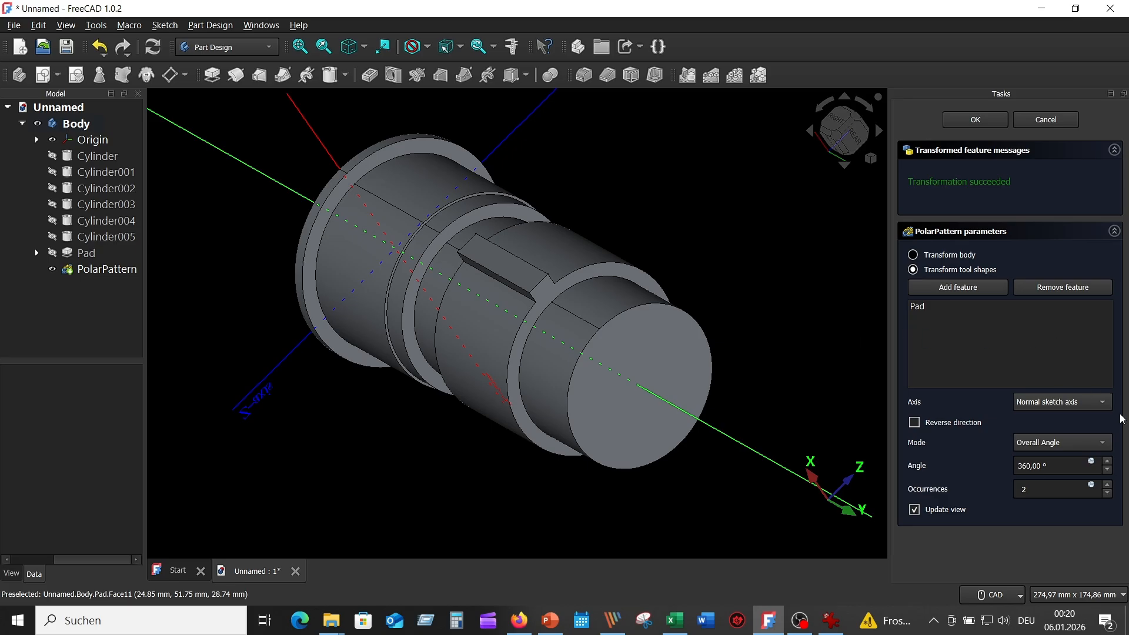
scroll(829, 375, down, 2)
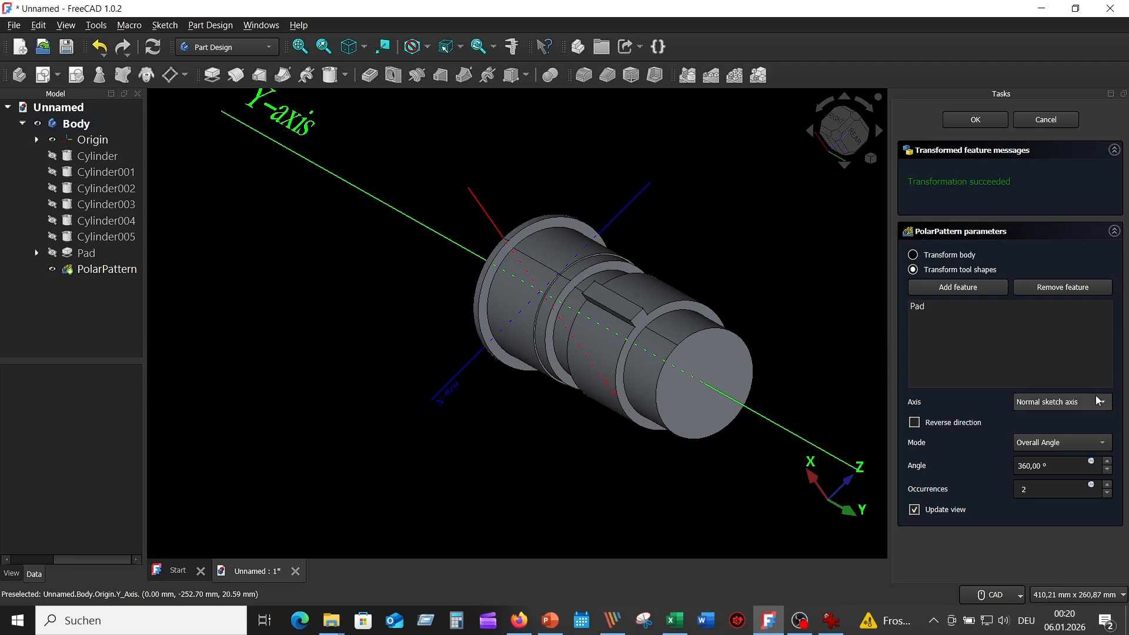
click(1107, 407)
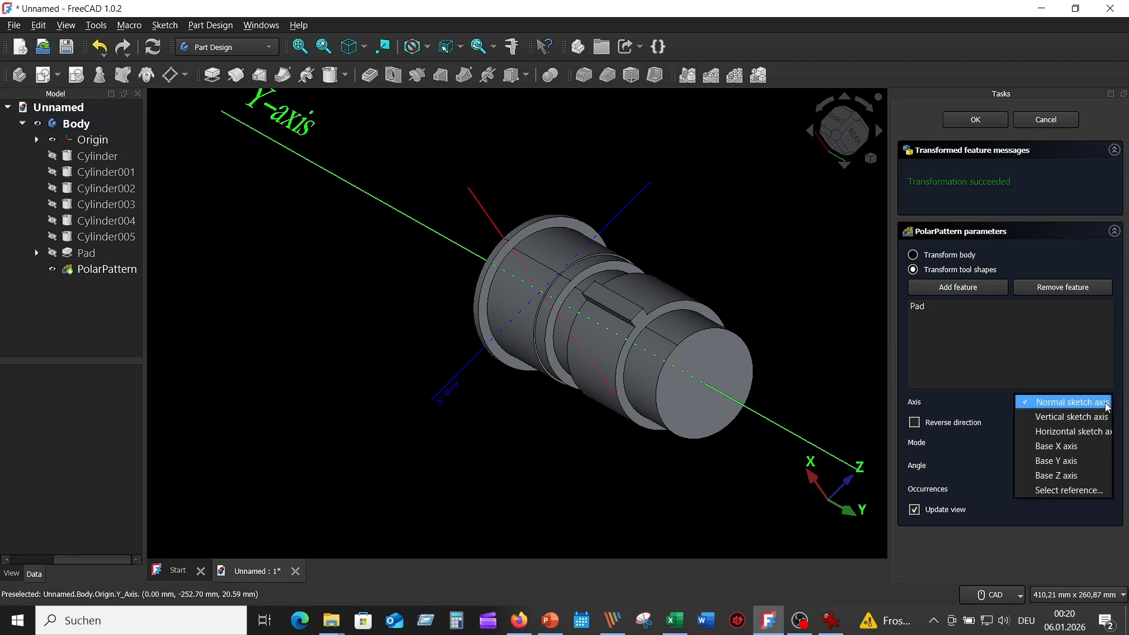
click(1067, 461)
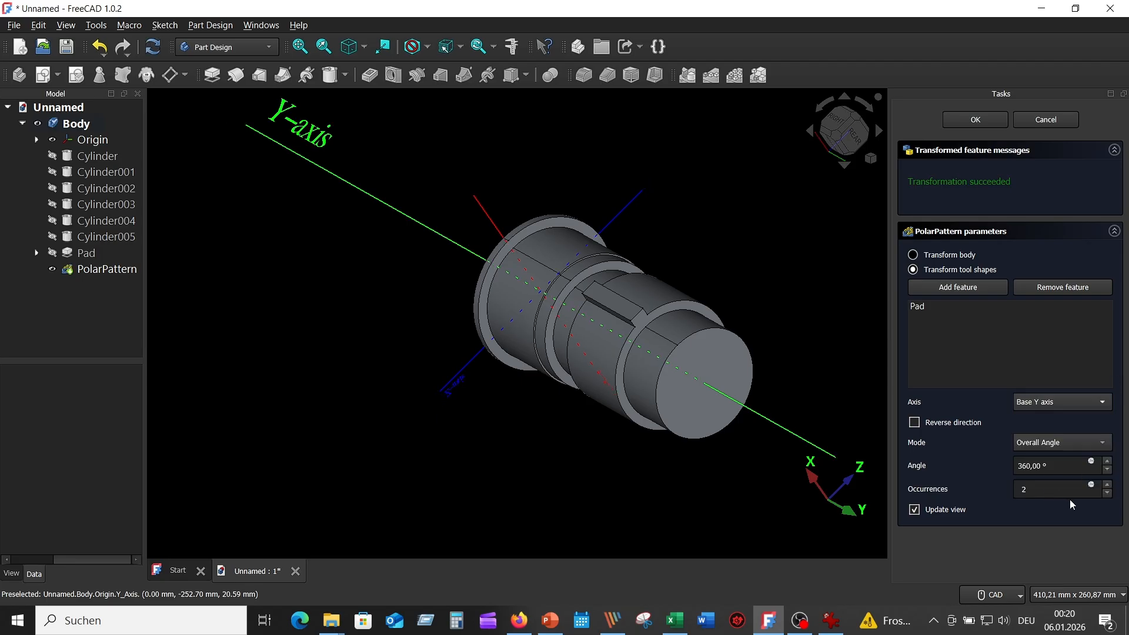
click(1027, 489)
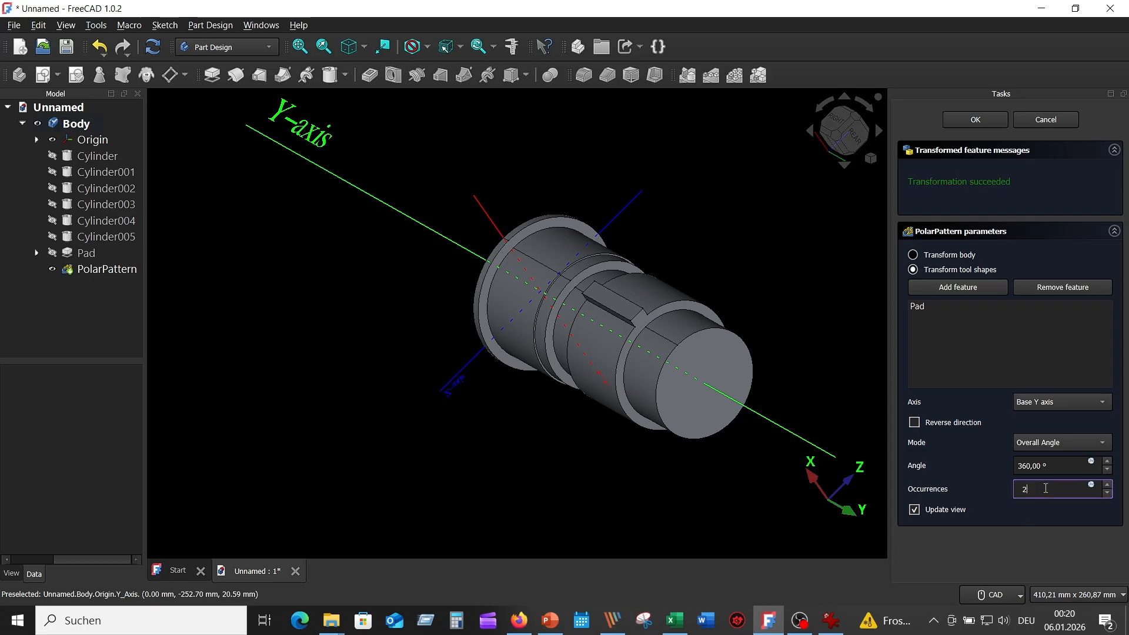
After checking the reference drawing, set the pattern to 13 occurrences and confirm it.
click(829, 627)
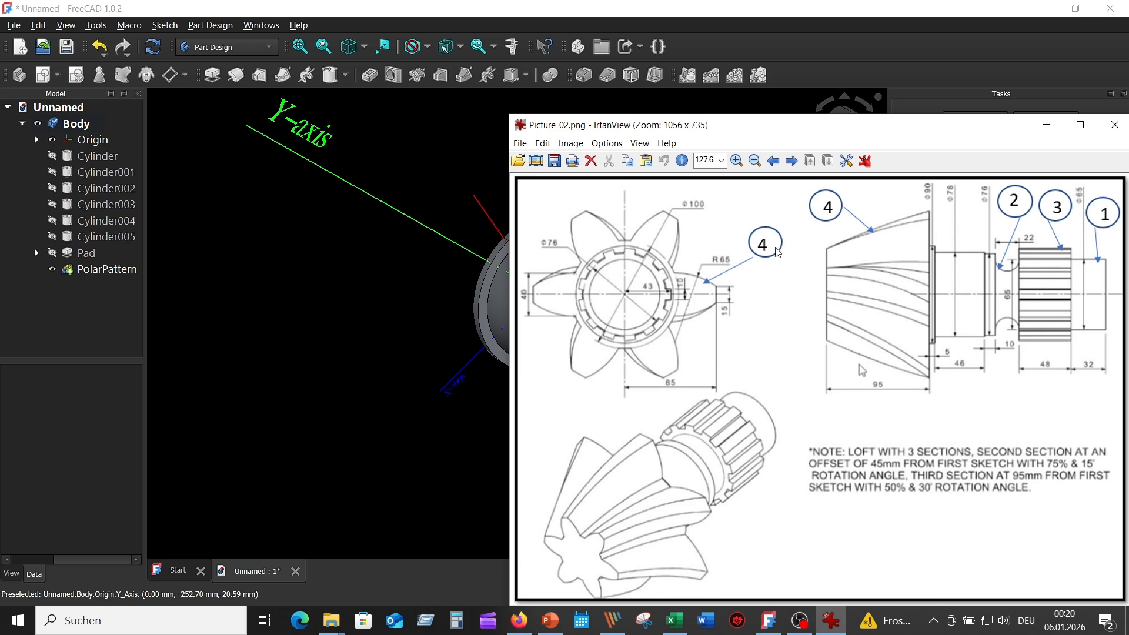
click(365, 263)
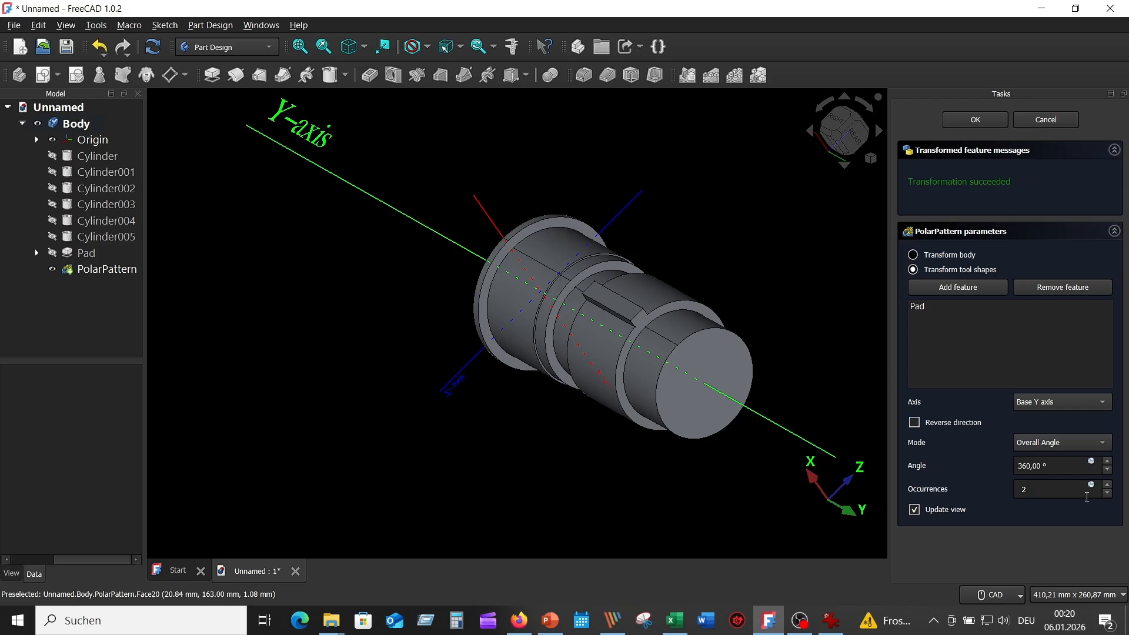
double_click(1042, 490)
text(1)
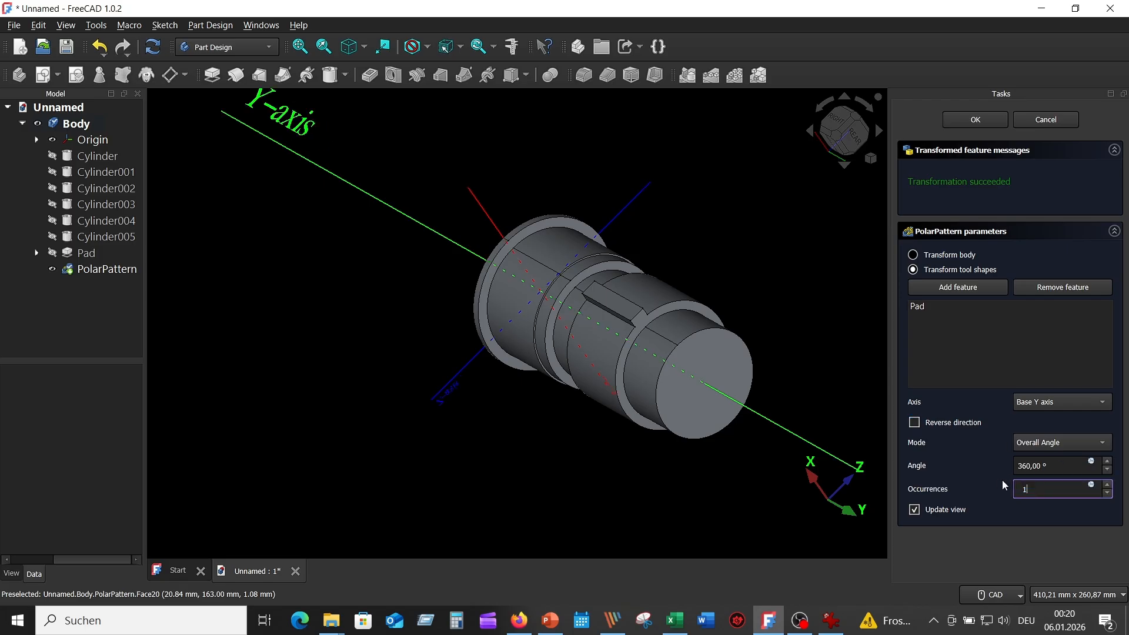
text(3)
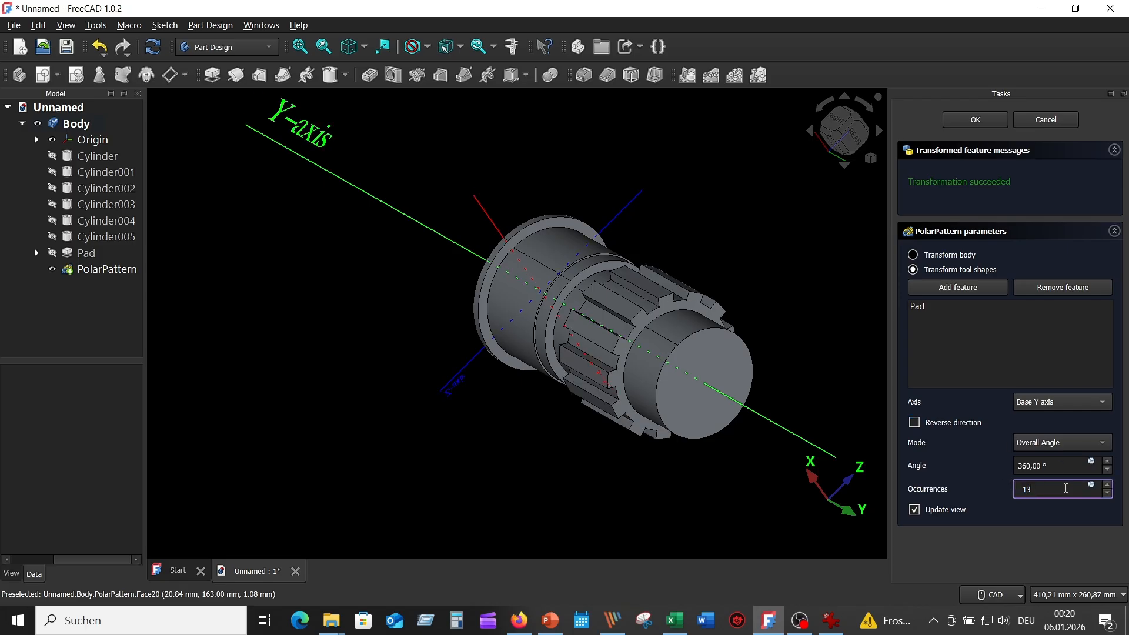
click(1056, 520)
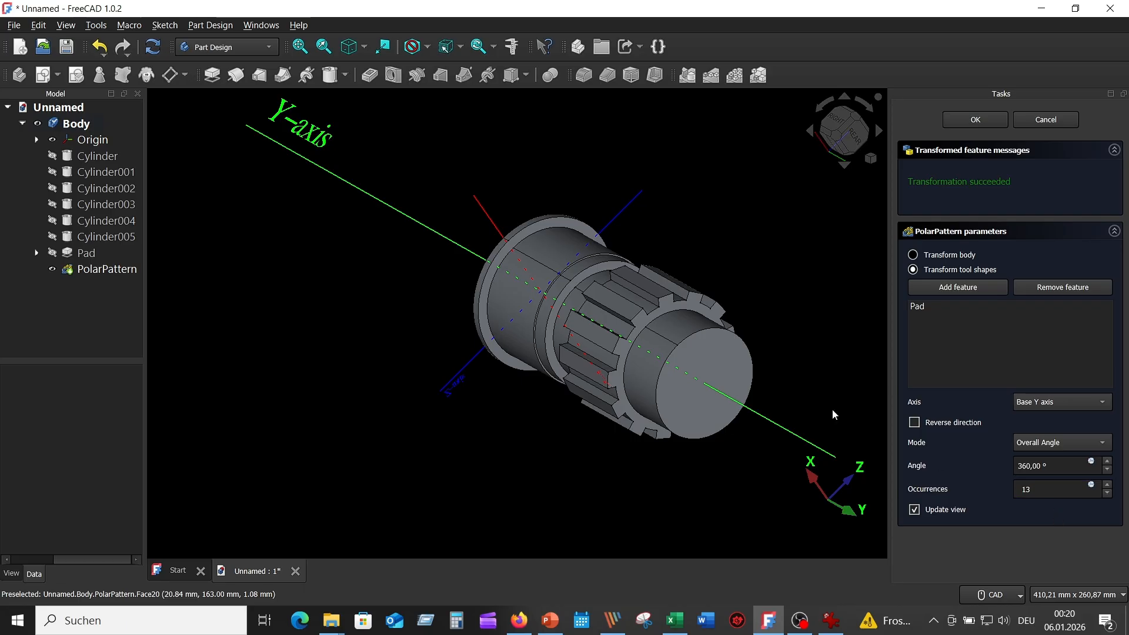
scroll(809, 335, up, 2)
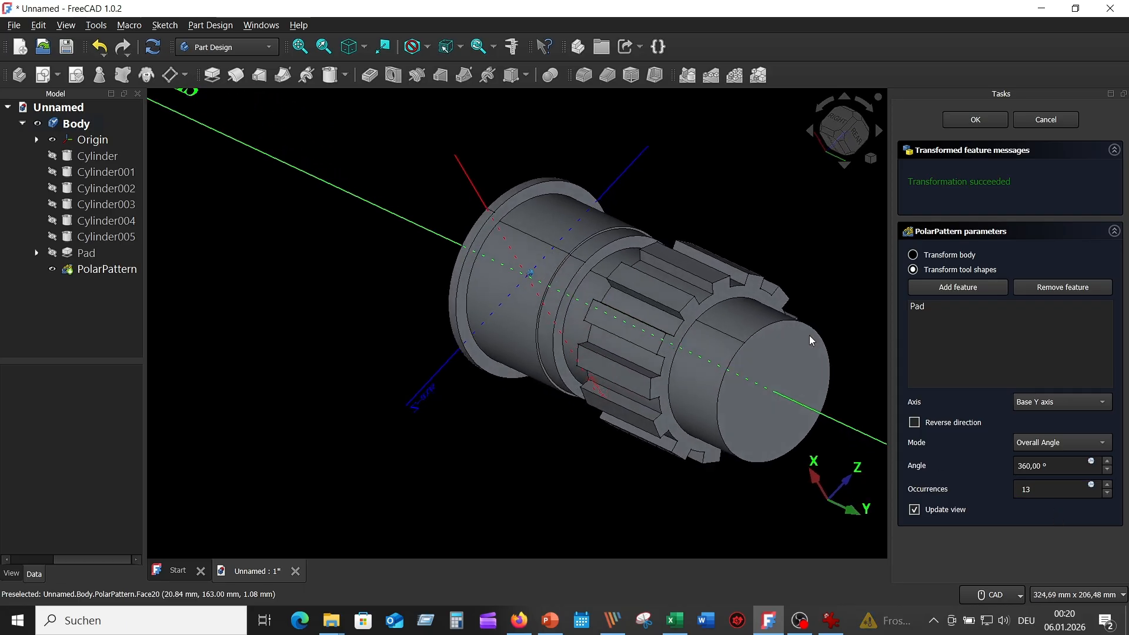
middle_drag(810, 336, 858, 303)
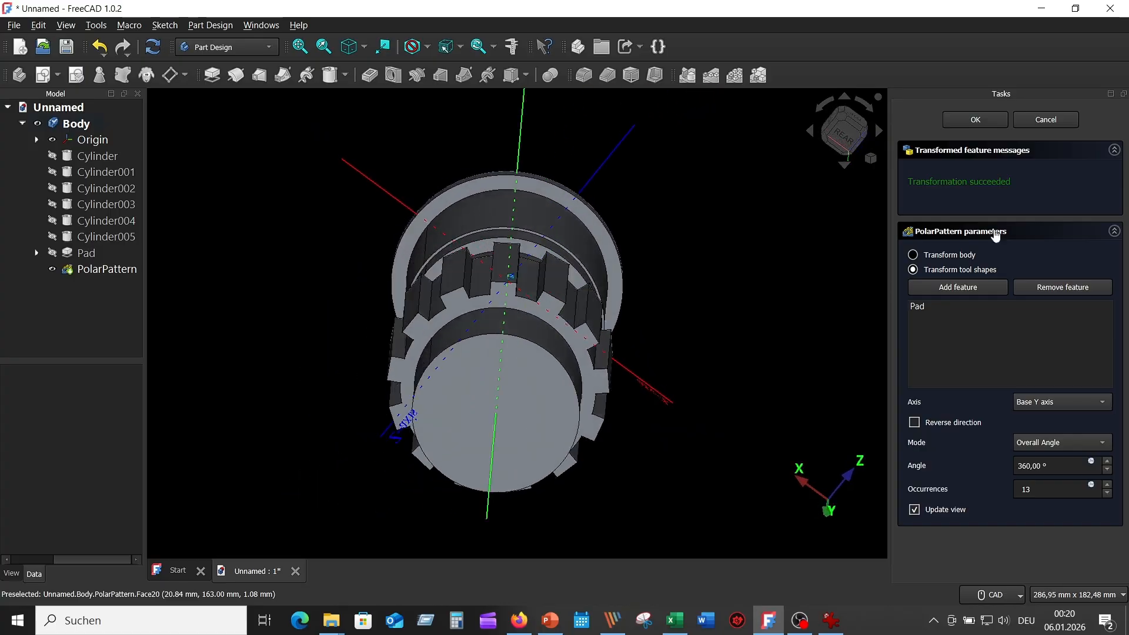
click(979, 120)
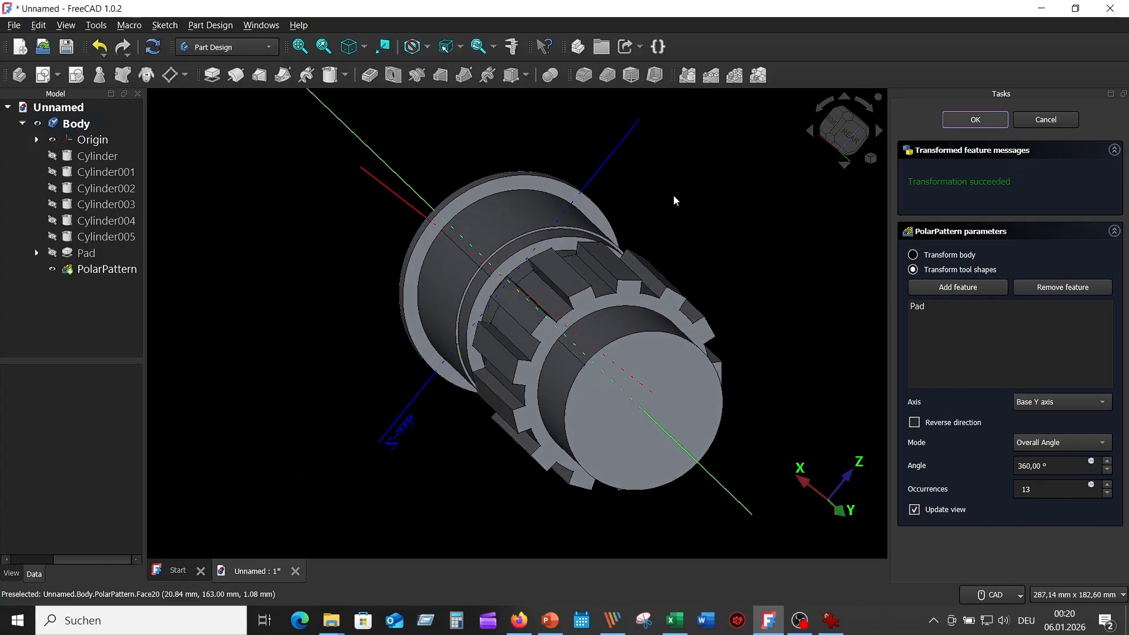
middle_drag(673, 196, 698, 208)
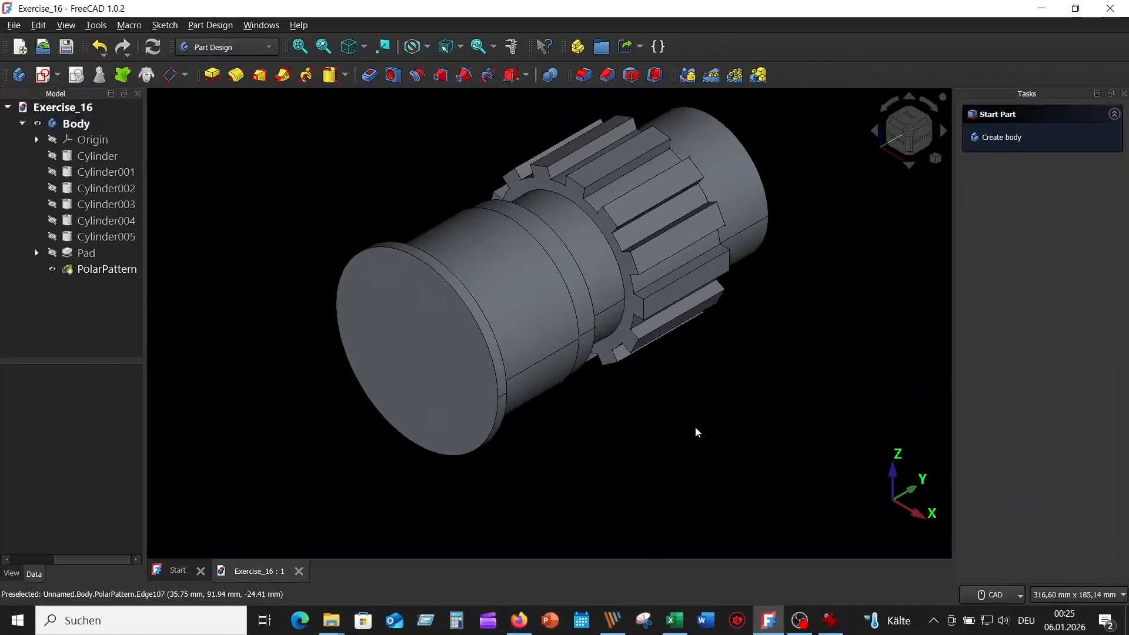
click(829, 620)
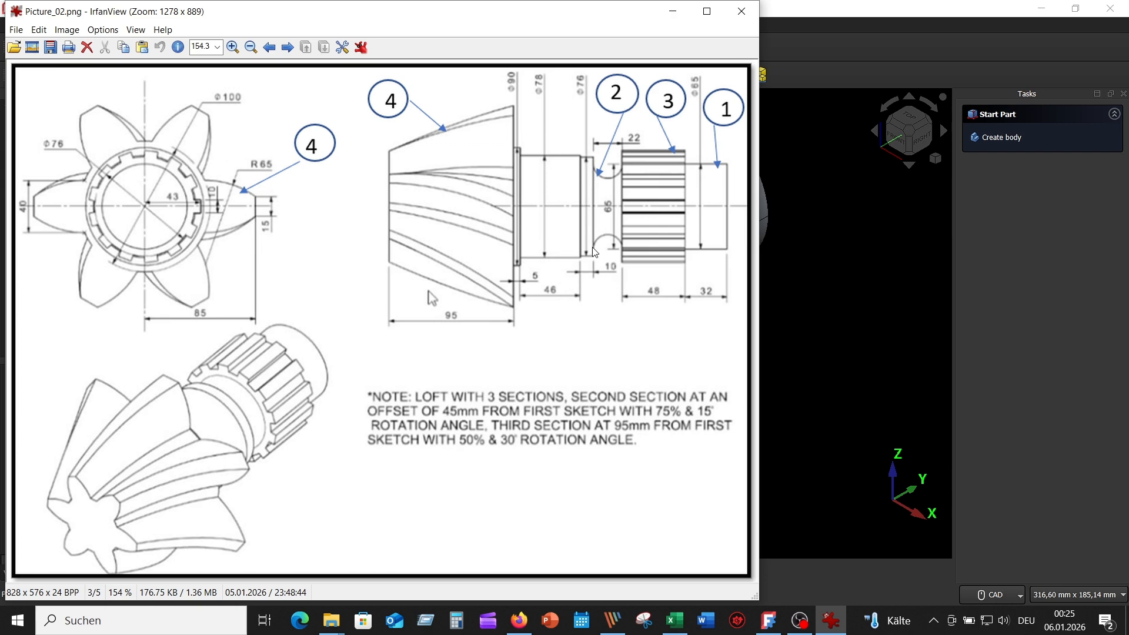
click(673, 12)
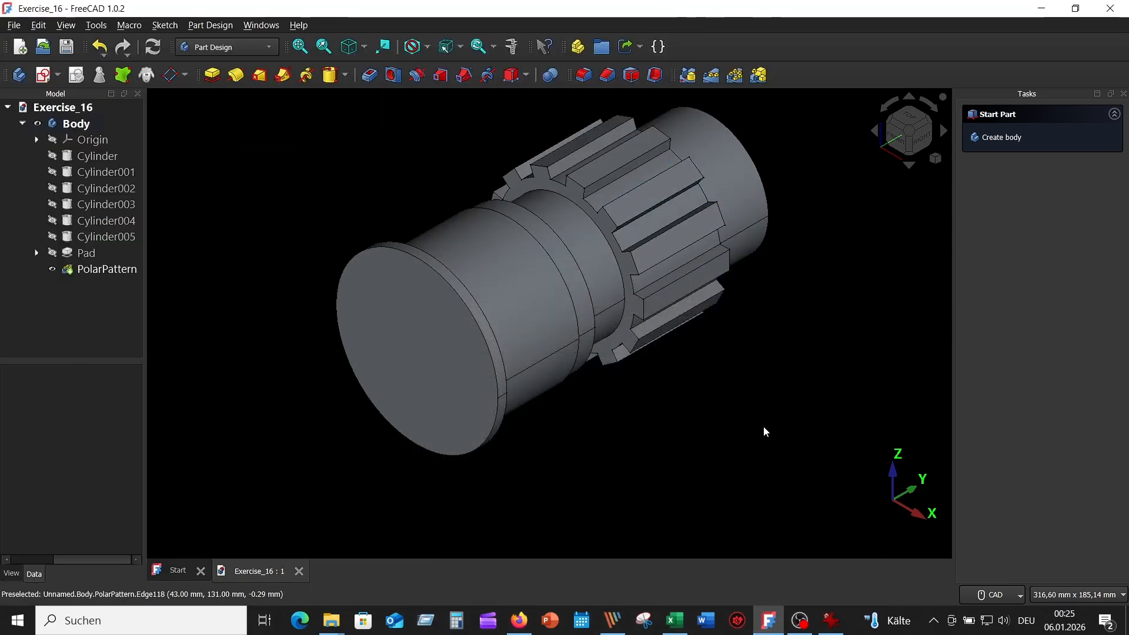
Create a new sketch on the YZ plane with the part shown cut at the sketch plane.
mouse_move(763, 425)
middle_down()
mouse_move(525, 355)
mouse_move(227, 176)
middle_up()
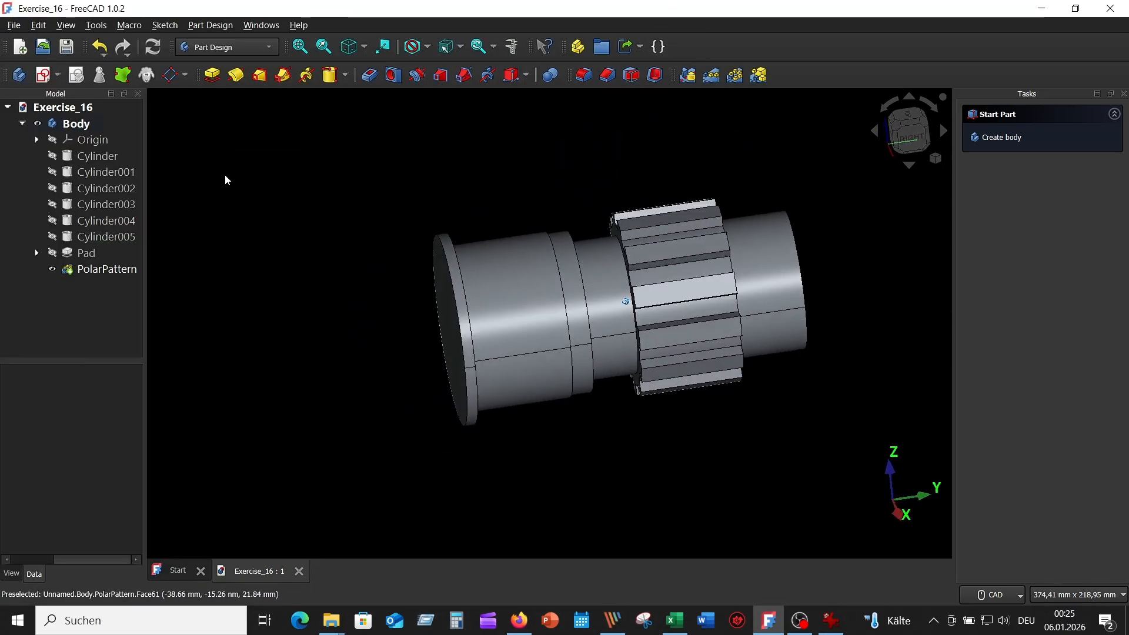
click(44, 75)
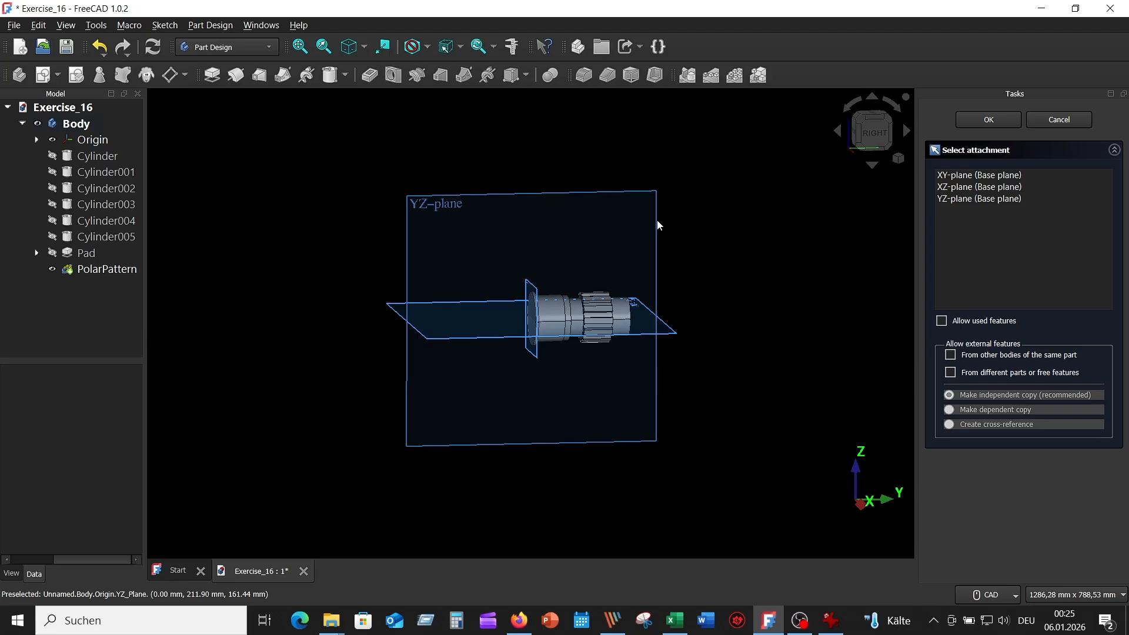
click(657, 222)
scroll(585, 283, up, 10)
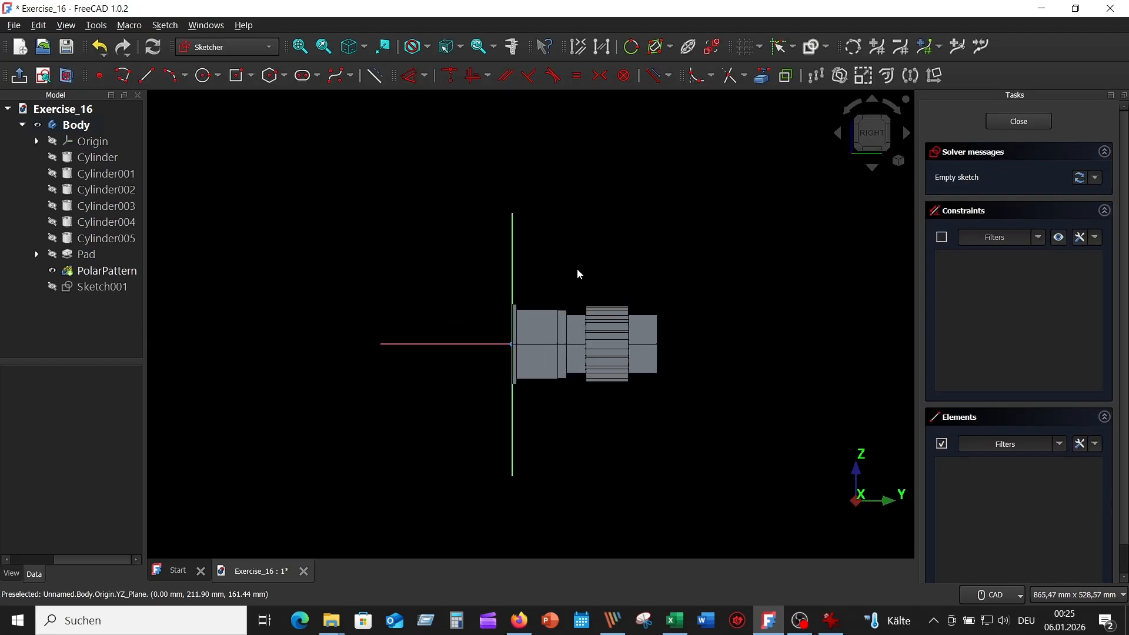
middle_drag(529, 237, 538, 136)
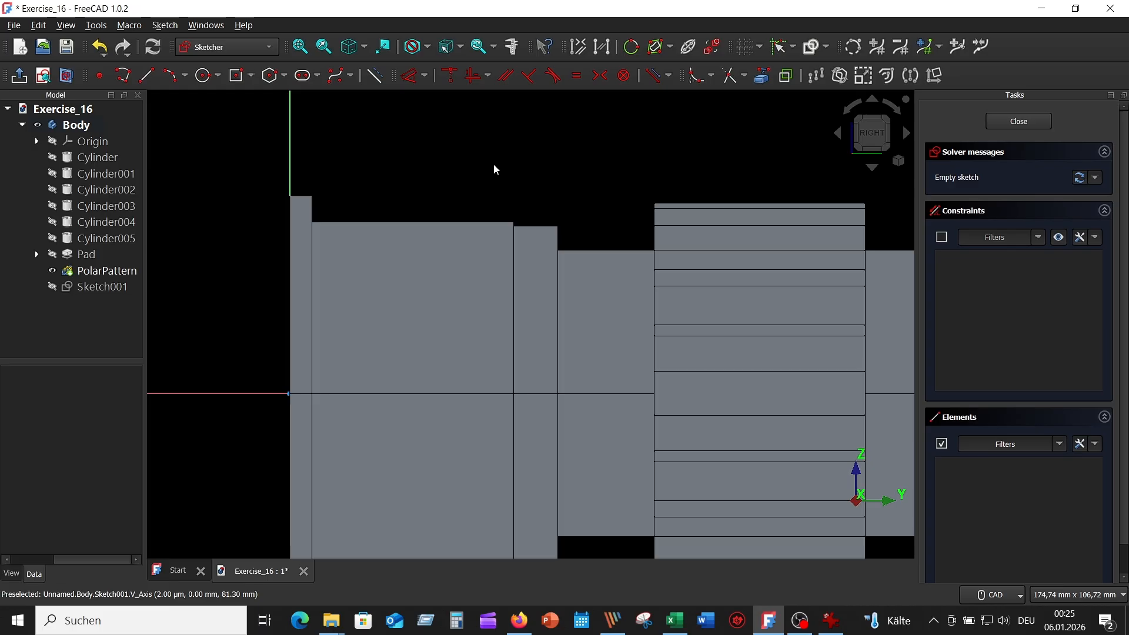
click(68, 76)
scroll(604, 318, up, 2)
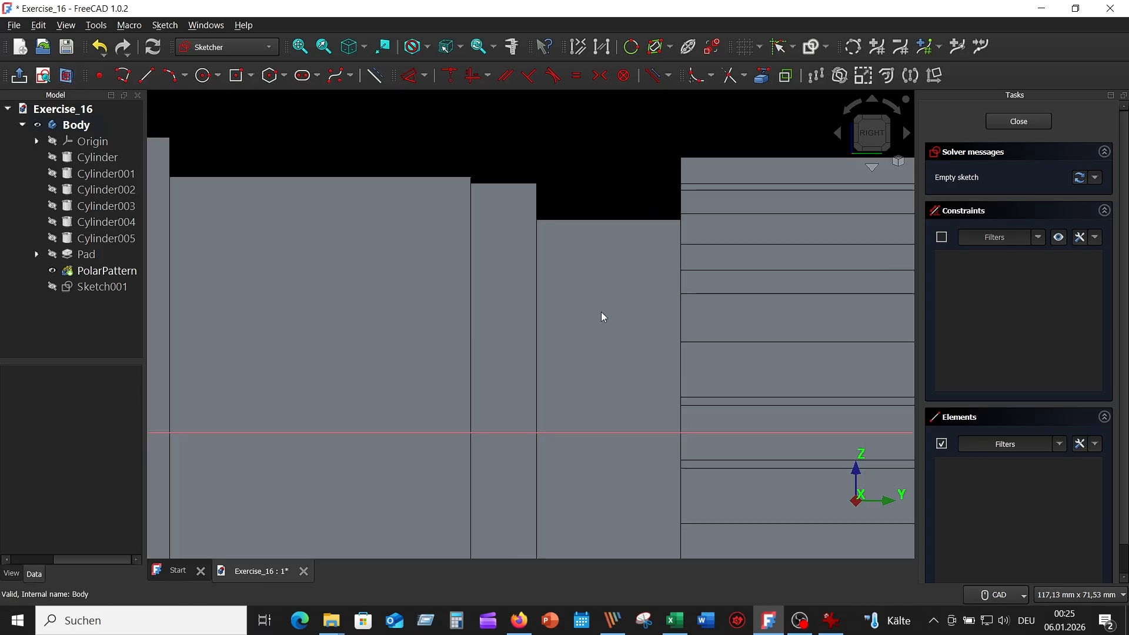
Bring the shaft's vertical shoulder edge into the sketch as external reference geometry.
key(g)
key(x)
click(536, 201)
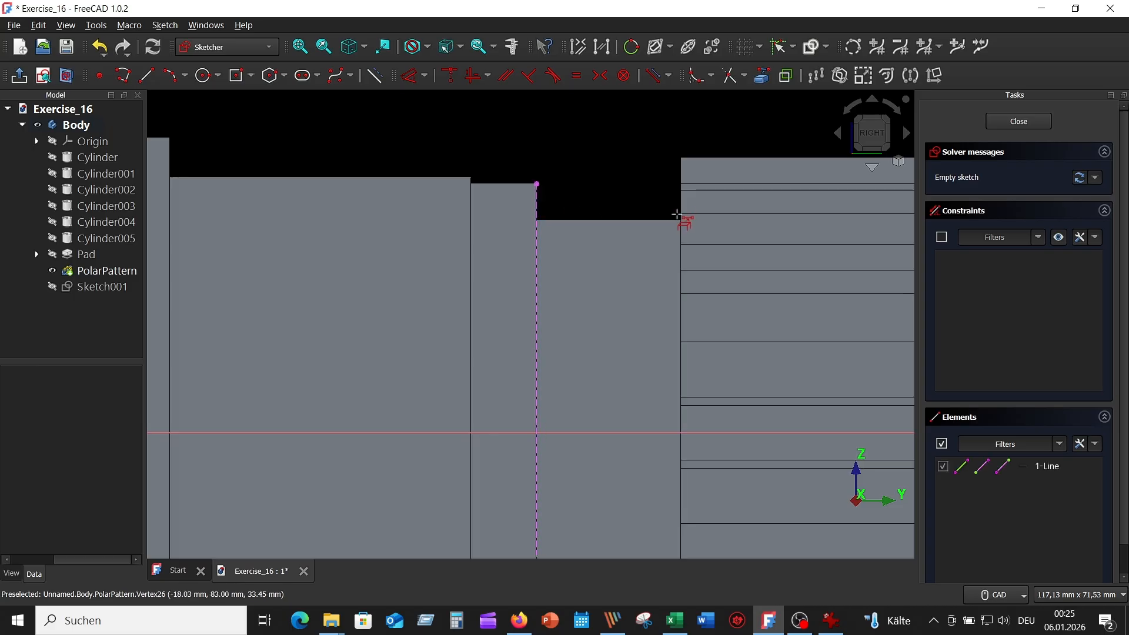
scroll(679, 218, up, 5)
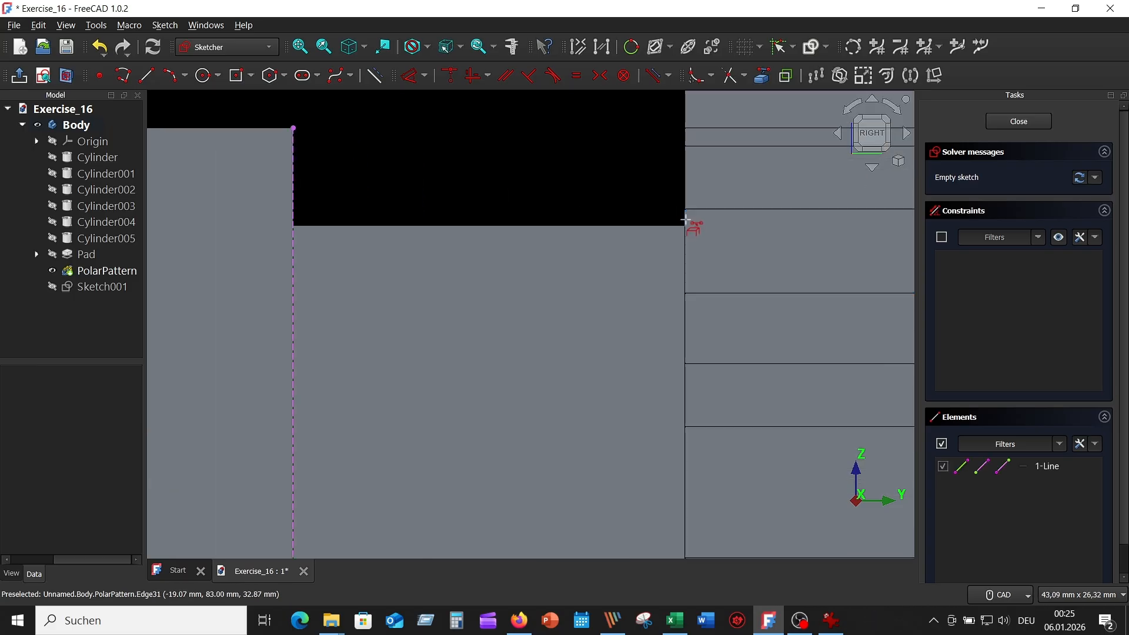
click(686, 221)
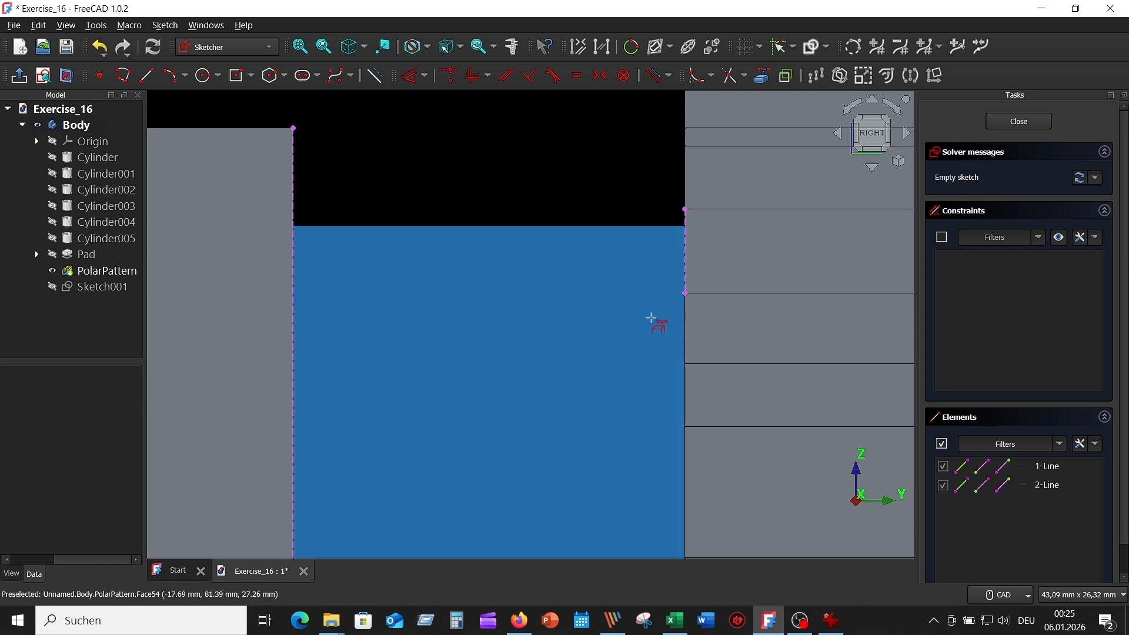
scroll(589, 187, down, 4)
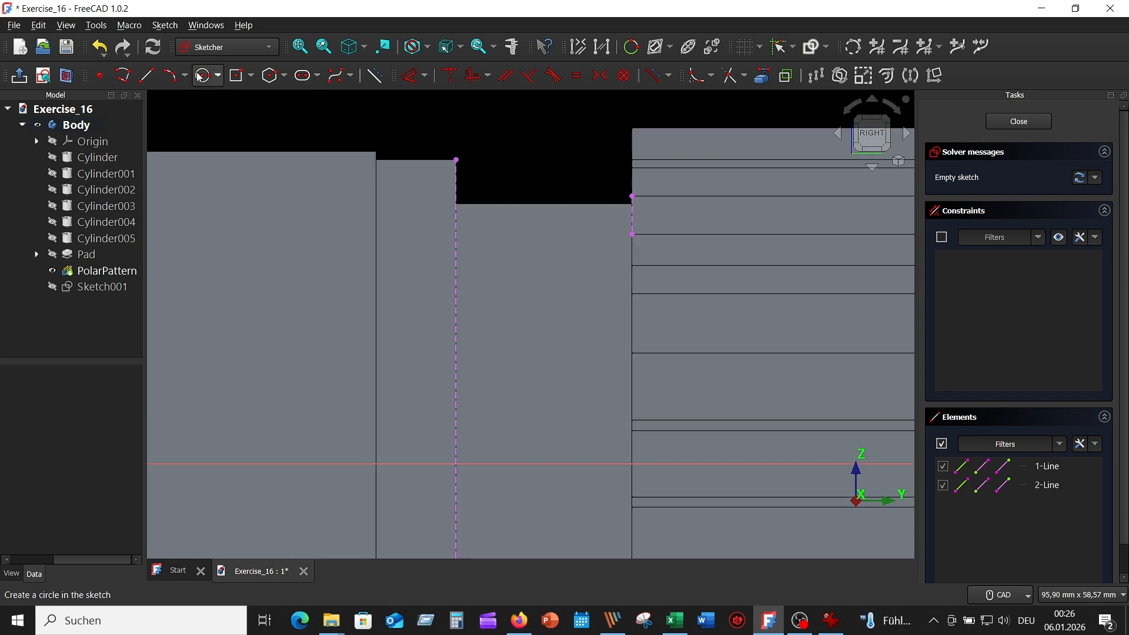
Draw a 22 mm circle near the shoulder and make it tangent to the reference edge.
click(203, 76)
click(524, 149)
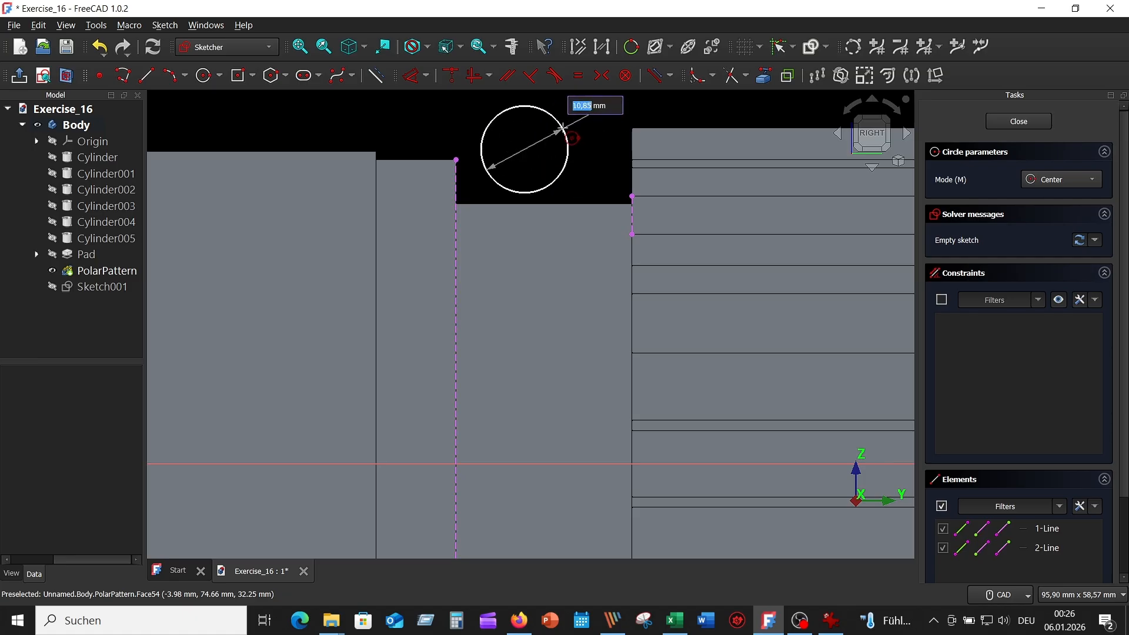
text(22)
key(Return)
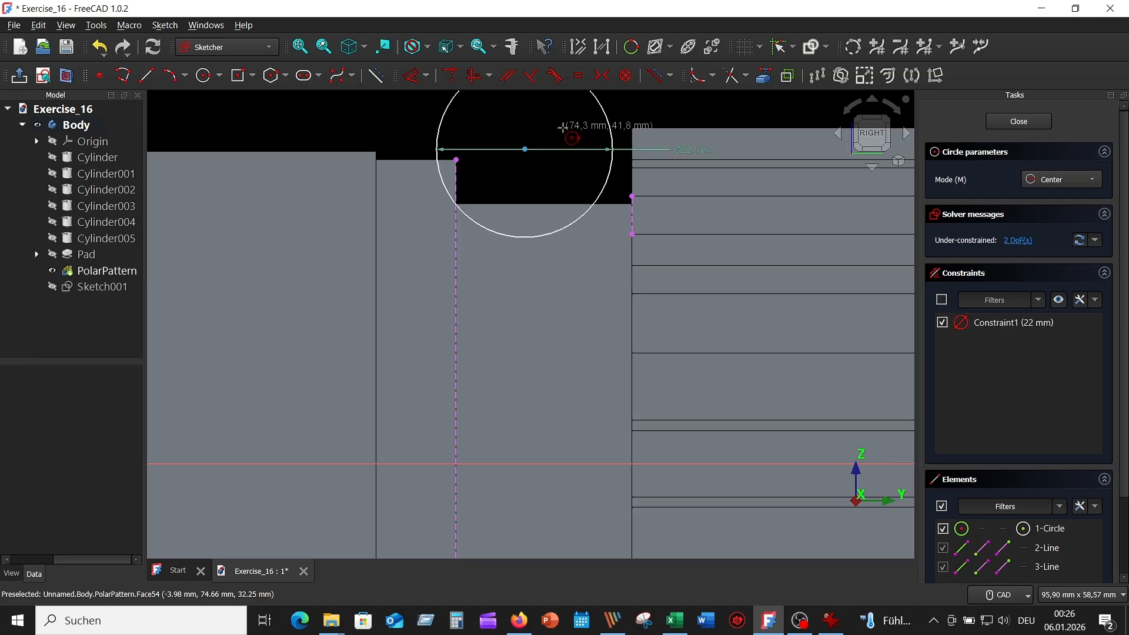
key(Escape)
click(528, 237)
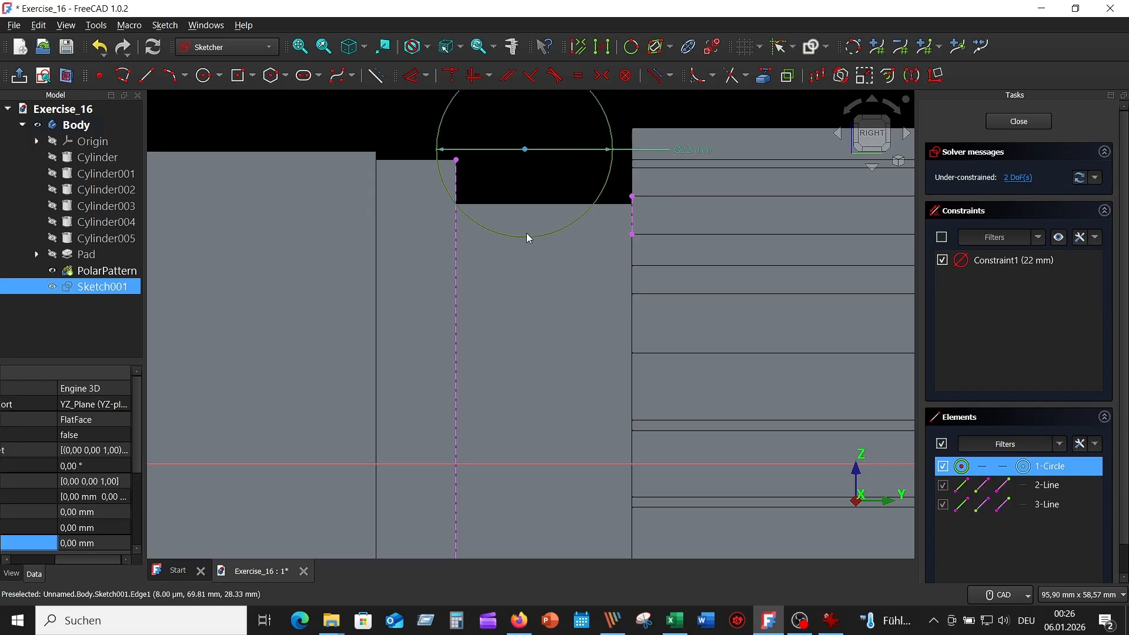
click(470, 188)
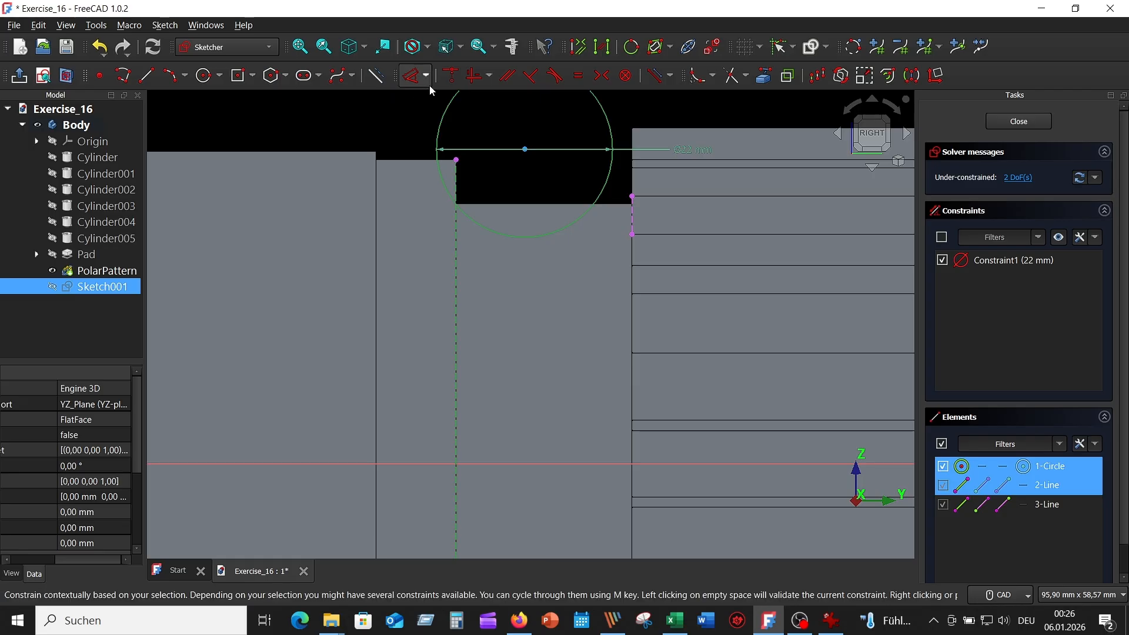
click(554, 75)
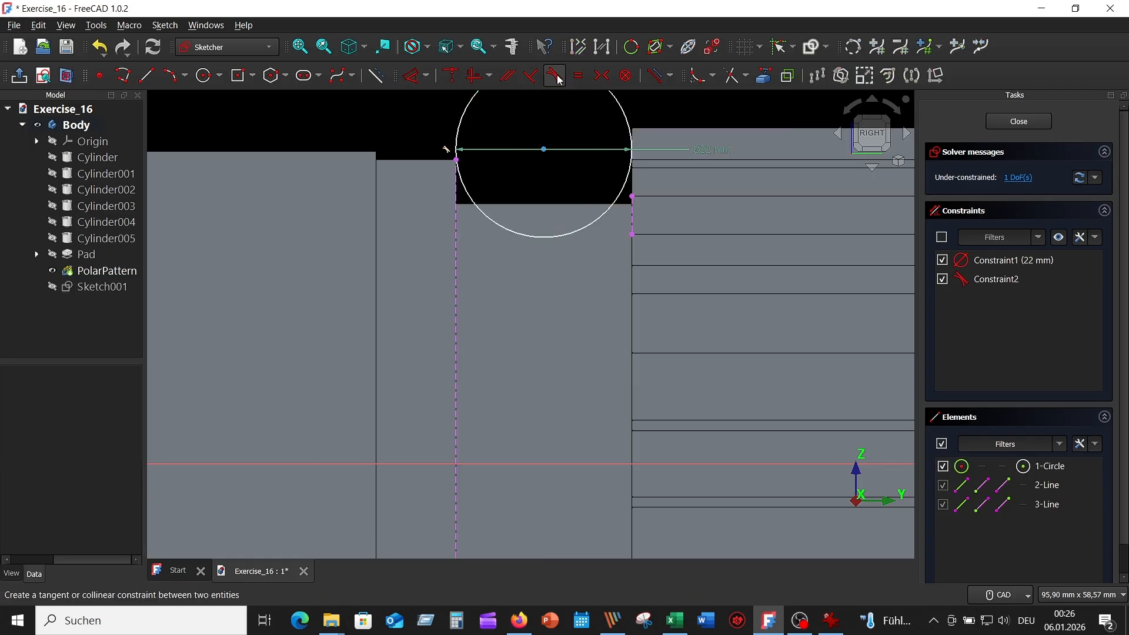
Constrain the circle centre 32,5 mm above the sketch's horizontal axis.
scroll(515, 188, down, 2)
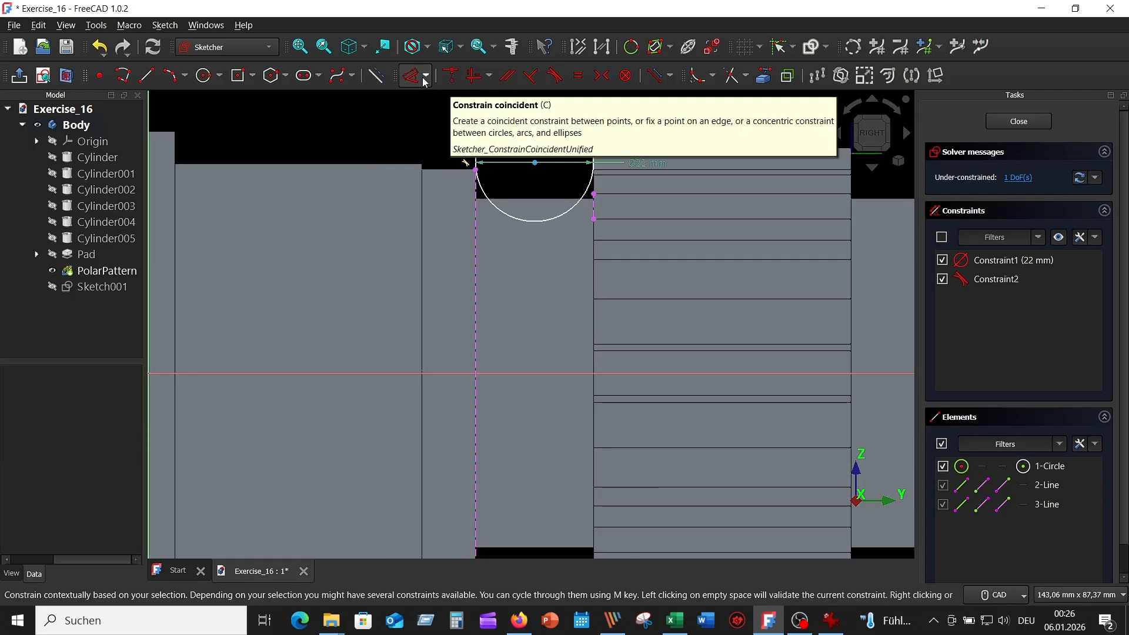
click(451, 75)
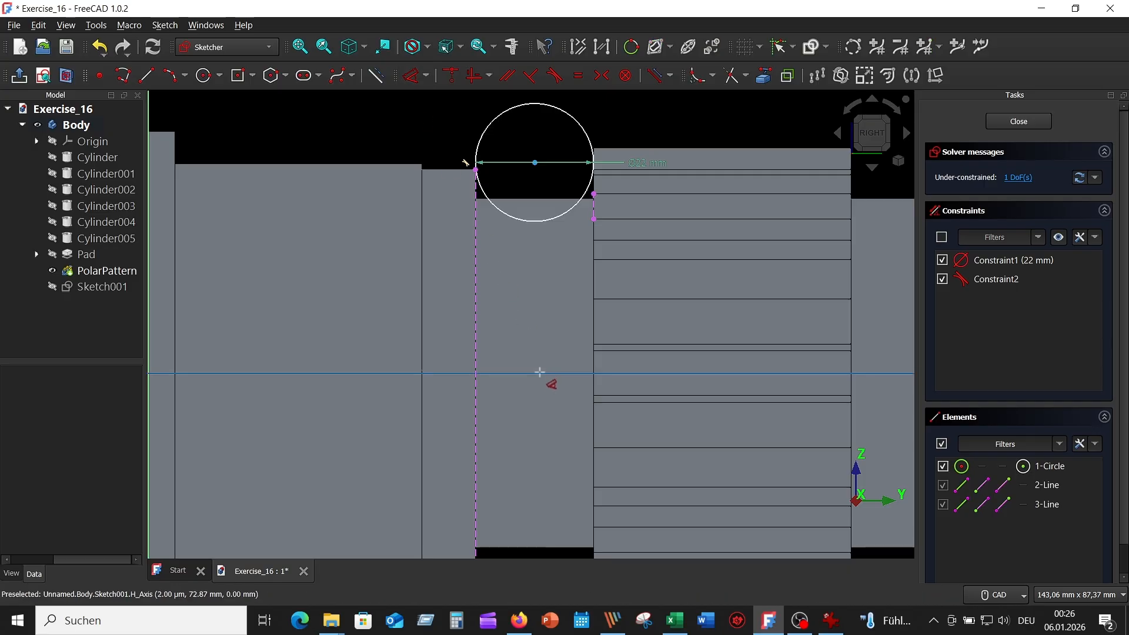
click(541, 374)
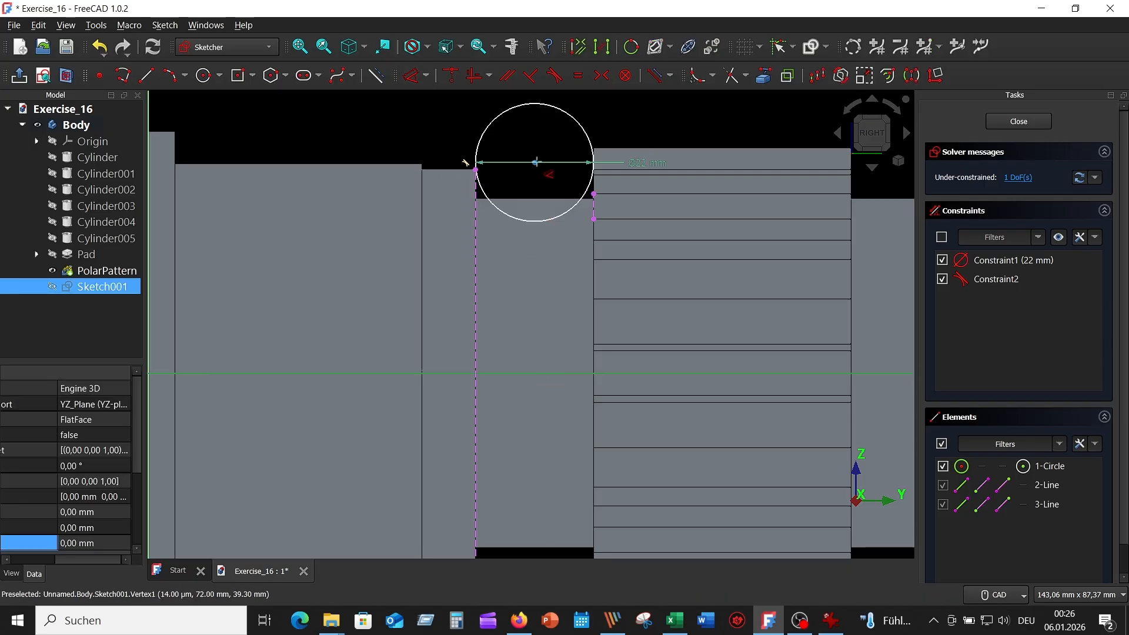
click(533, 162)
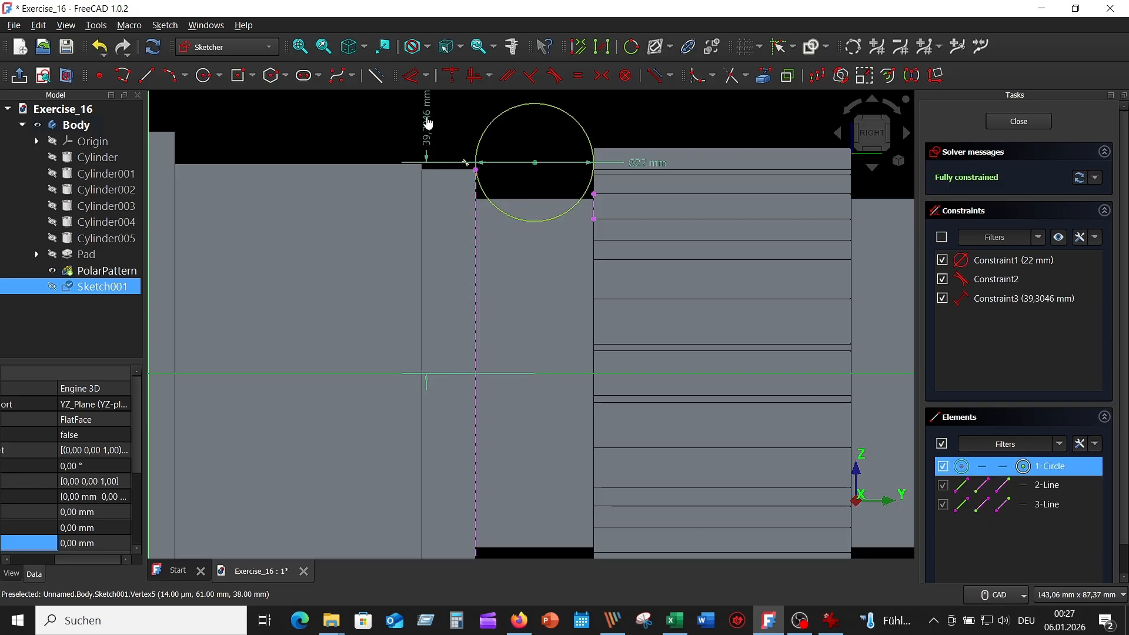
click(435, 145)
text(3)
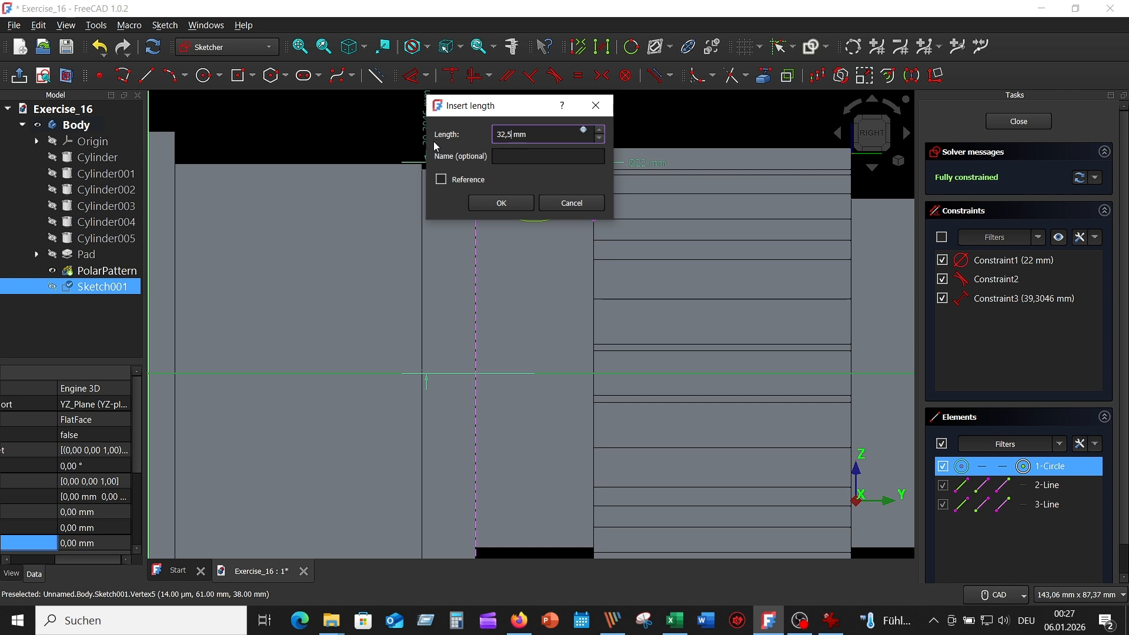
text(2,5)
key(Return)
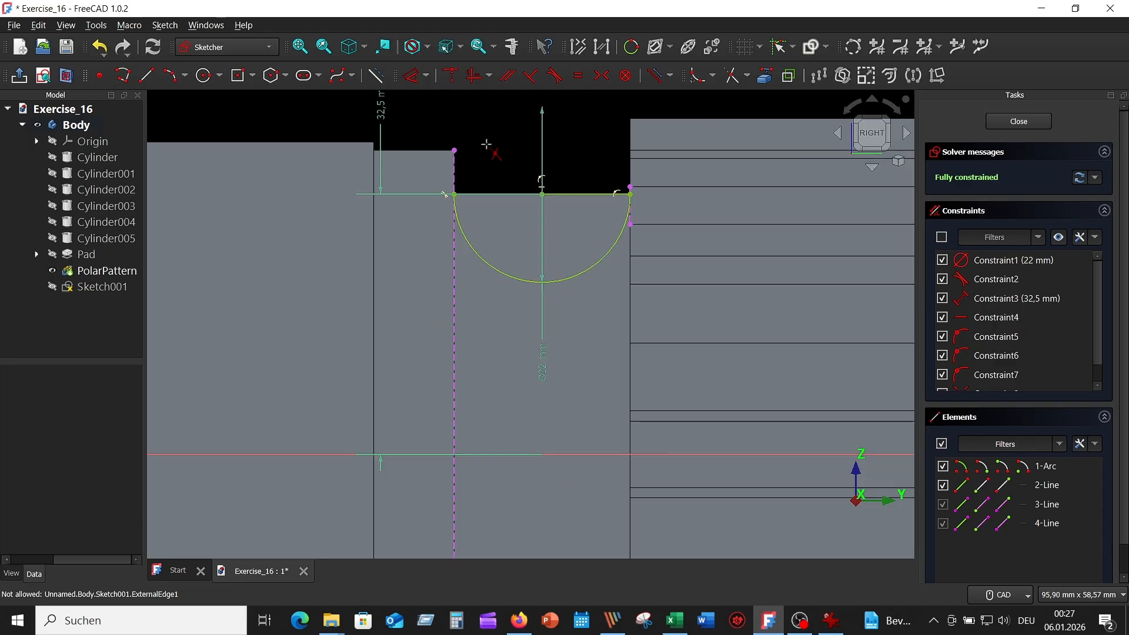
scroll(488, 149, down, 3)
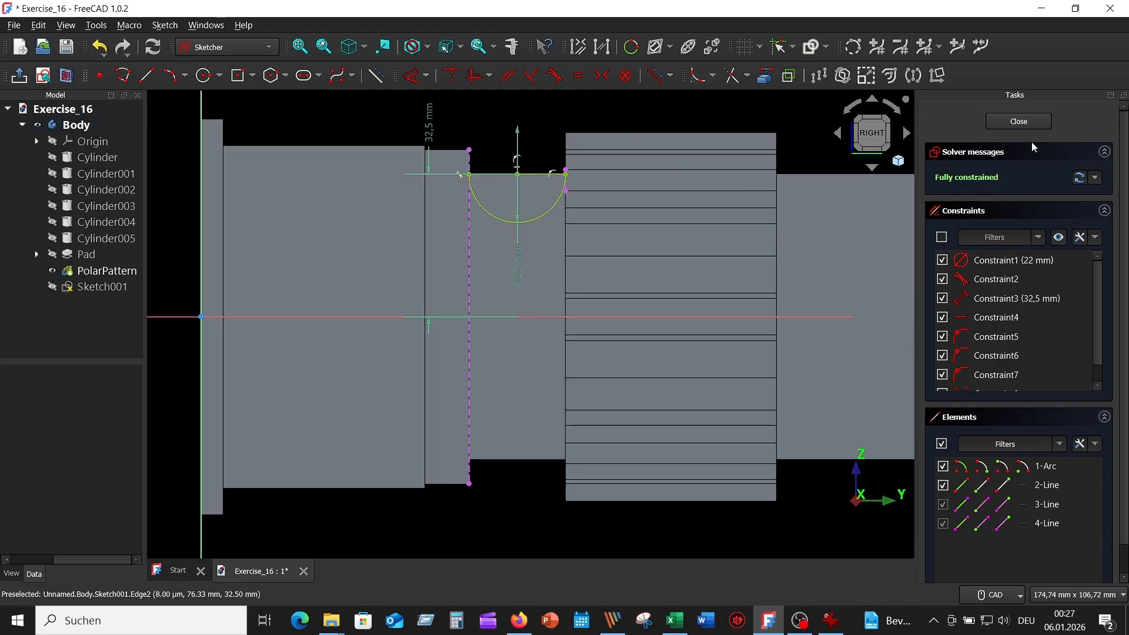
Close the arc sketch and cut a 360° Groove around the base Y axis.
click(1017, 120)
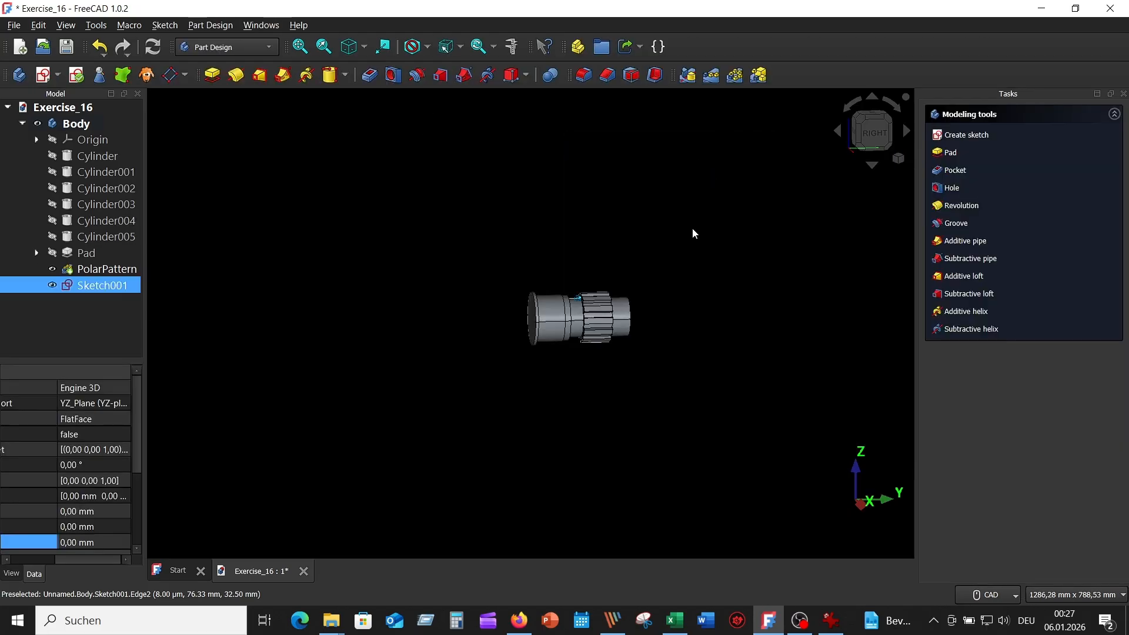
middle_drag(694, 213, 581, 226)
scroll(559, 224, up, 3)
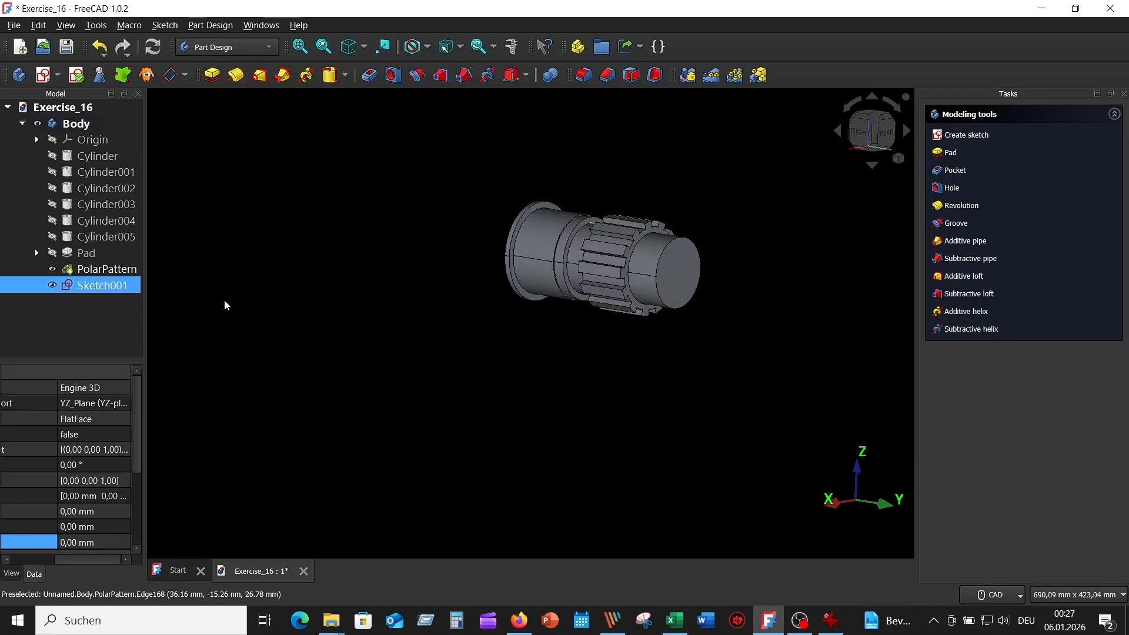
click(418, 76)
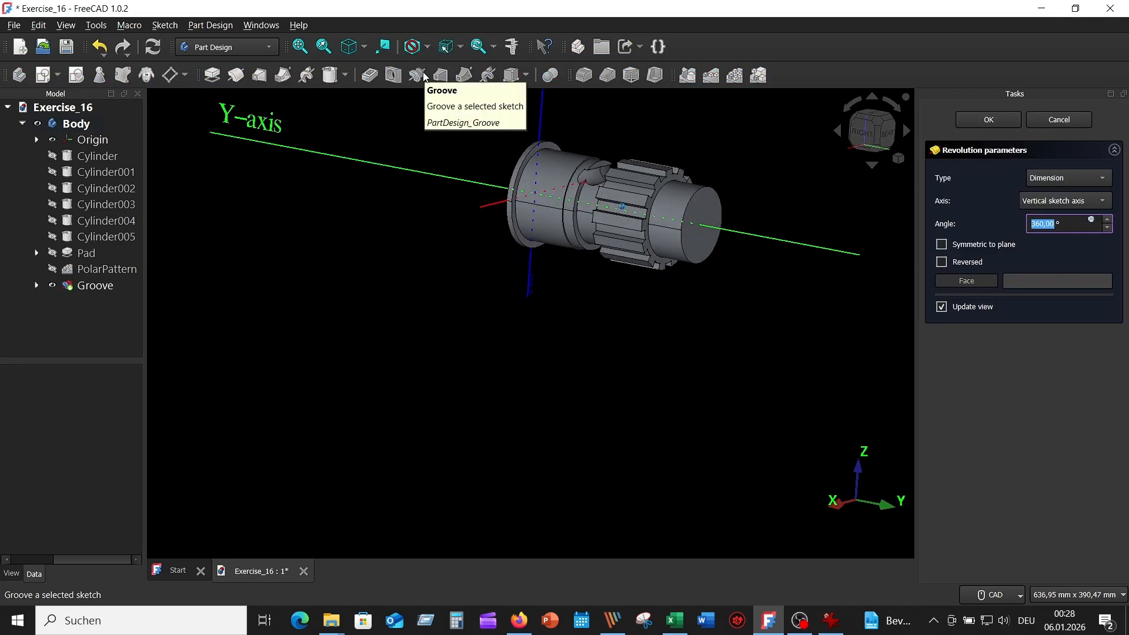
click(1103, 201)
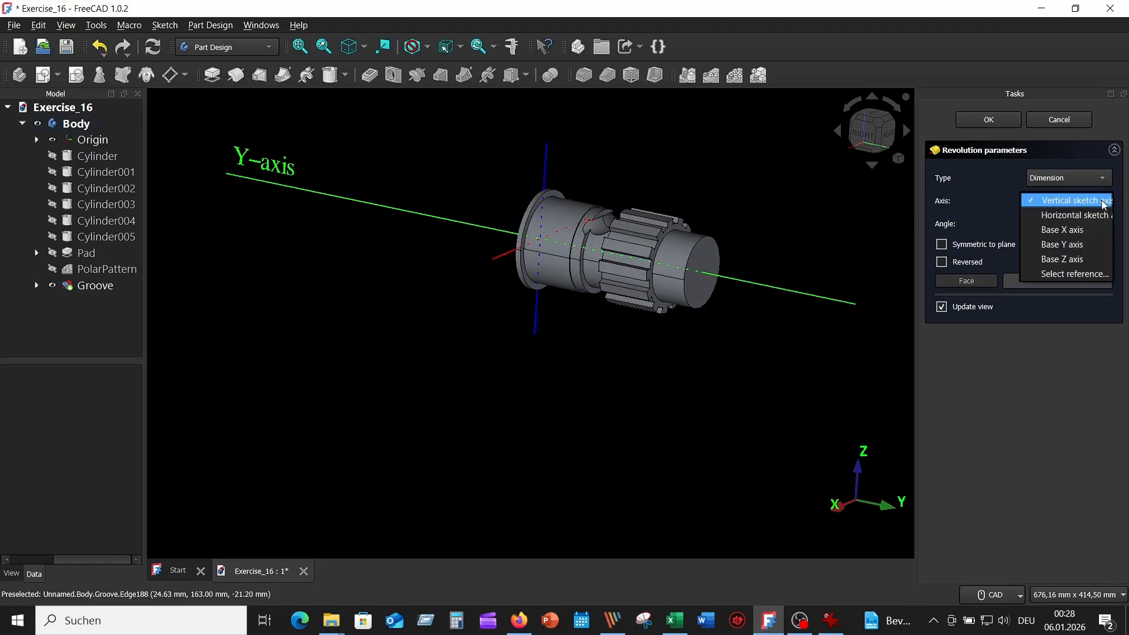
click(1081, 244)
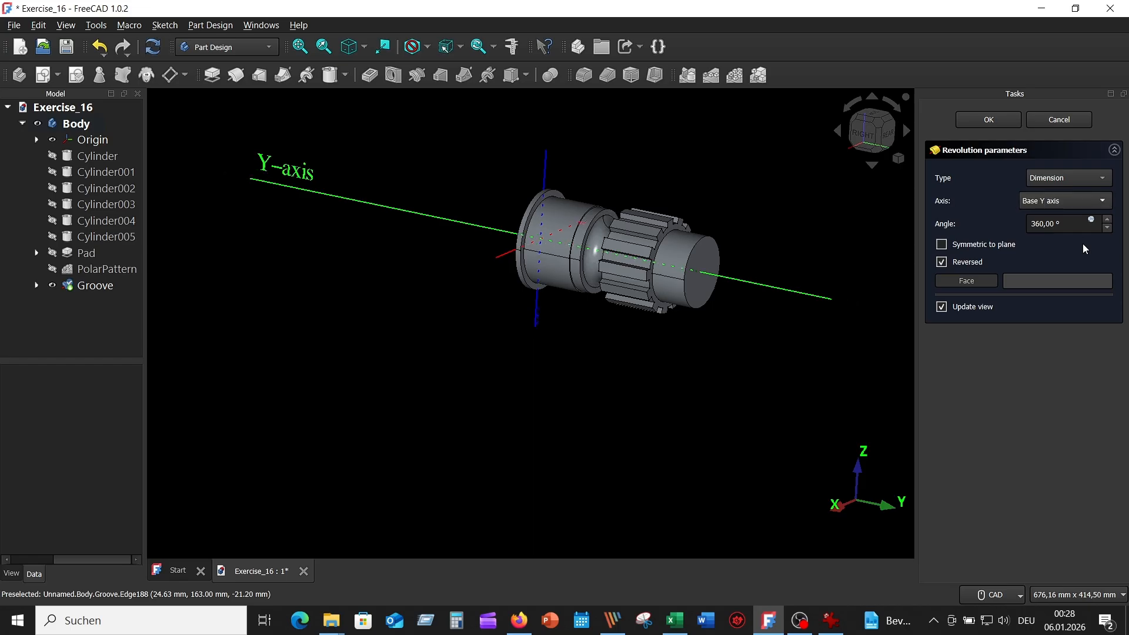
click(988, 121)
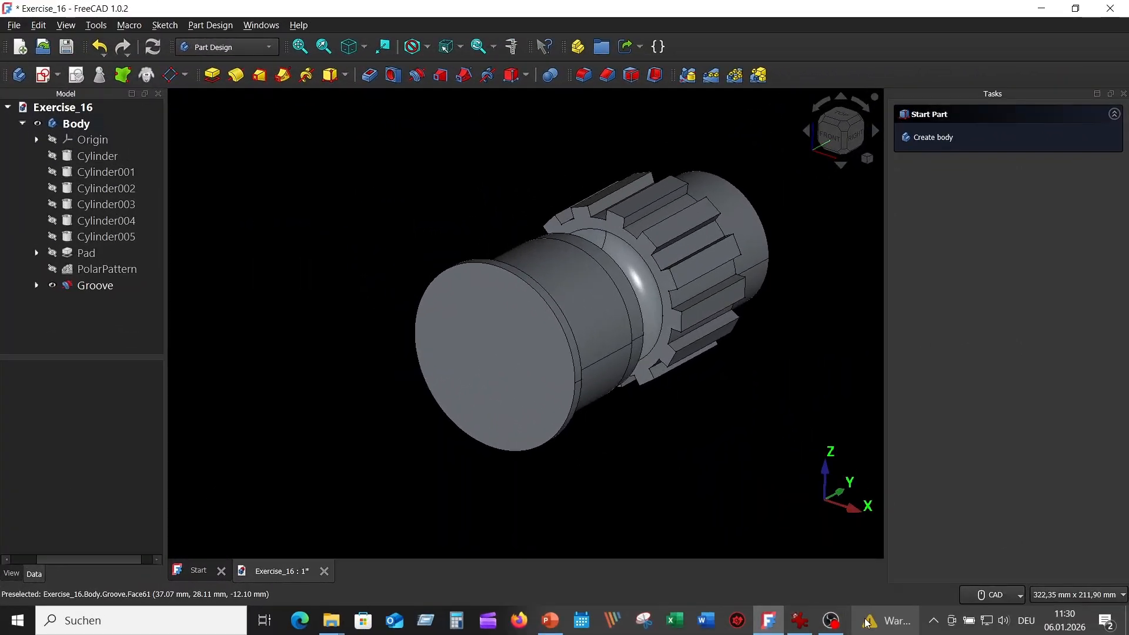
Check the loft note in Picture_02.png, then select the shaft's front end face.
click(799, 622)
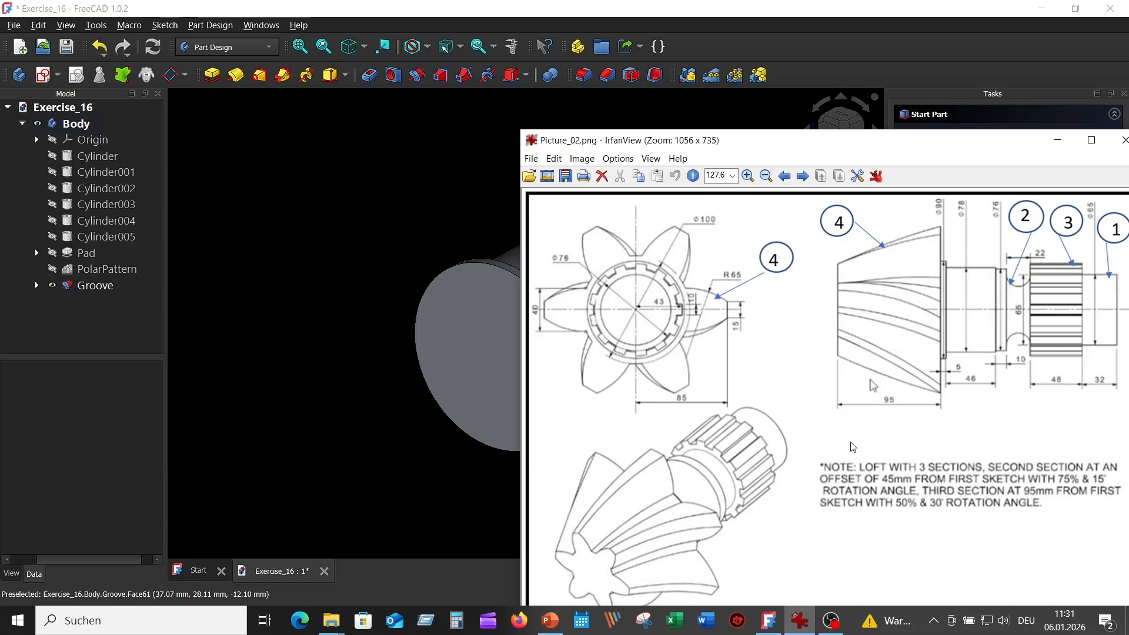
click(377, 177)
click(503, 340)
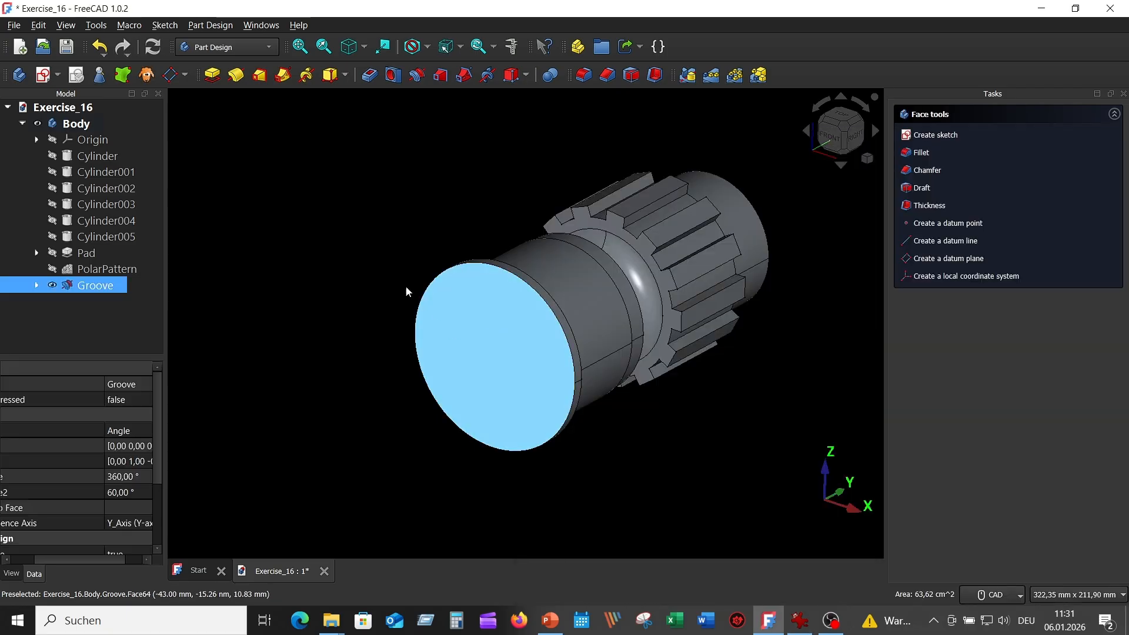
On the end face, sketch a vertical line with endpoints symmetric about the horizontal axis.
click(44, 75)
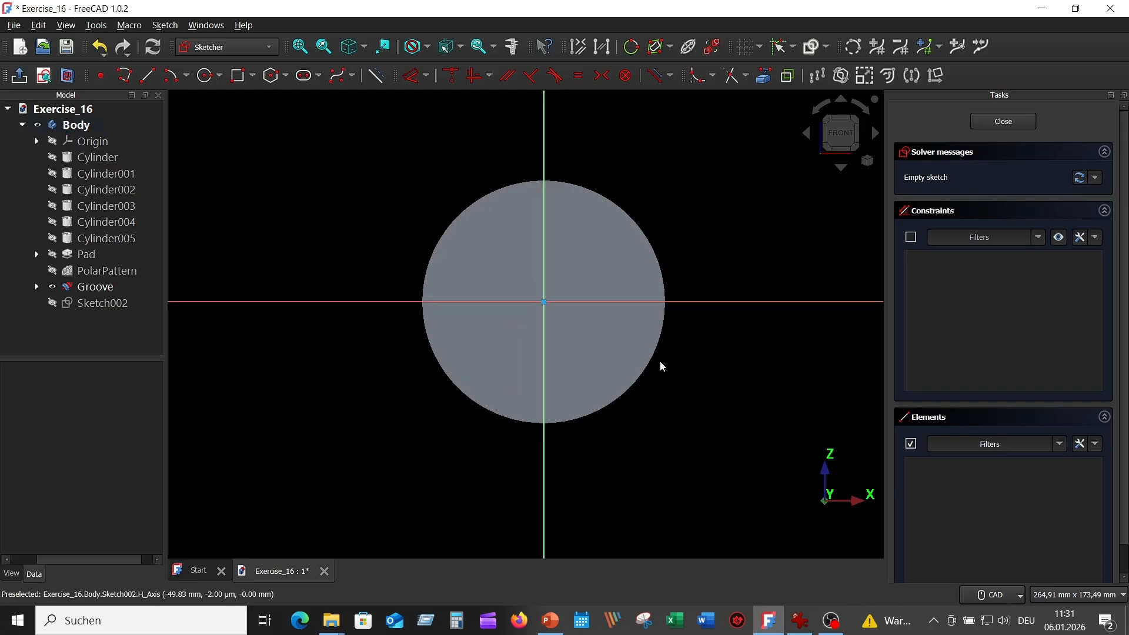
scroll(660, 361, up, 1)
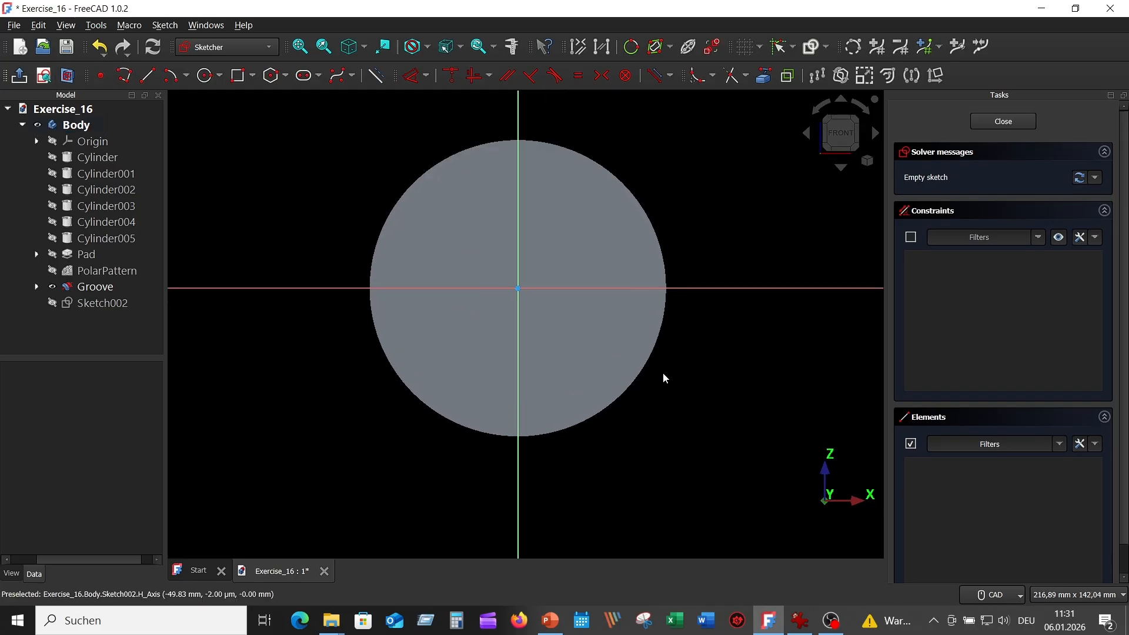
click(147, 75)
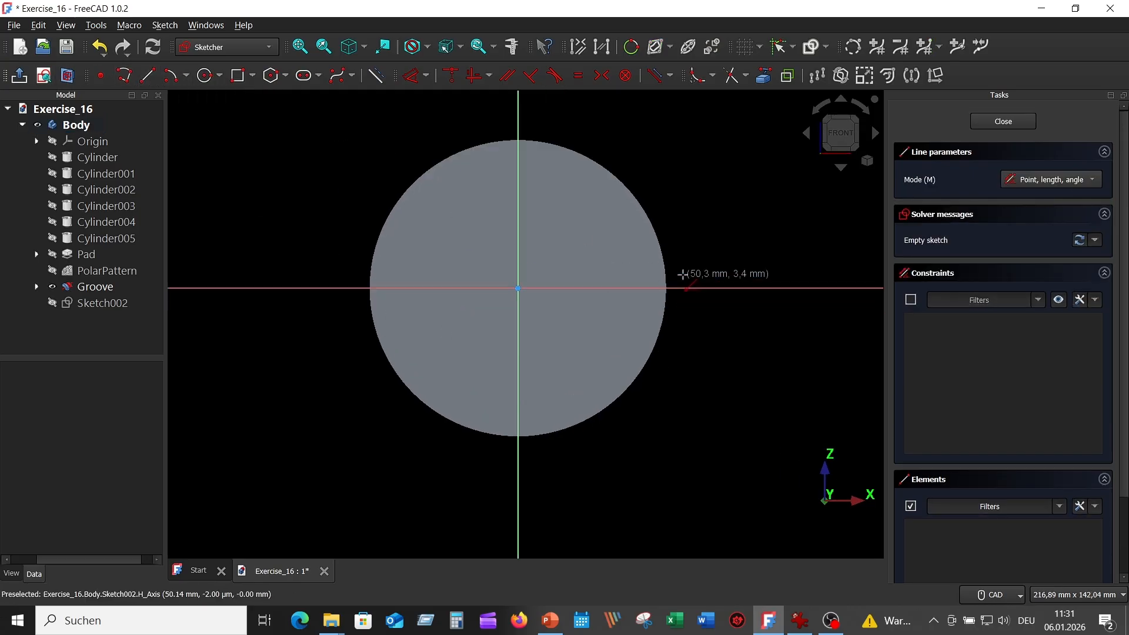
click(732, 247)
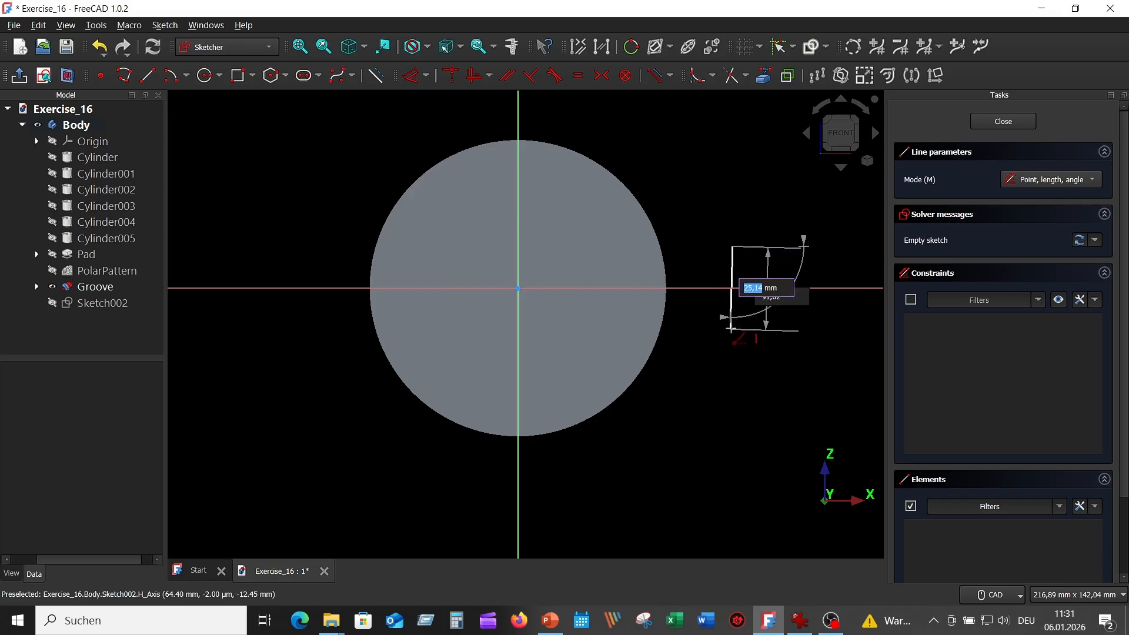
click(733, 330)
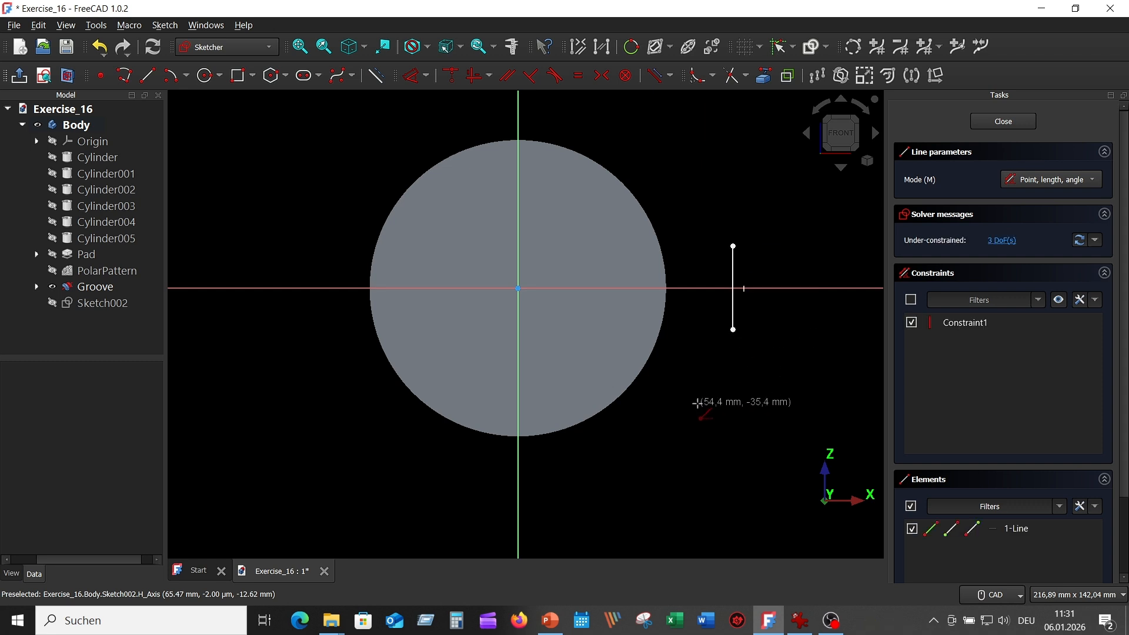
key(Escape)
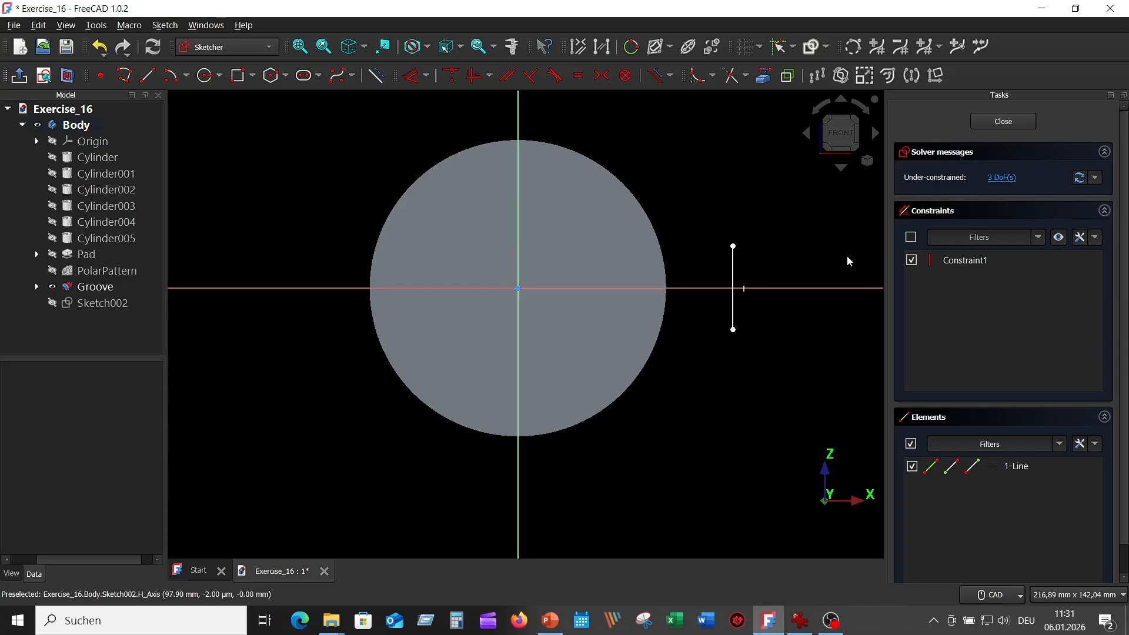
click(733, 247)
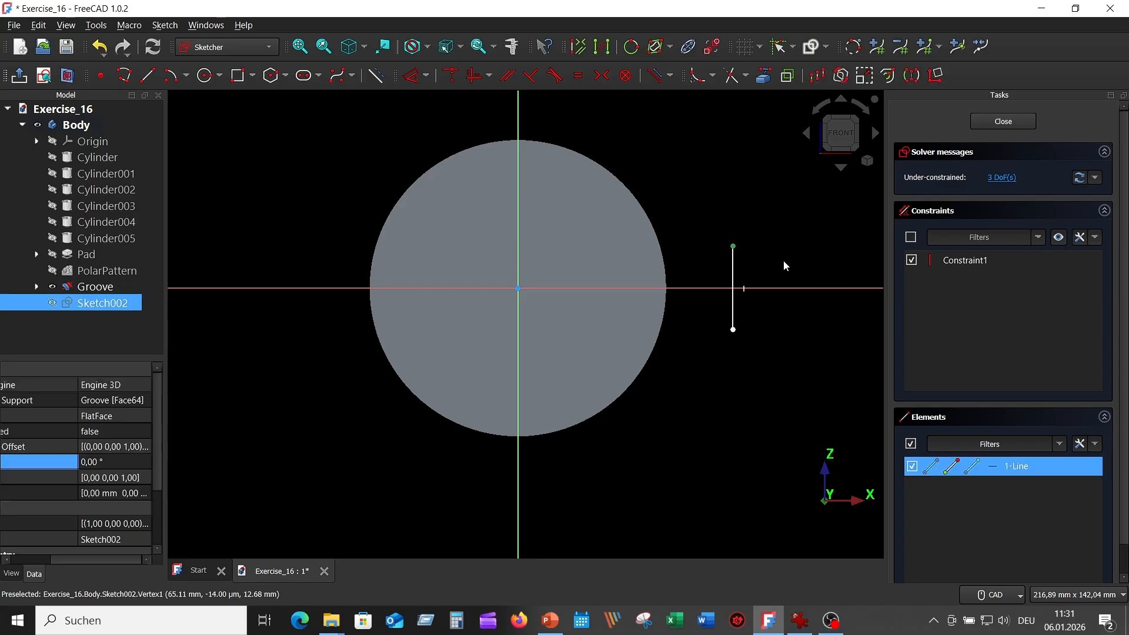
click(733, 330)
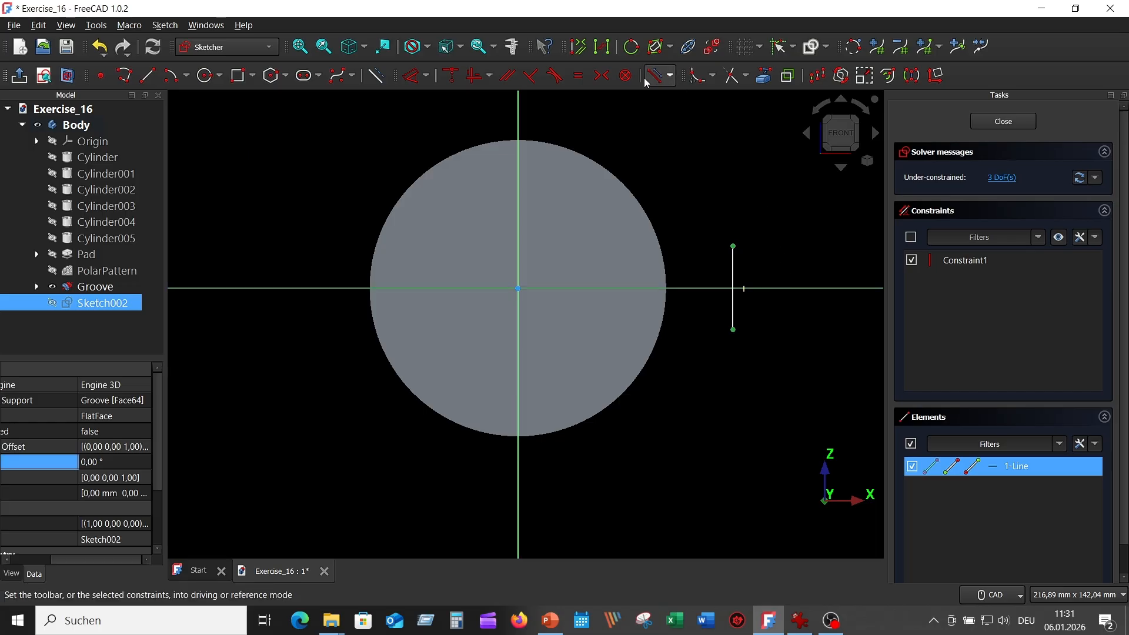
click(603, 79)
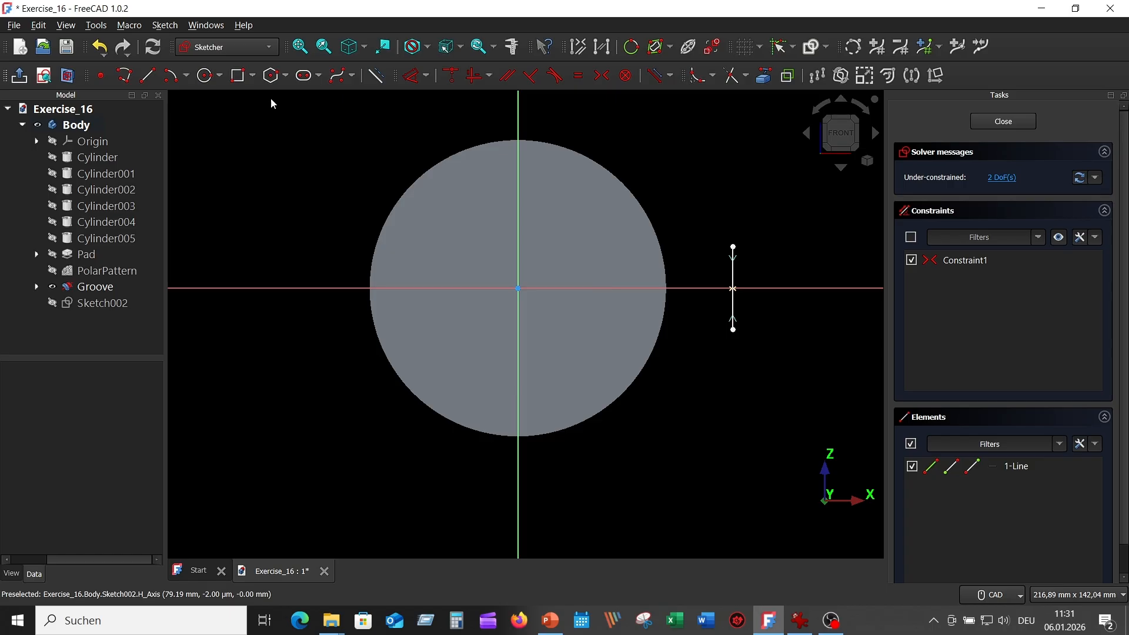
Dimension the line to 15 mm long and 85 mm from the vertical axis.
click(416, 80)
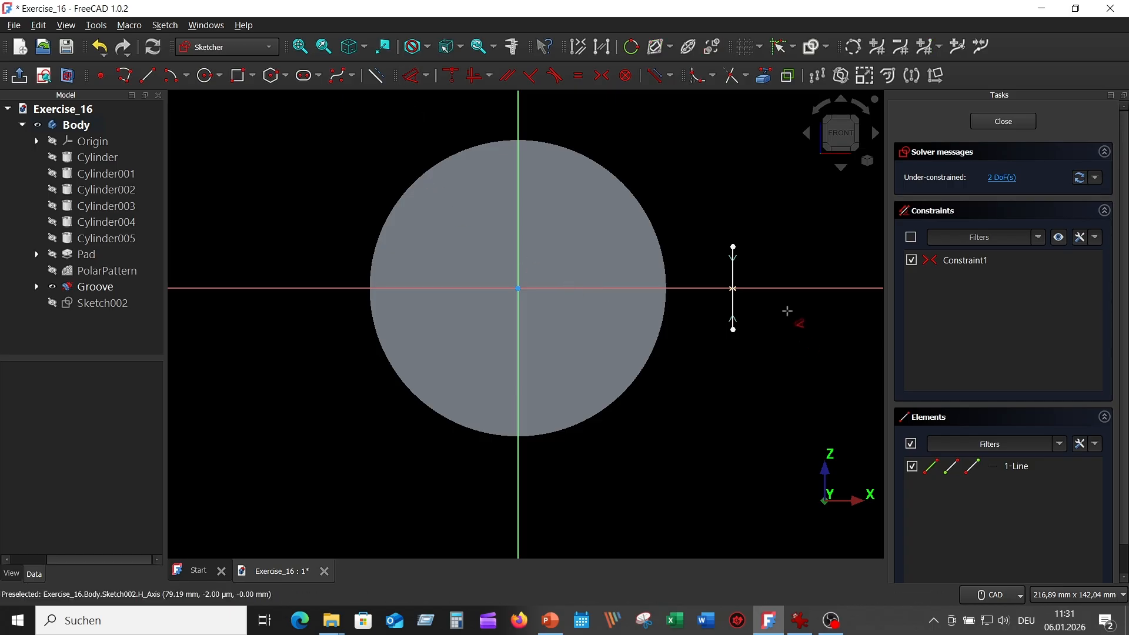
click(732, 265)
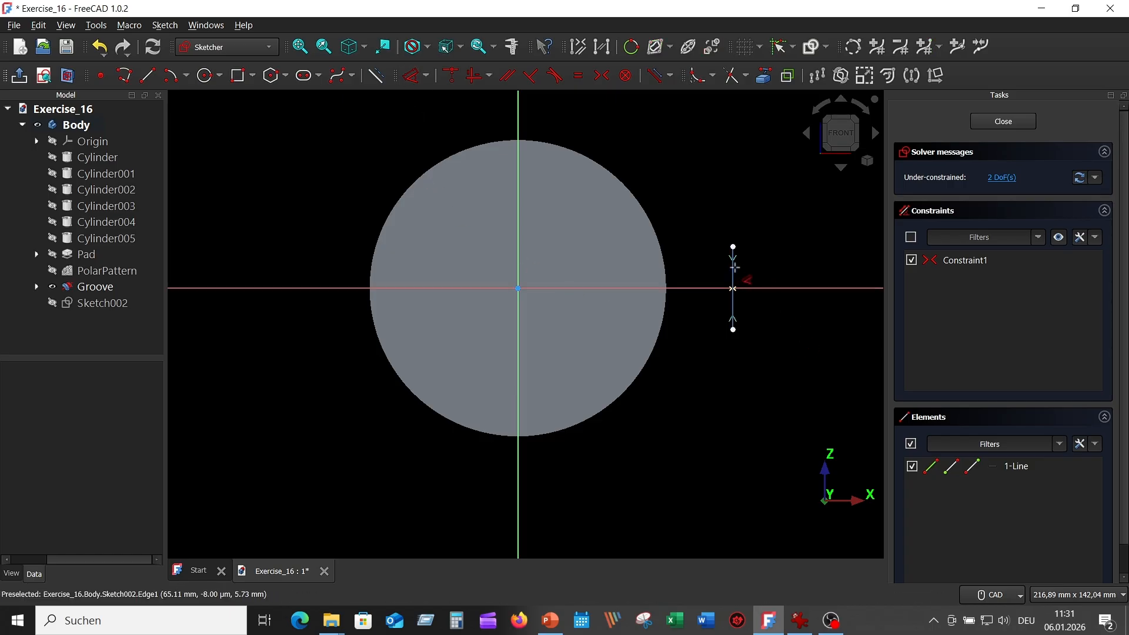
click(783, 268)
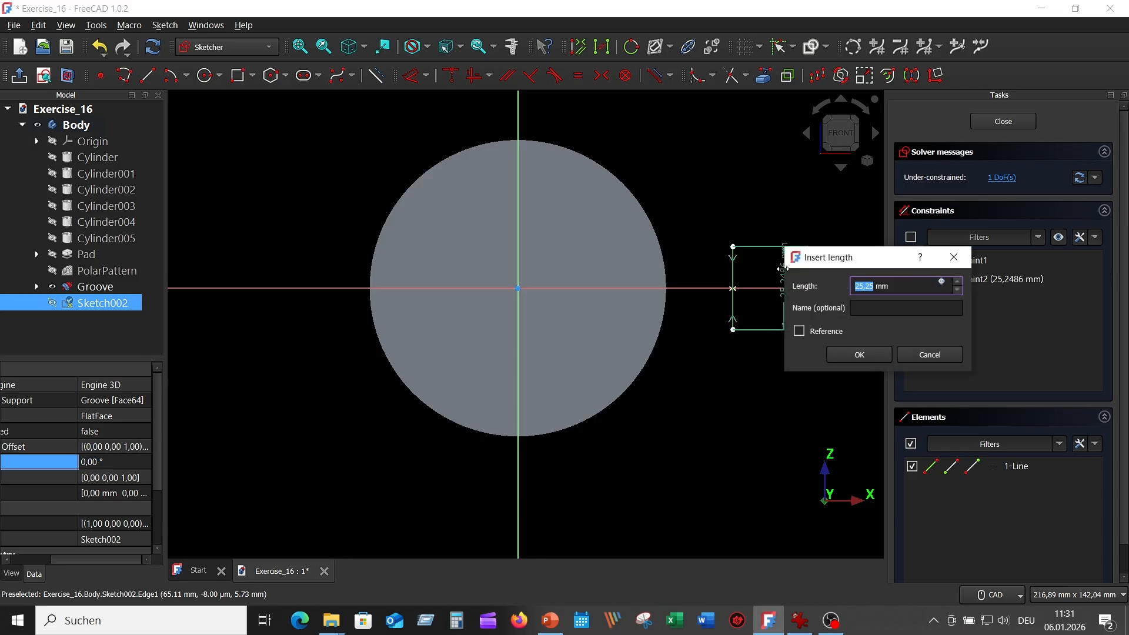
text(15)
key(Return)
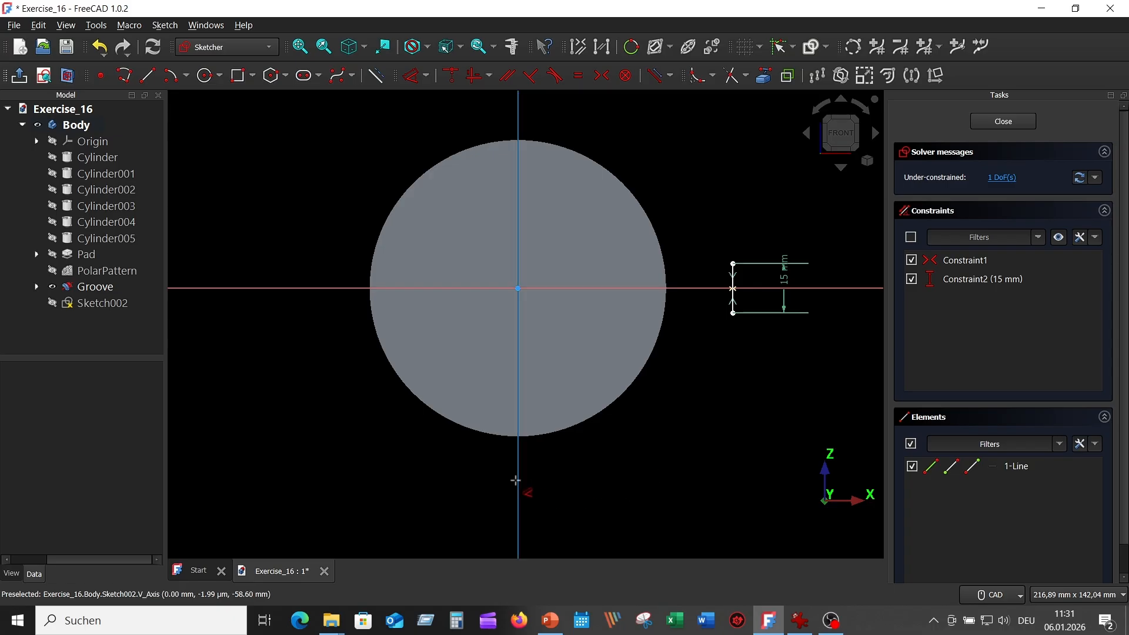
click(512, 474)
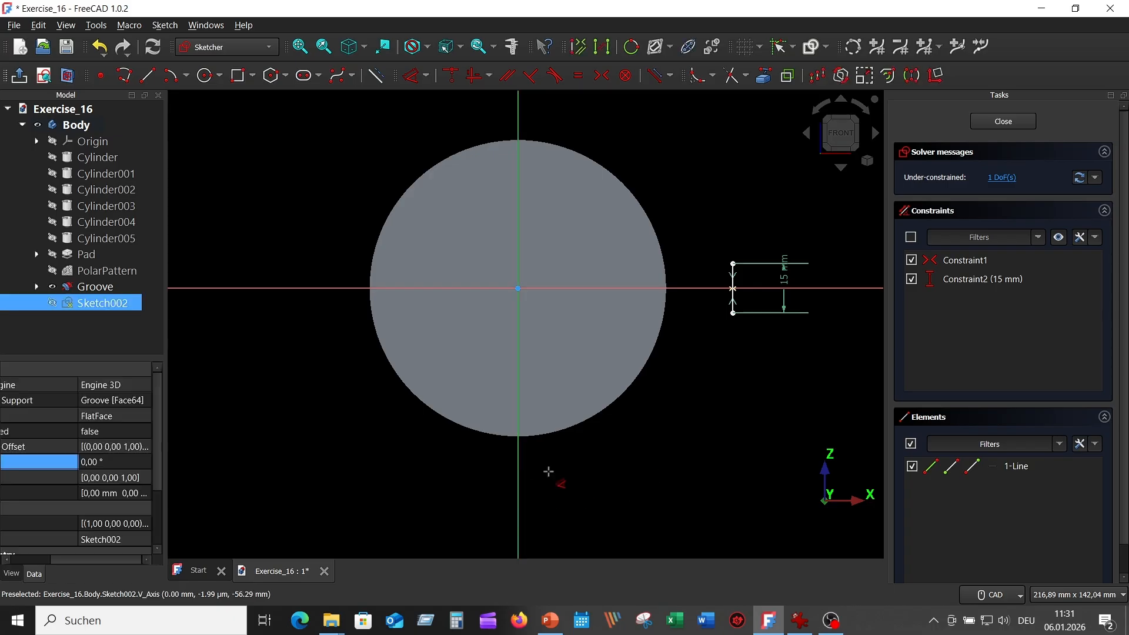
click(734, 306)
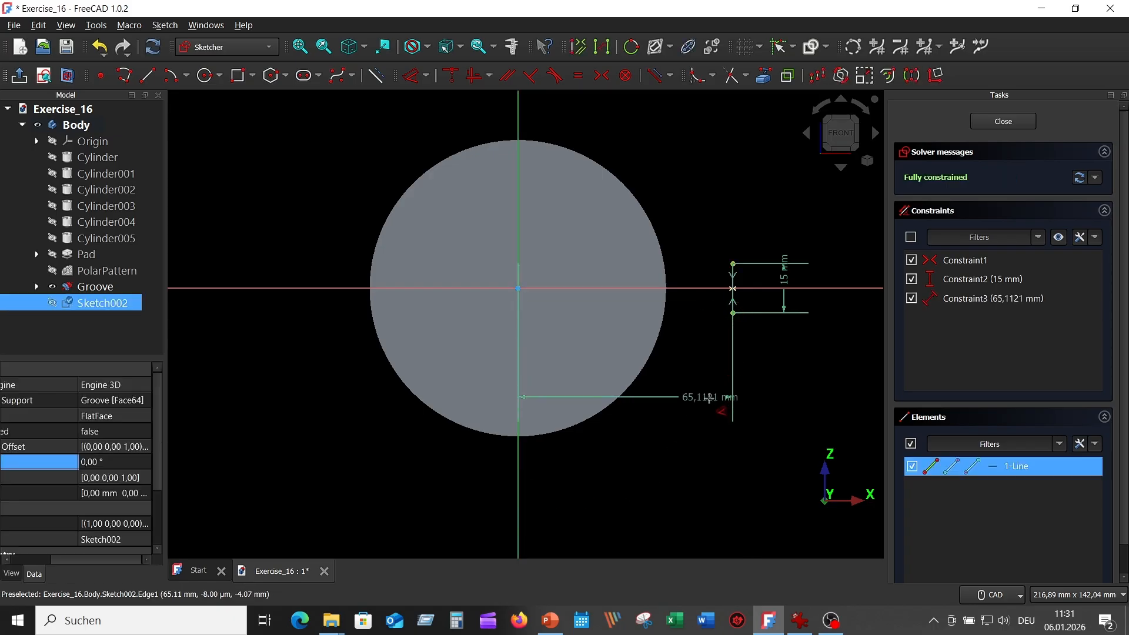
click(644, 467)
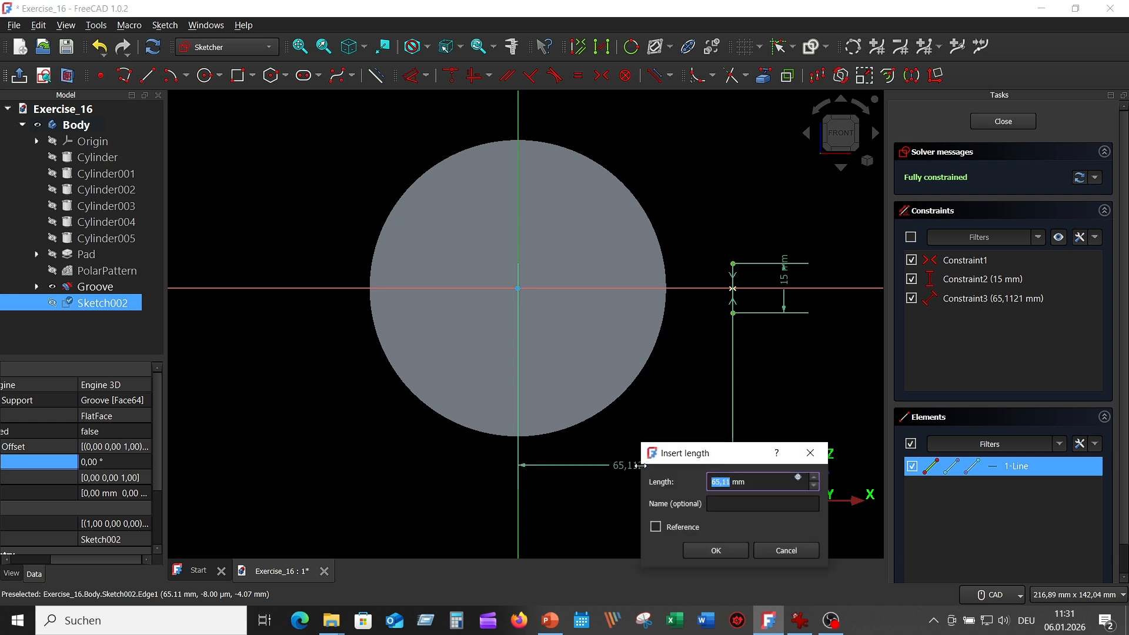
text(85)
key(Return)
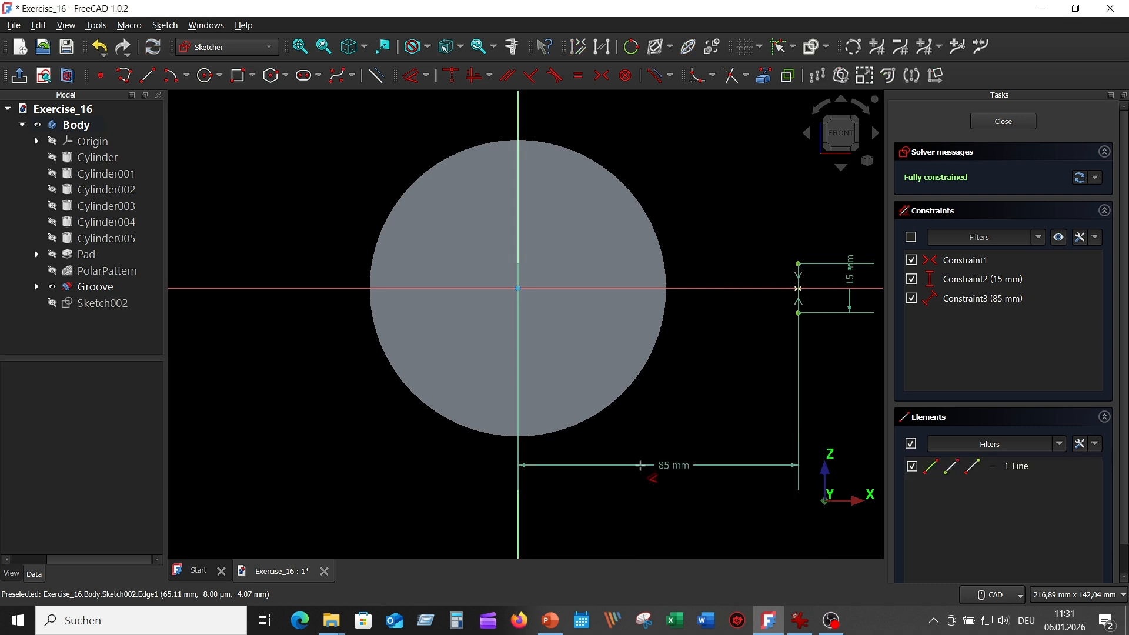
mouse_move(673, 433)
middle_down()
mouse_move(668, 413)
mouse_move(601, 418)
middle_up()
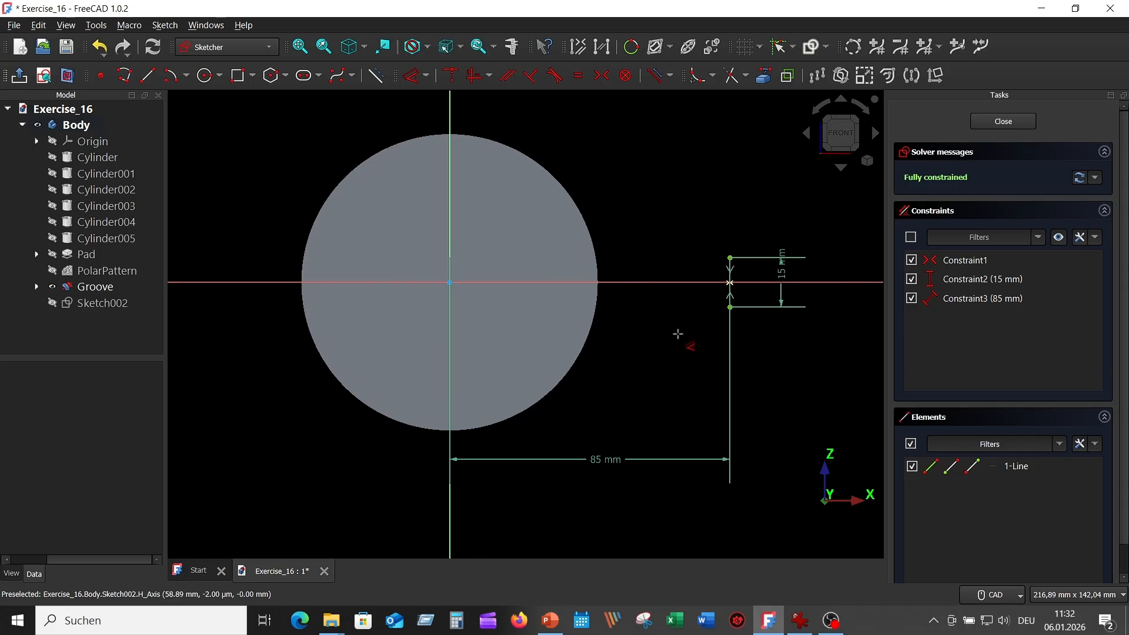
click(800, 621)
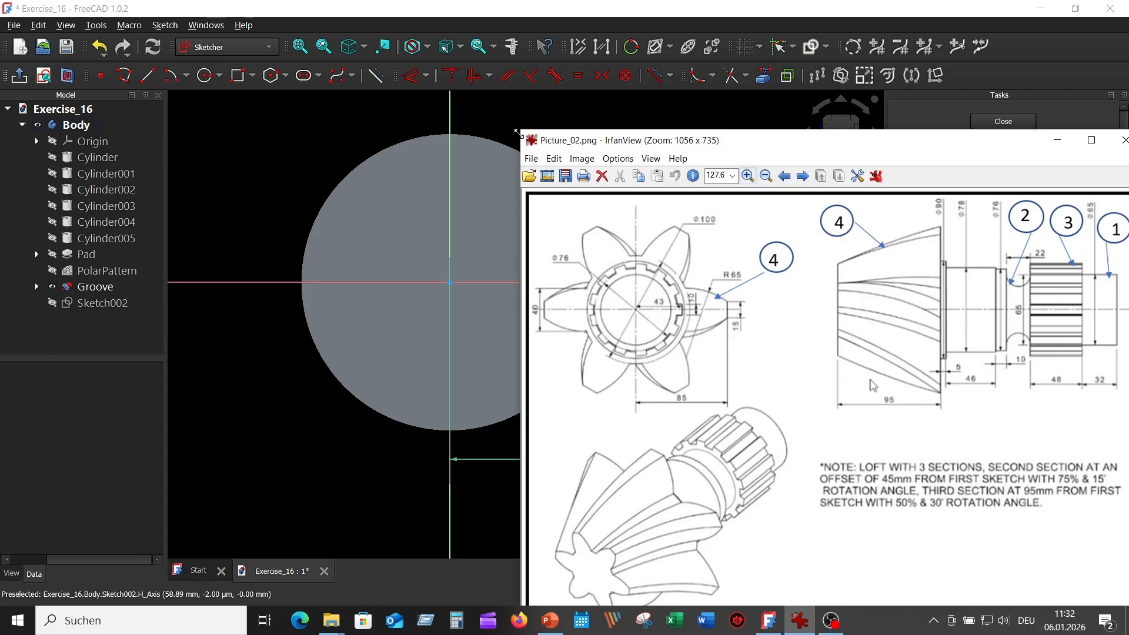
click(288, 108)
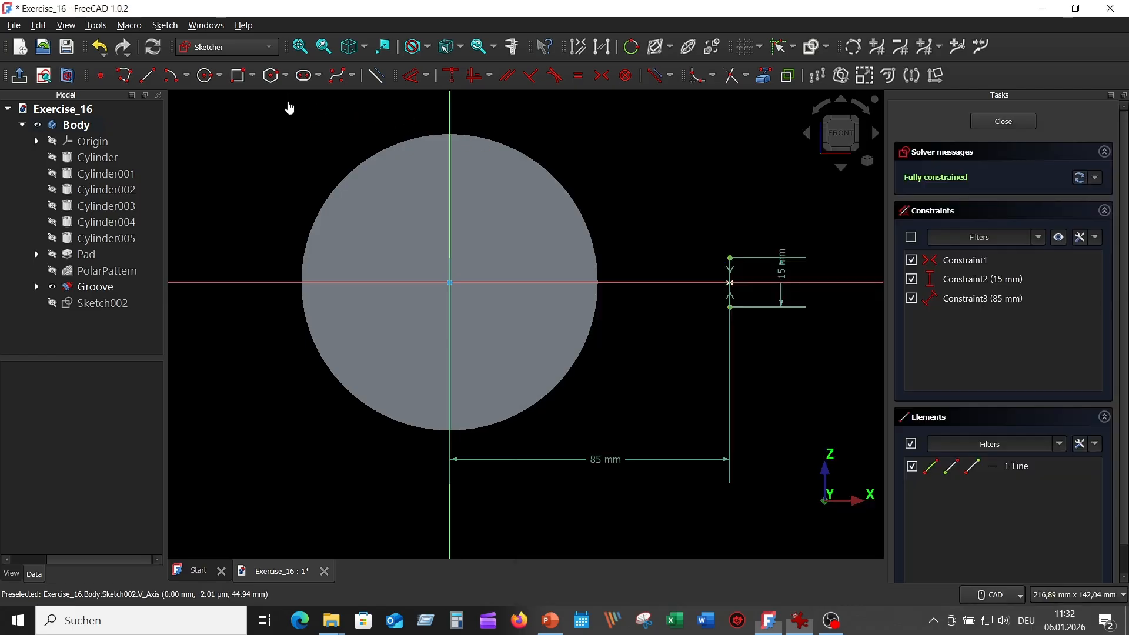
Draw a circle centred on the origin and change its diameter from 10 to 100 mm.
click(206, 76)
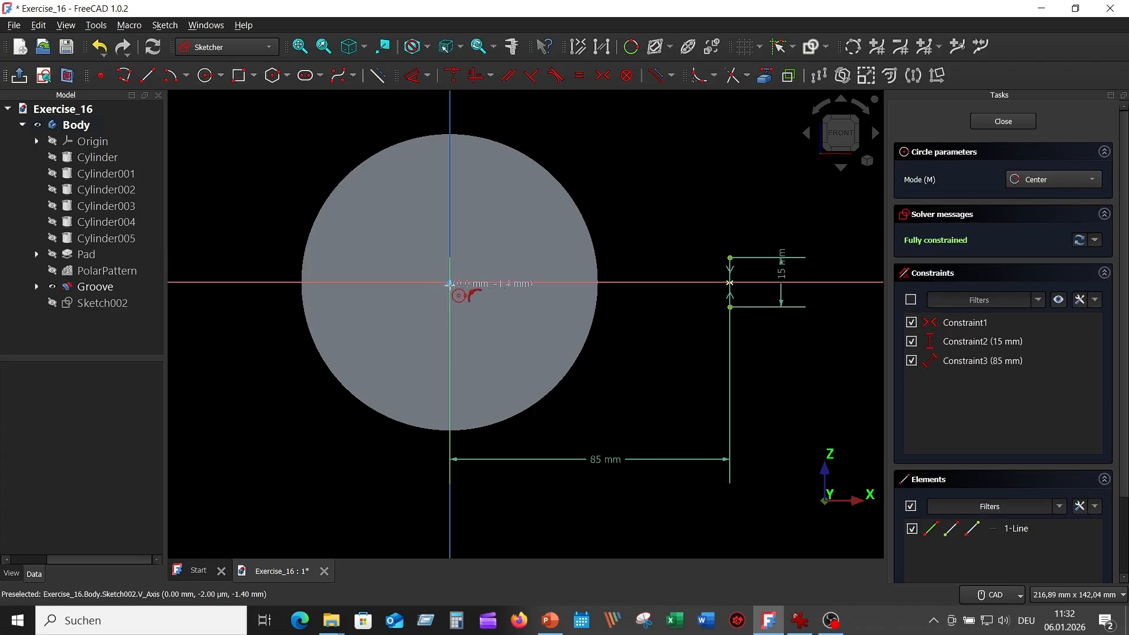
click(449, 282)
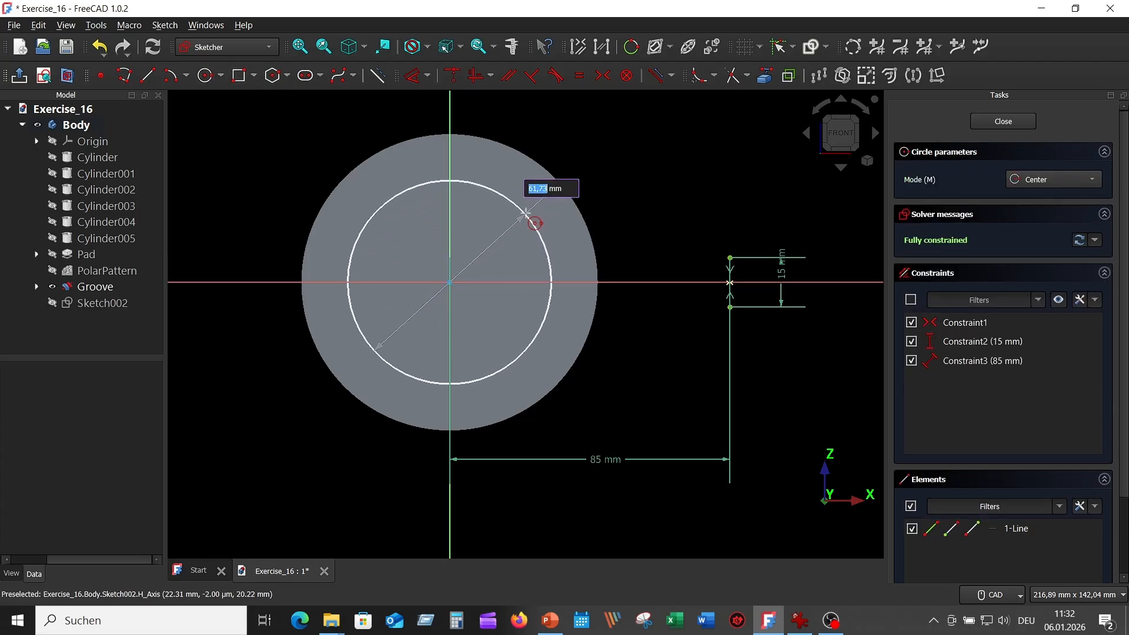
text(10)
key(Return)
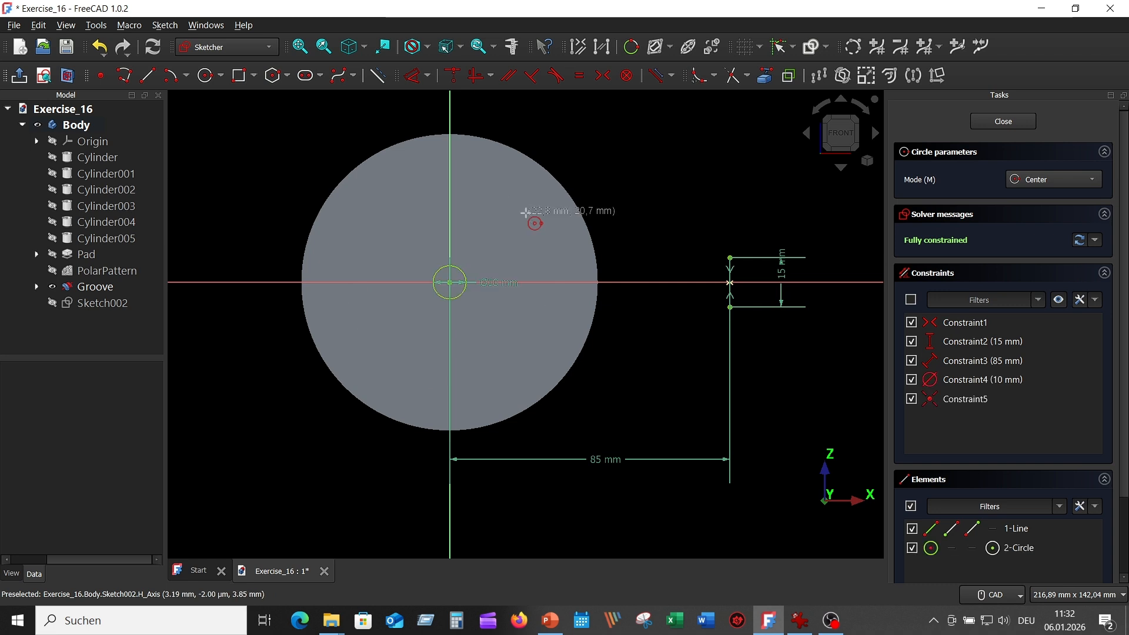
key(Escape)
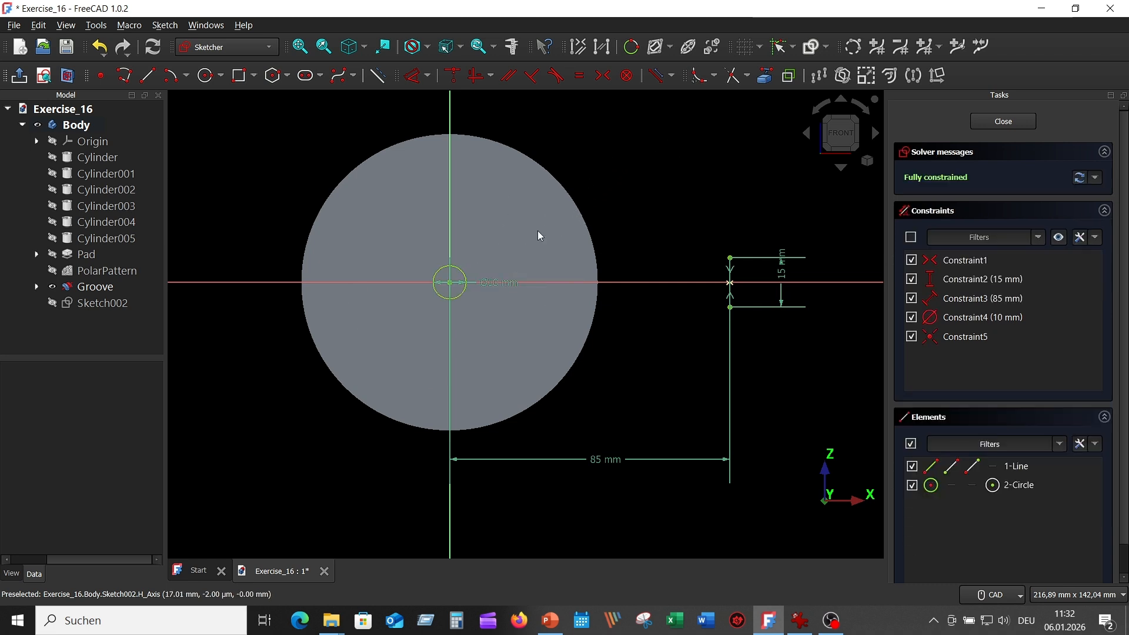
drag(501, 282, 586, 154)
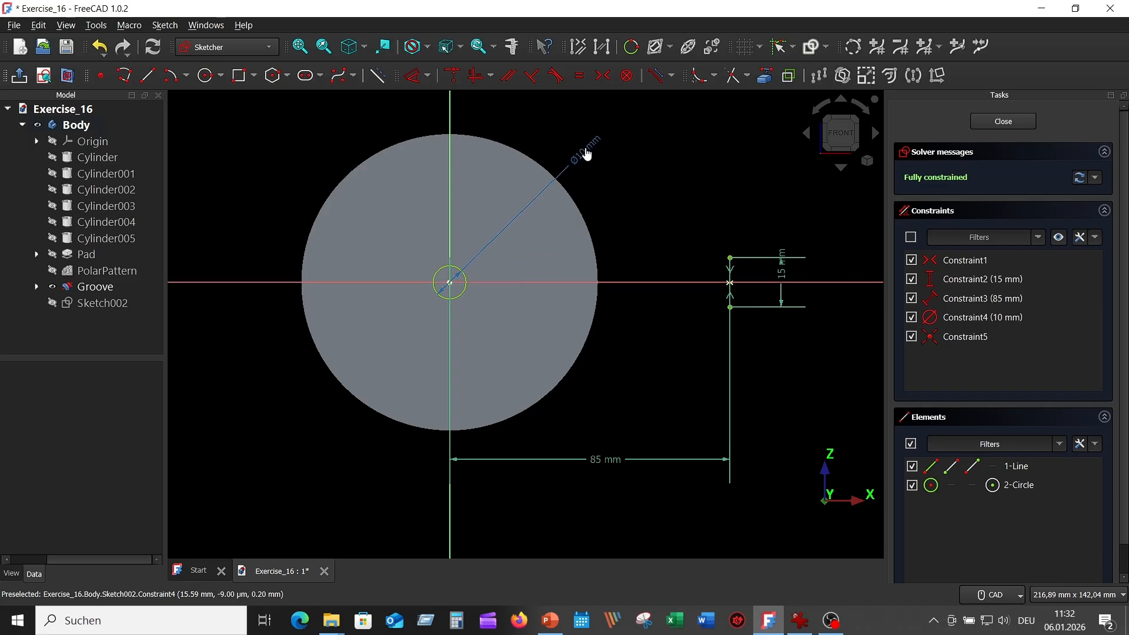
double_click(584, 155)
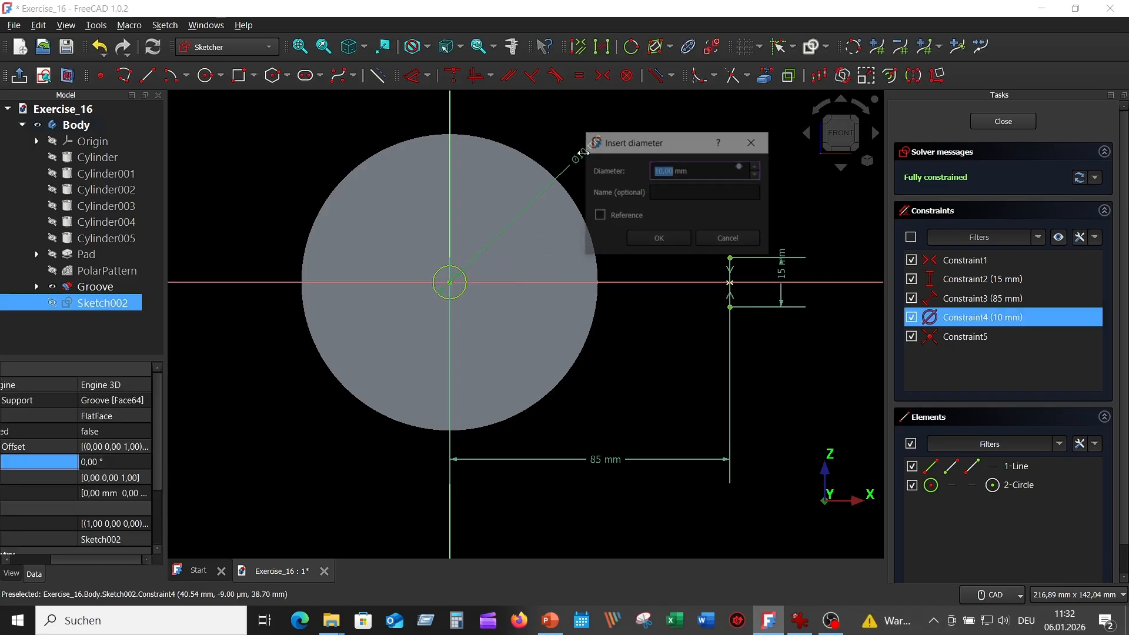
text(100)
key(Return)
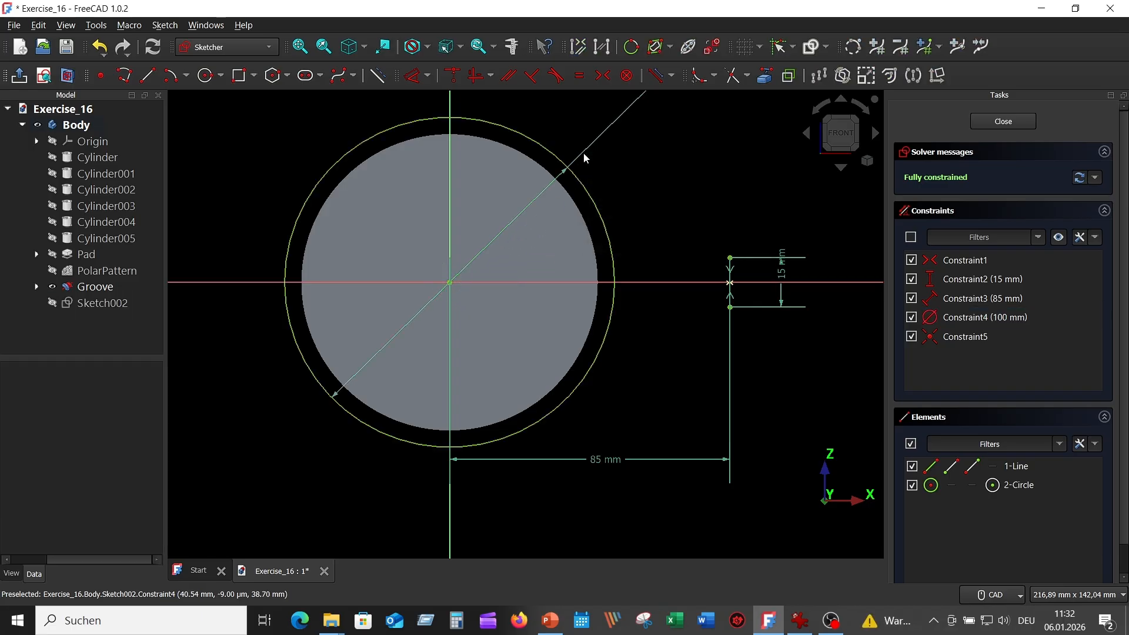
key(alt+Tab)
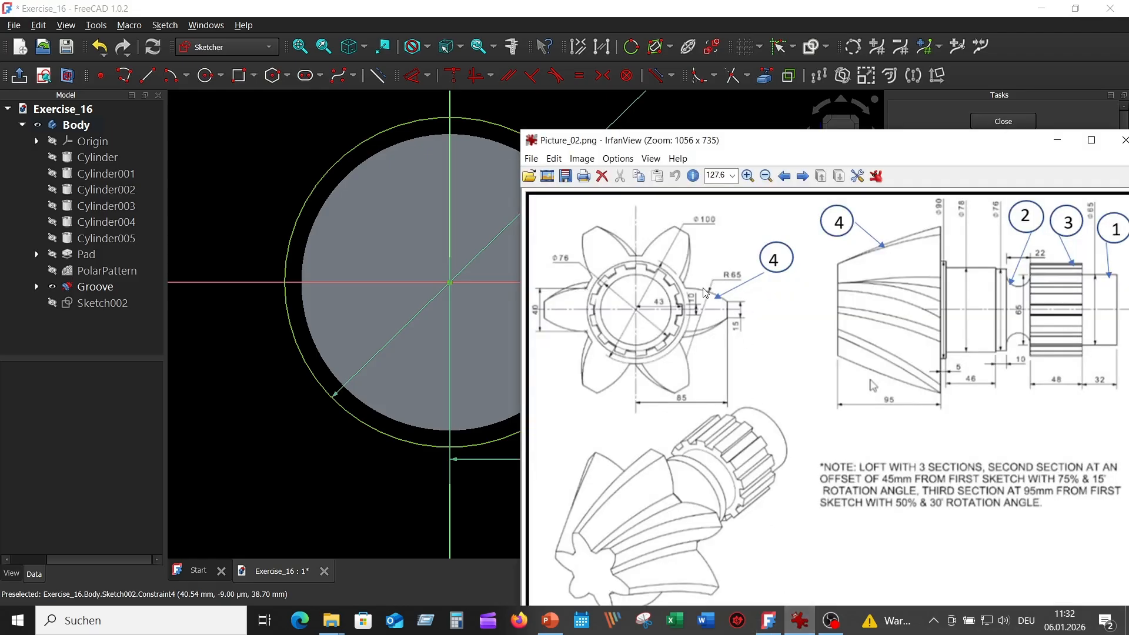
click(259, 152)
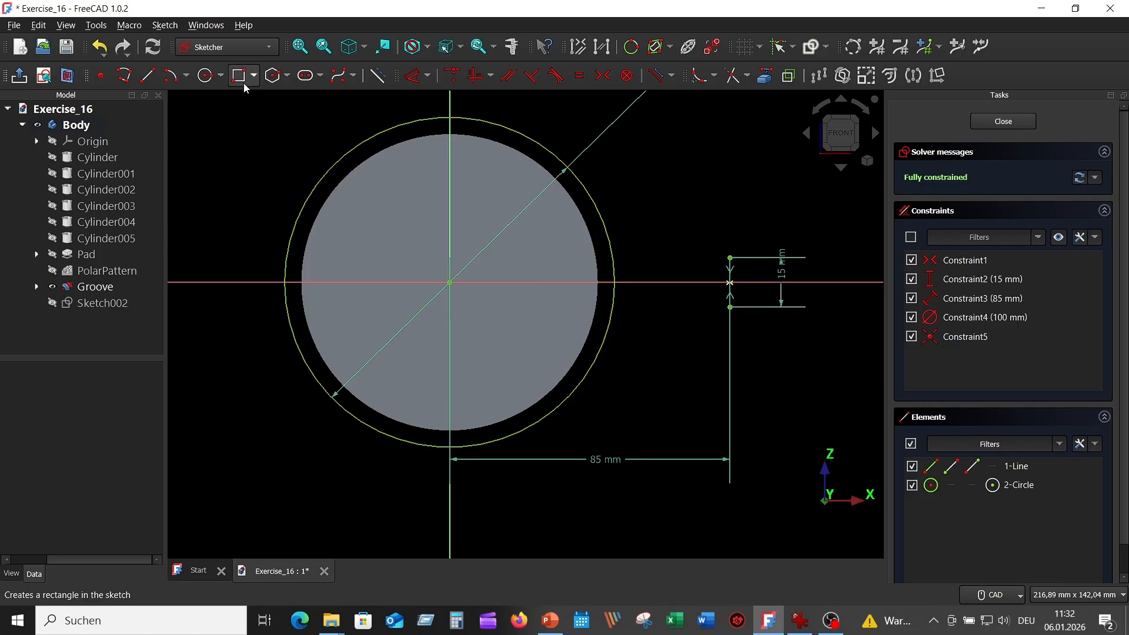
Draw two centre-point arcs from the 15 mm line's top and bottom ends toward the circle.
click(172, 79)
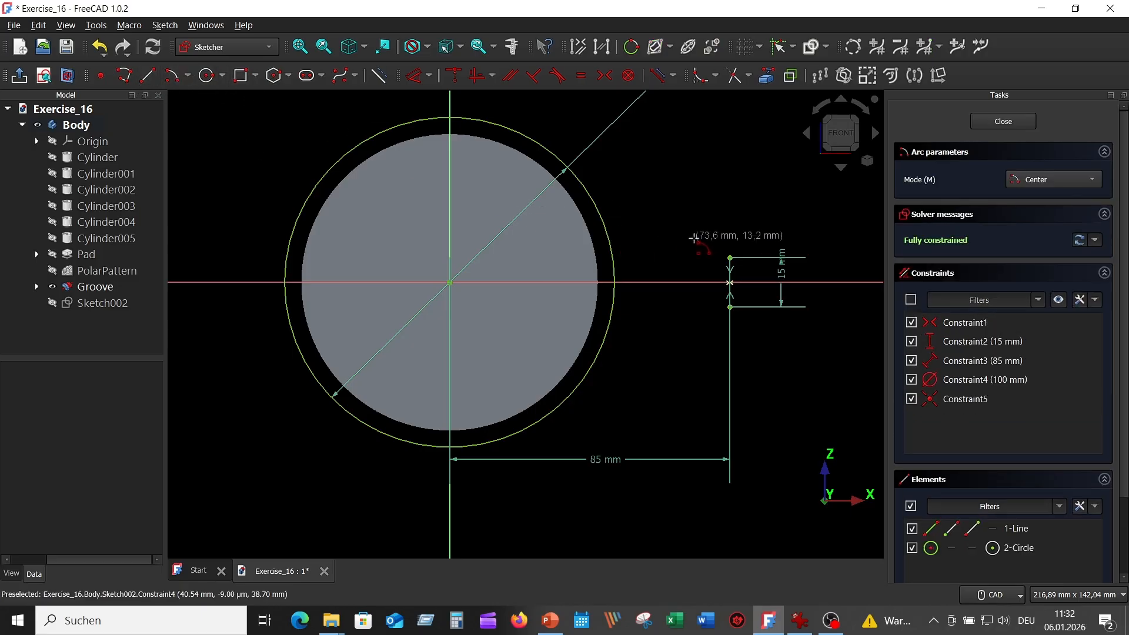
click(663, 332)
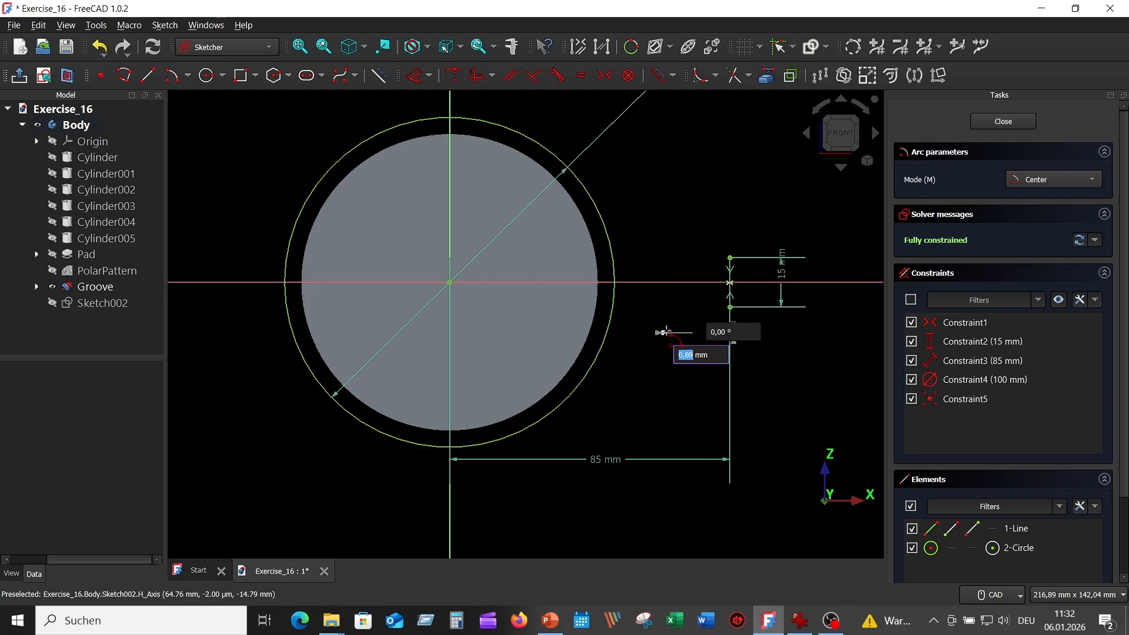
click(729, 257)
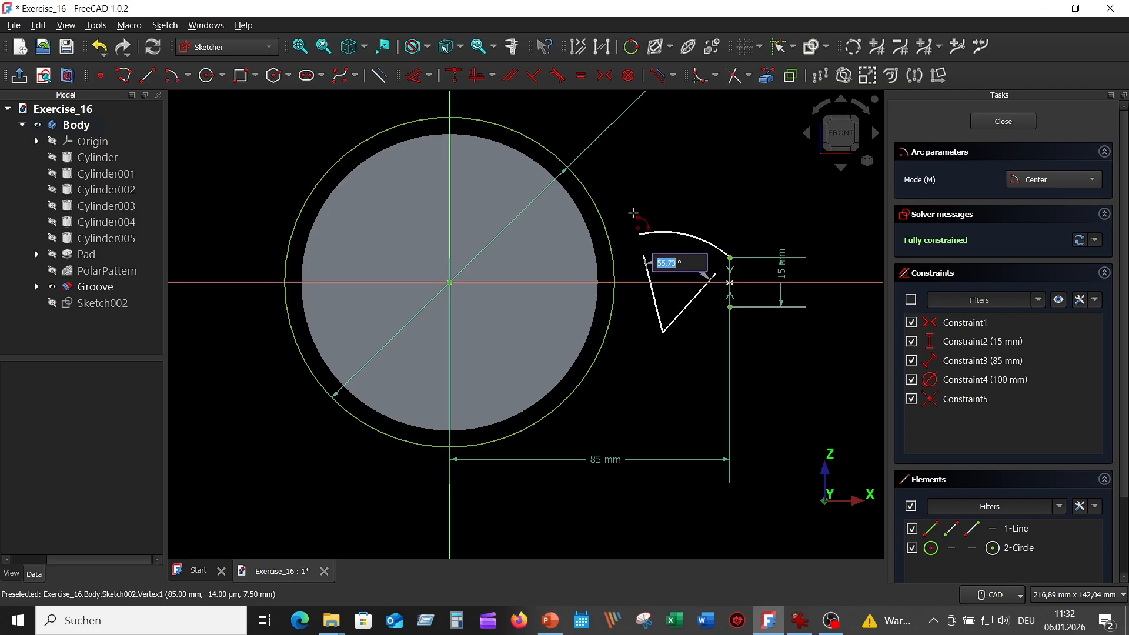
click(633, 212)
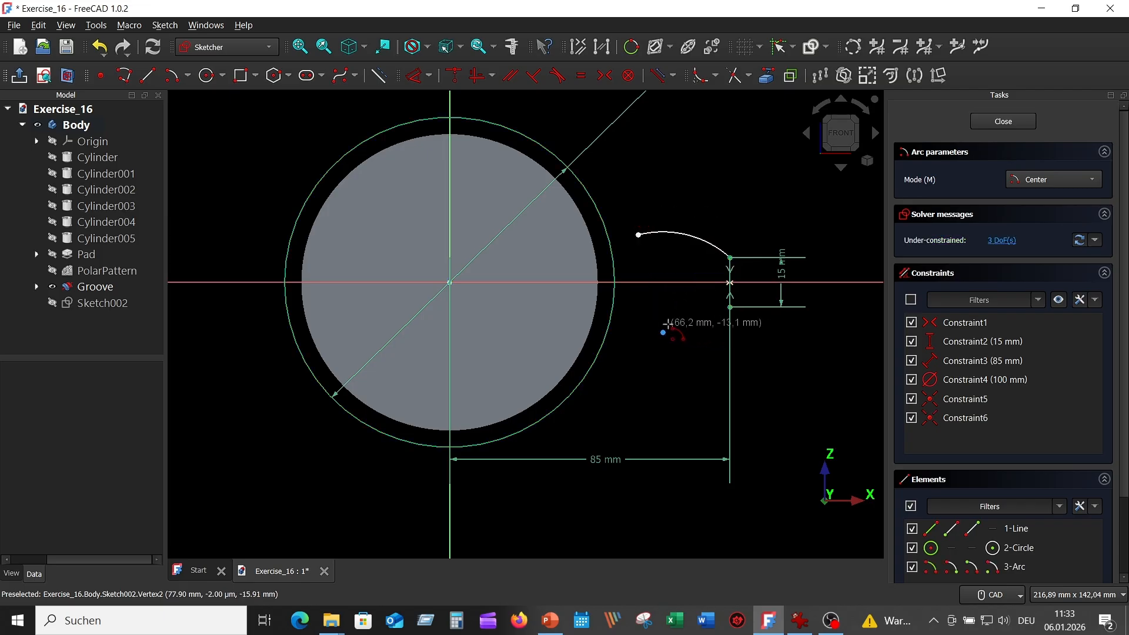
click(658, 263)
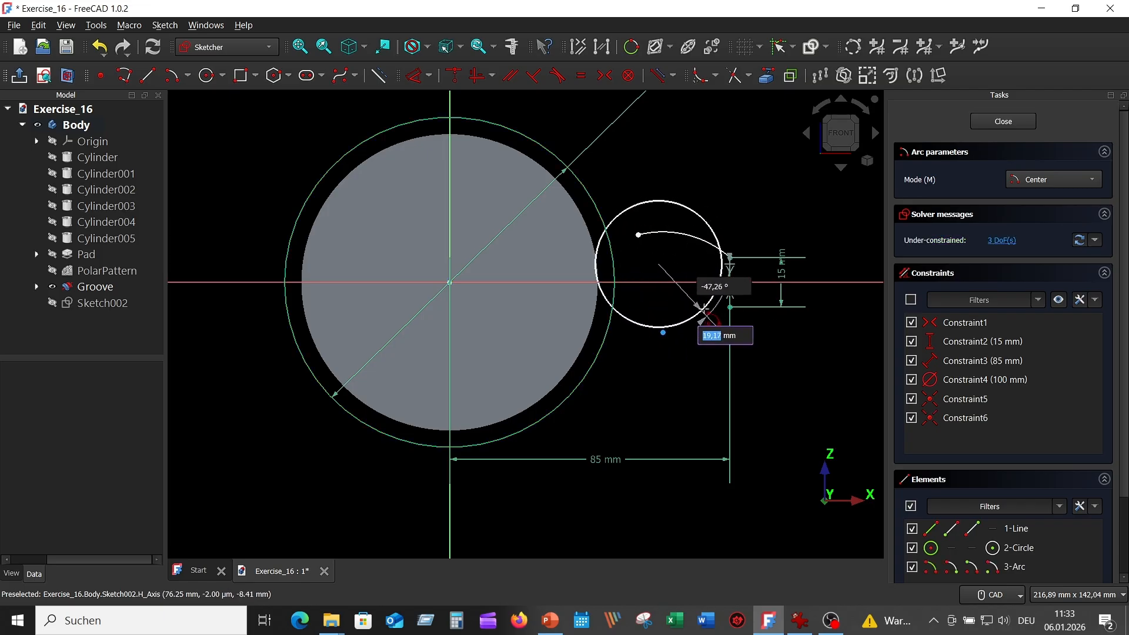
click(731, 307)
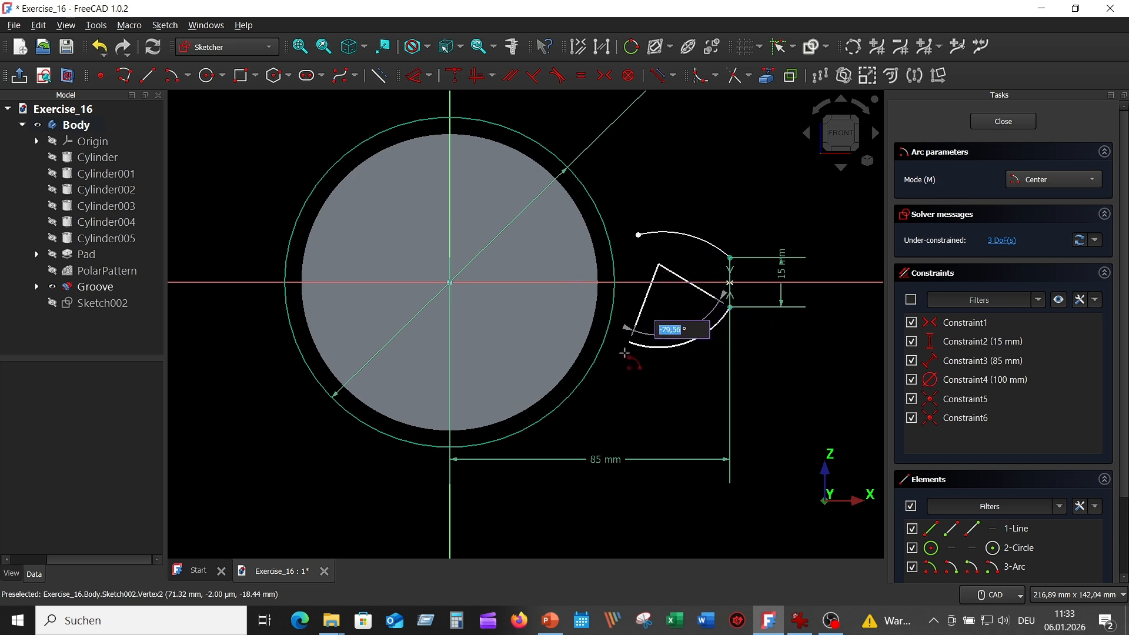
click(622, 351)
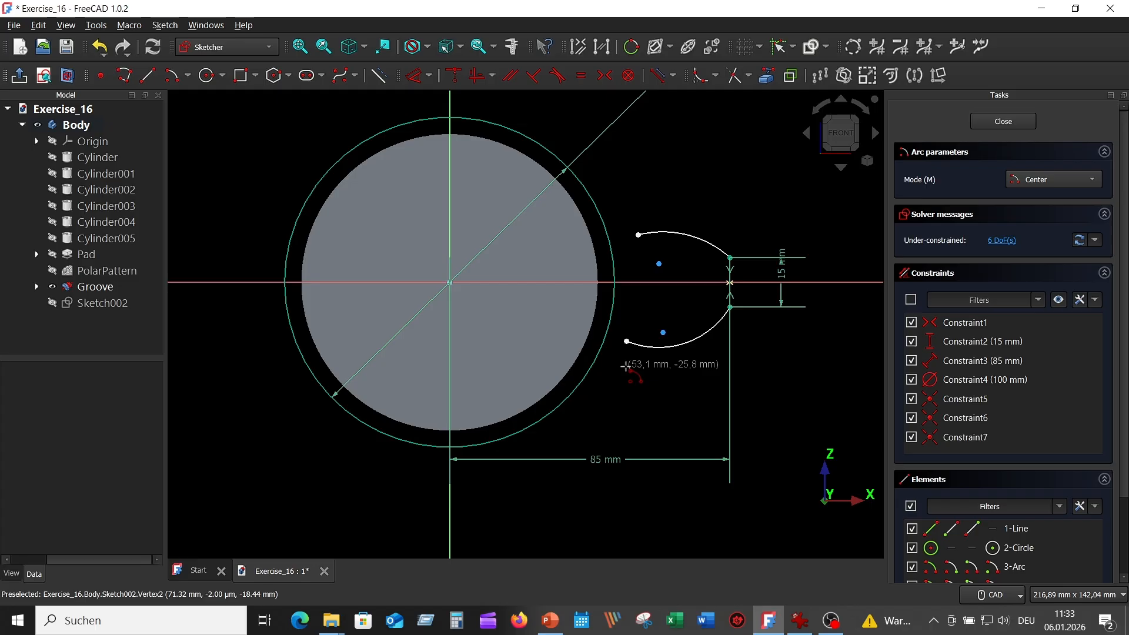
right_click(796, 374)
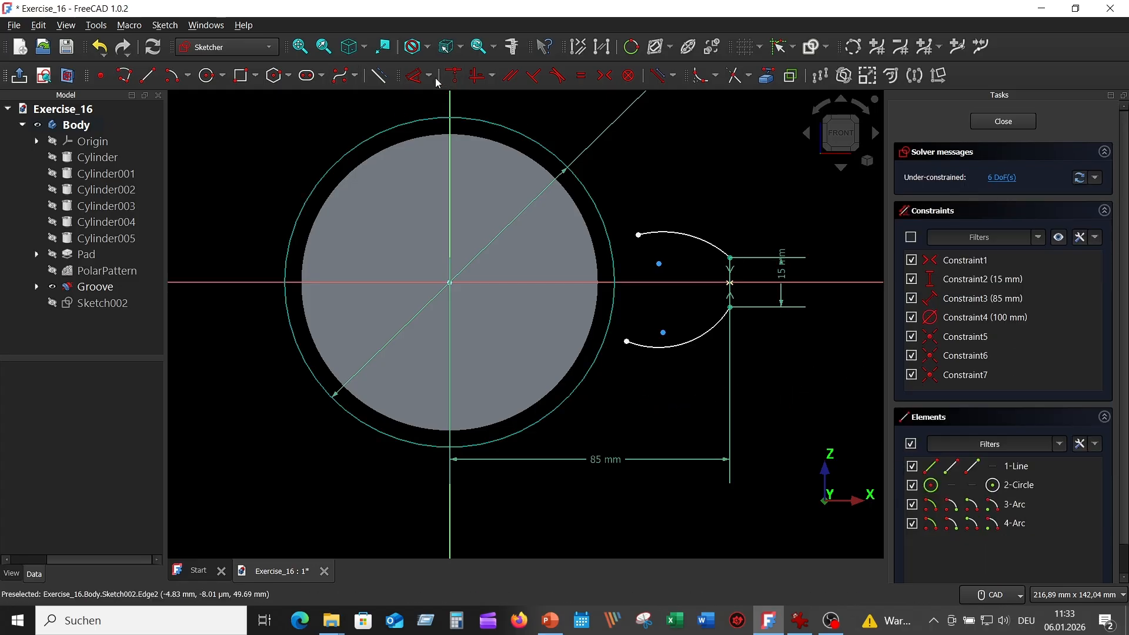
Give both the upper and lower arcs a 65 mm radius.
click(415, 75)
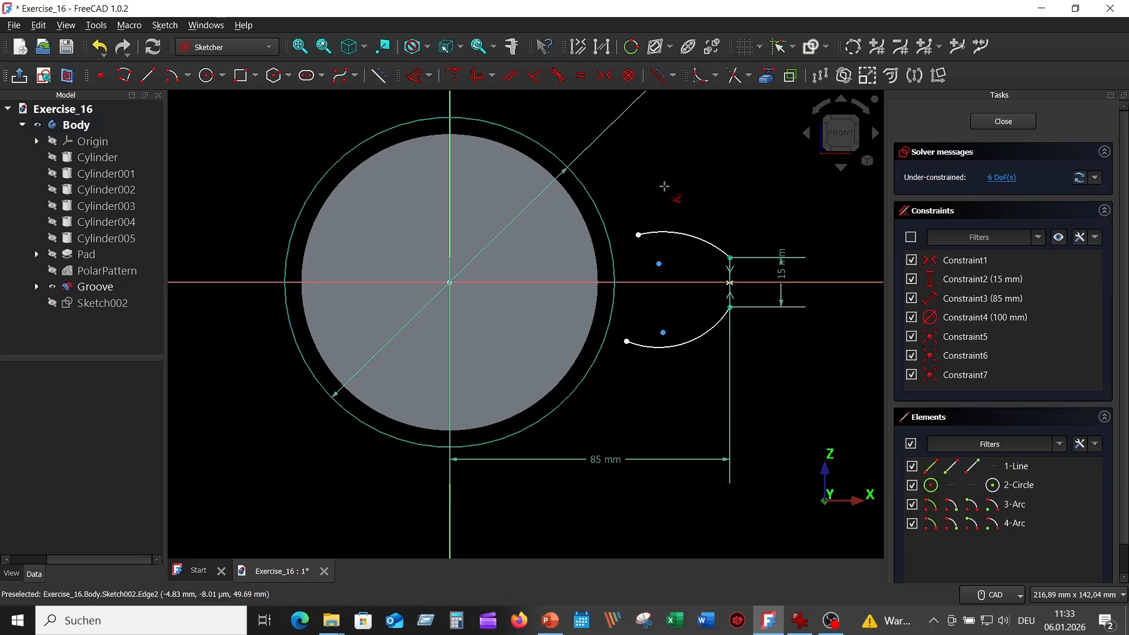
click(679, 234)
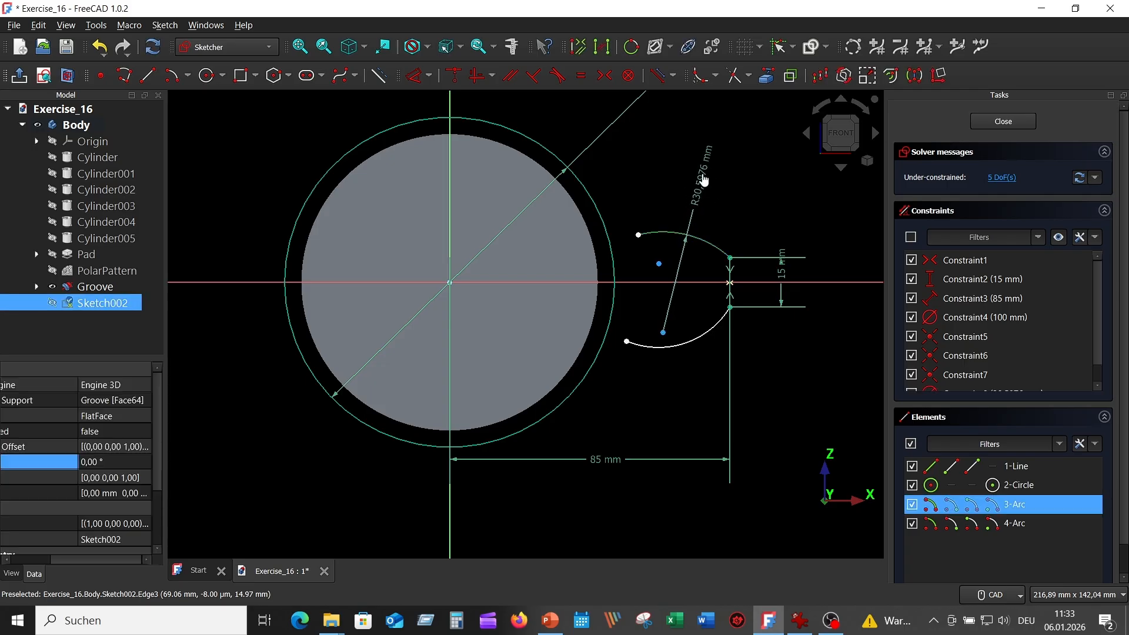
click(703, 166)
text(65)
key(Return)
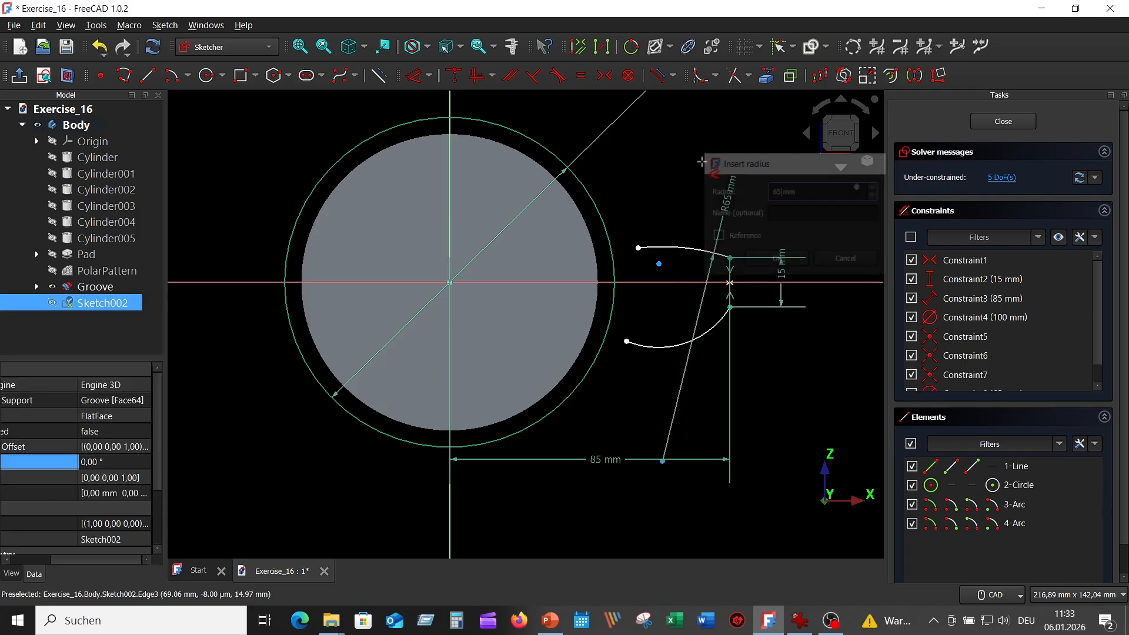
click(670, 348)
click(708, 390)
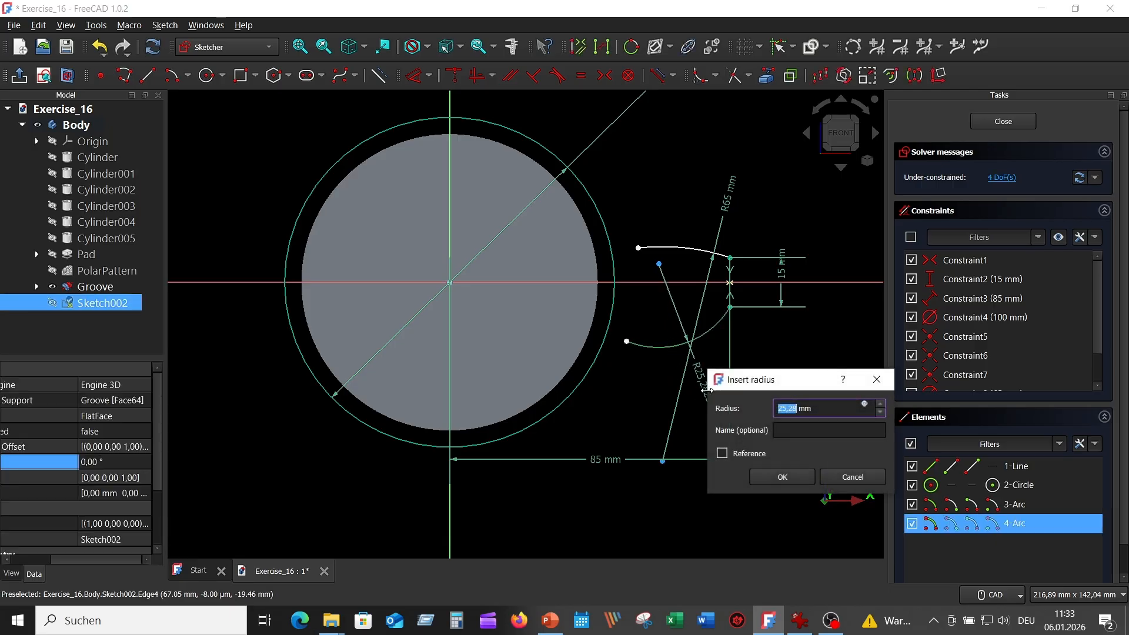
text(65)
key(Return)
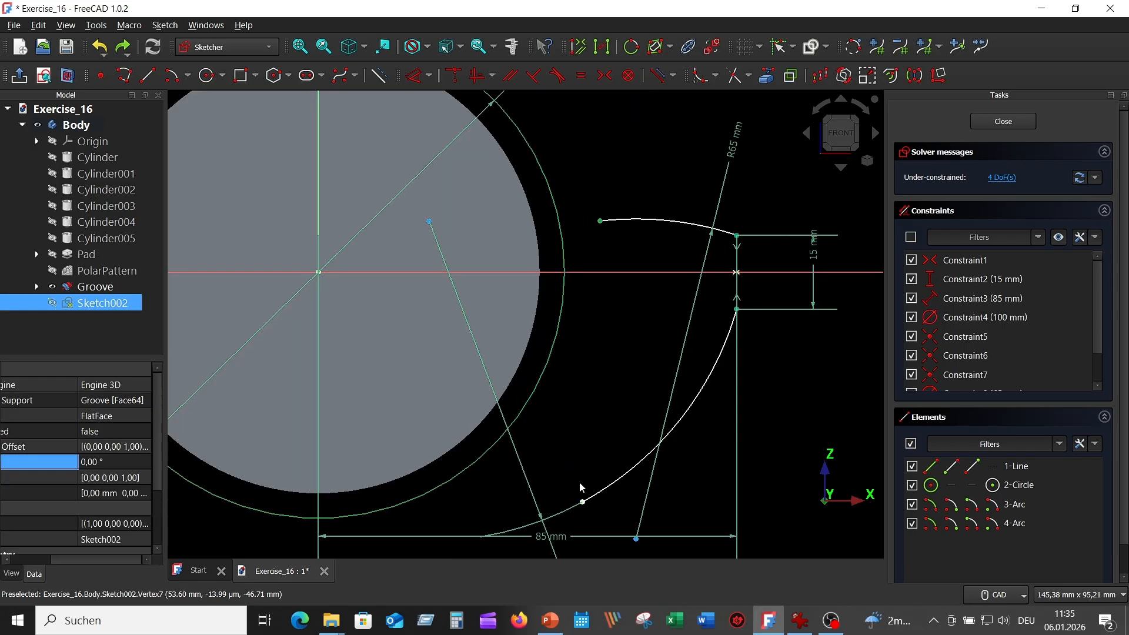
Move the lower arc's end nearer the axis, then select both left arc endpoints and the horizontal axis.
drag(582, 502, 590, 327)
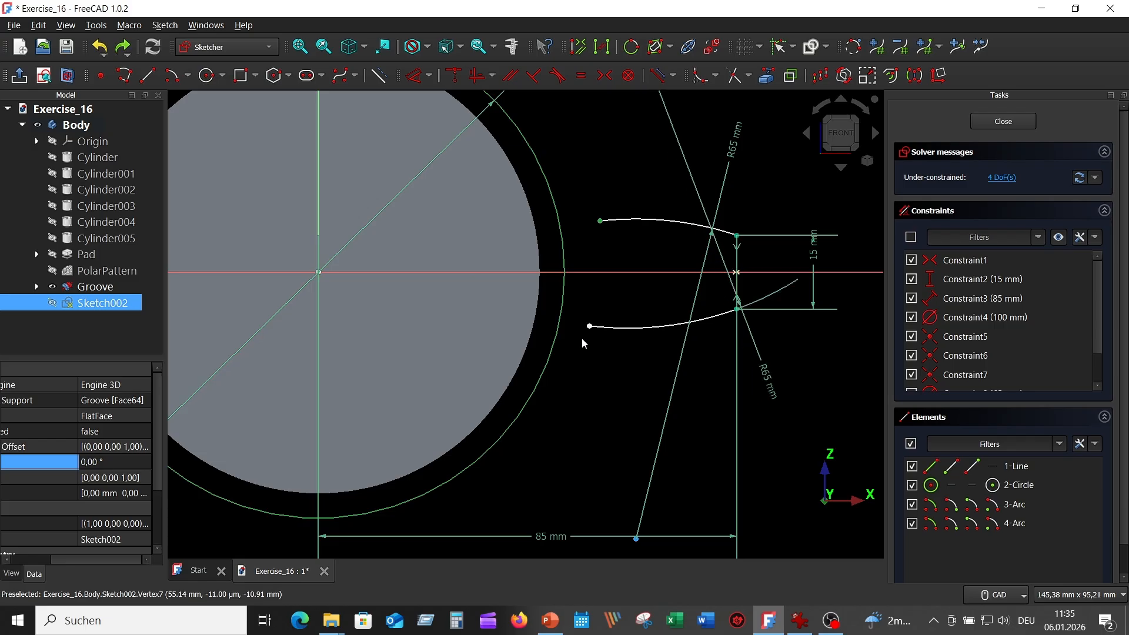
click(619, 171)
click(600, 223)
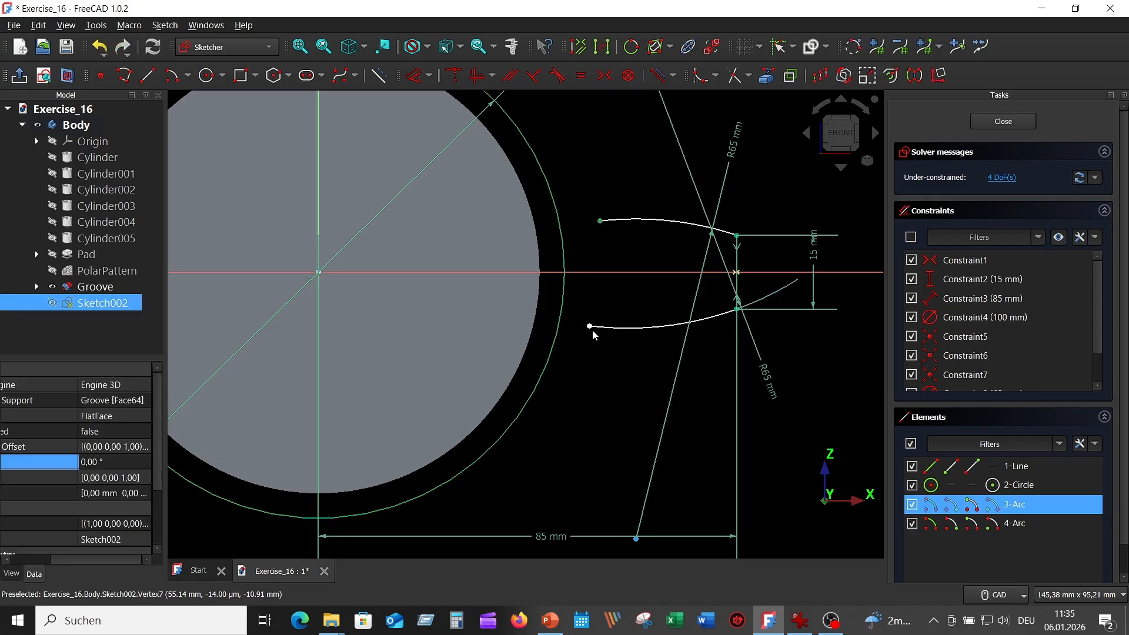
click(589, 326)
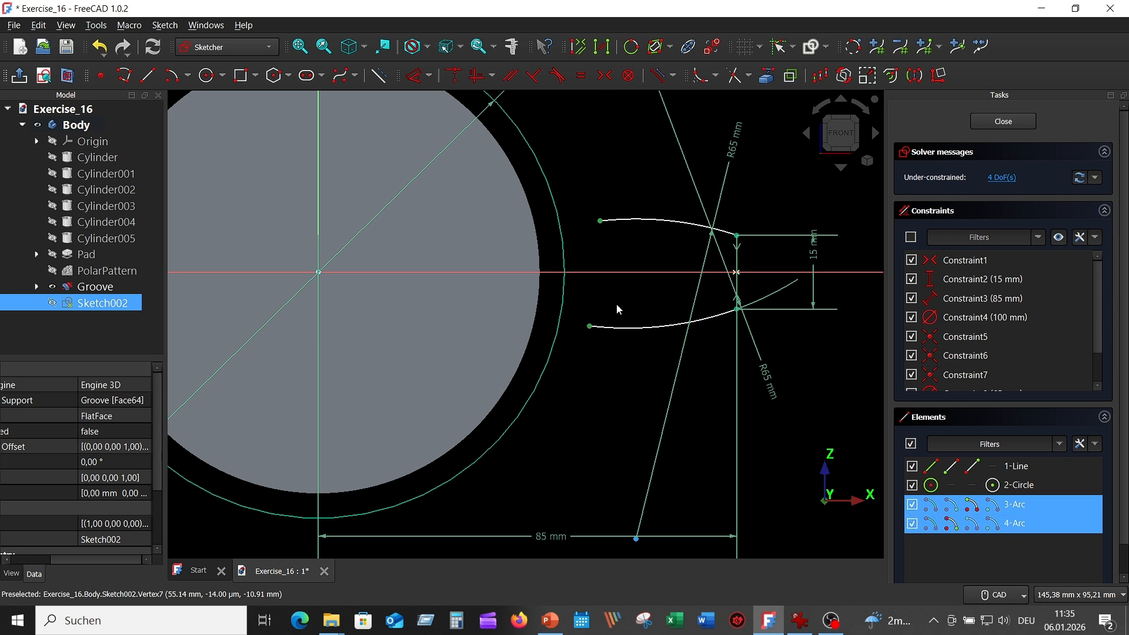
click(612, 272)
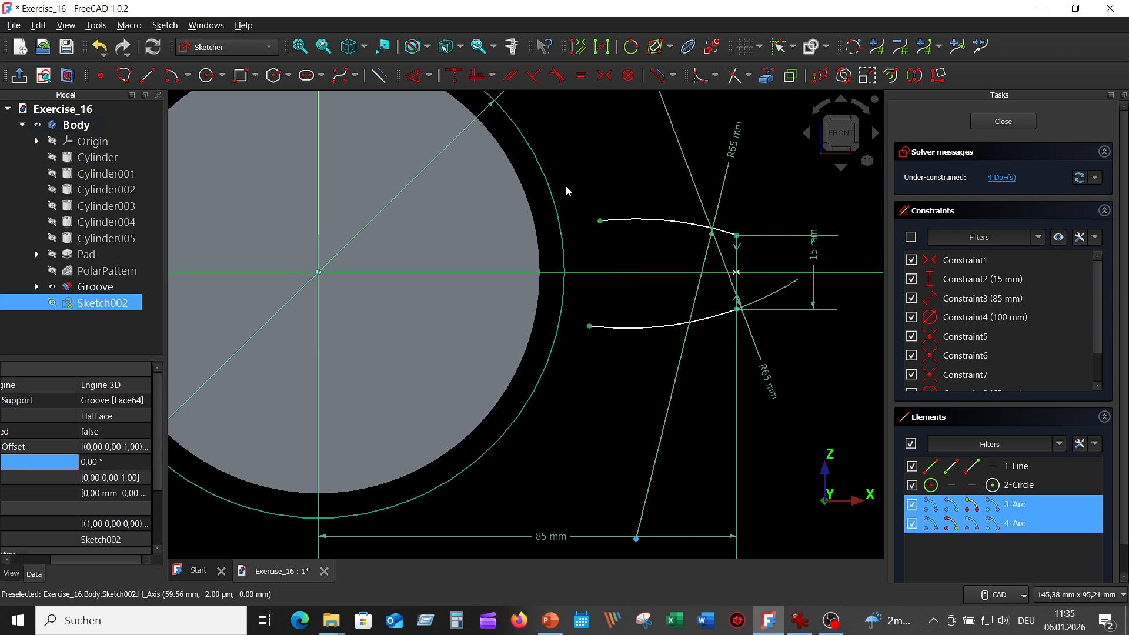
Make the arc ends symmetric about the horizontal axis and place them on the outer circle.
click(609, 79)
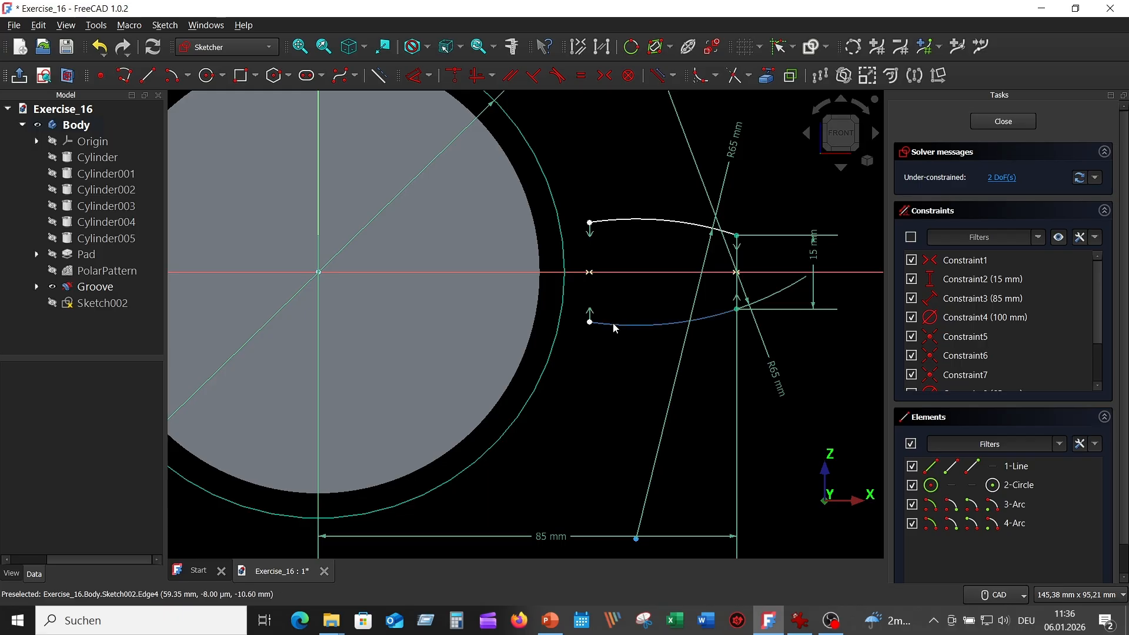
click(590, 222)
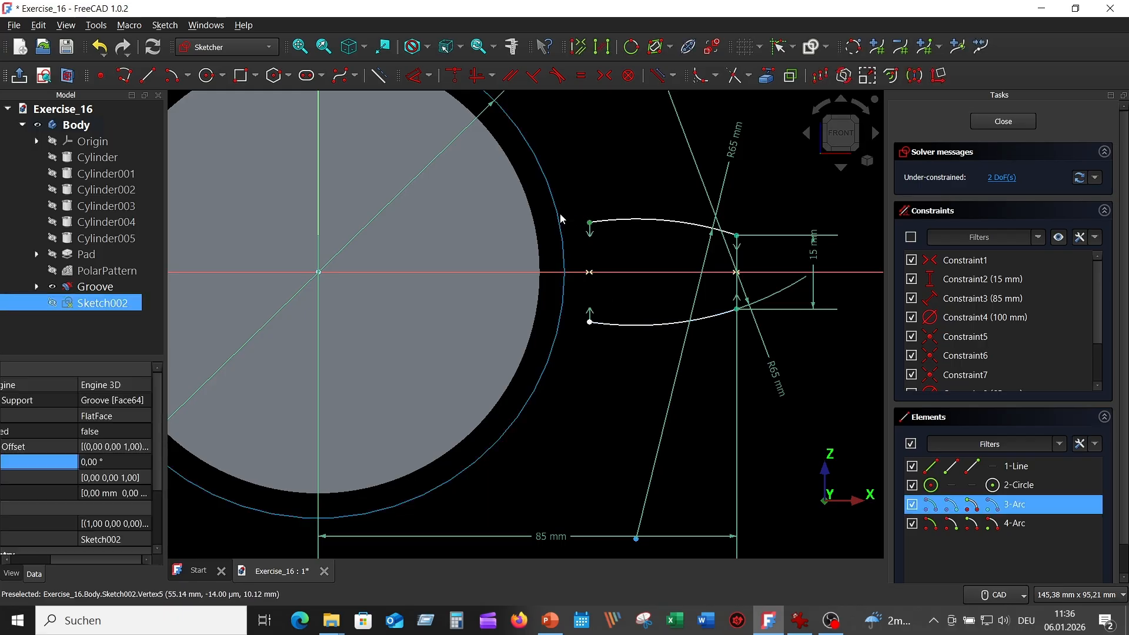
click(557, 216)
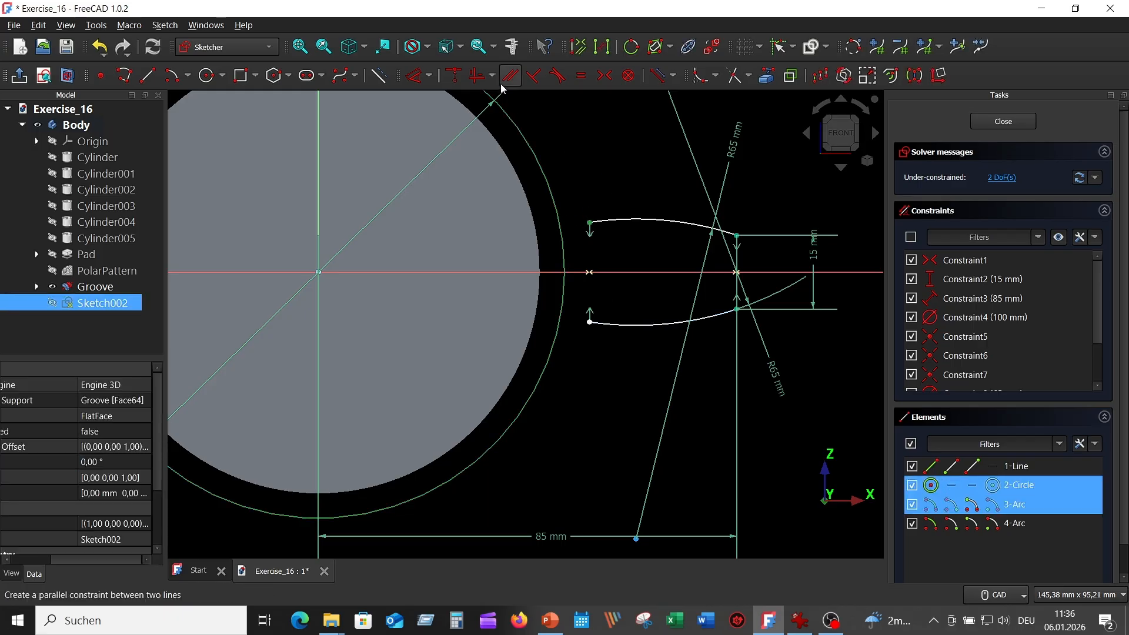
click(454, 75)
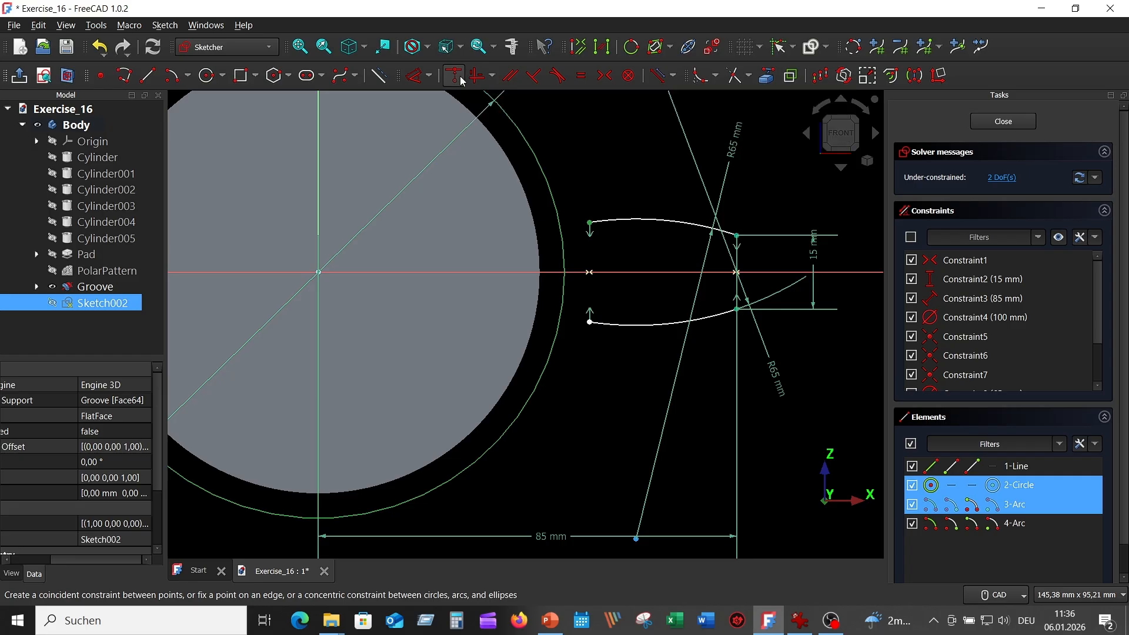
Set a 40 mm vertical distance between the two arc ends.
middle_drag(599, 370, 648, 337)
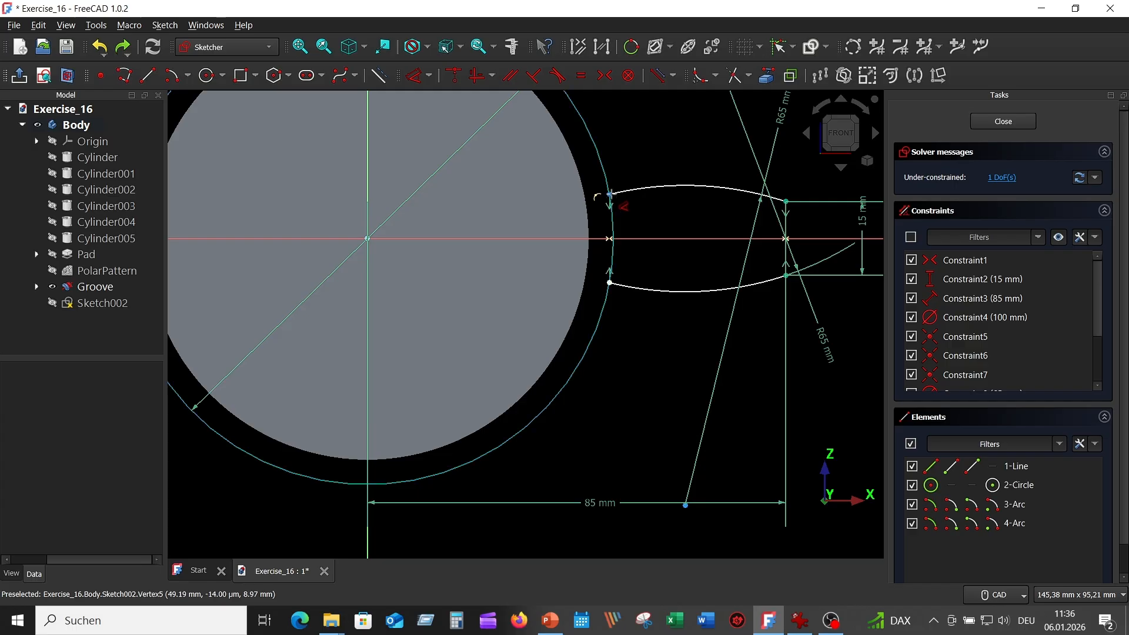
click(609, 194)
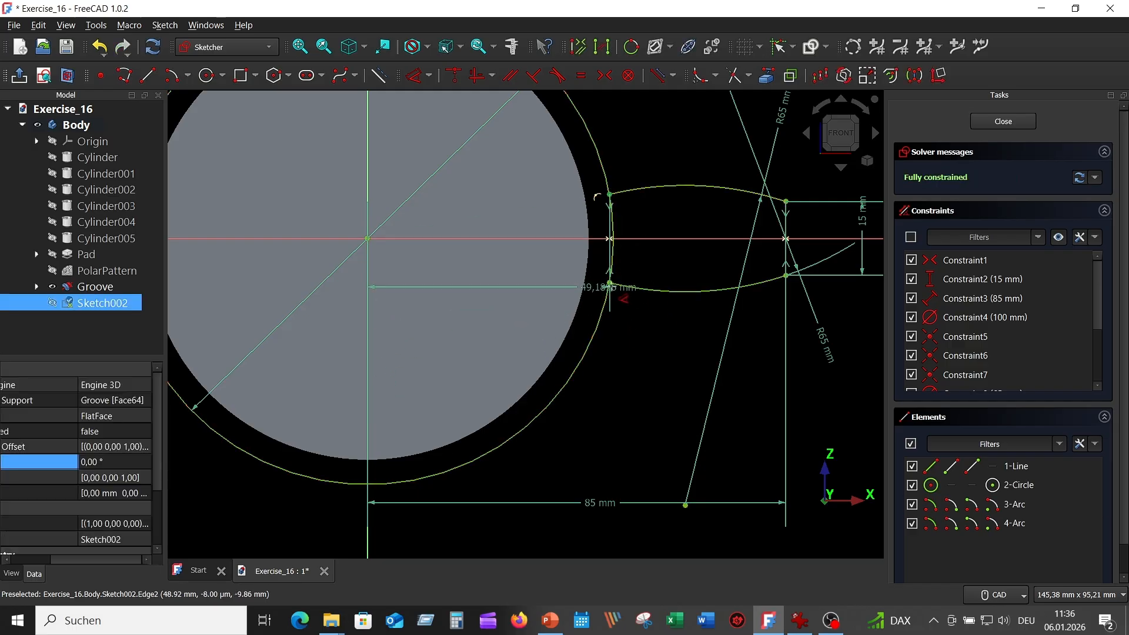
click(611, 282)
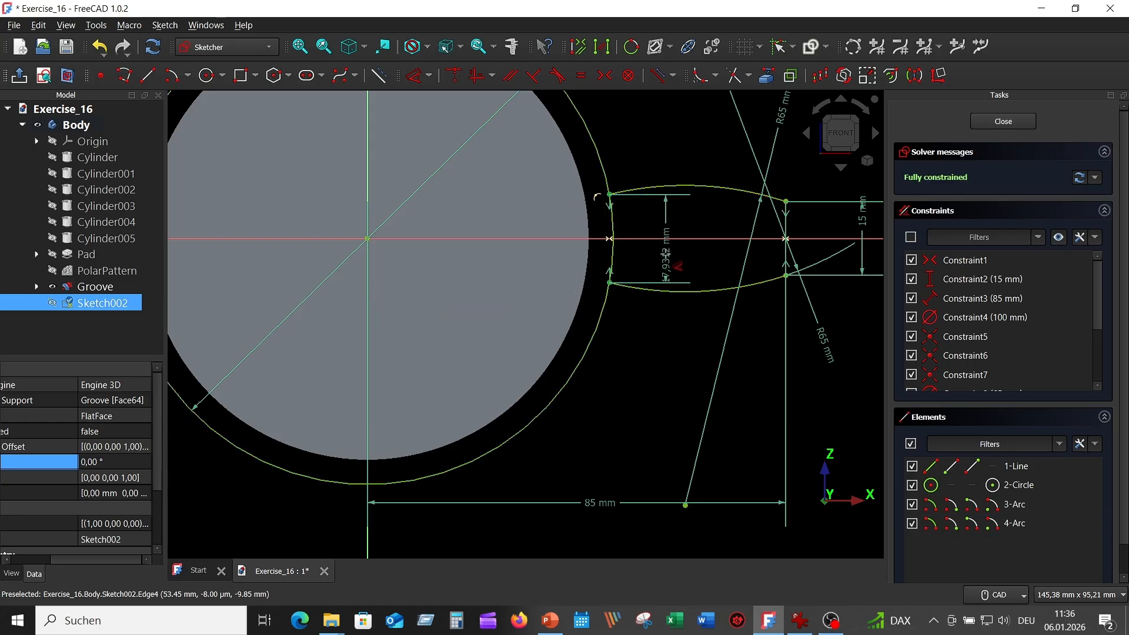
click(662, 279)
text(40)
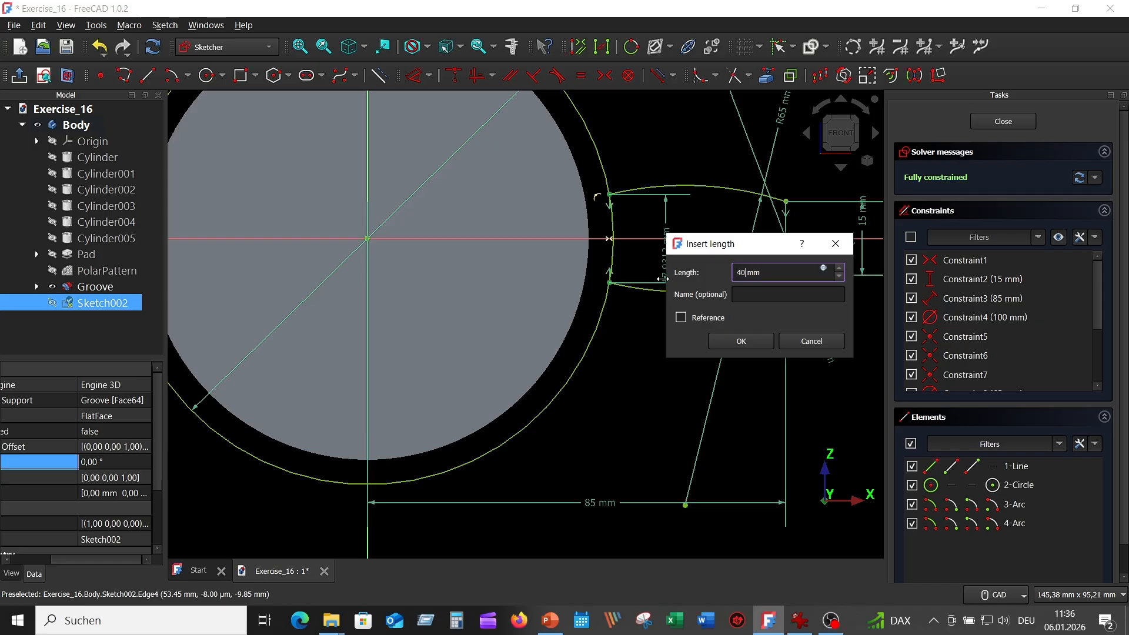
key(Return)
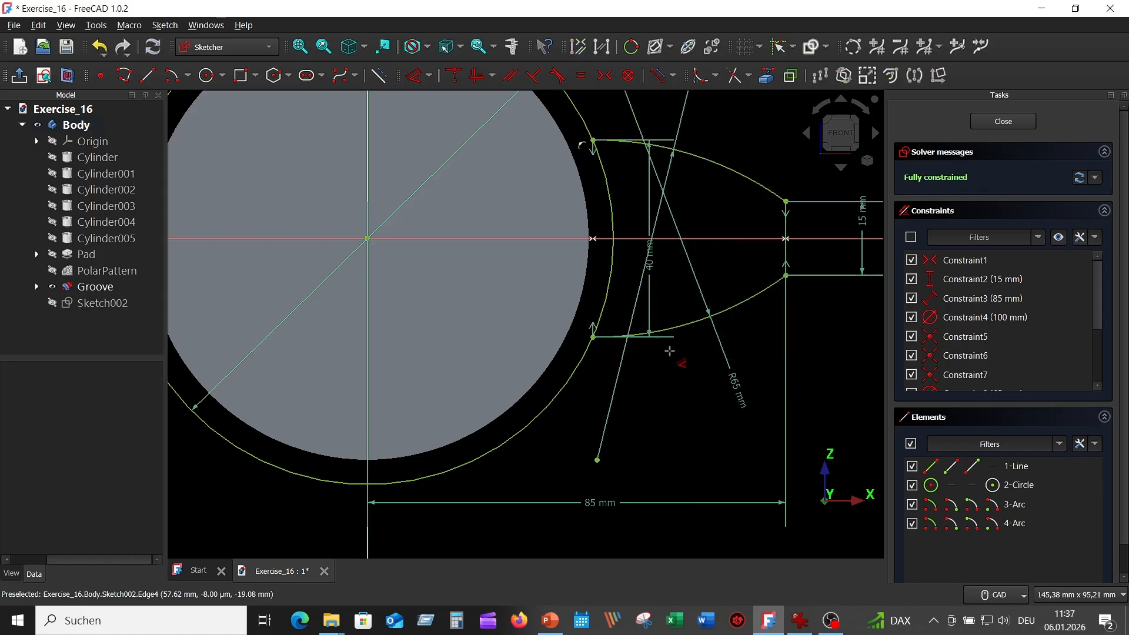
scroll(682, 364, down, 2)
middle_drag(679, 390, 650, 376)
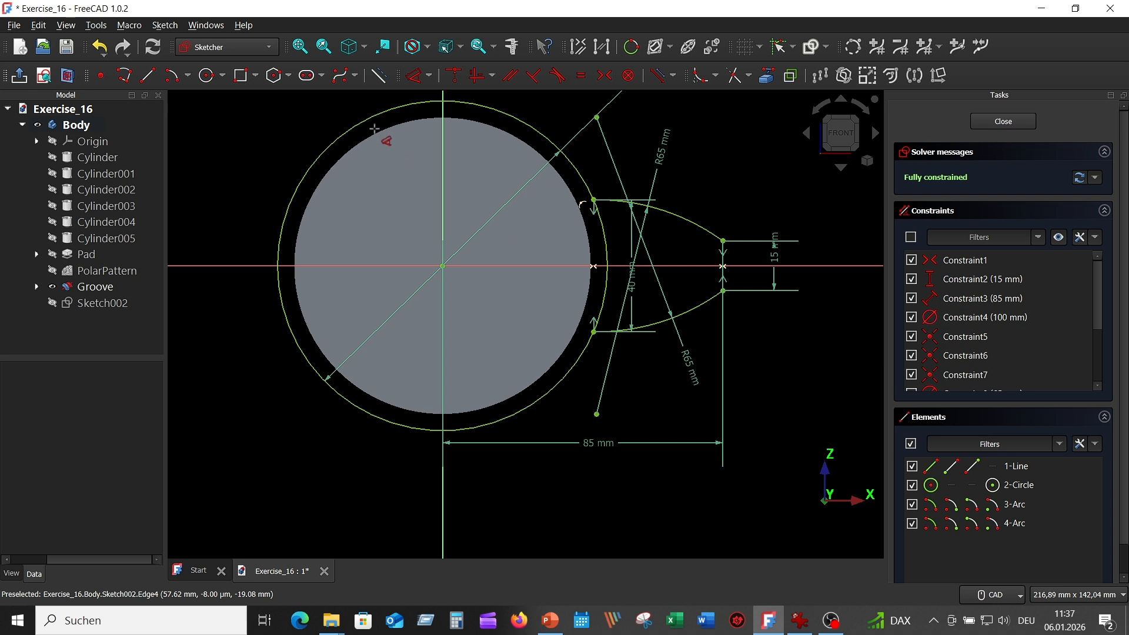
Draw an 85 mm horizontal line from the origin to the lobe tip and make it construction geometry.
click(148, 75)
click(442, 266)
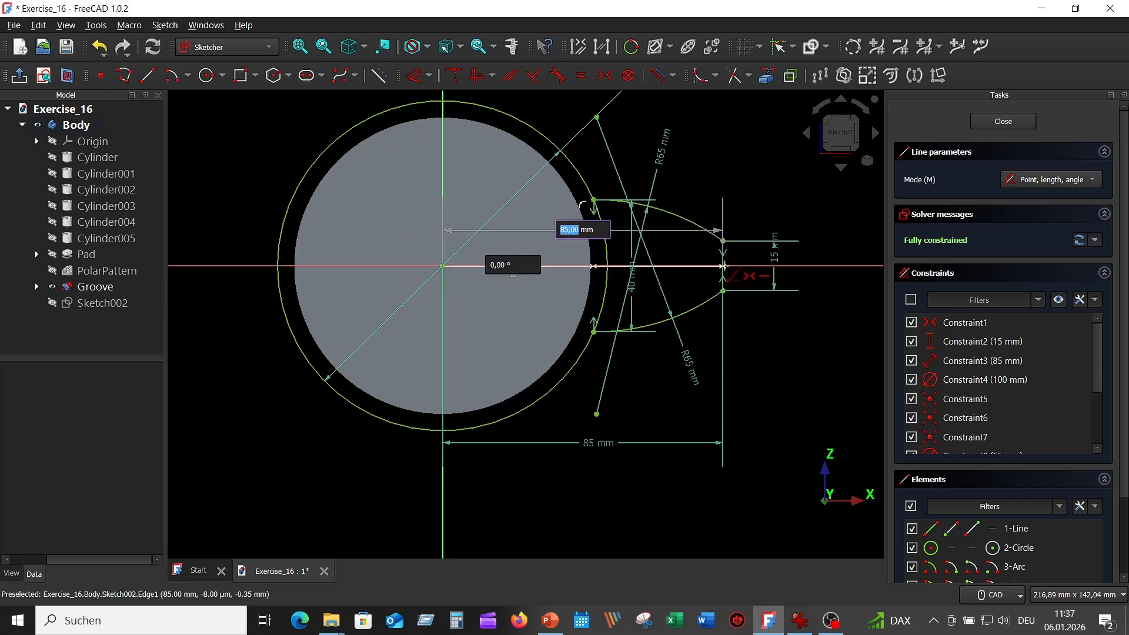
click(723, 266)
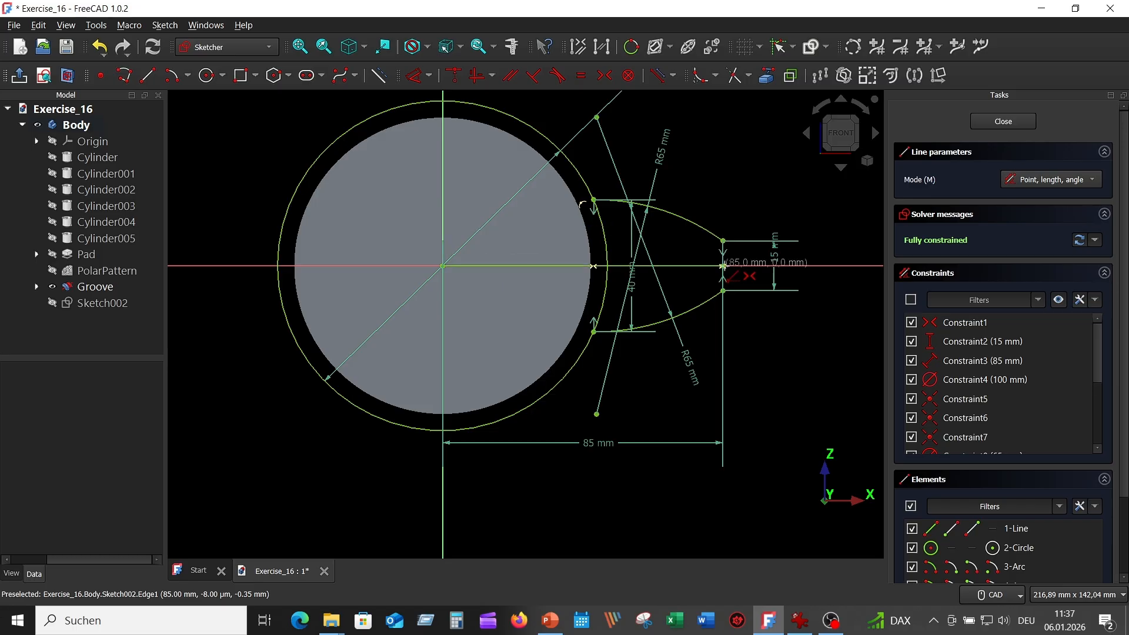
right_click(777, 360)
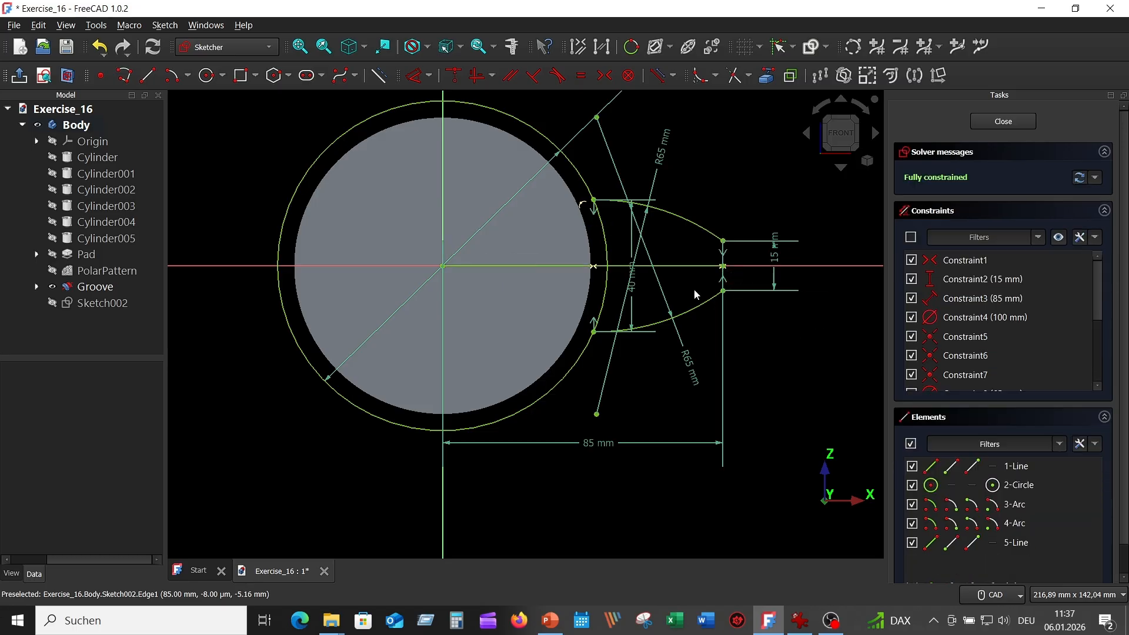
click(667, 266)
click(418, 75)
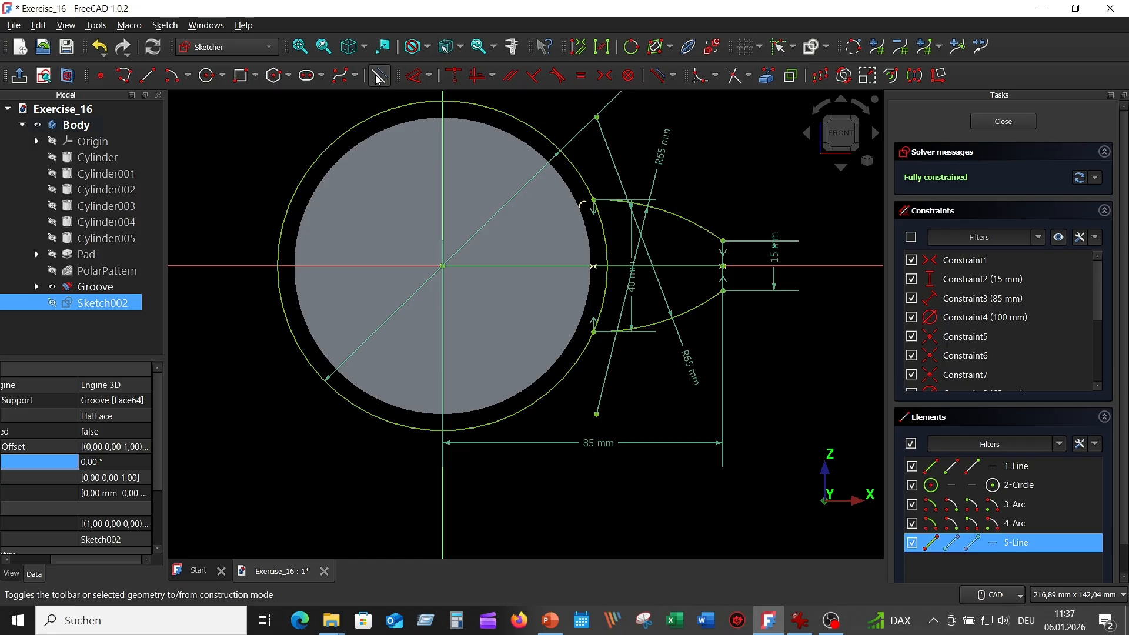
Select both R65 arcs, the vertical 85 mm line and the horizontal construction line.
click(693, 224)
scroll(778, 316, up, 2)
scroll(778, 314, up, 2)
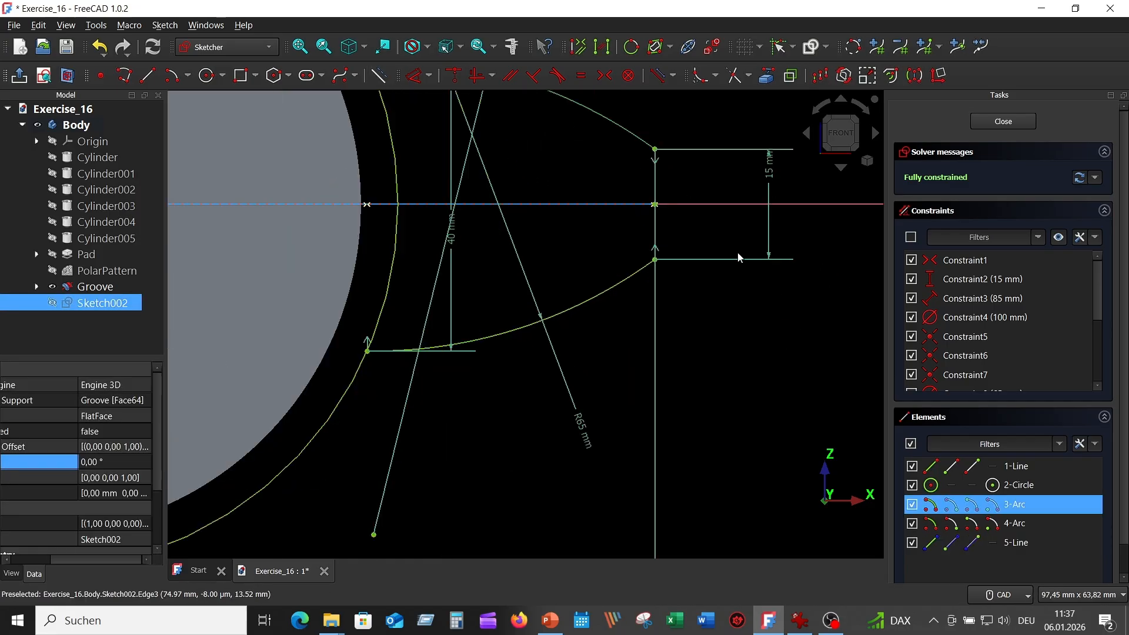
click(657, 161)
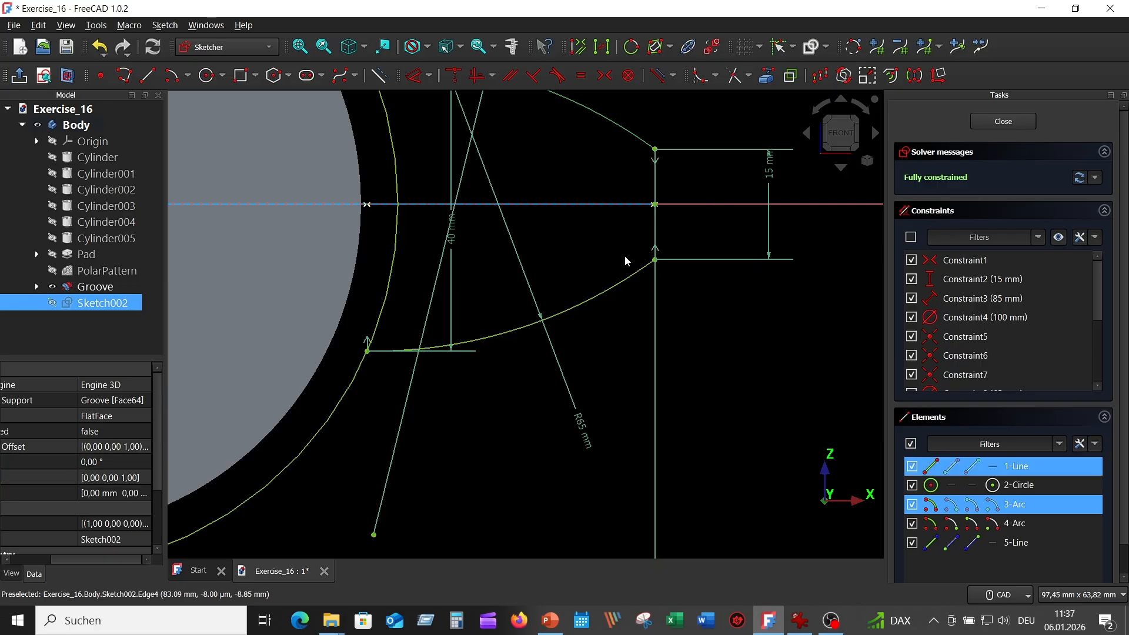
click(621, 278)
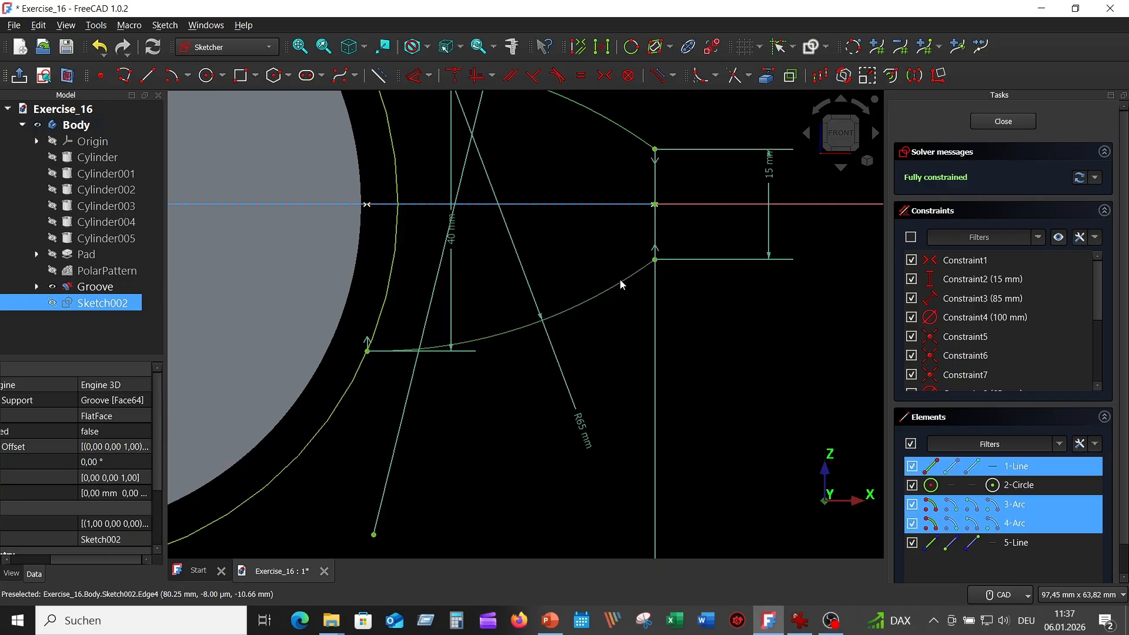
click(590, 206)
scroll(597, 268, down, 4)
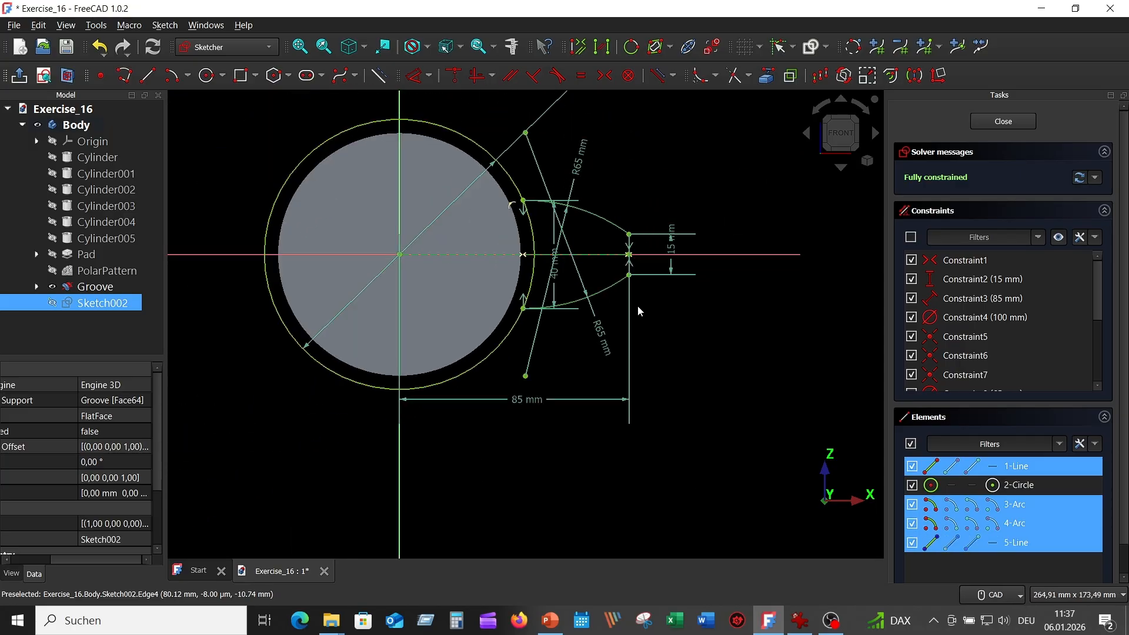
mouse_move(682, 348)
middle_down()
mouse_move(751, 341)
mouse_move(757, 352)
middle_up()
scroll(728, 303, up, 1)
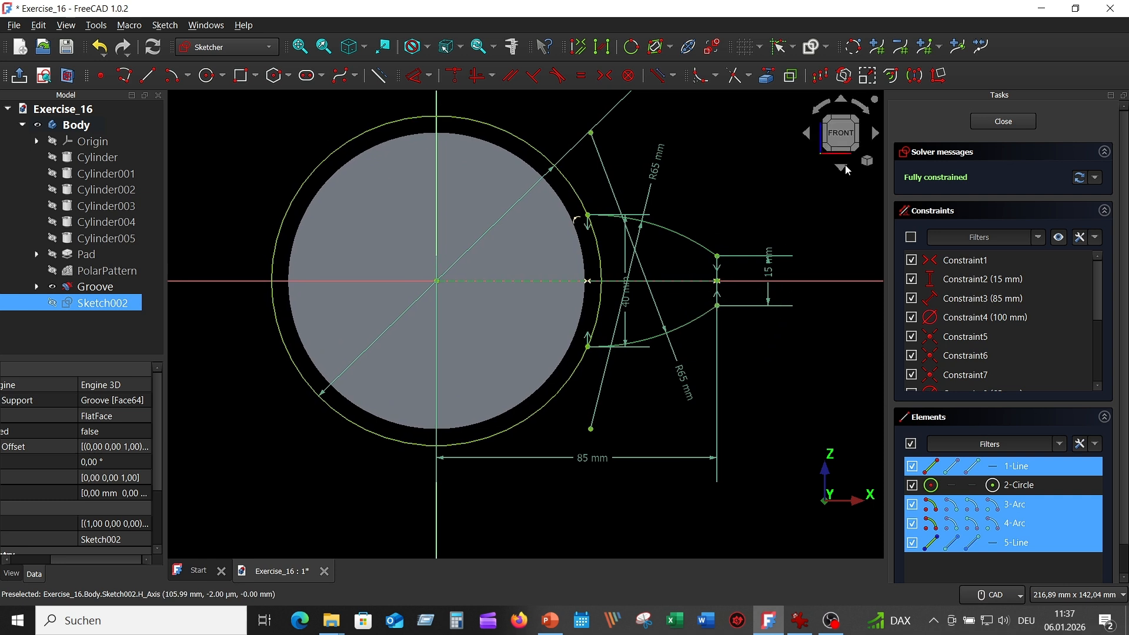
Start a polar copy with 5 copies and equal constraints, centred on the sketch origin.
click(844, 75)
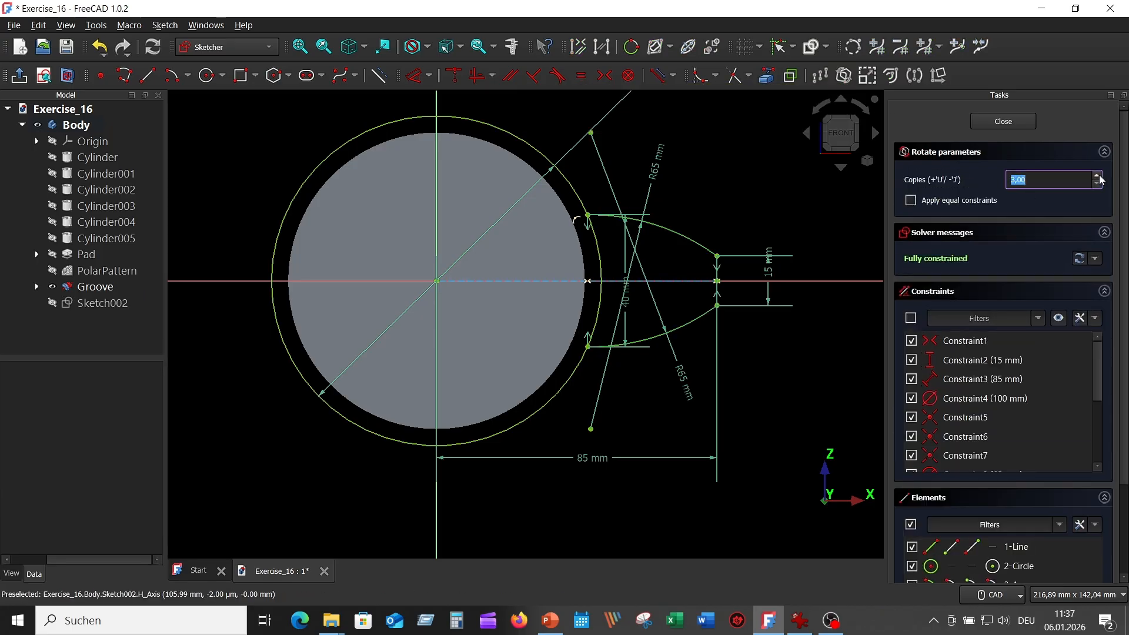
click(1100, 180)
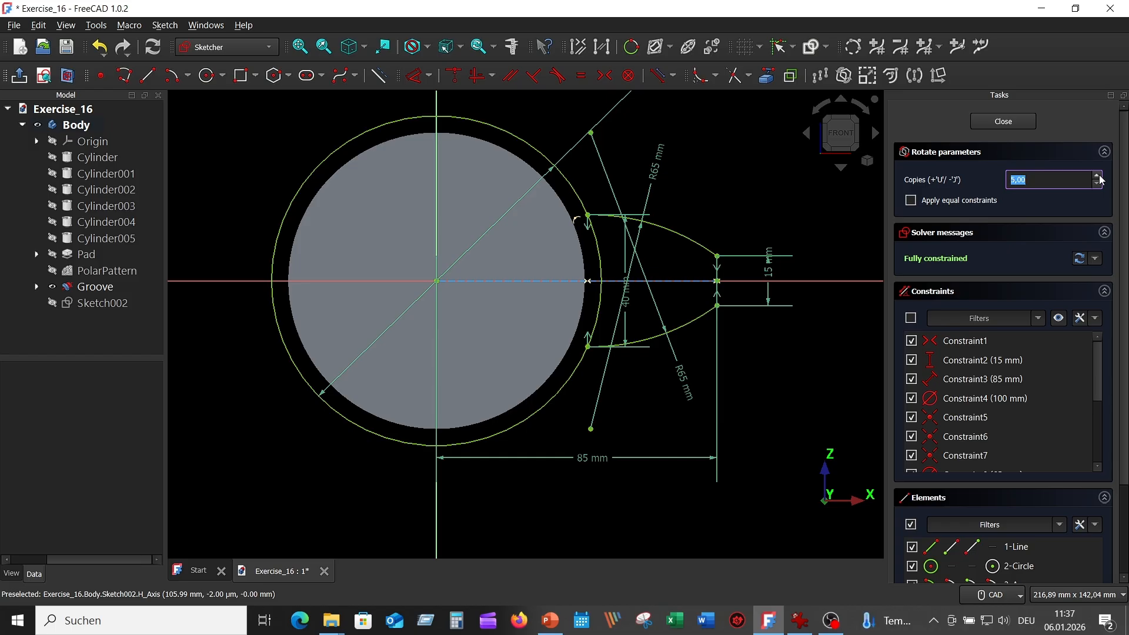
click(918, 201)
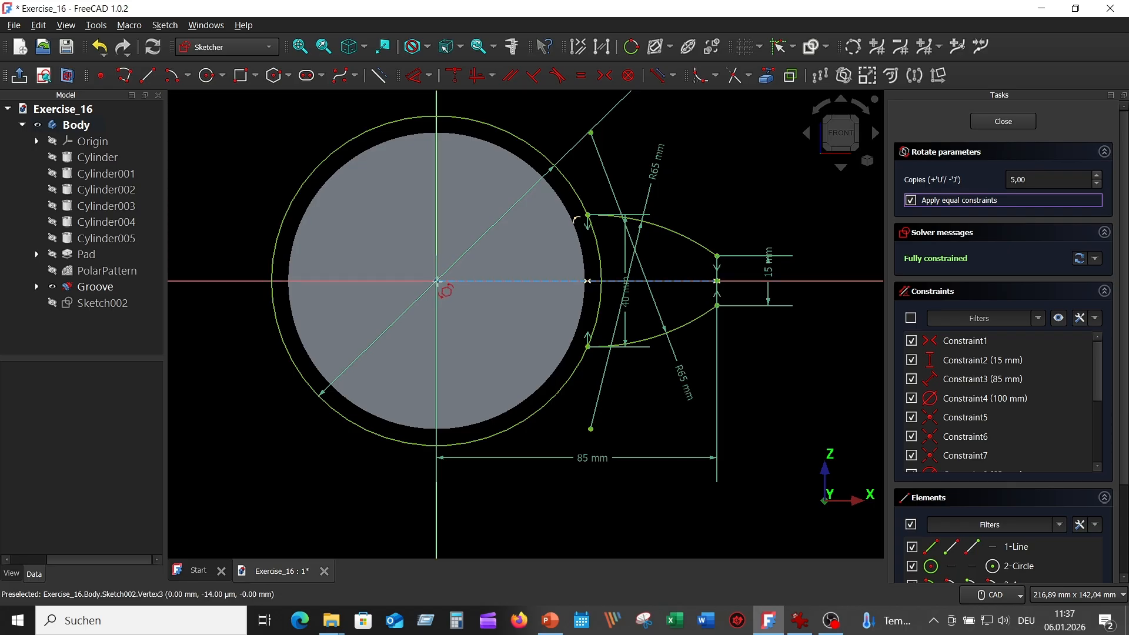
click(437, 280)
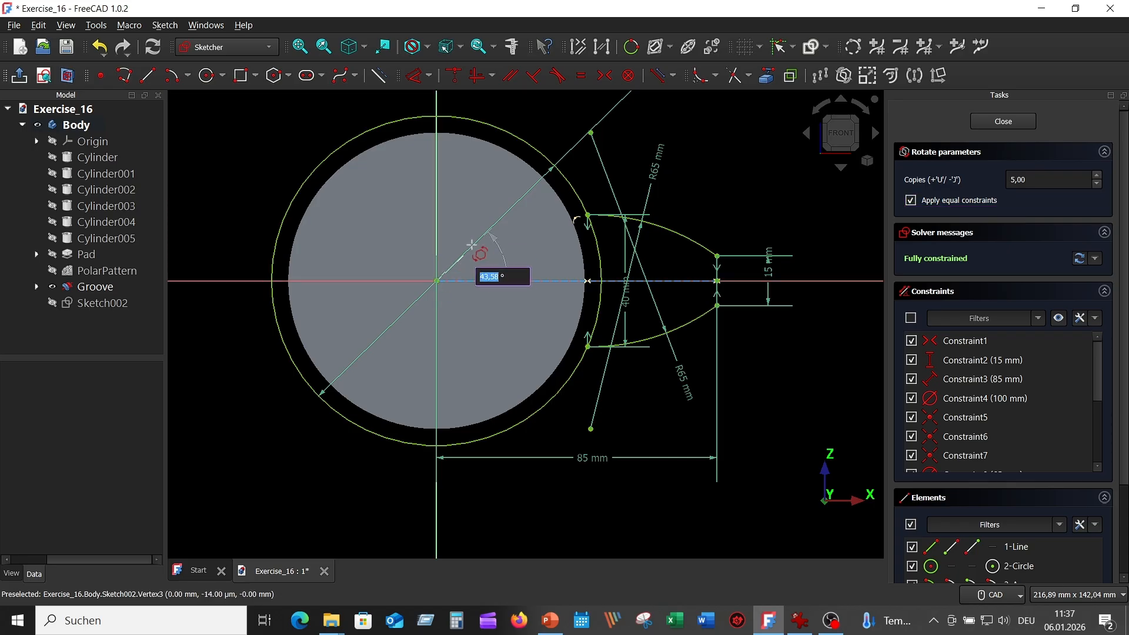
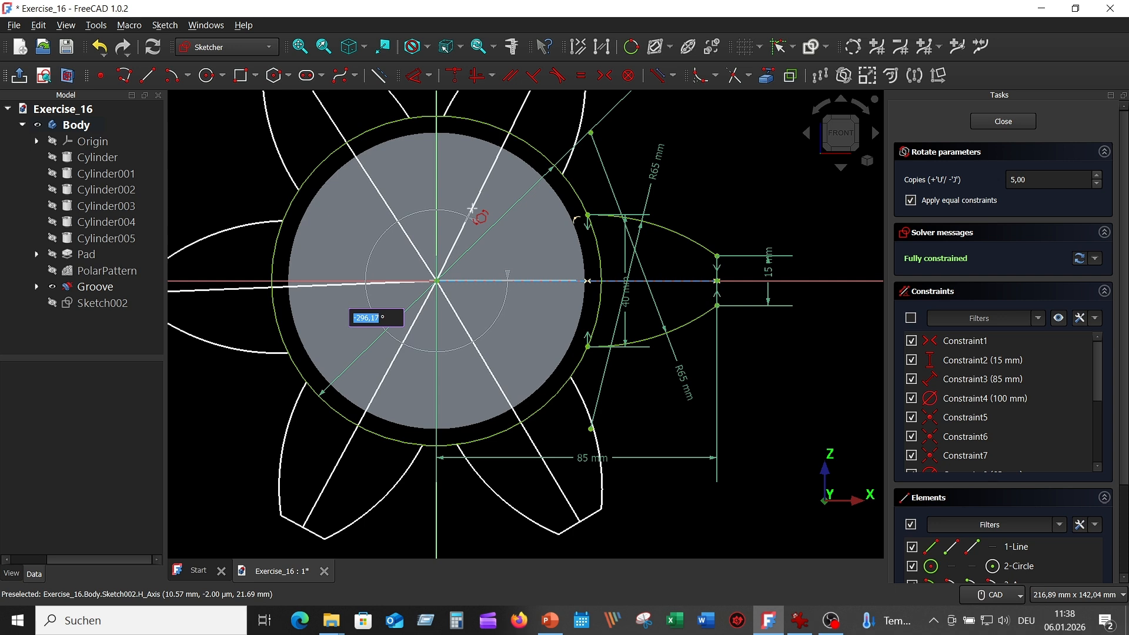
Set the polar copy angle to -300° to create five equal rotated copies of the lobe.
text(-300)
key(Return)
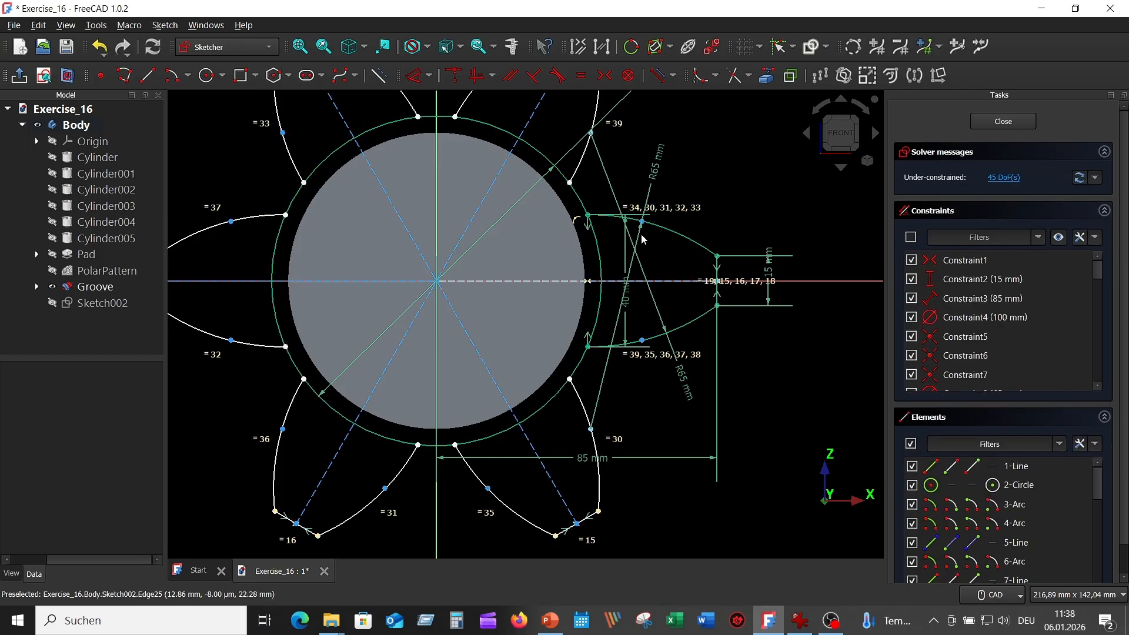
Constrain the lower-right, bottom, lower-left and left lobe endpoints onto the outer circle.
scroll(696, 290, down, 1)
scroll(632, 420, down, 1)
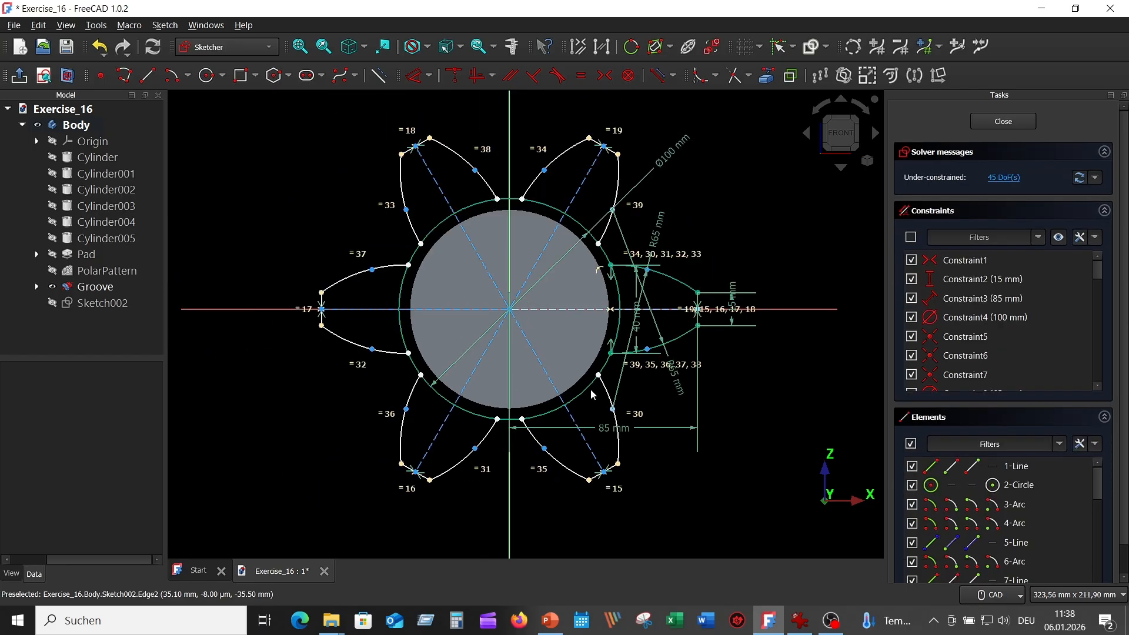
click(599, 378)
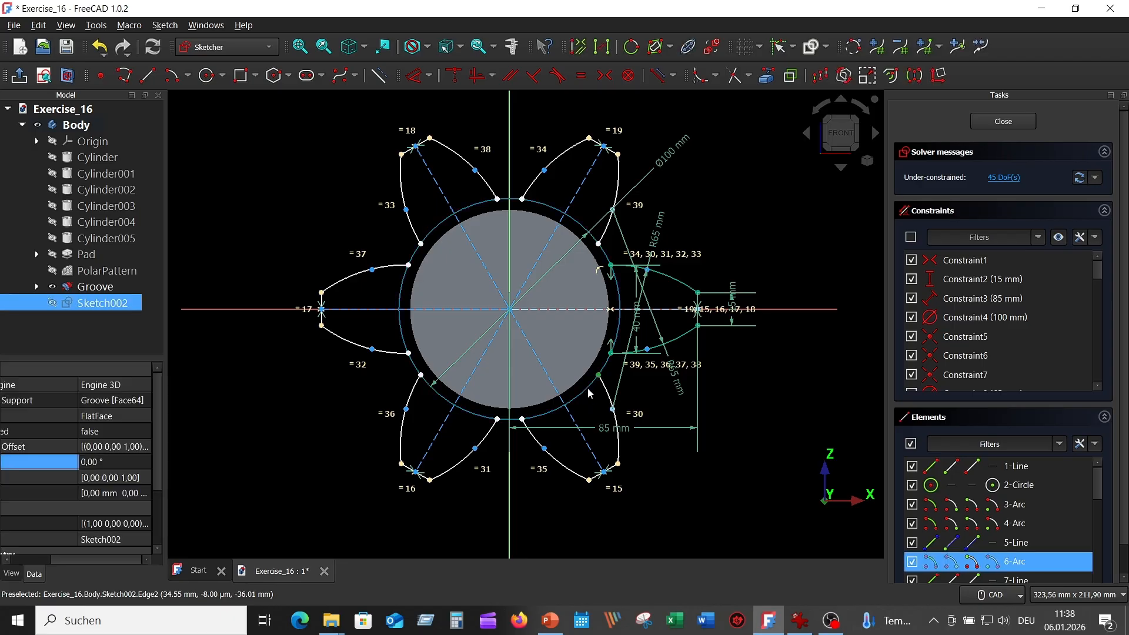
click(588, 390)
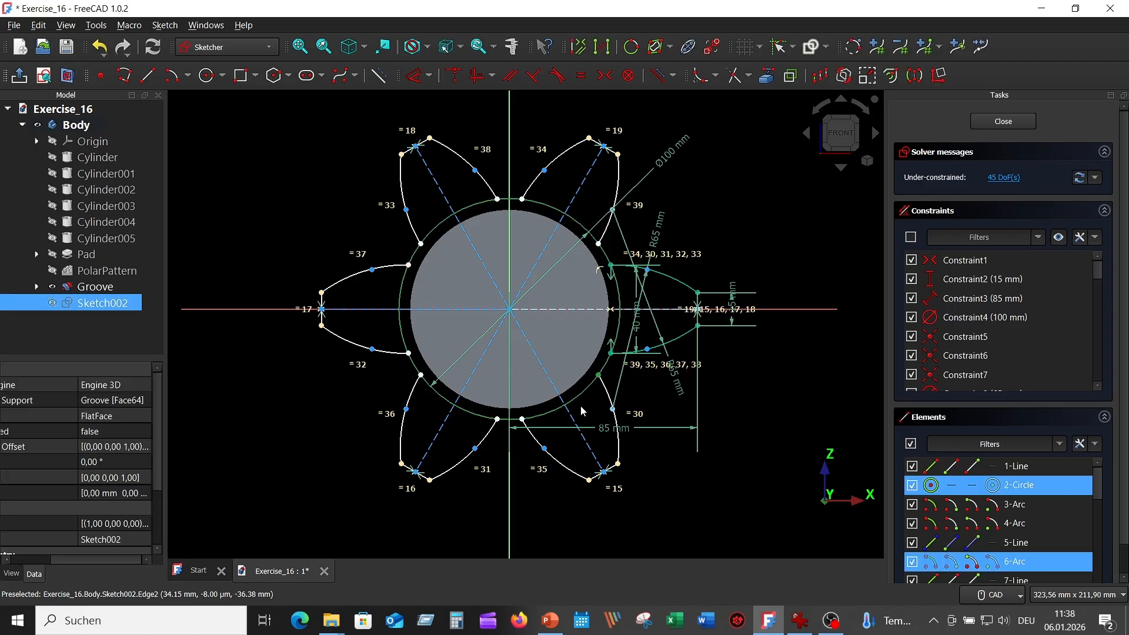
click(476, 75)
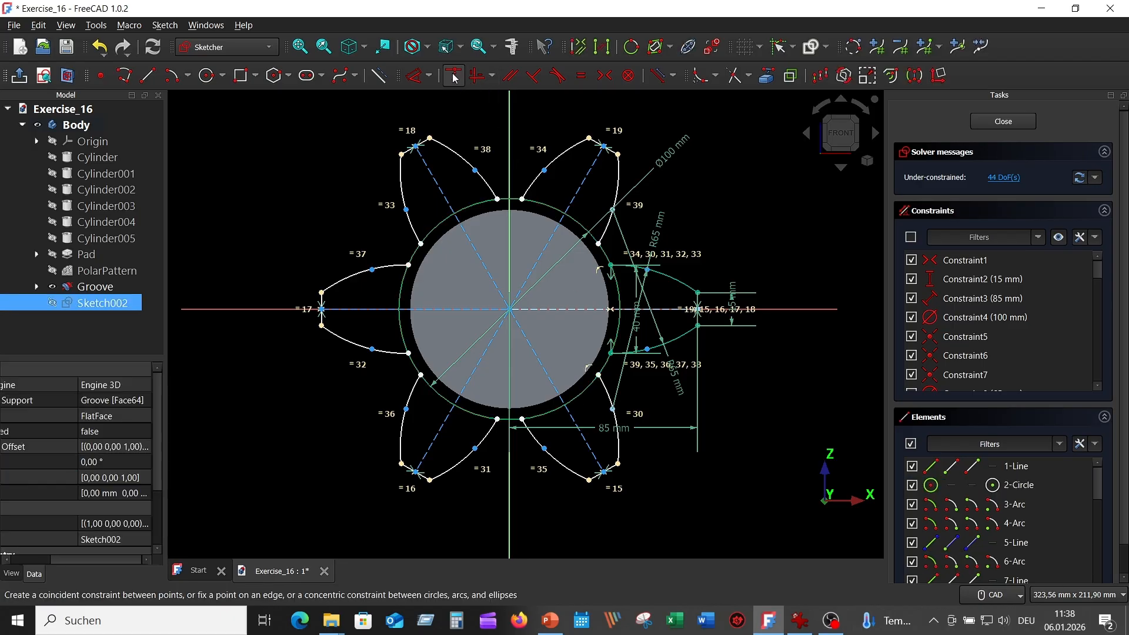
click(521, 419)
click(541, 418)
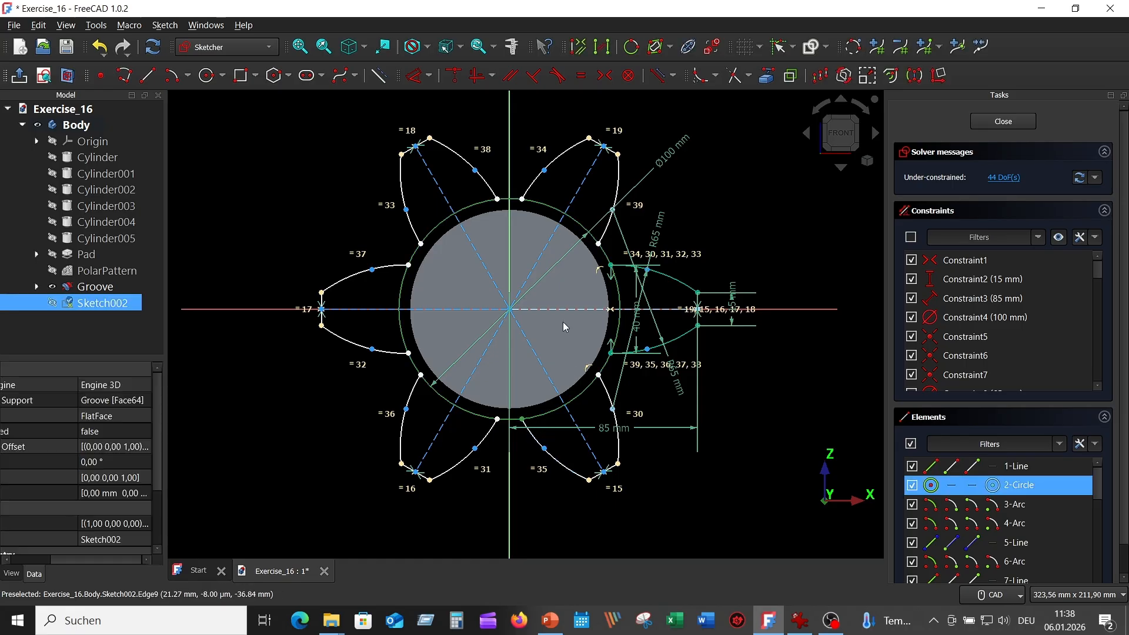
click(454, 76)
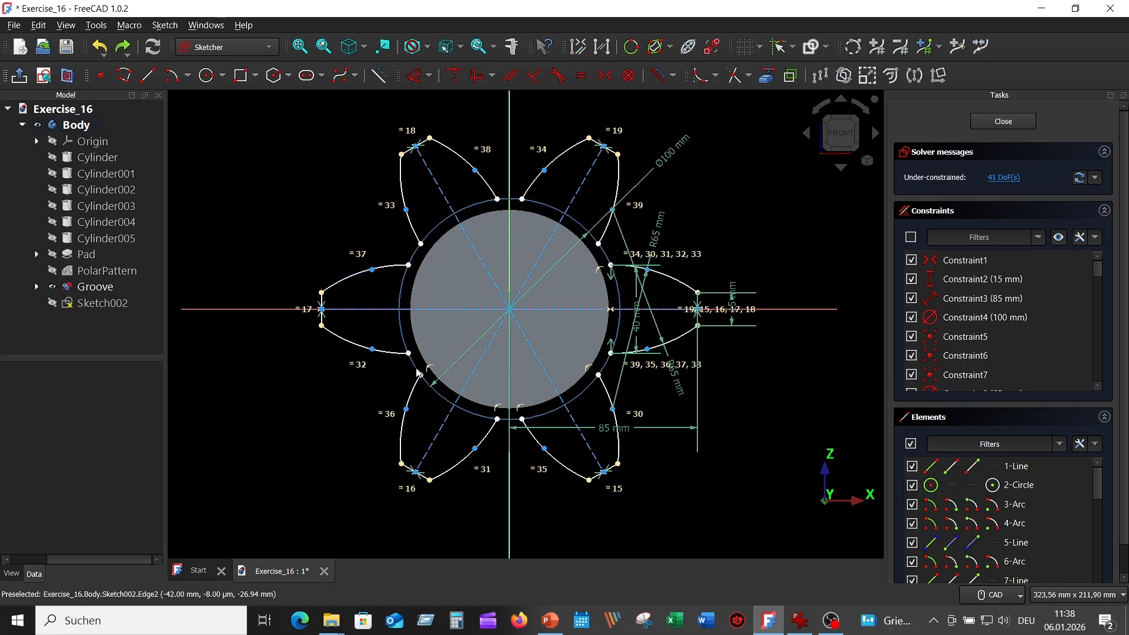
click(410, 353)
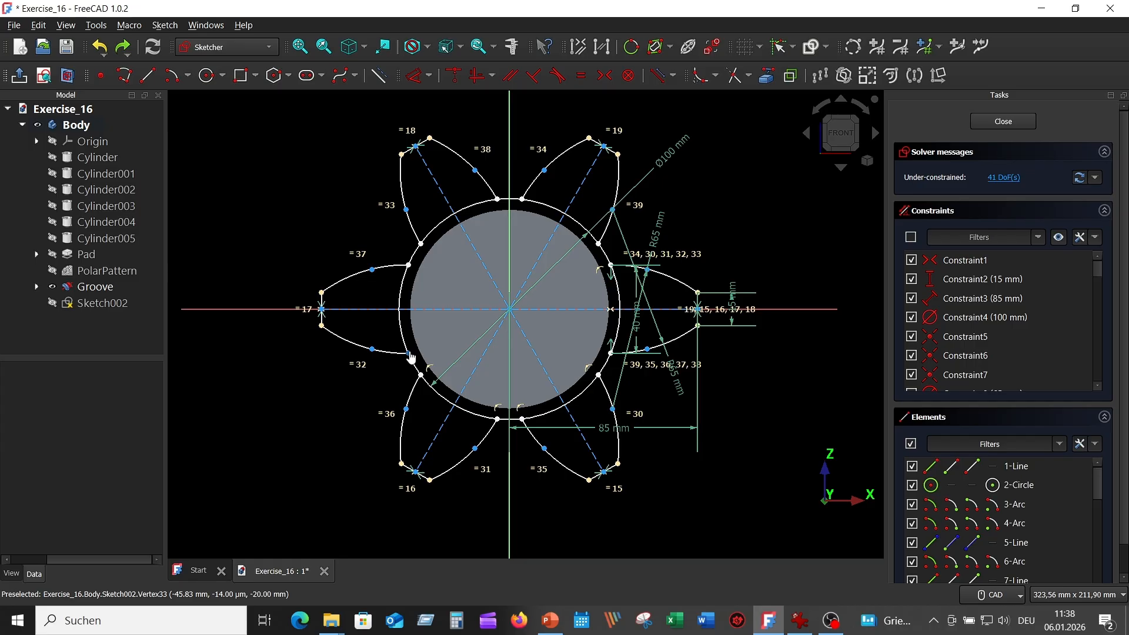
click(401, 340)
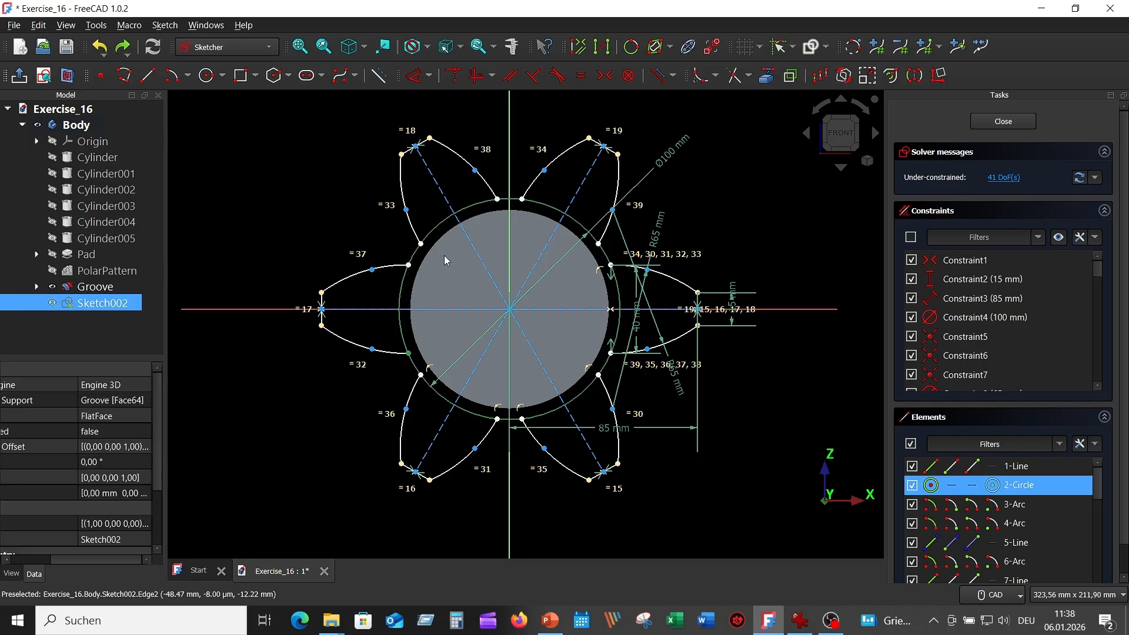
click(453, 76)
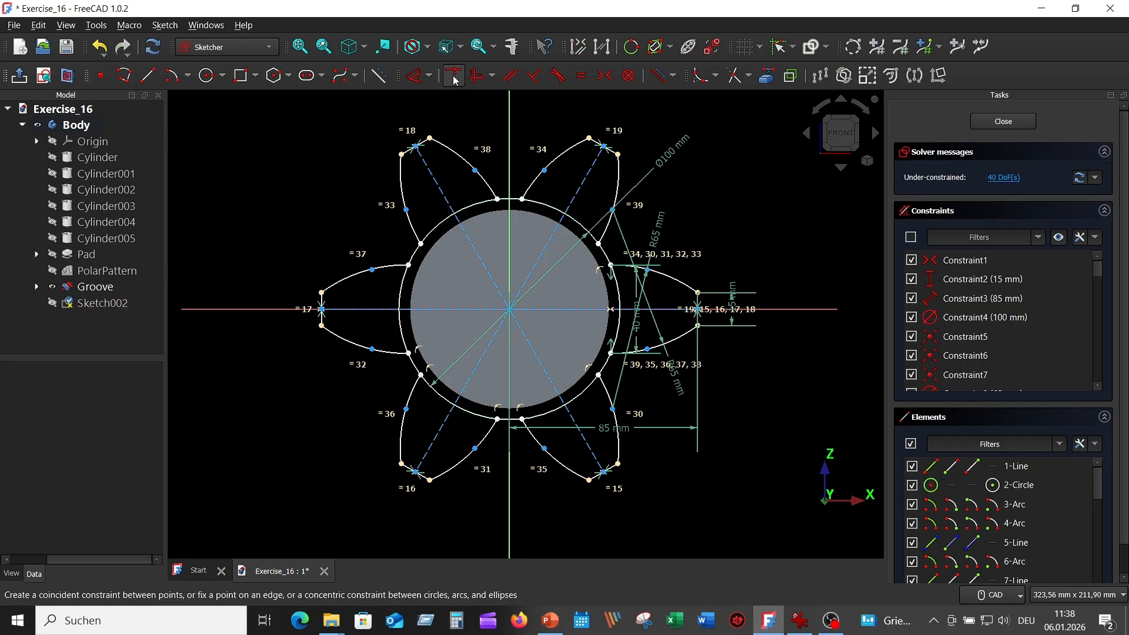
click(410, 268)
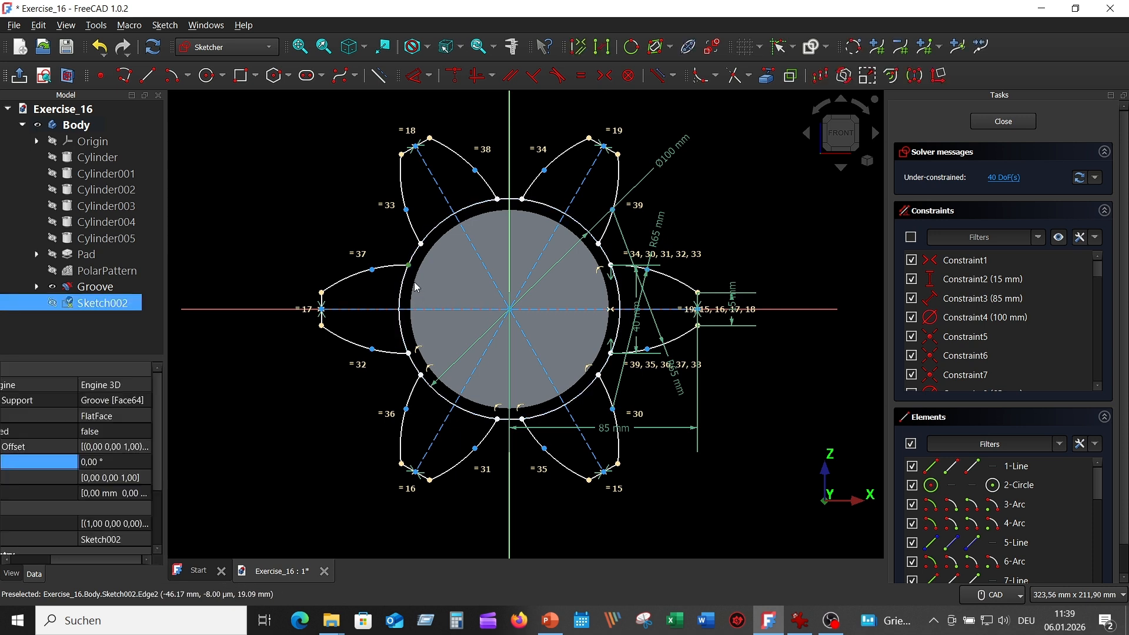
click(405, 283)
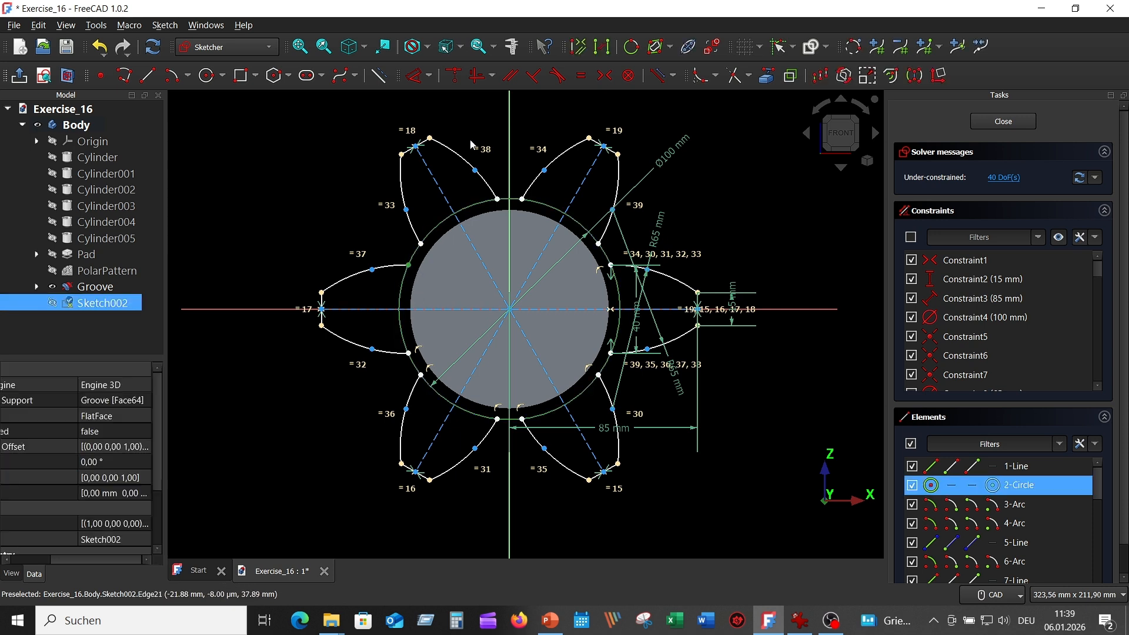
click(457, 77)
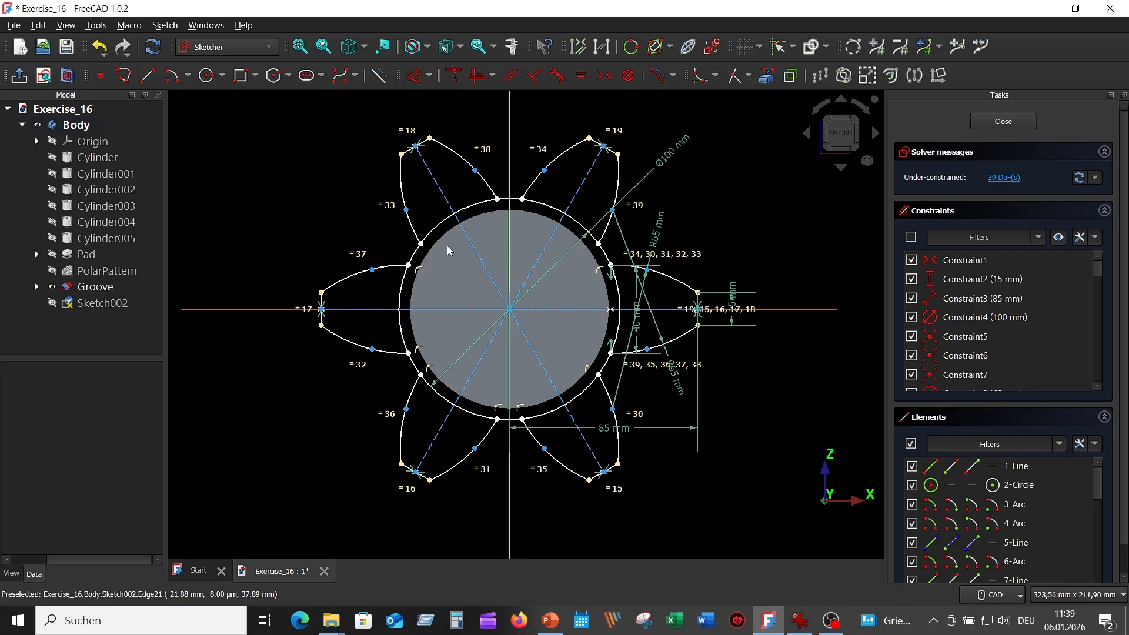
Put the upper-left, top, top-right and right lobe endpoints onto the outer circle.
click(423, 248)
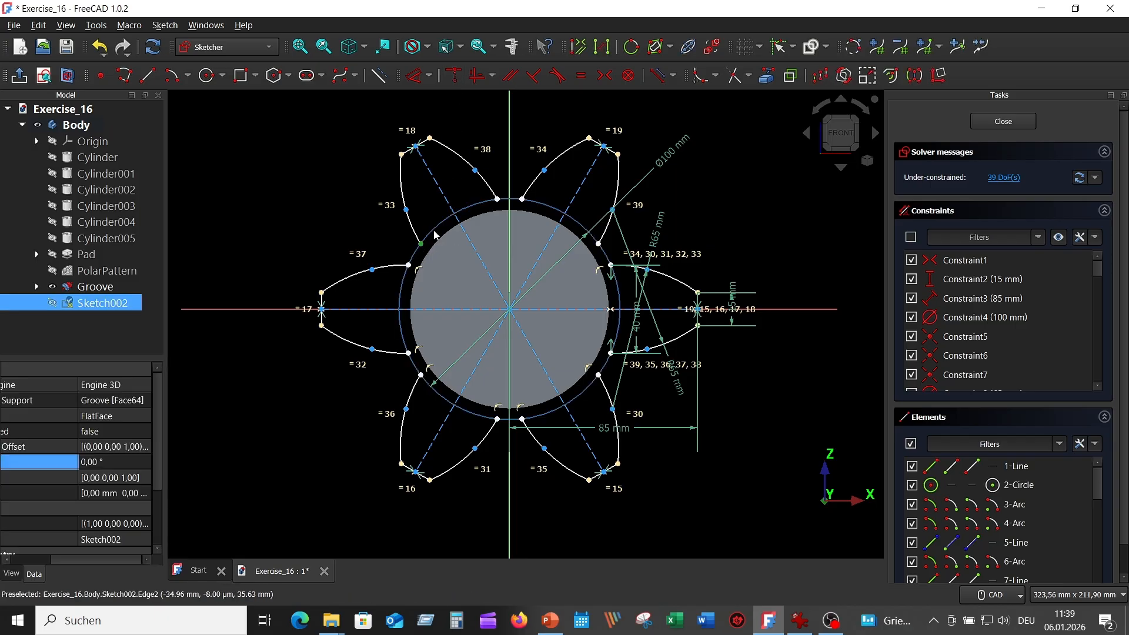
click(434, 235)
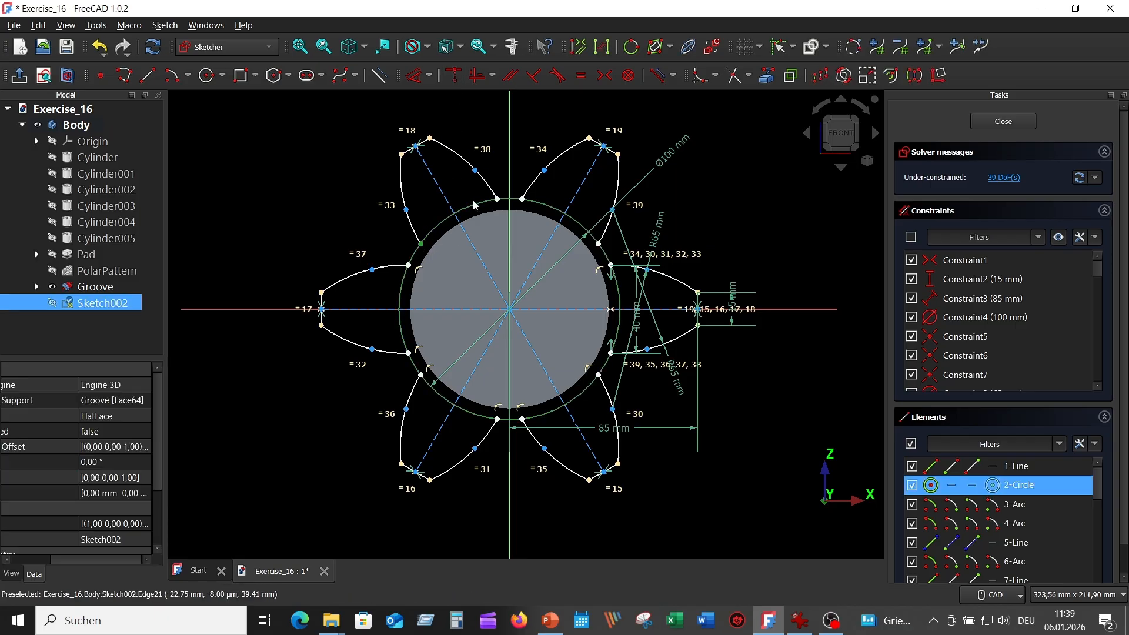
click(457, 80)
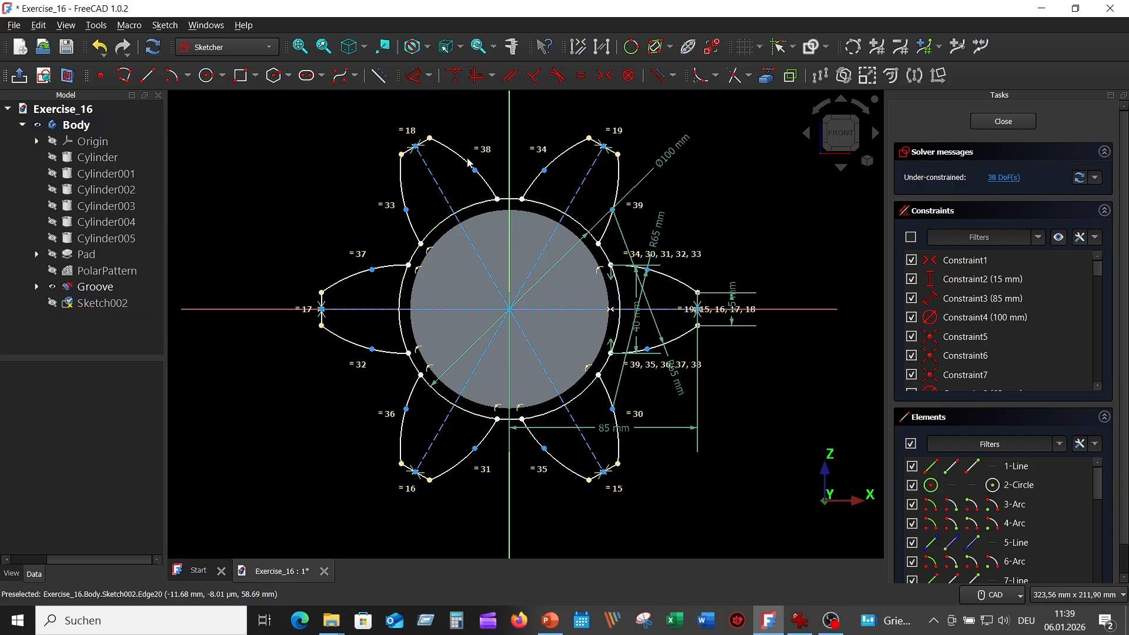
click(497, 200)
click(483, 203)
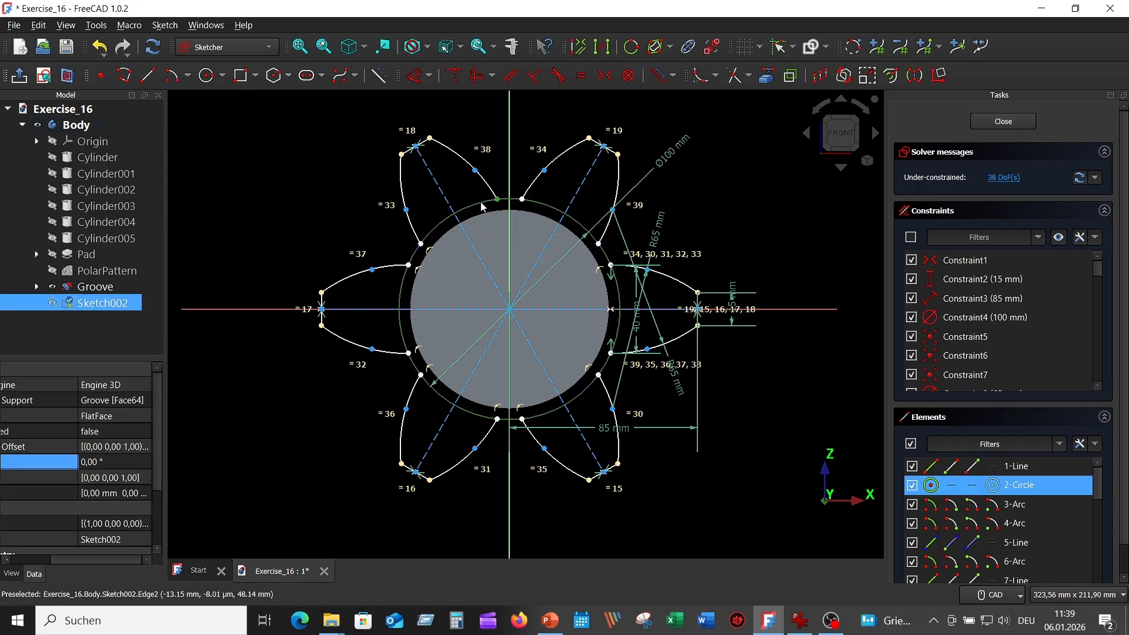
click(454, 75)
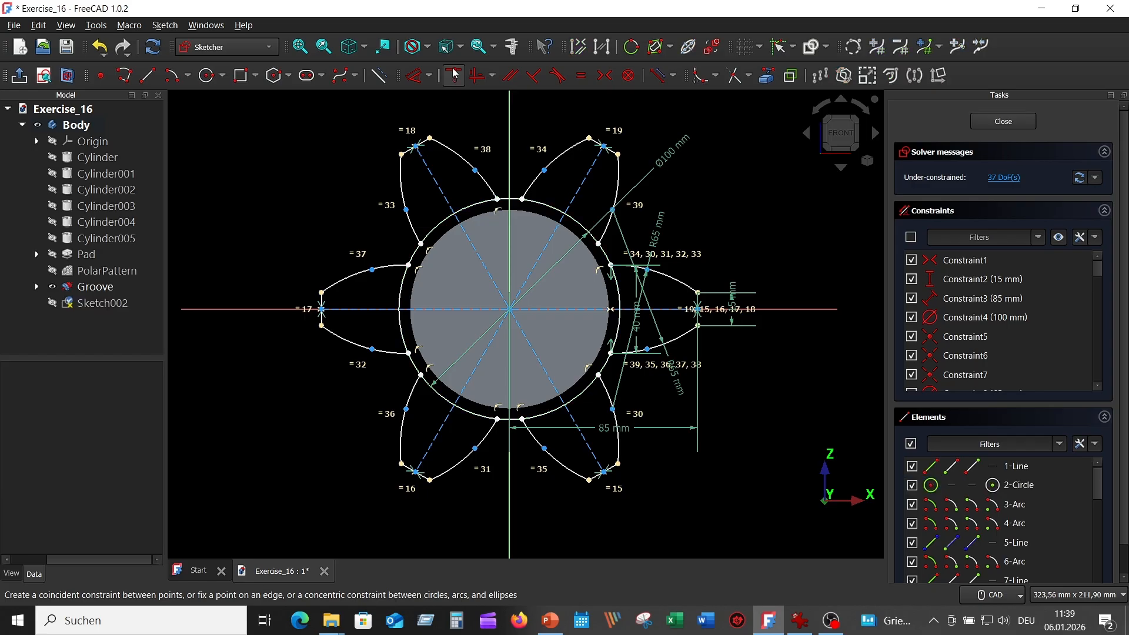
click(522, 200)
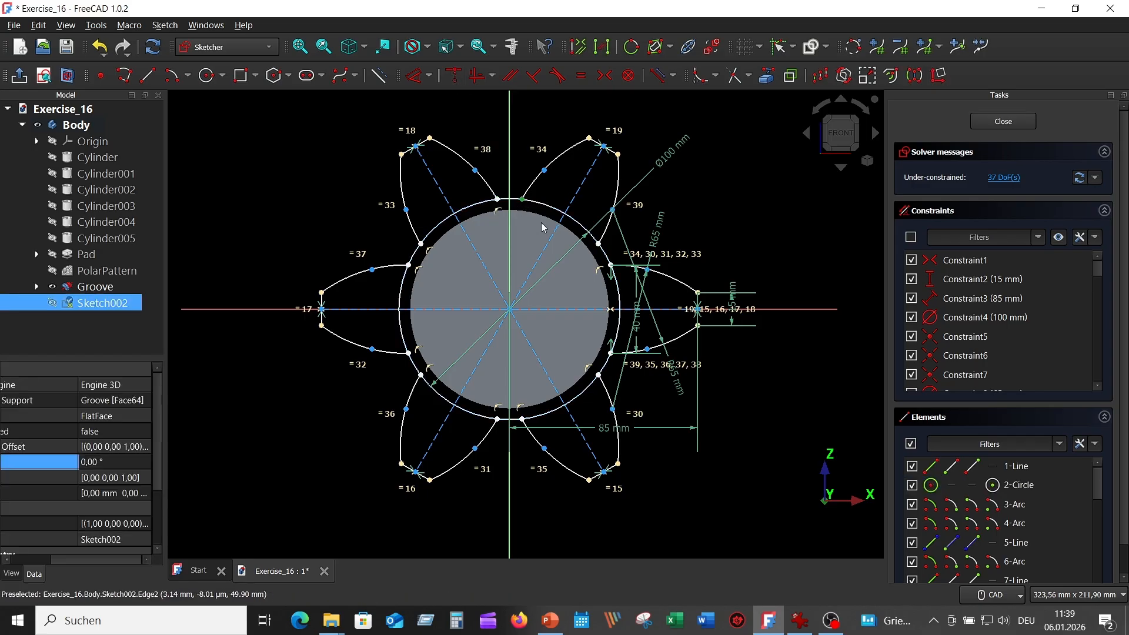
click(536, 204)
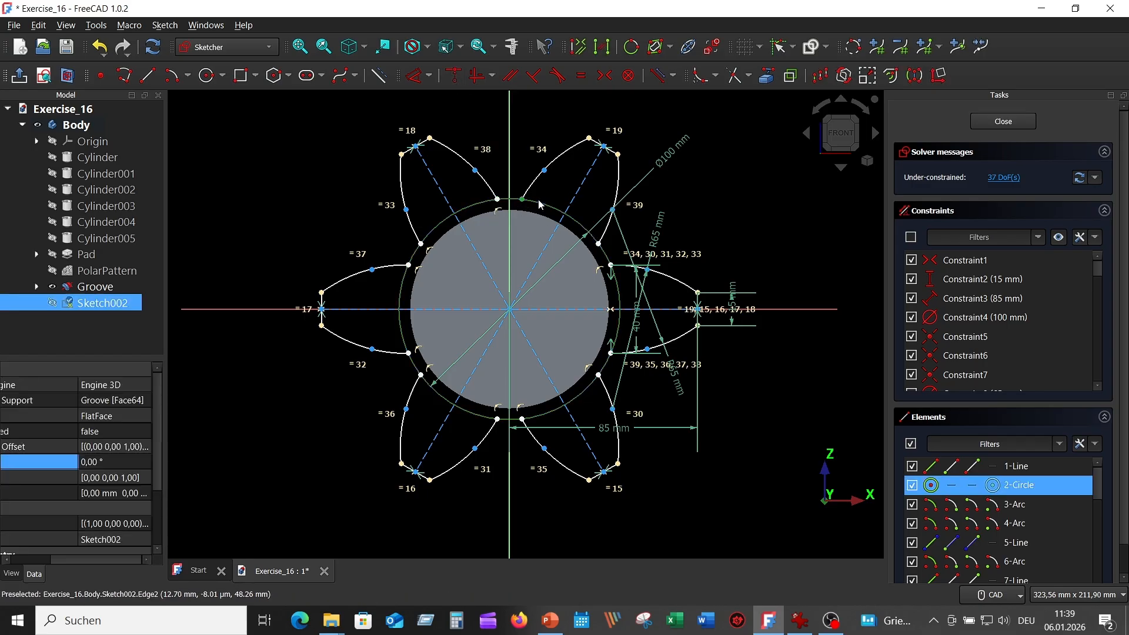
click(453, 76)
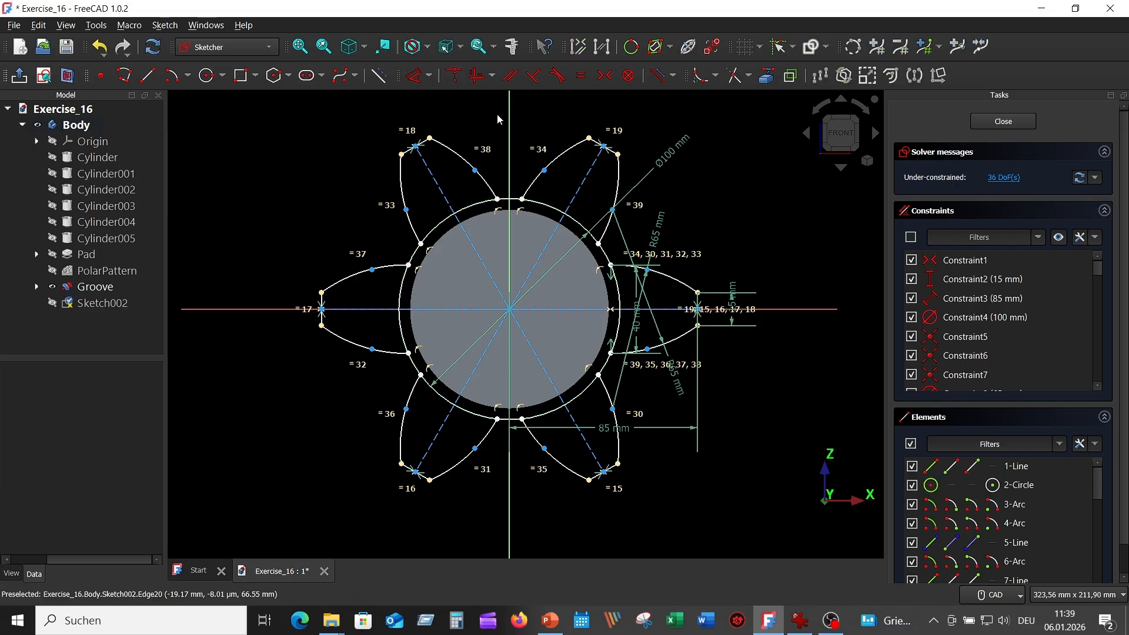
click(598, 244)
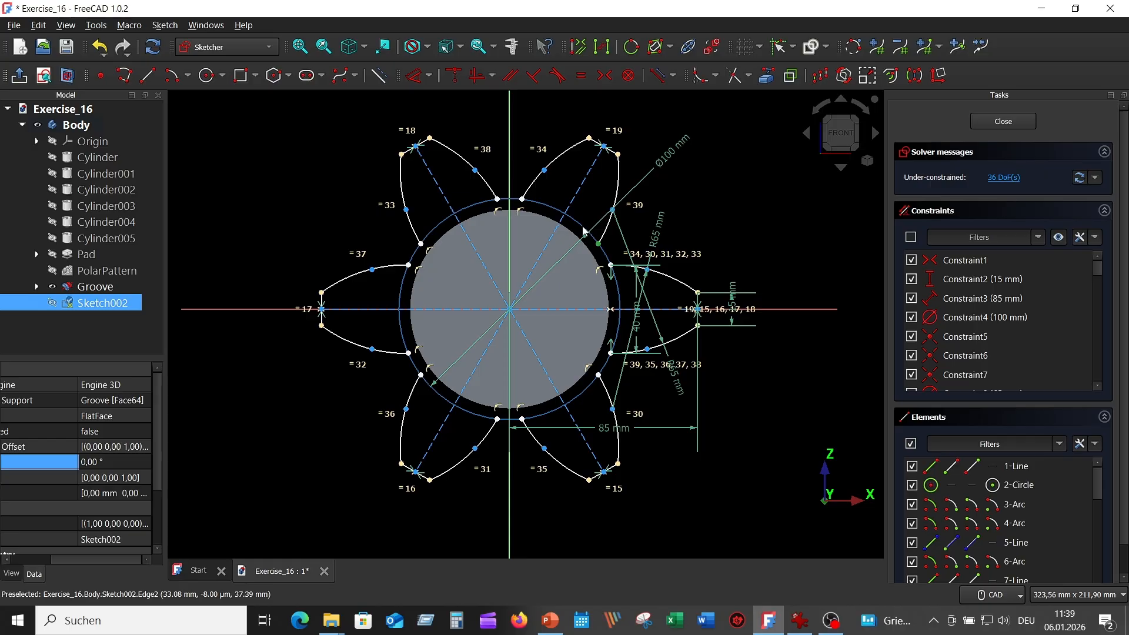
click(458, 78)
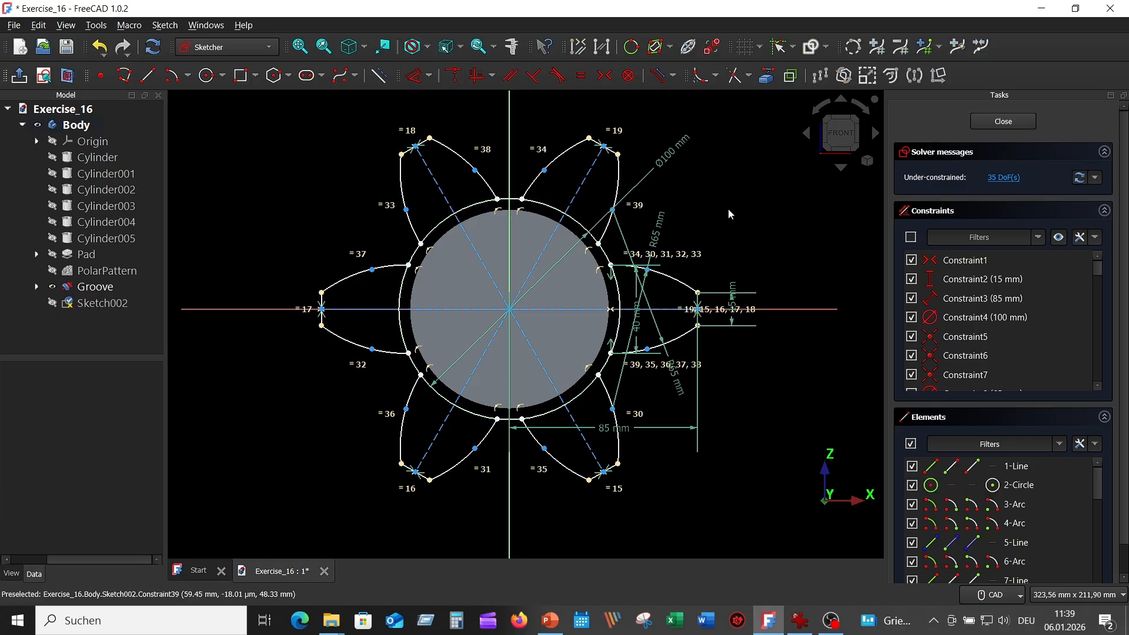
Trim the outer circle pieces and leftover arc between the petals, then hide all constraints.
click(740, 78)
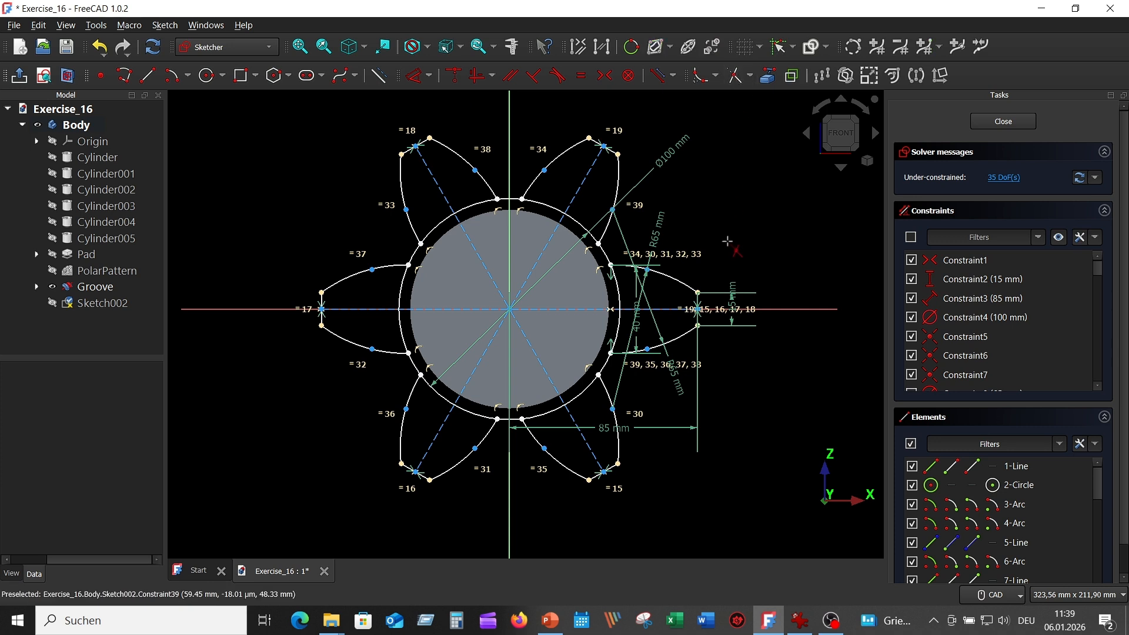
click(618, 288)
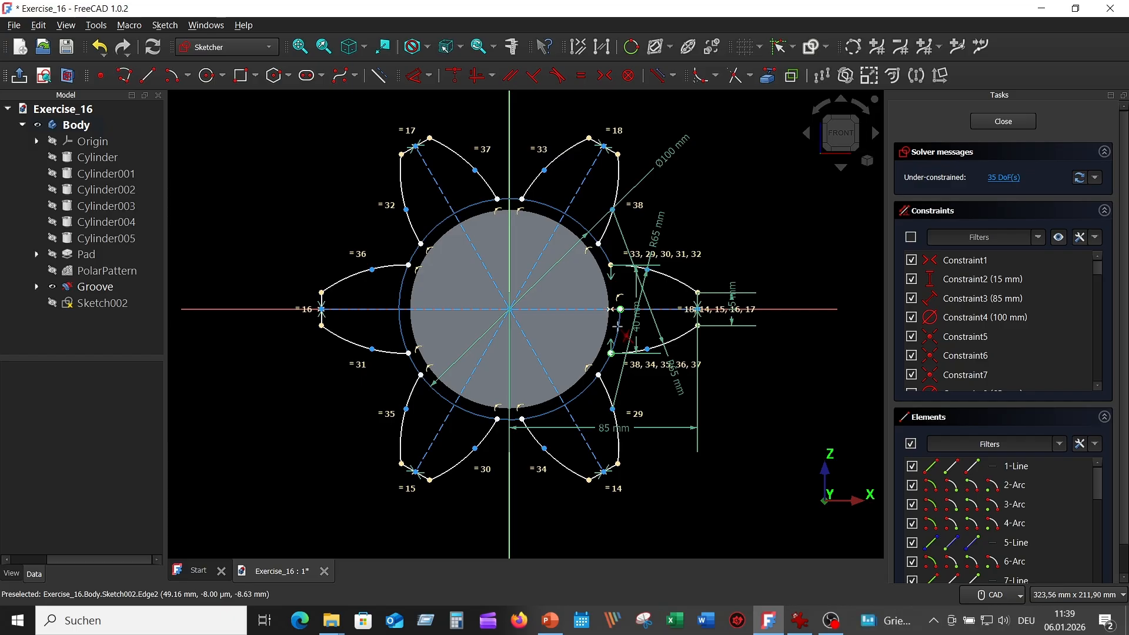
click(582, 391)
click(545, 411)
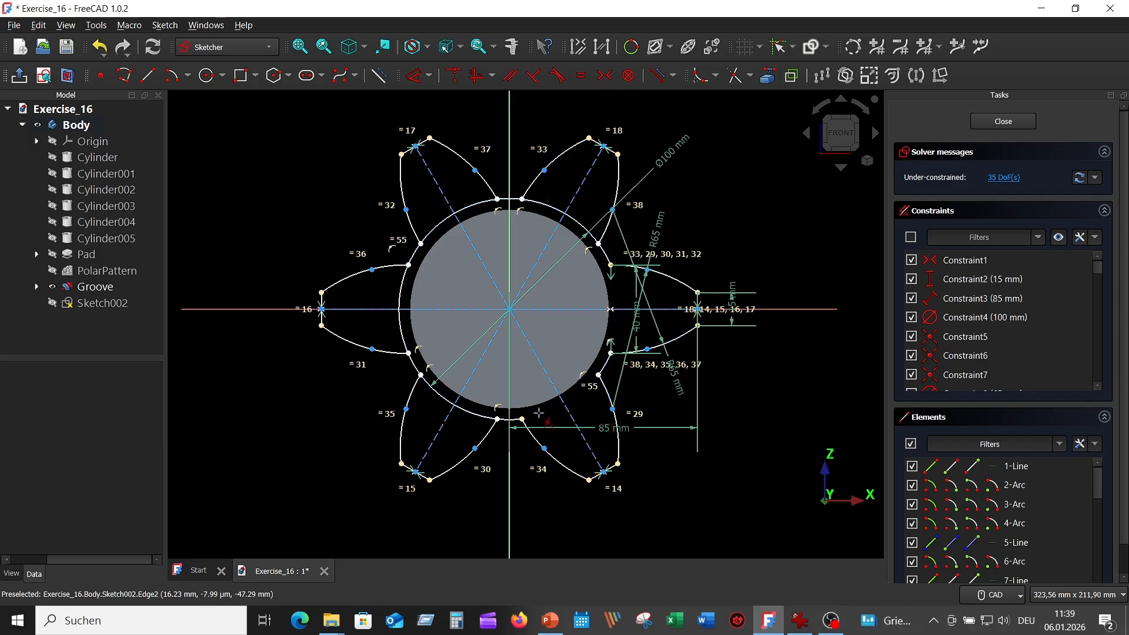
click(470, 411)
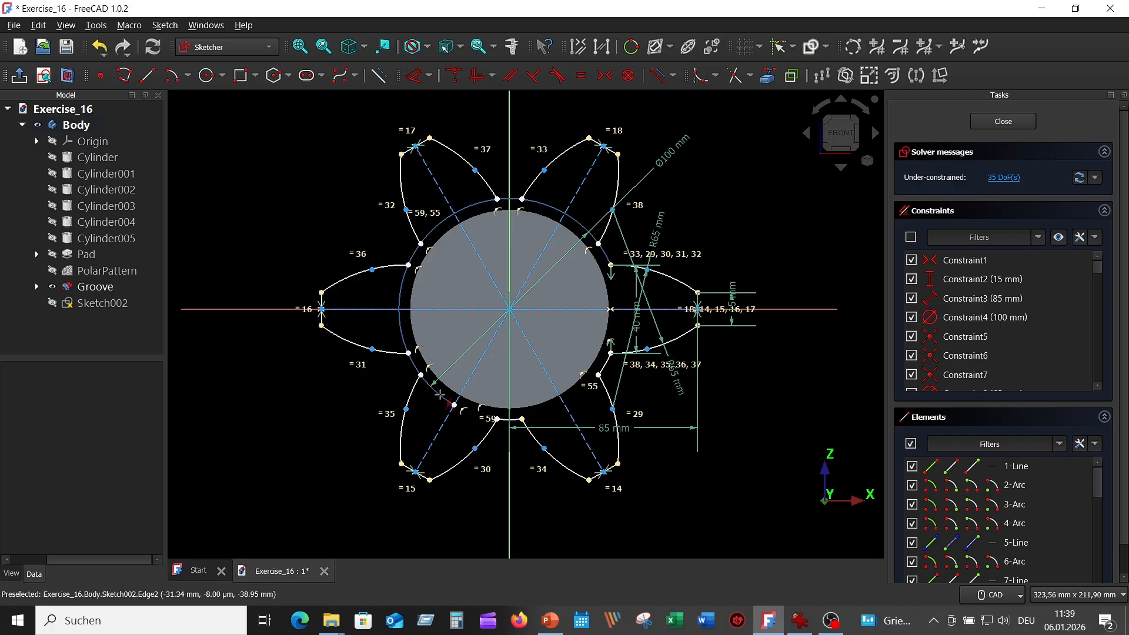
click(440, 394)
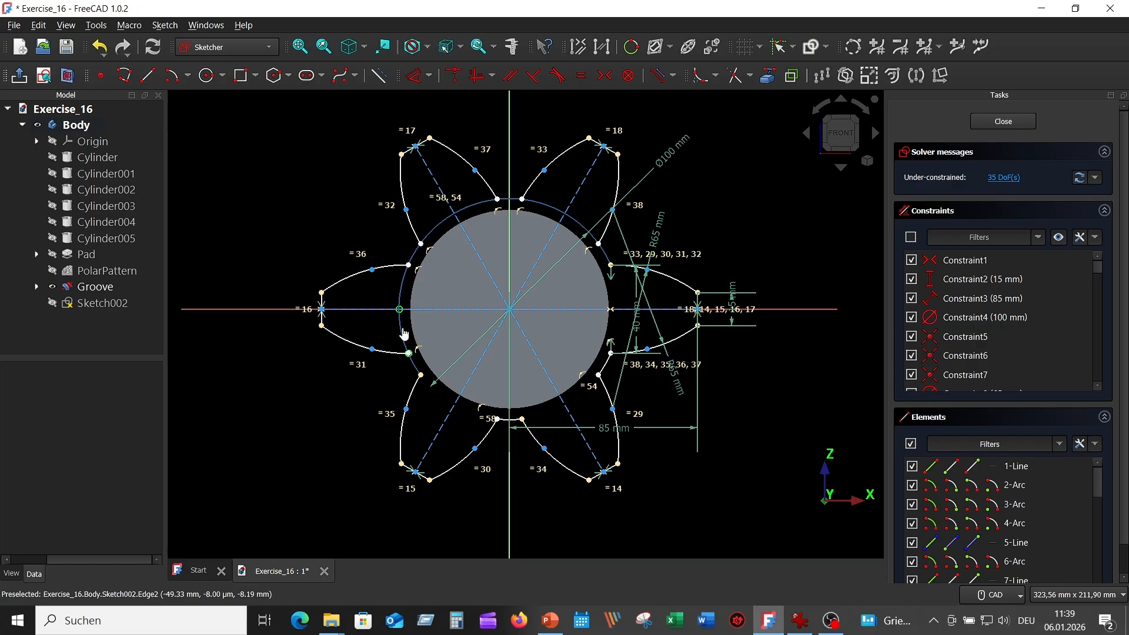
click(404, 336)
click(399, 294)
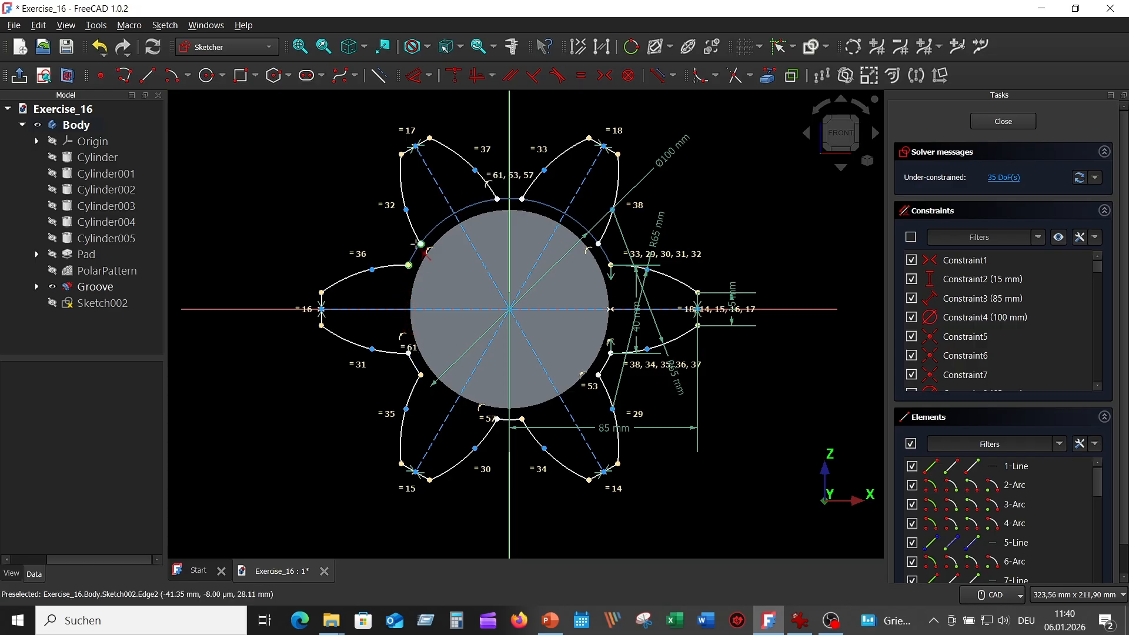
click(435, 228)
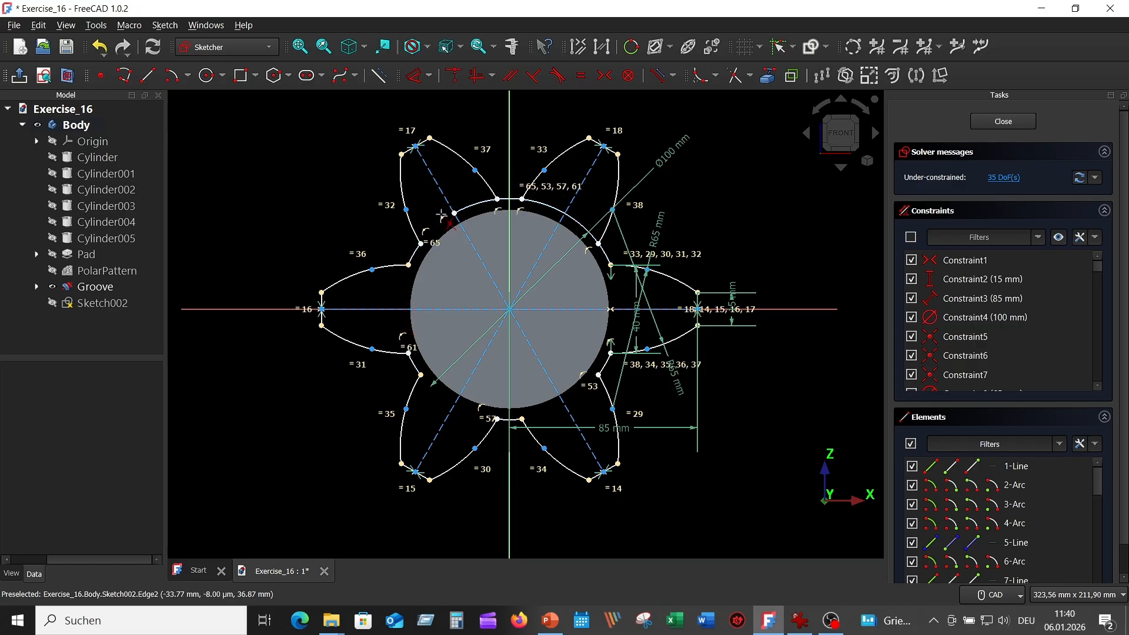
click(475, 204)
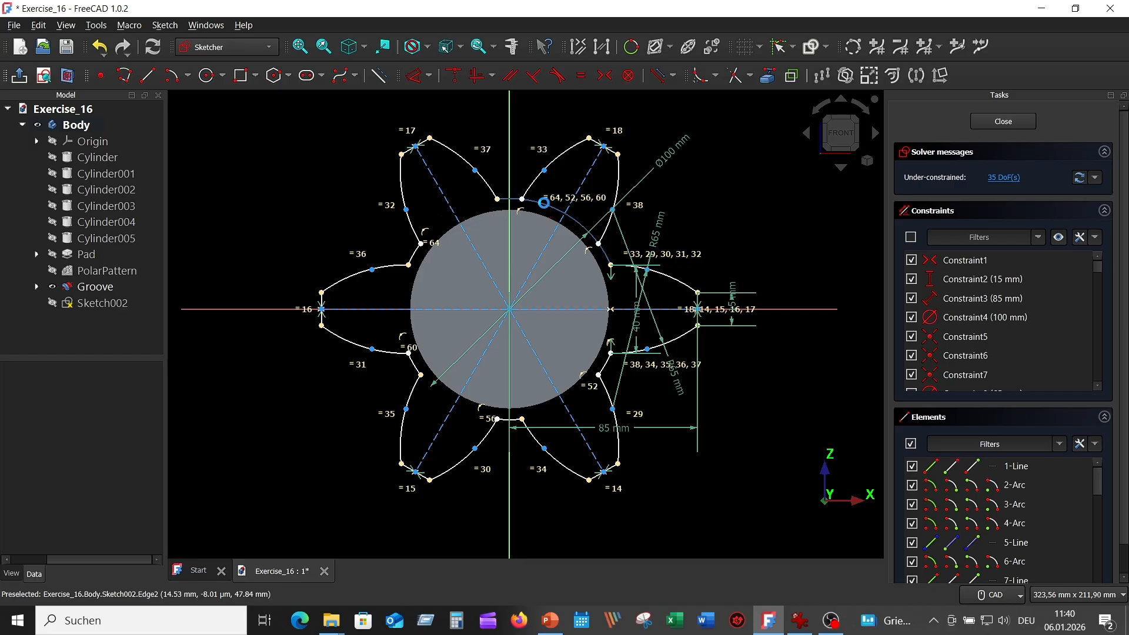
click(544, 204)
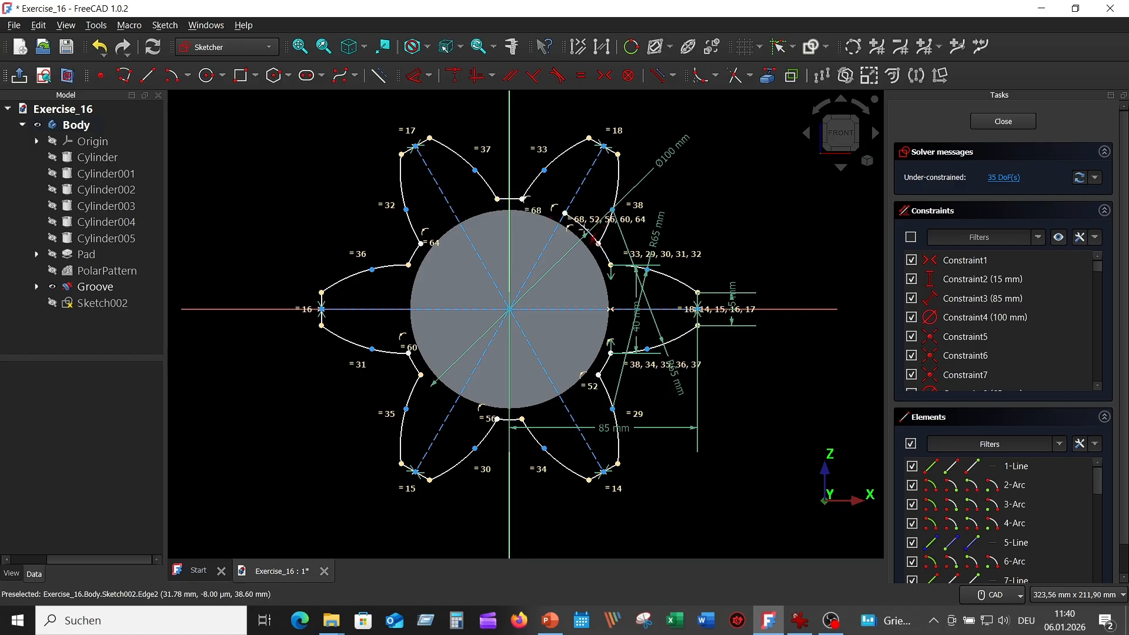
click(585, 226)
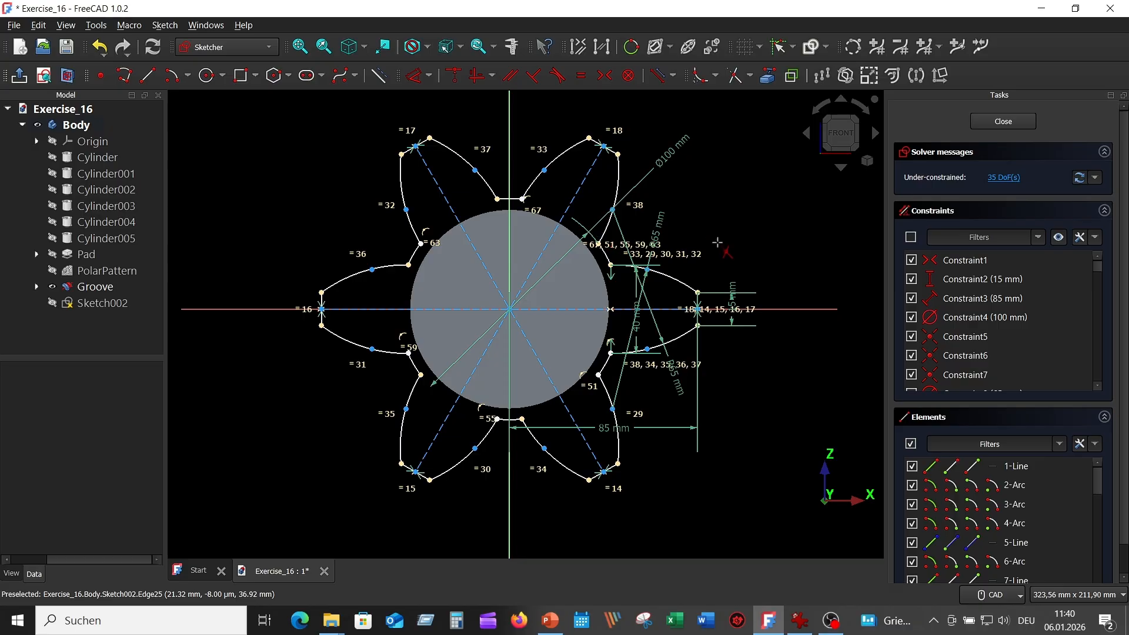
click(1059, 237)
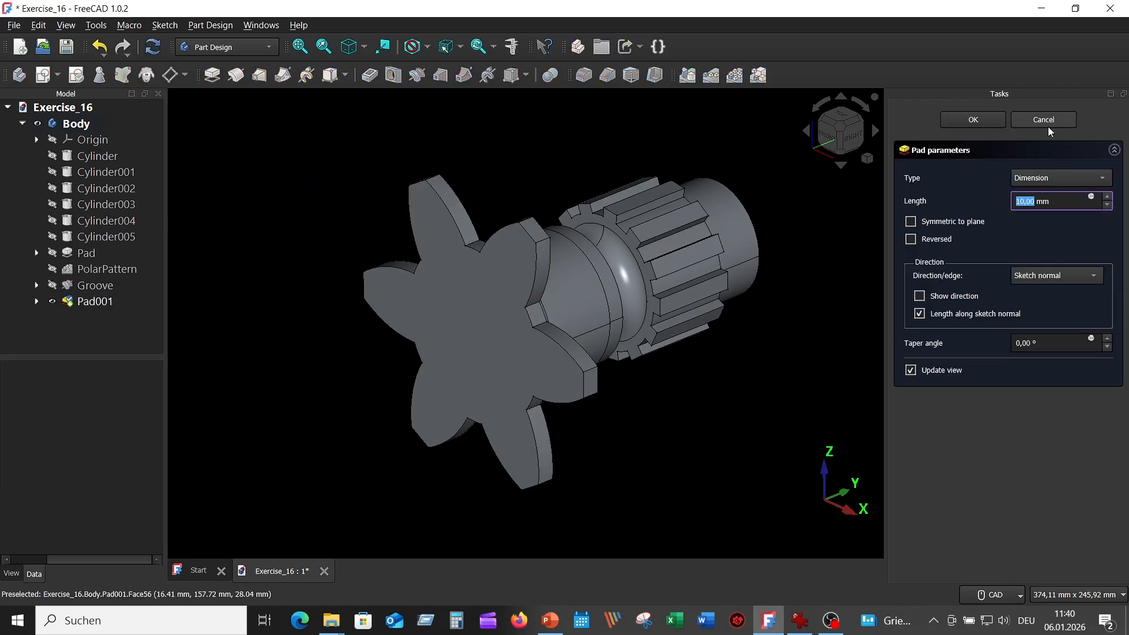
Cancel the Pad001 preview, keeping Sketch002 as an unextruded six-petal outline.
click(1049, 119)
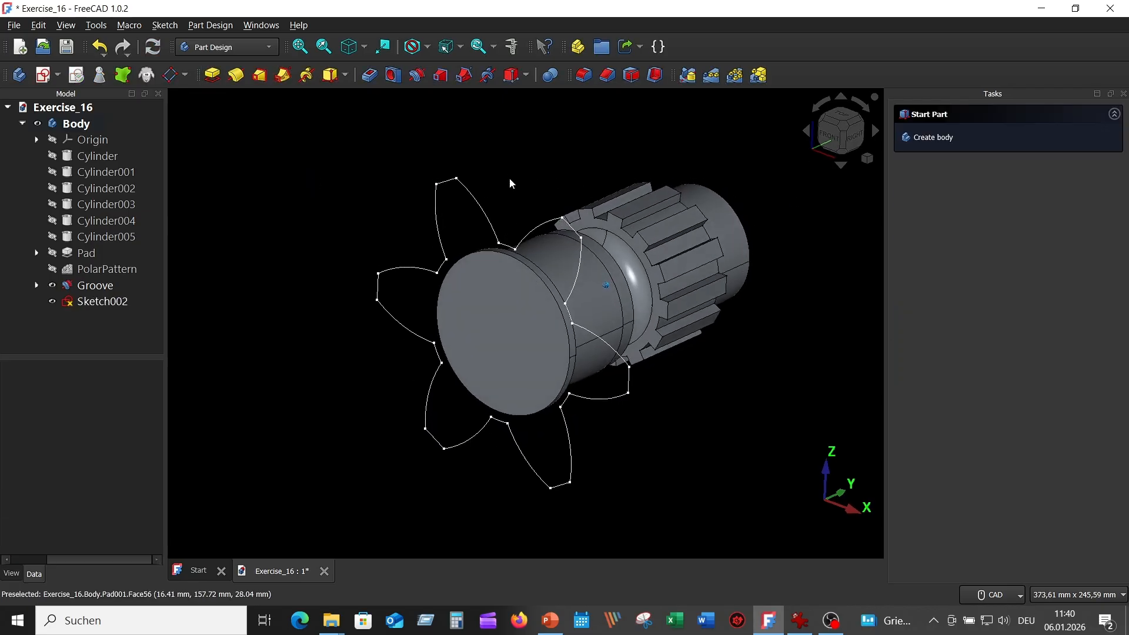
scroll(508, 182, down, 2)
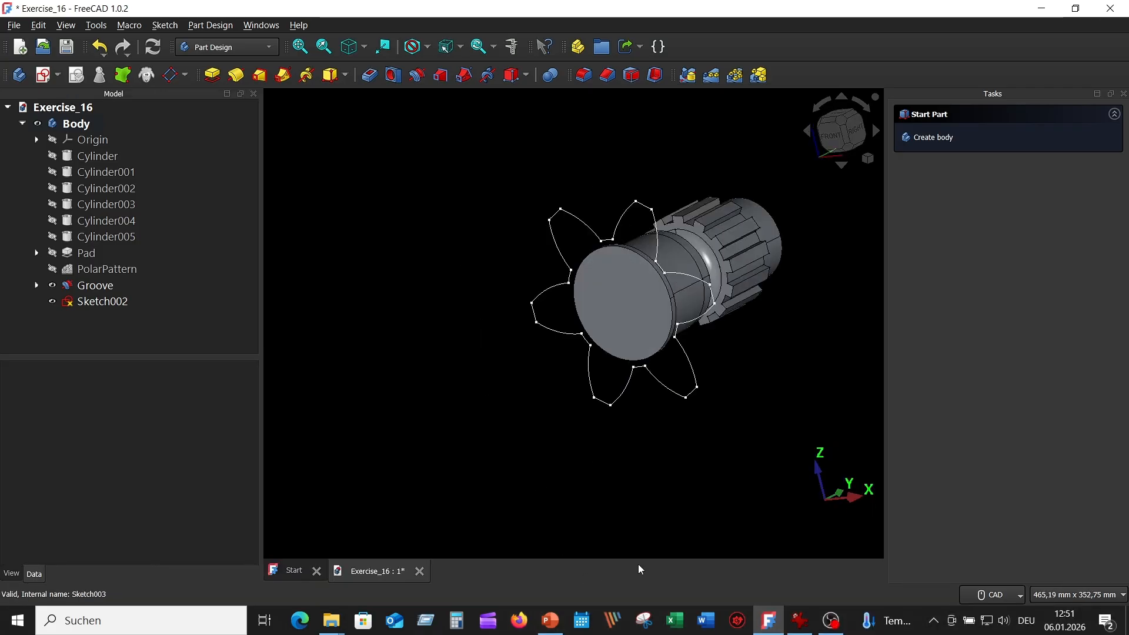
click(807, 623)
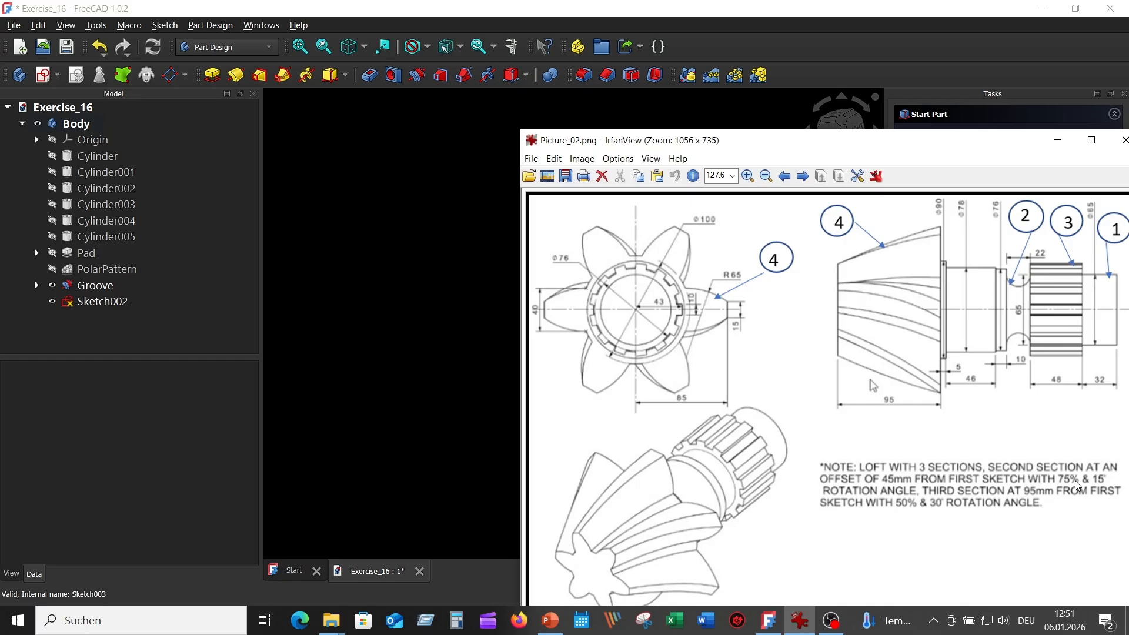
click(437, 335)
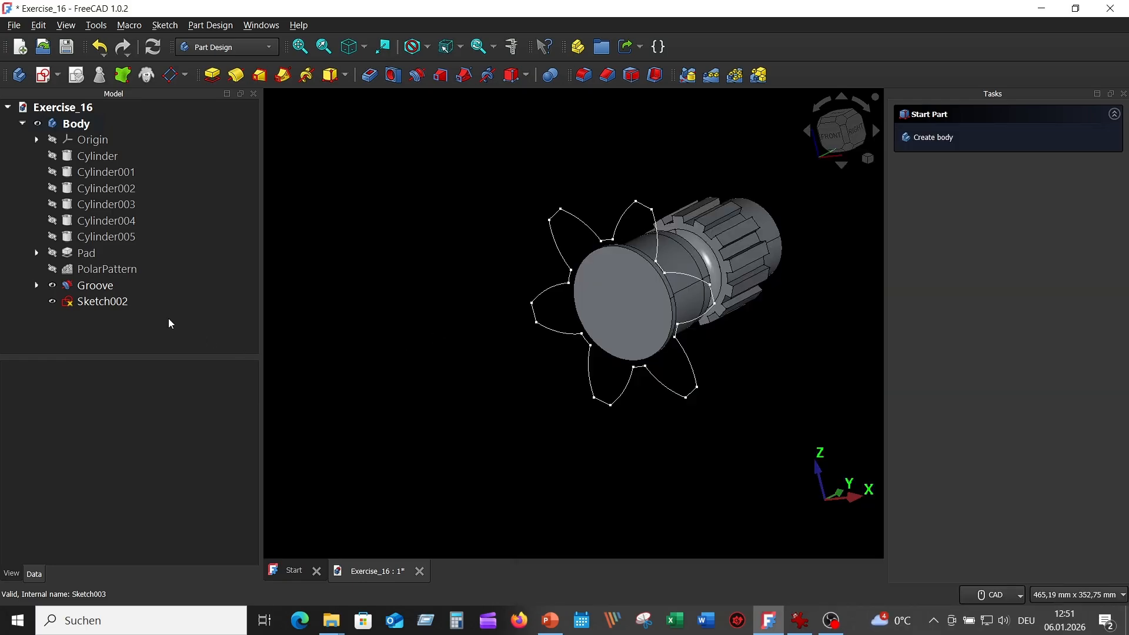
Copy Sketch002 alone, without any of its dependencies.
click(104, 301)
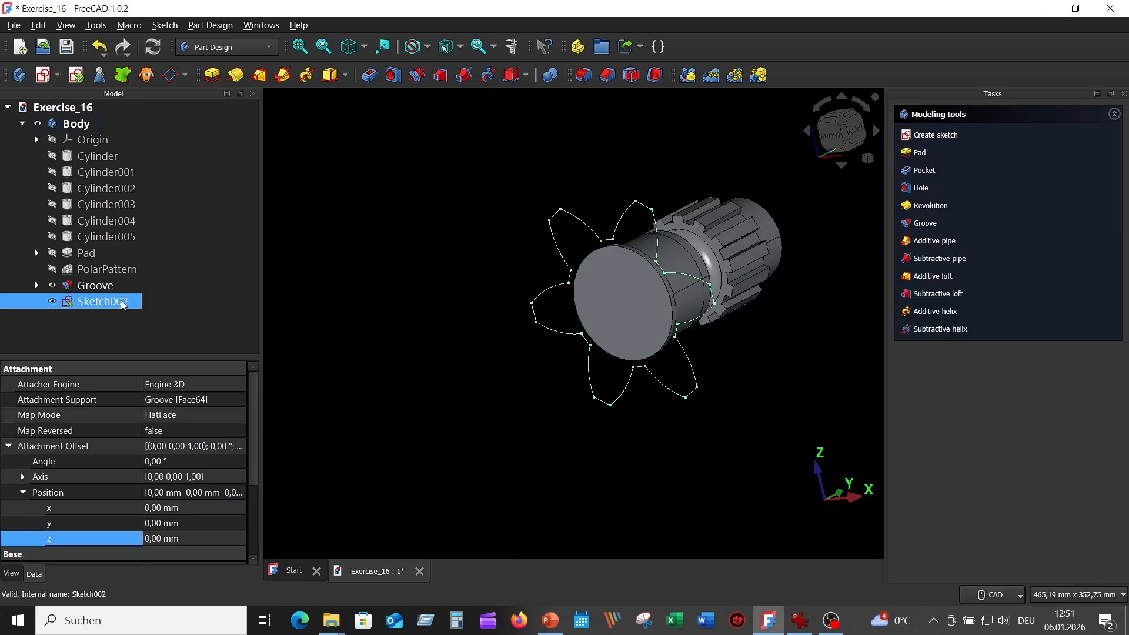
right_click(122, 306)
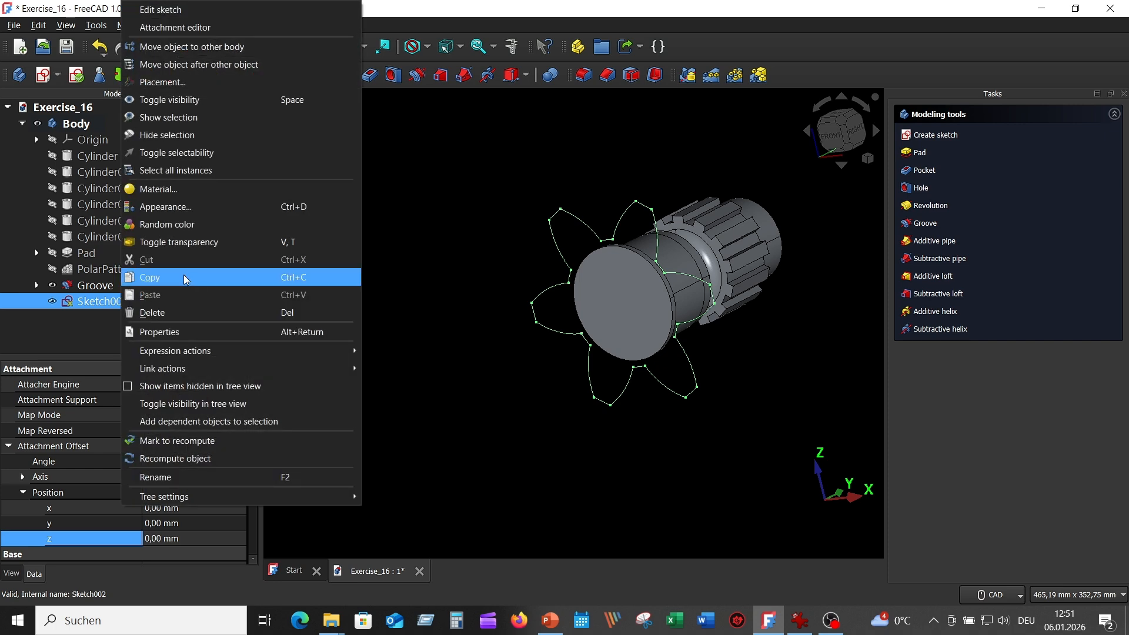
click(184, 274)
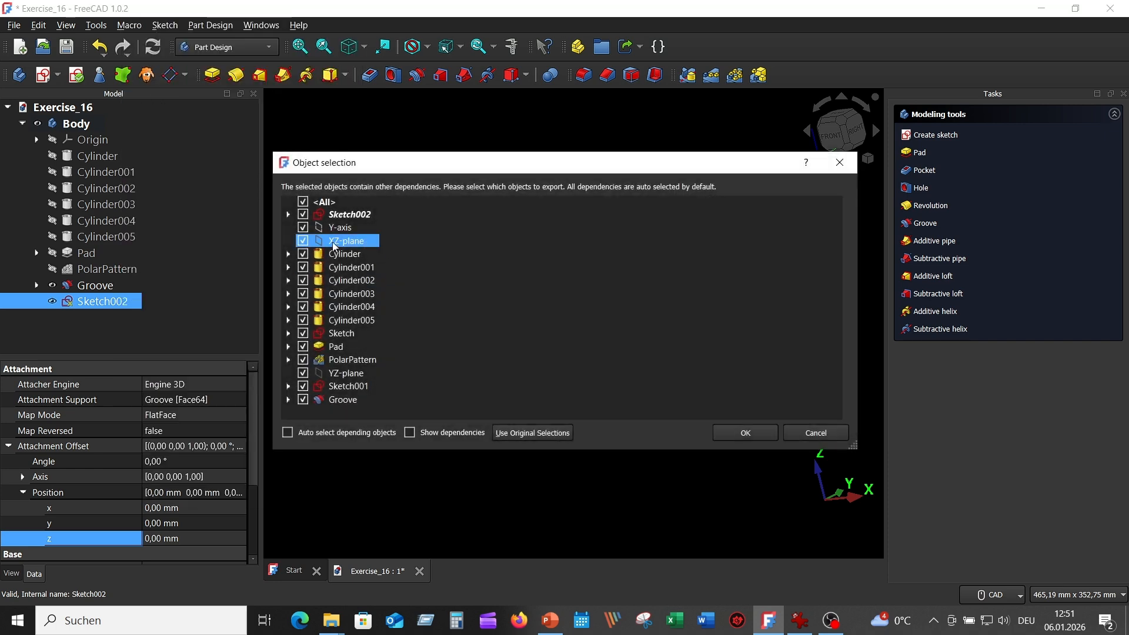
click(303, 202)
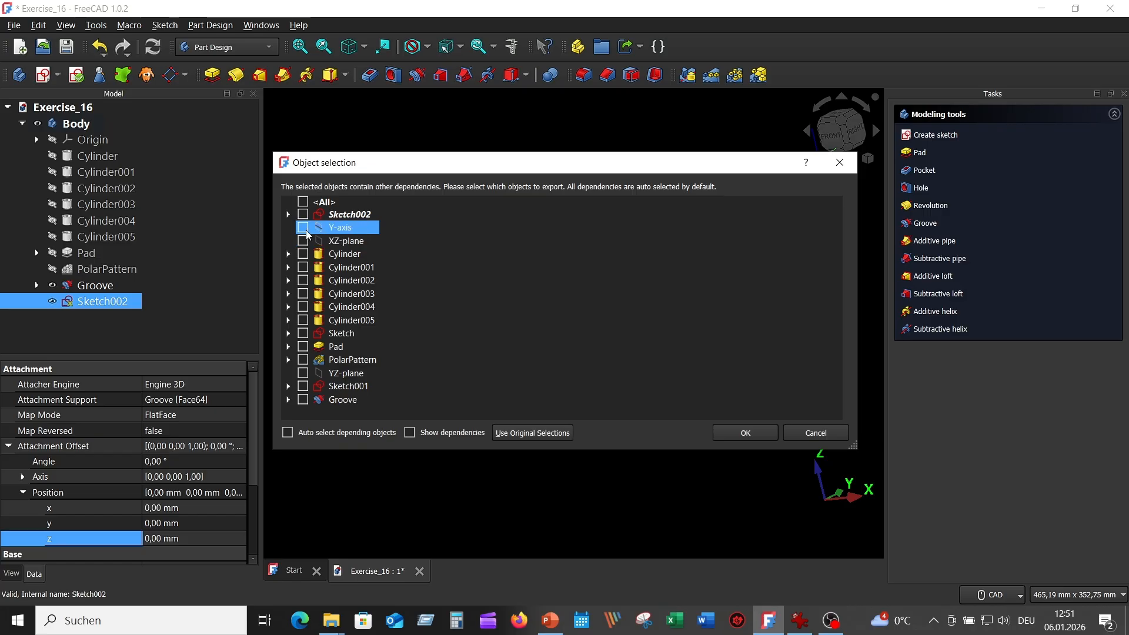
click(302, 214)
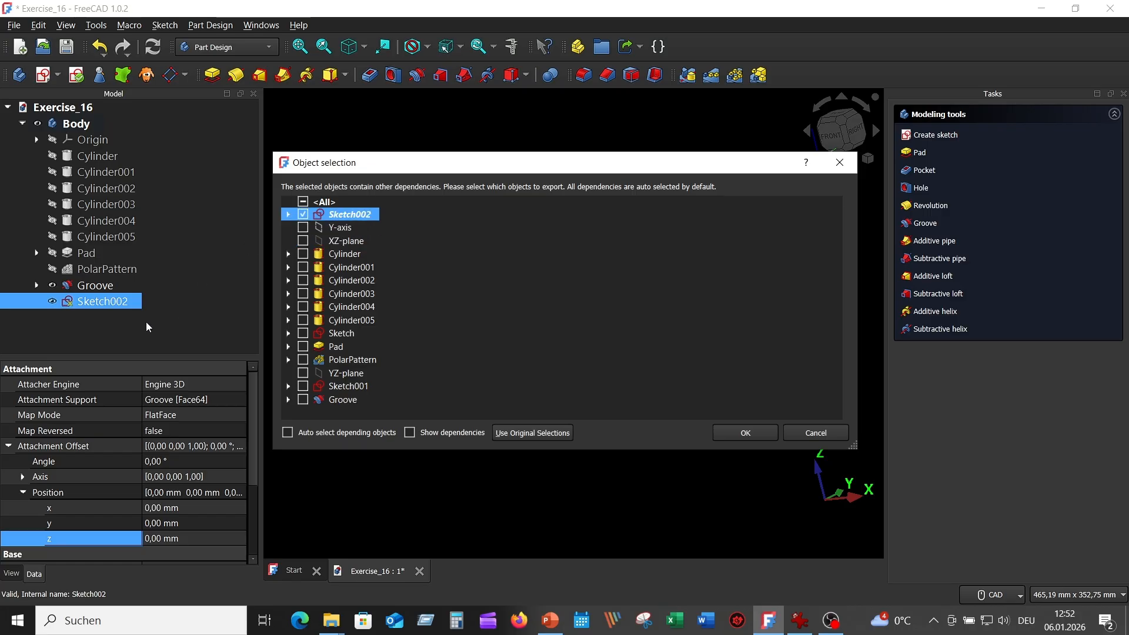
click(746, 434)
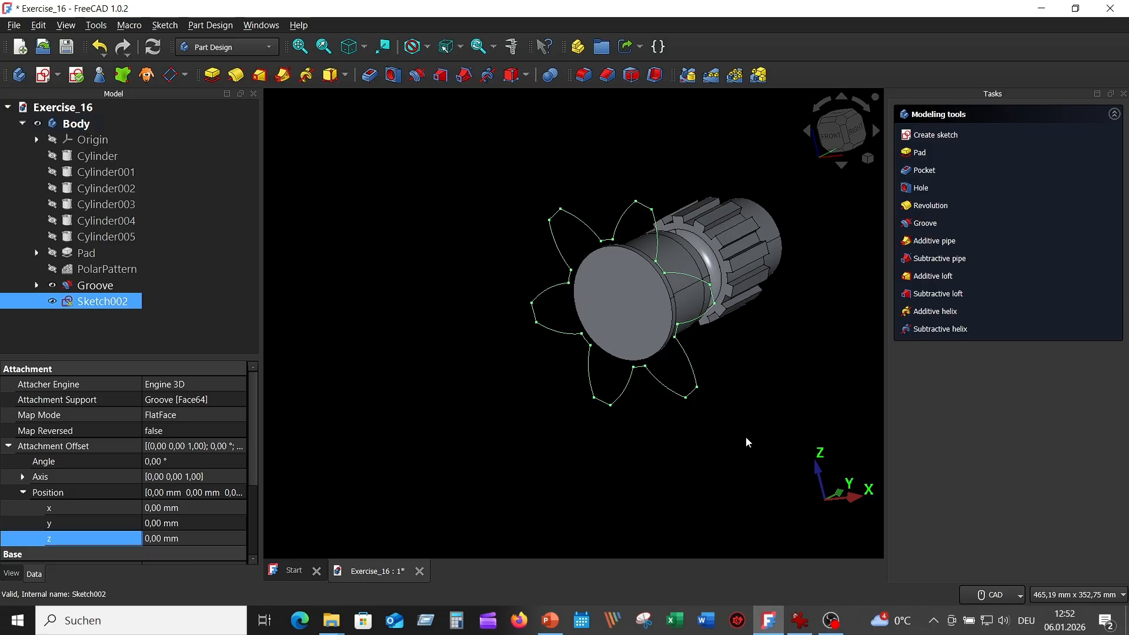
Paste the sketch into the Body twice, creating Sketch003 and Sketch004.
click(76, 123)
right_click(85, 126)
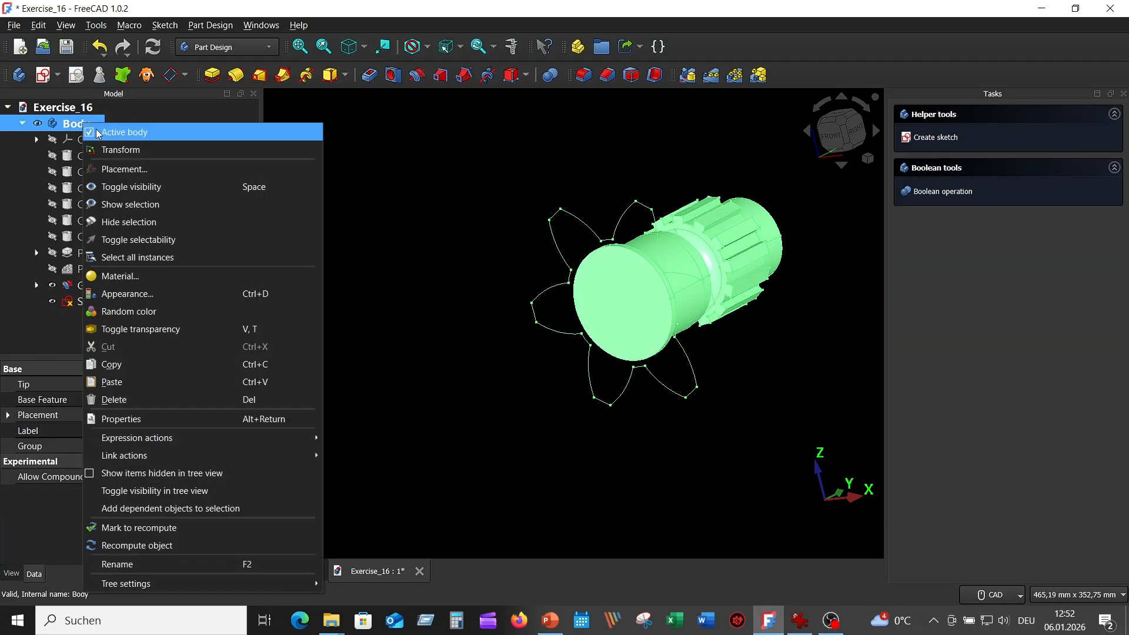
click(156, 382)
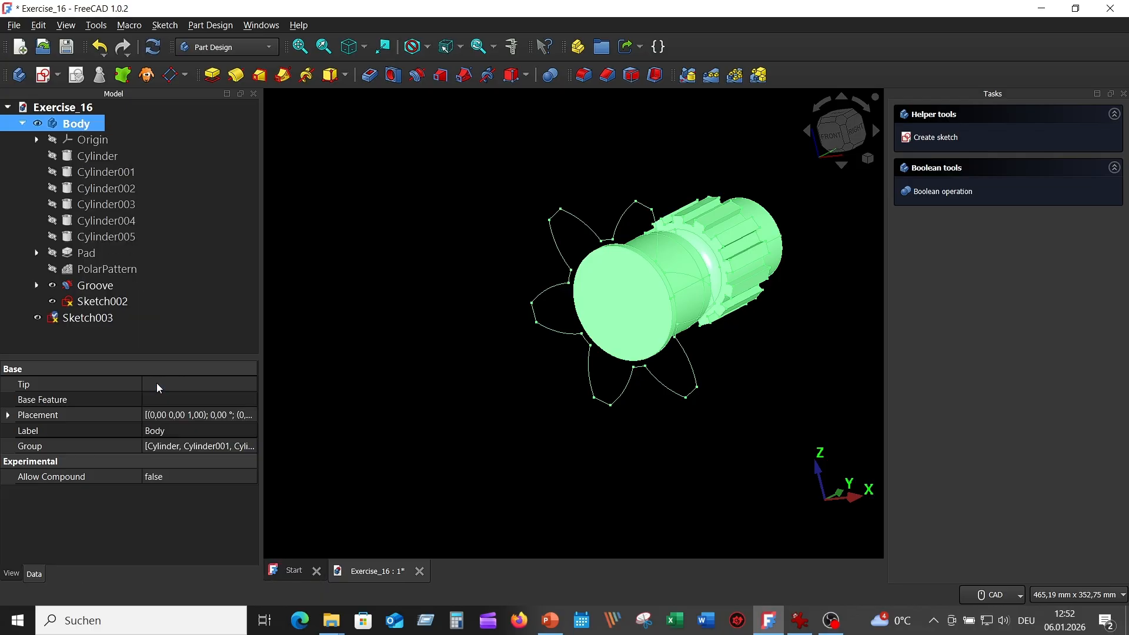
right_click(86, 123)
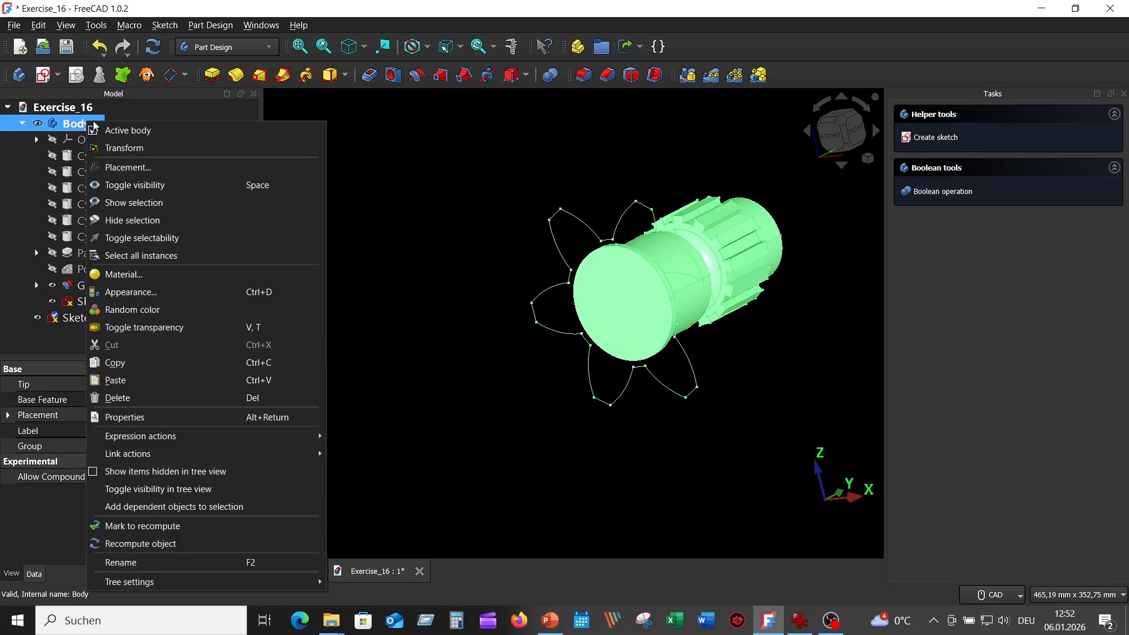
click(165, 379)
Move Sketch003 and Sketch004 into the Body and select Sketch003.
click(192, 301)
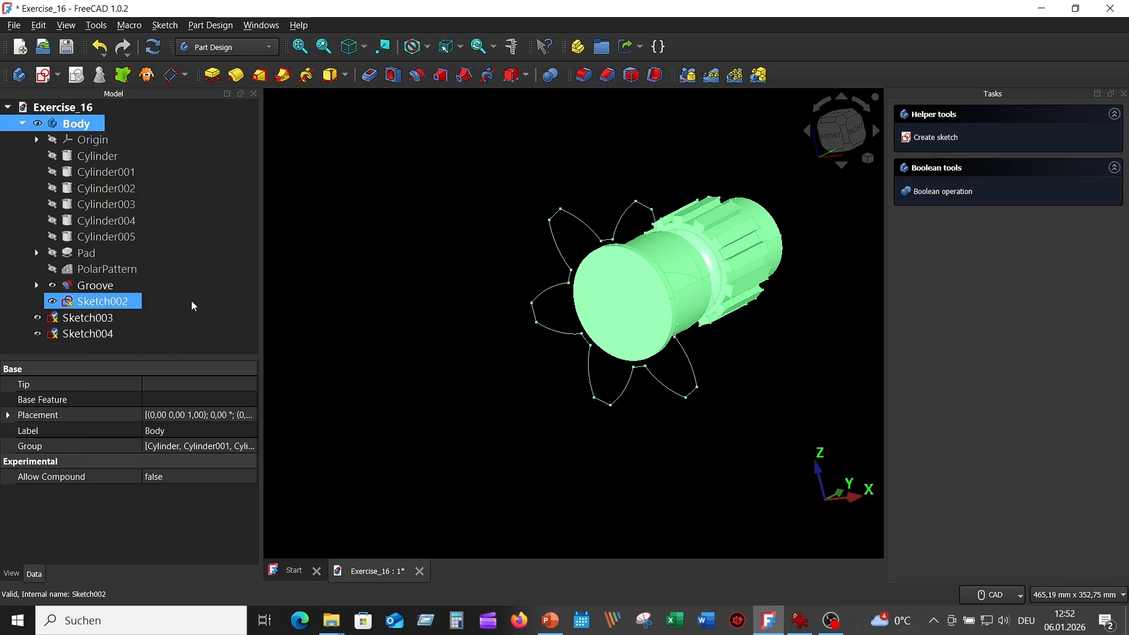
click(106, 319)
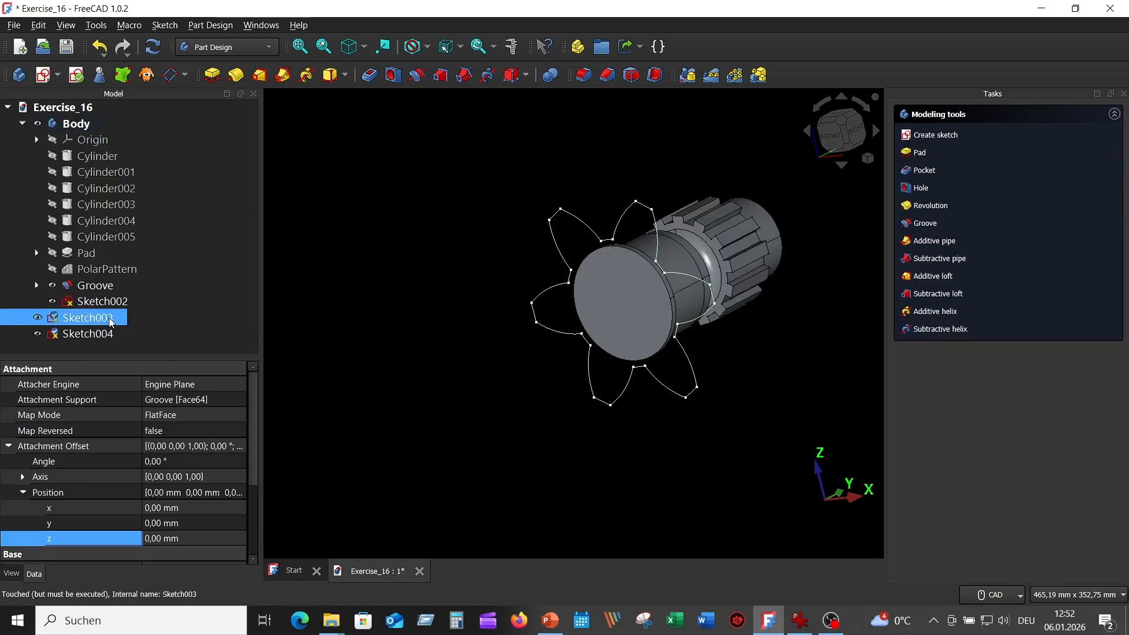
ctrl+click(94, 333)
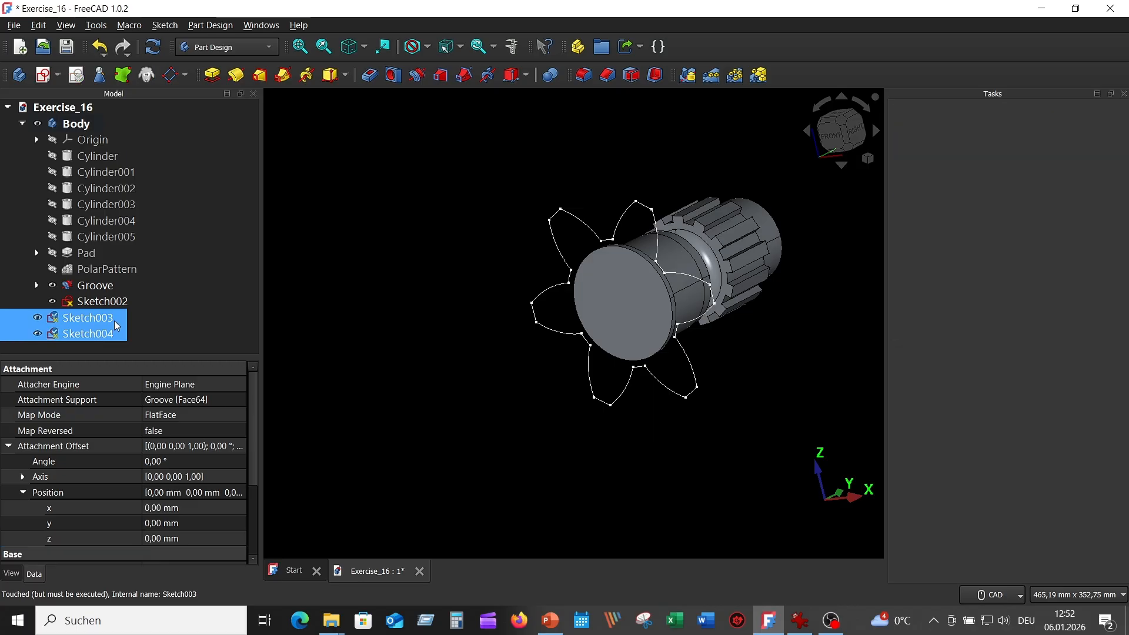
drag(111, 316, 124, 121)
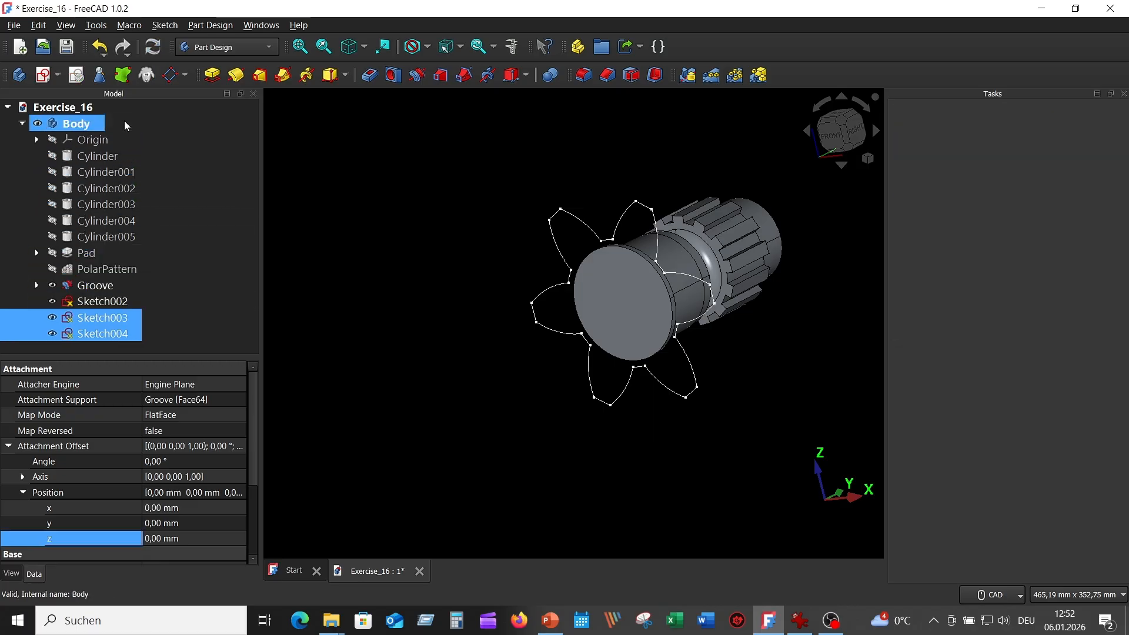
click(338, 252)
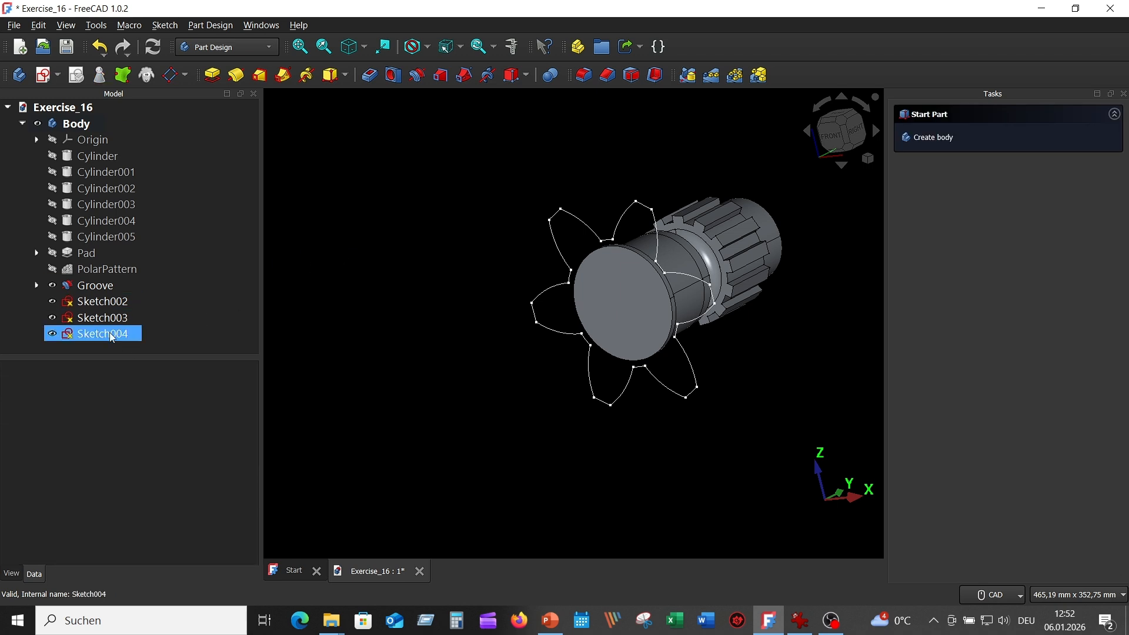
click(64, 303)
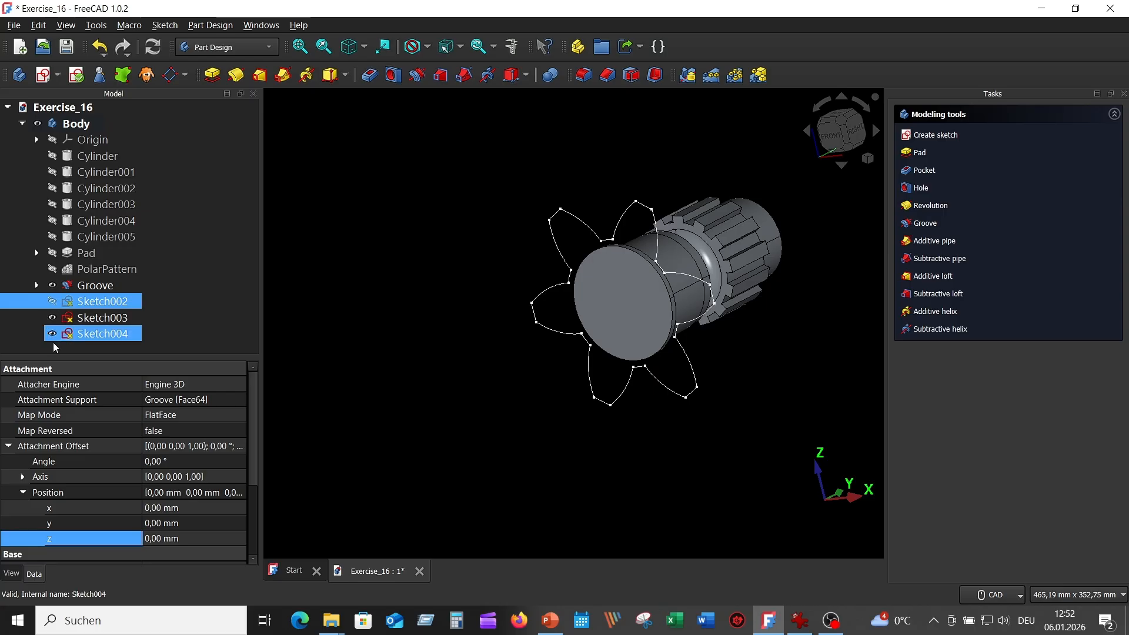
click(52, 335)
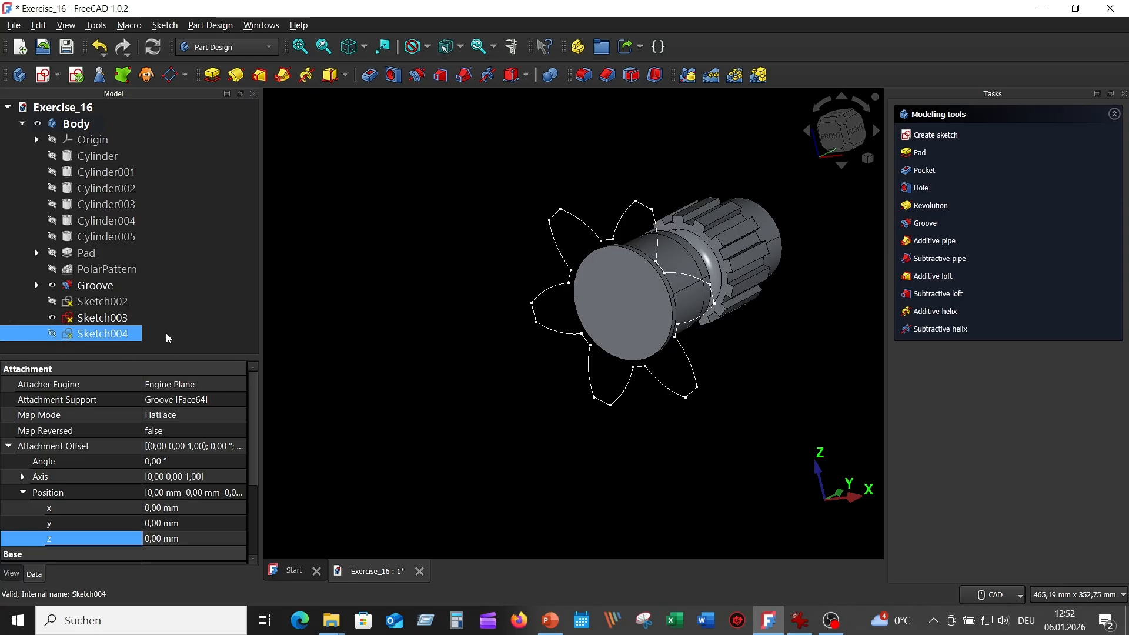
click(113, 321)
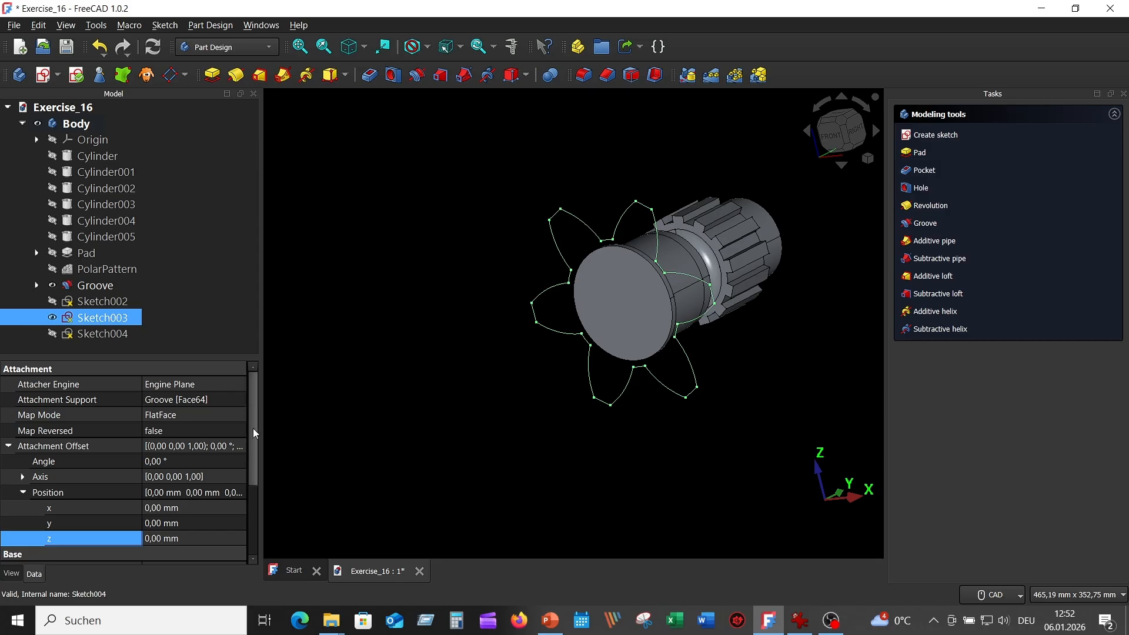
Give Sketch003 an attachment offset angle of 15° and a z position of 45 mm.
drag(260, 411, 280, 416)
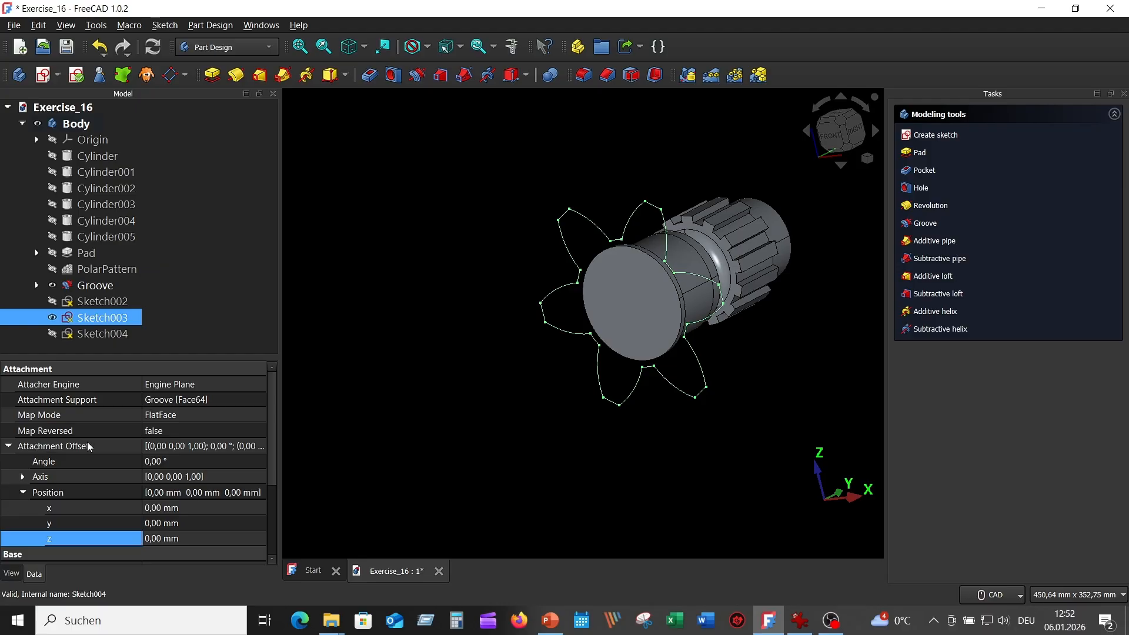
click(148, 462)
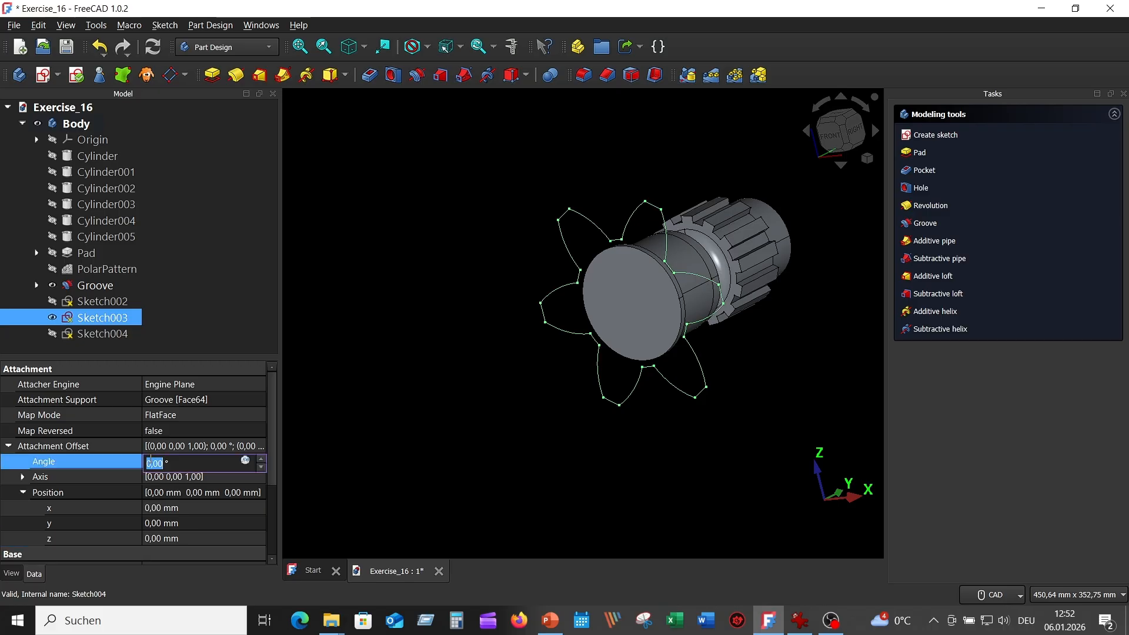
drag(152, 462, 146, 462)
text(15)
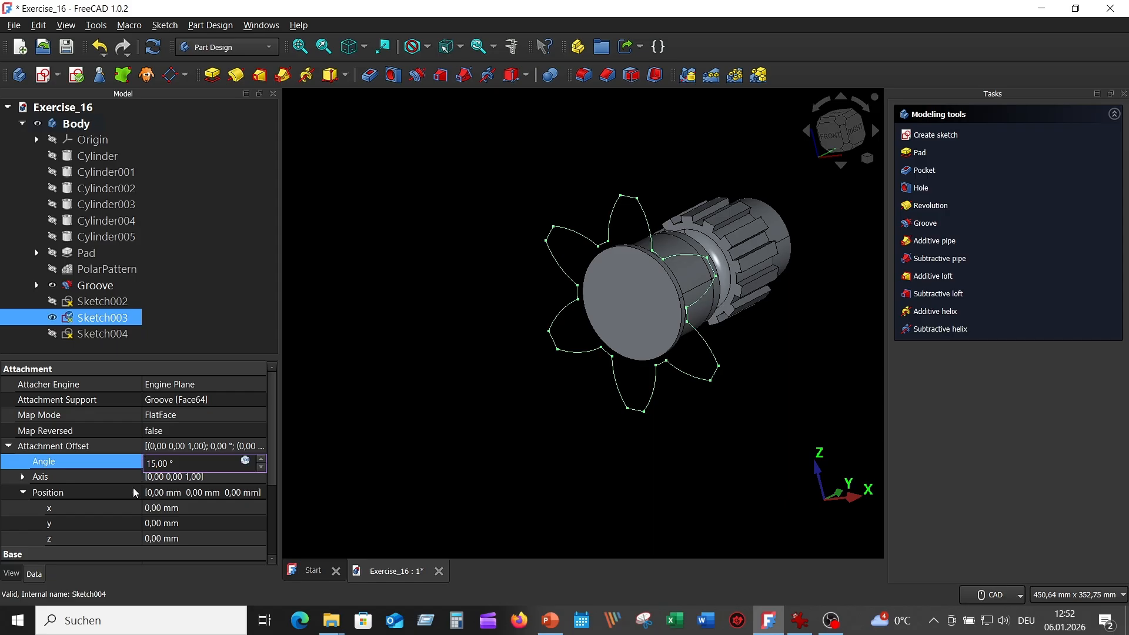
click(150, 538)
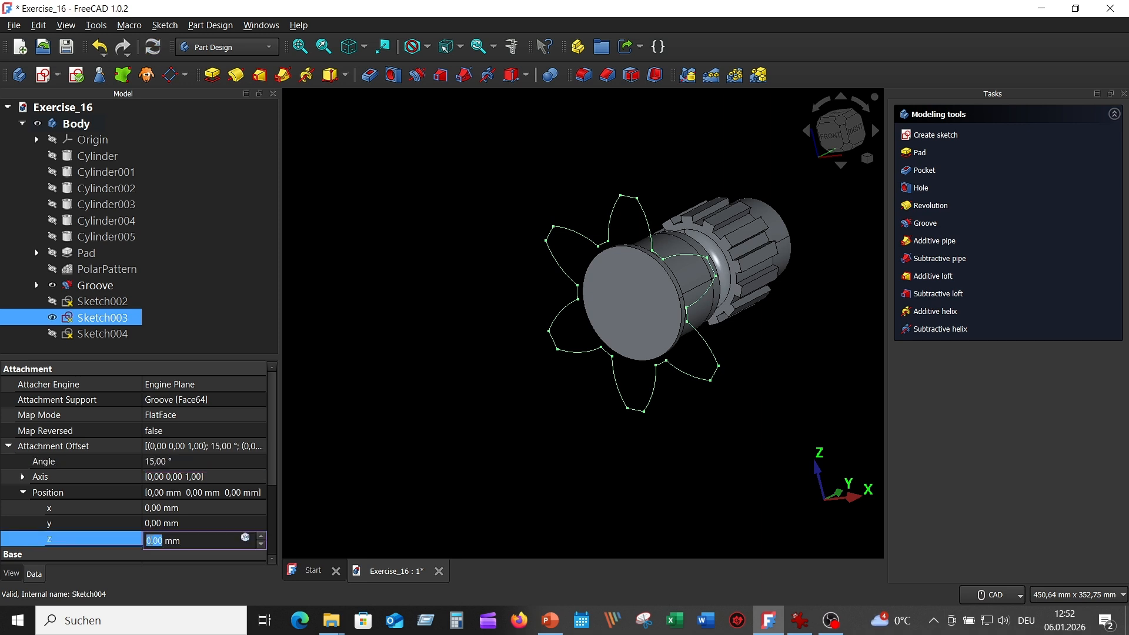
click(150, 541)
text(45)
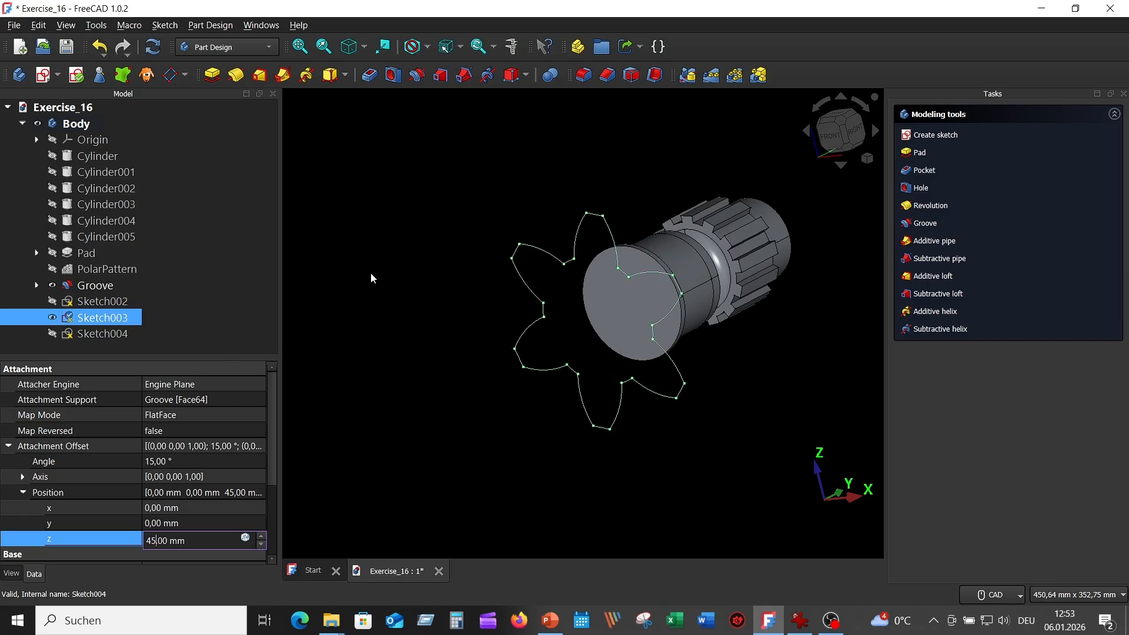
click(383, 239)
middle_drag(382, 238, 415, 310)
Open Sketch003 for editing and box-select all of its star geometry.
click(176, 320)
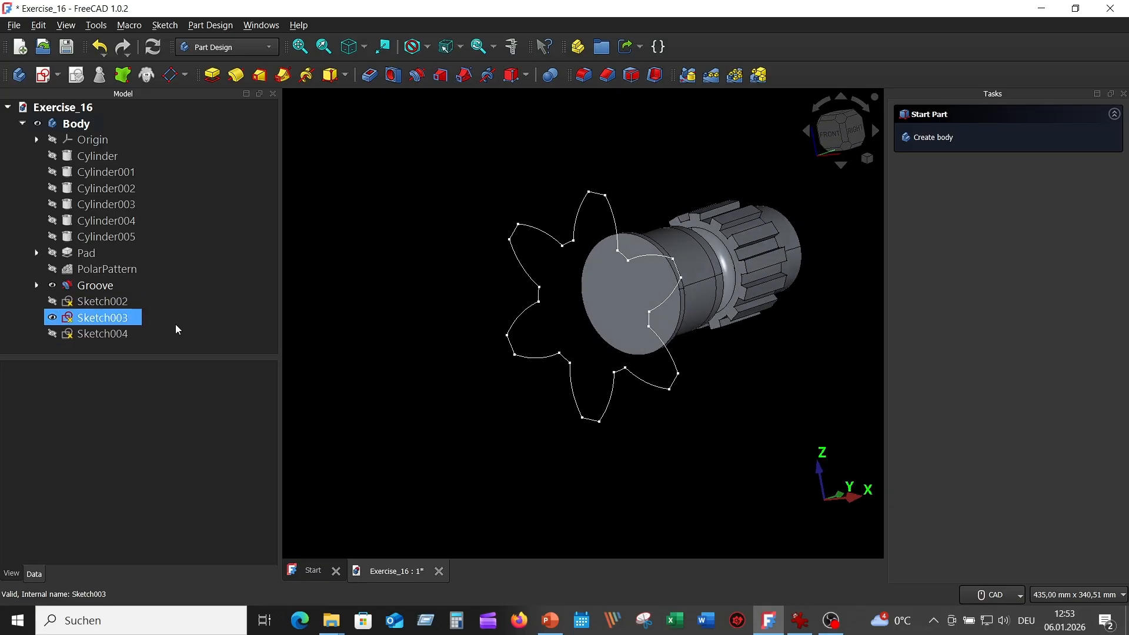
double_click(112, 319)
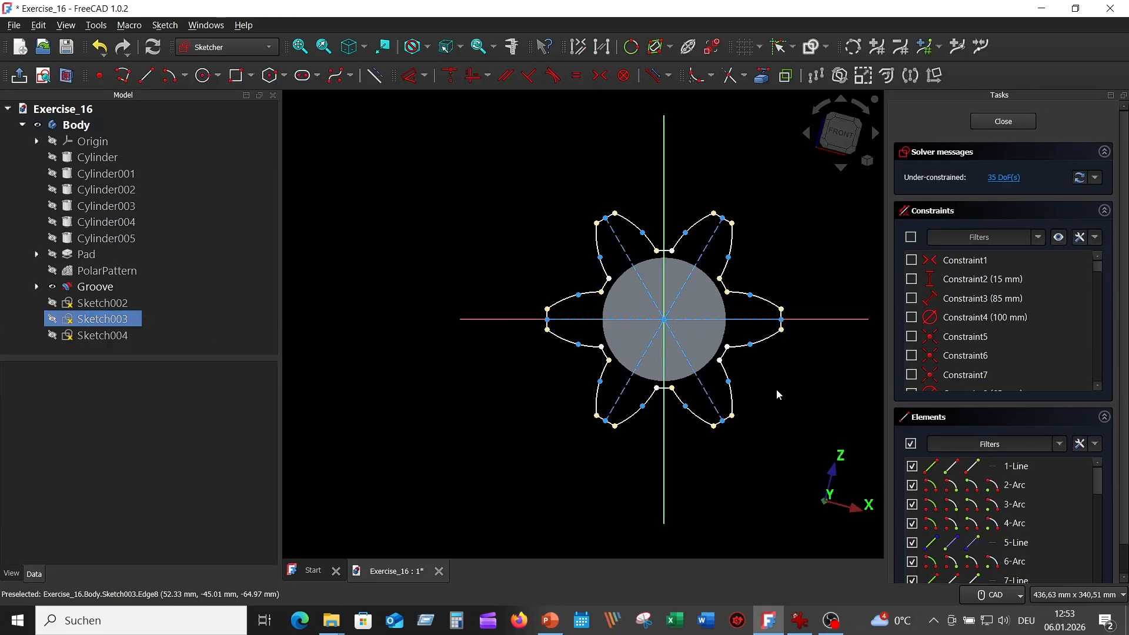
mouse_move(776, 390)
middle_down()
mouse_move(634, 371)
mouse_move(703, 370)
middle_up()
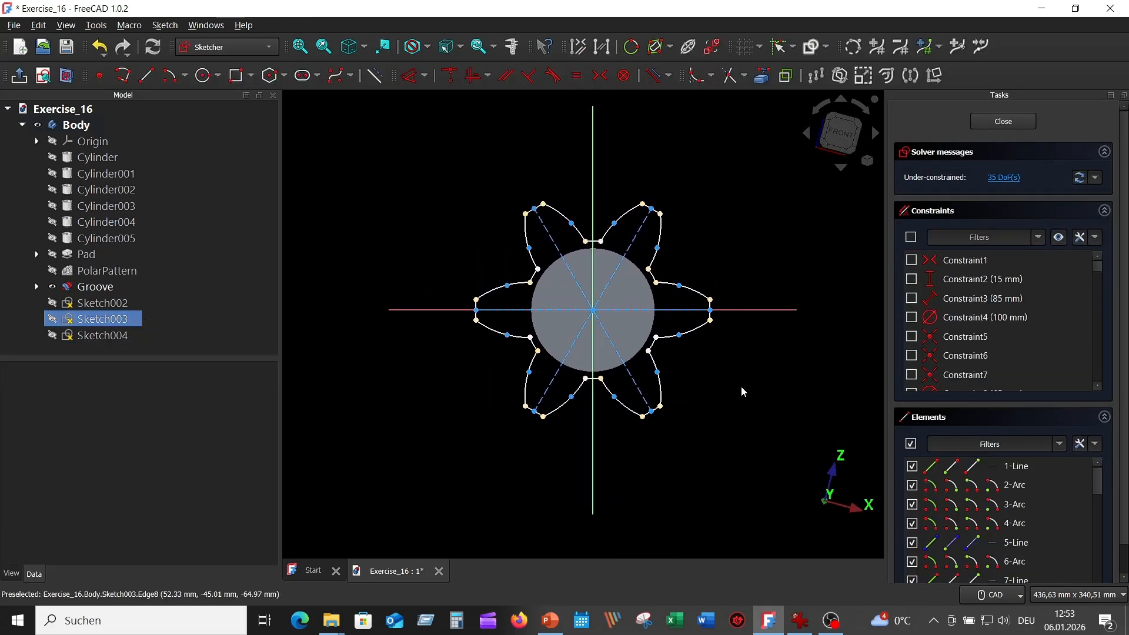
click(800, 622)
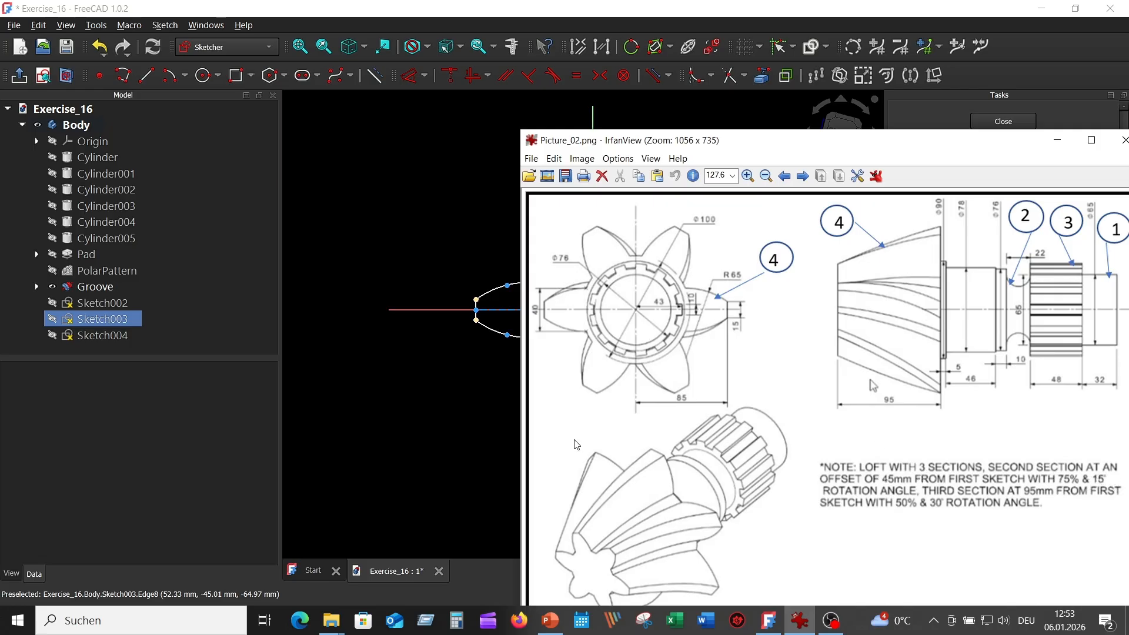
click(468, 426)
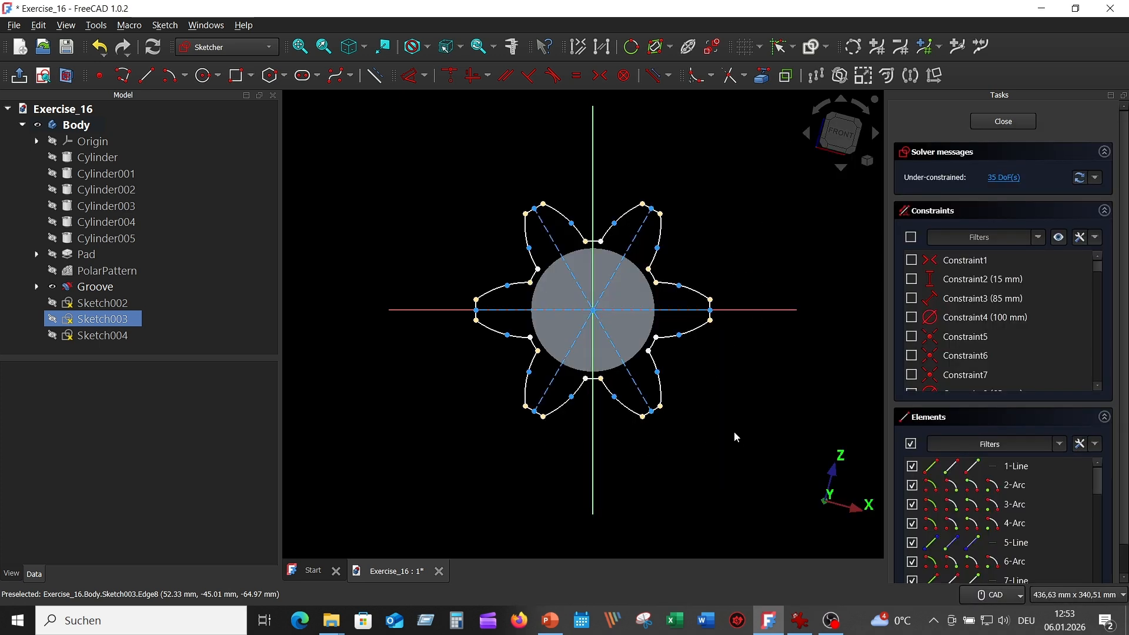
mouse_move(734, 434)
mouse_down()
mouse_move(531, 191)
mouse_move(471, 191)
mouse_up()
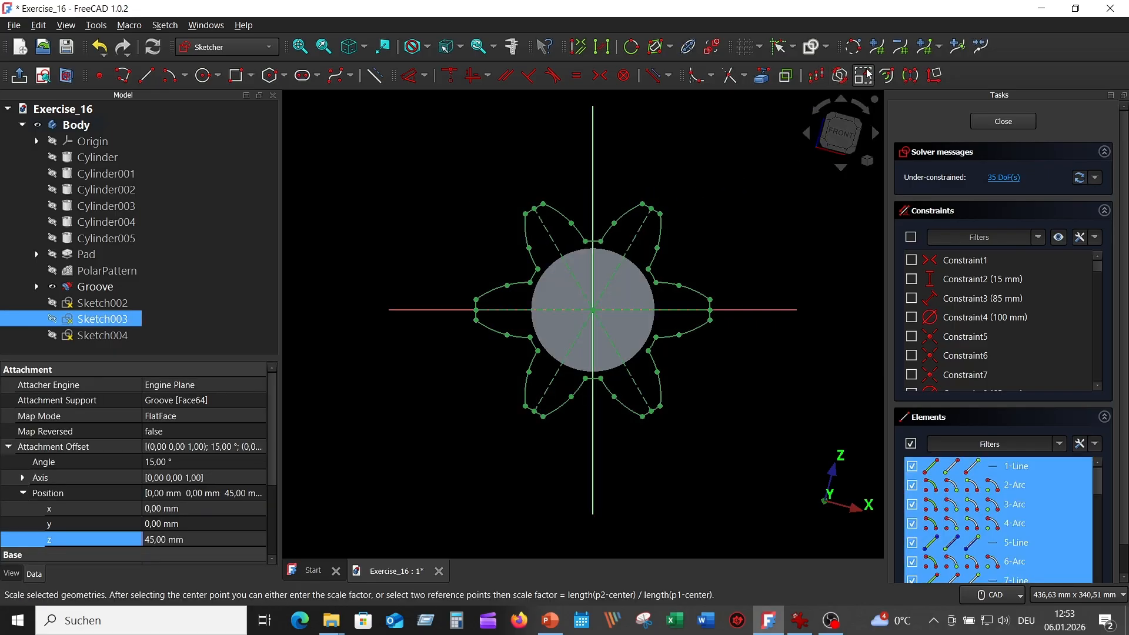
Scale the profile by 0,75 about the origin, hide constraints and close the sketch.
click(863, 74)
scroll(605, 324, up, 2)
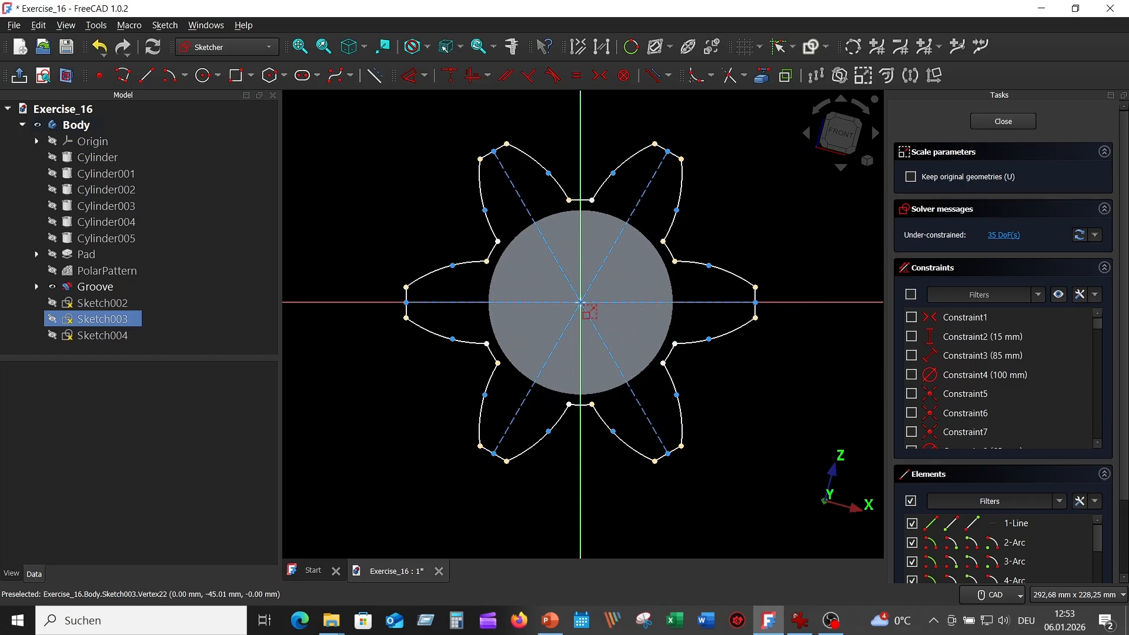
click(581, 302)
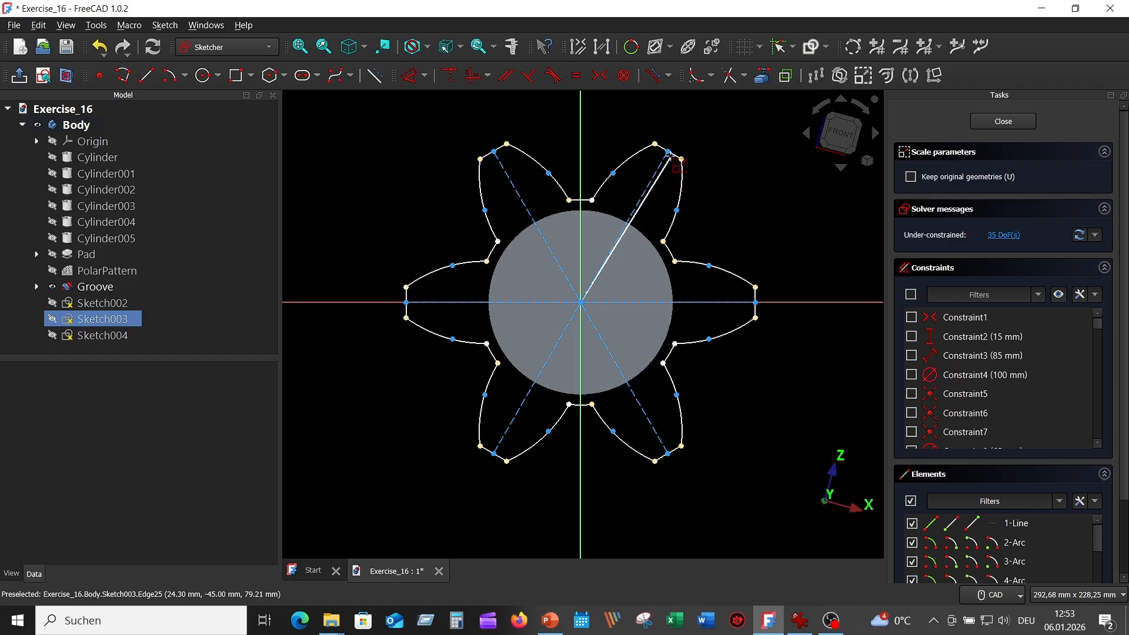
click(668, 152)
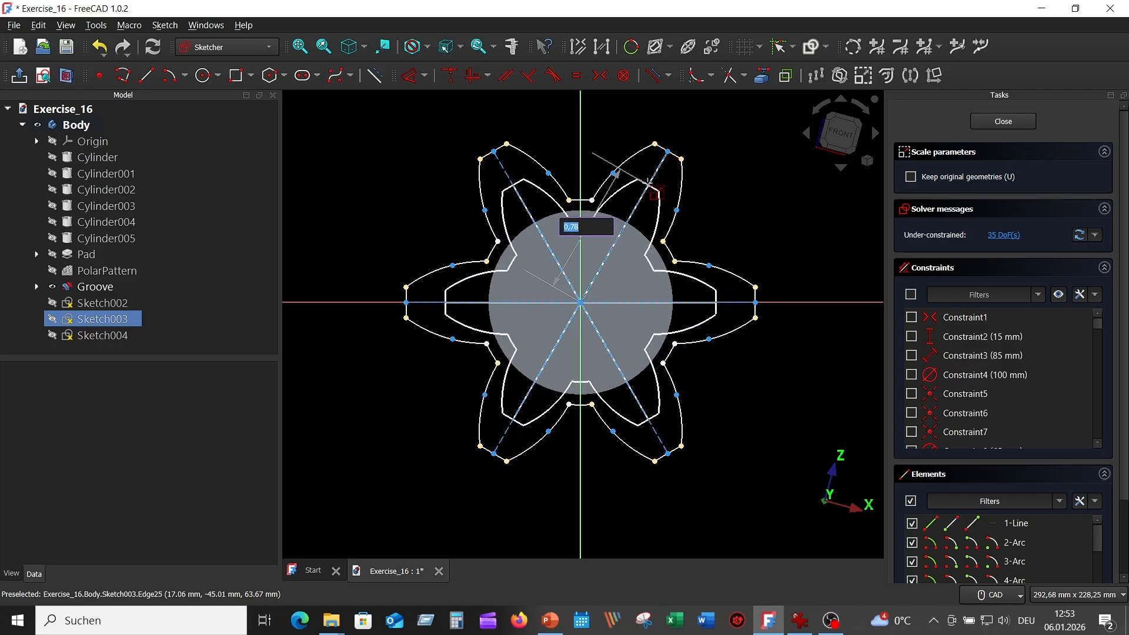
text(0,)
key(Return)
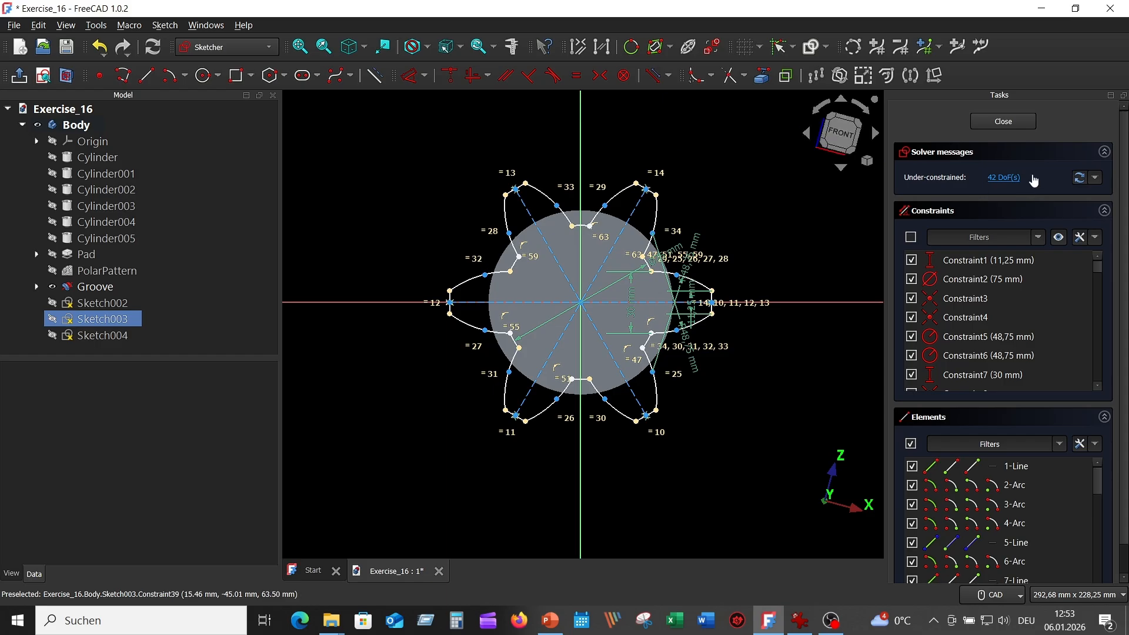
click(1058, 238)
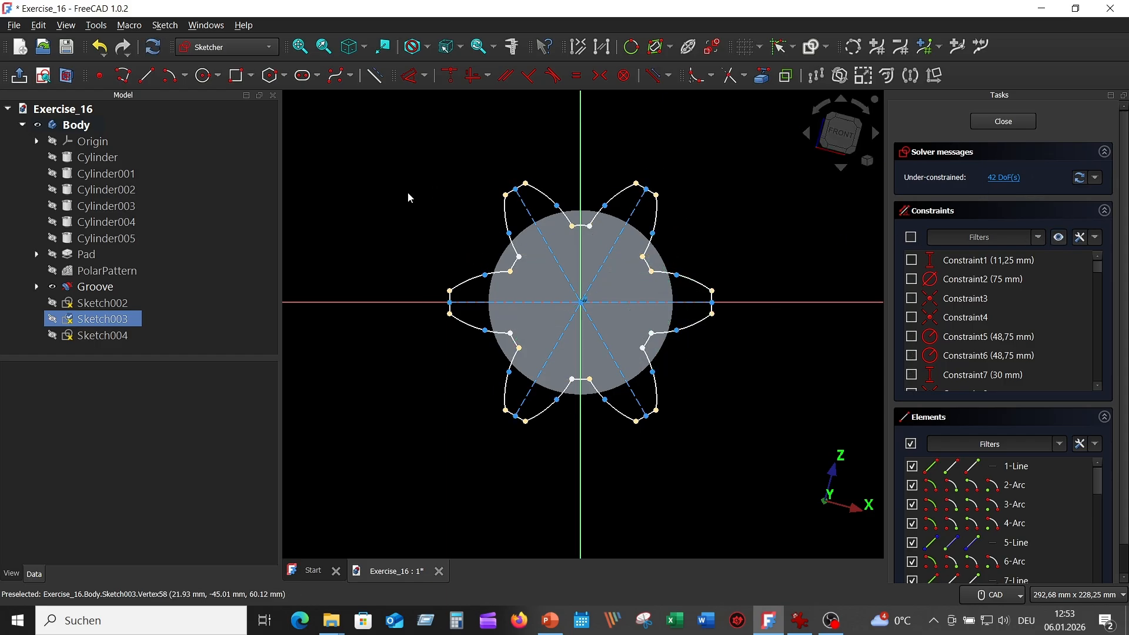
middle_drag(407, 192, 407, 193)
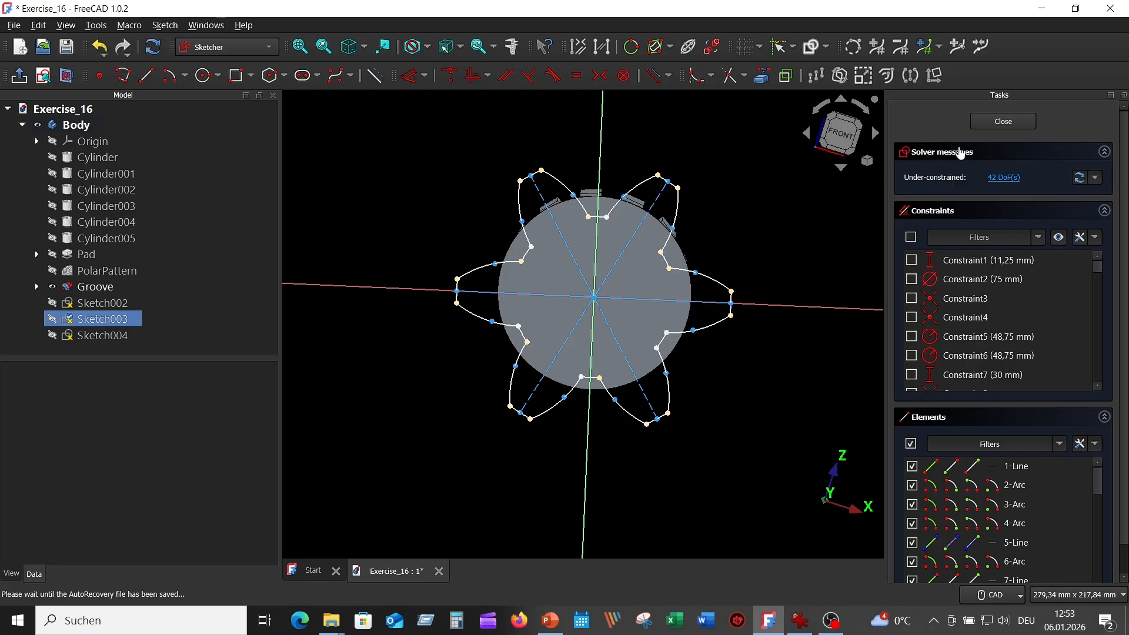
click(1002, 121)
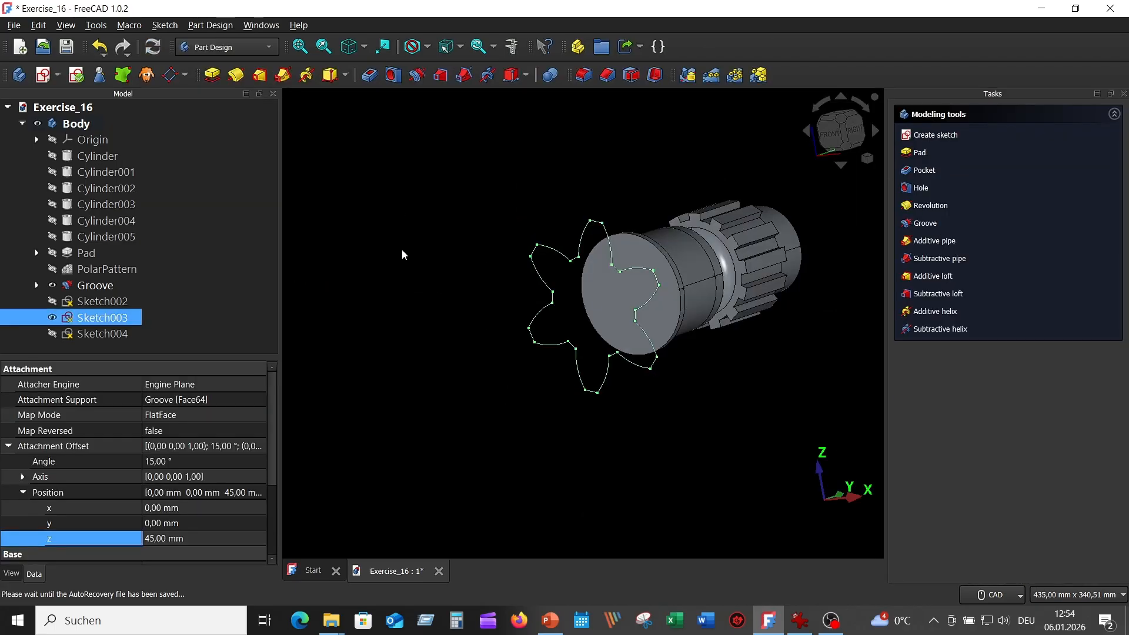
Hide Sketch003 and show Sketch004, checking the reference drawing for the third section.
click(53, 318)
ctrl+click(53, 335)
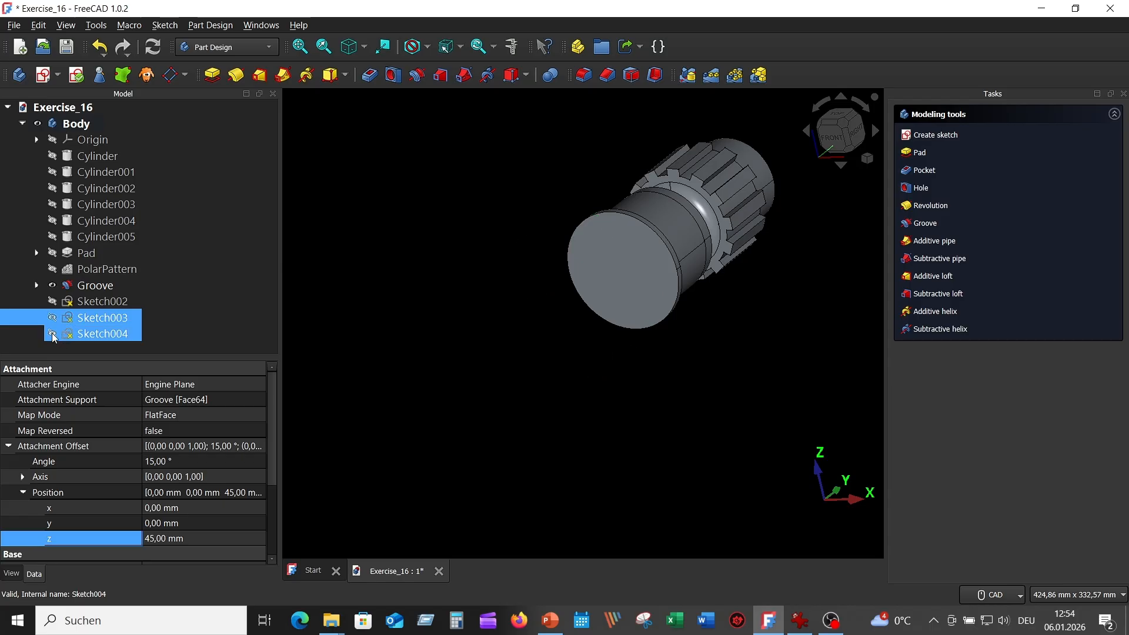
click(53, 335)
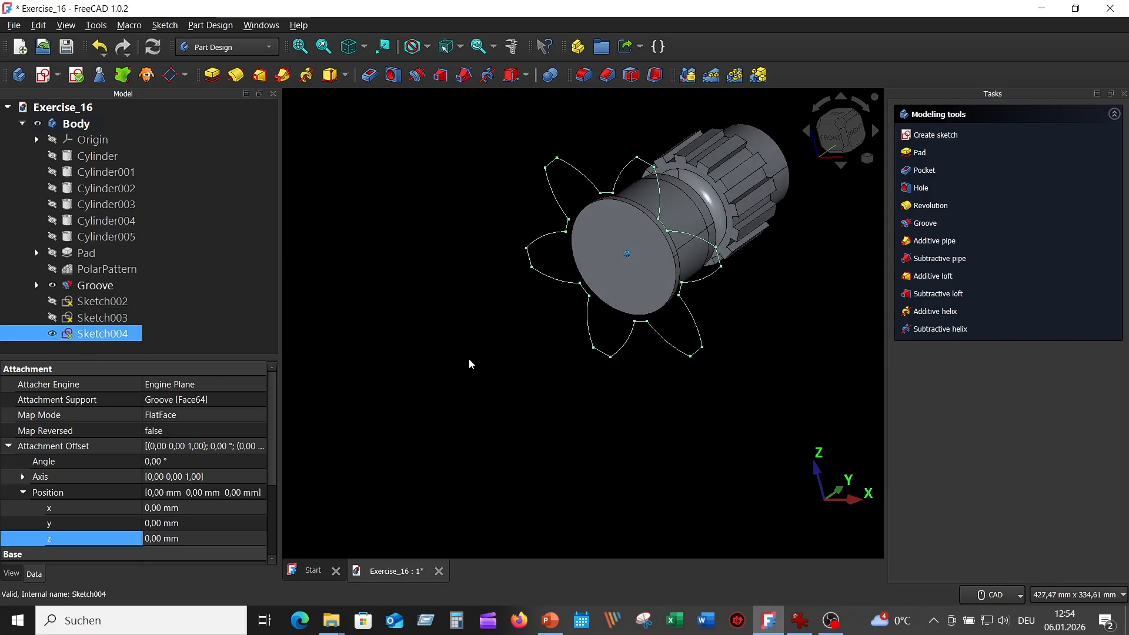
click(800, 620)
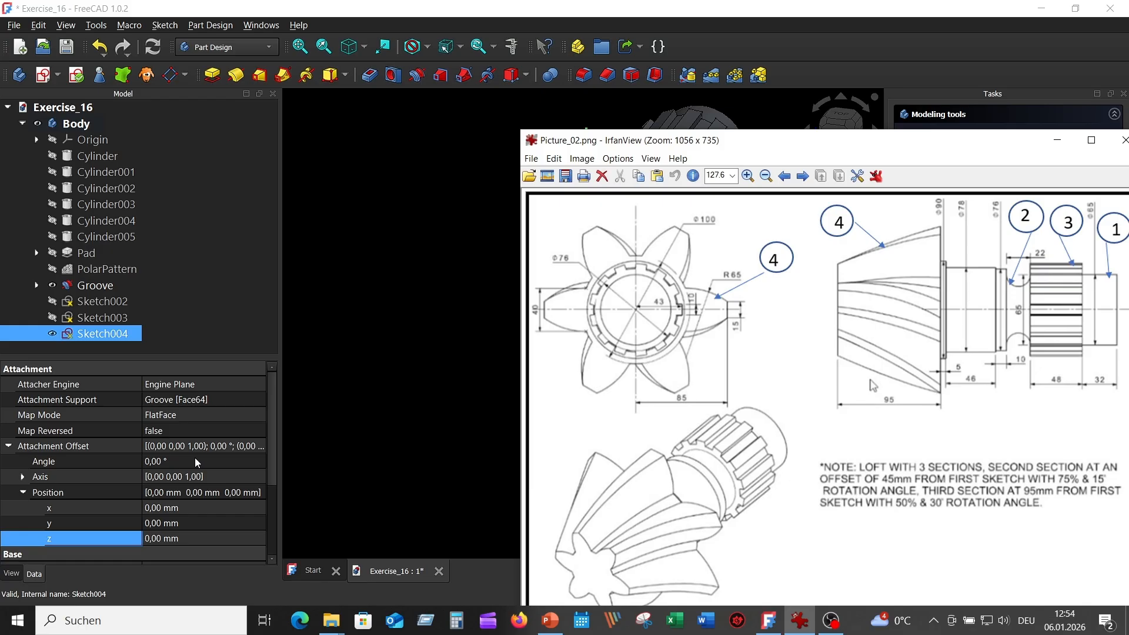
Set Sketch004's attachment angle to 30° and z position to 95 mm, then view isometric.
click(174, 463)
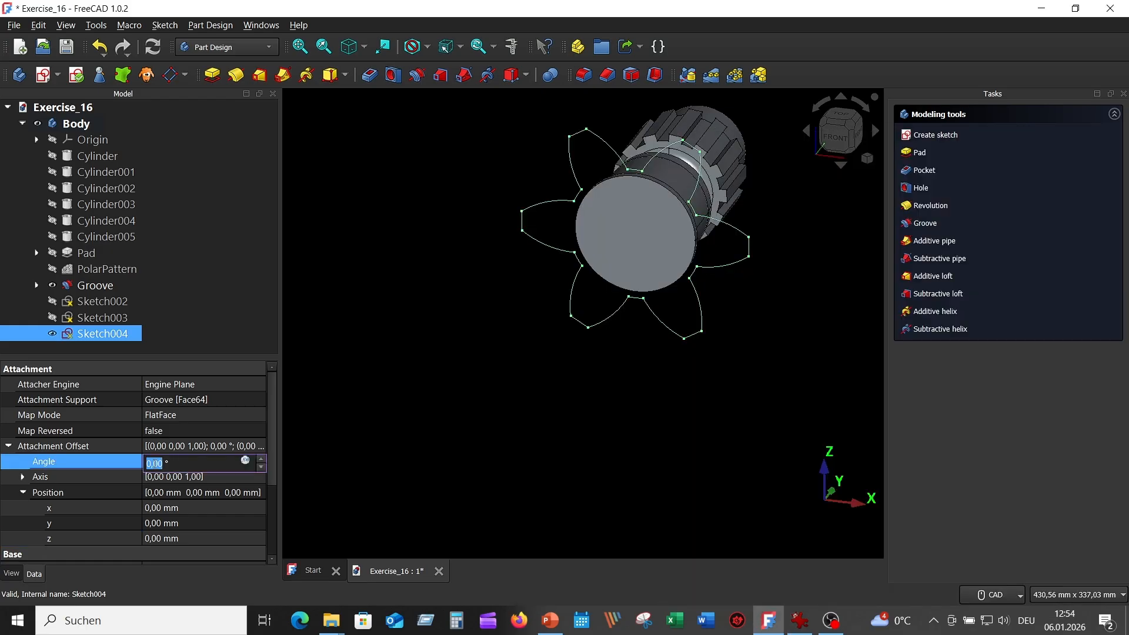
click(147, 462)
text(3)
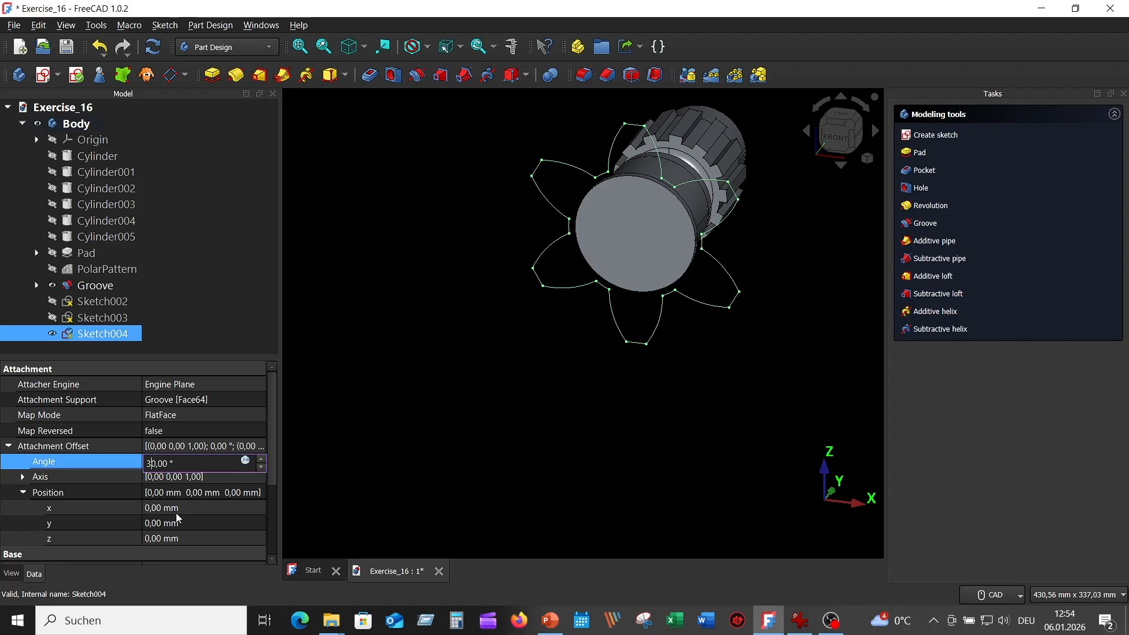
click(148, 540)
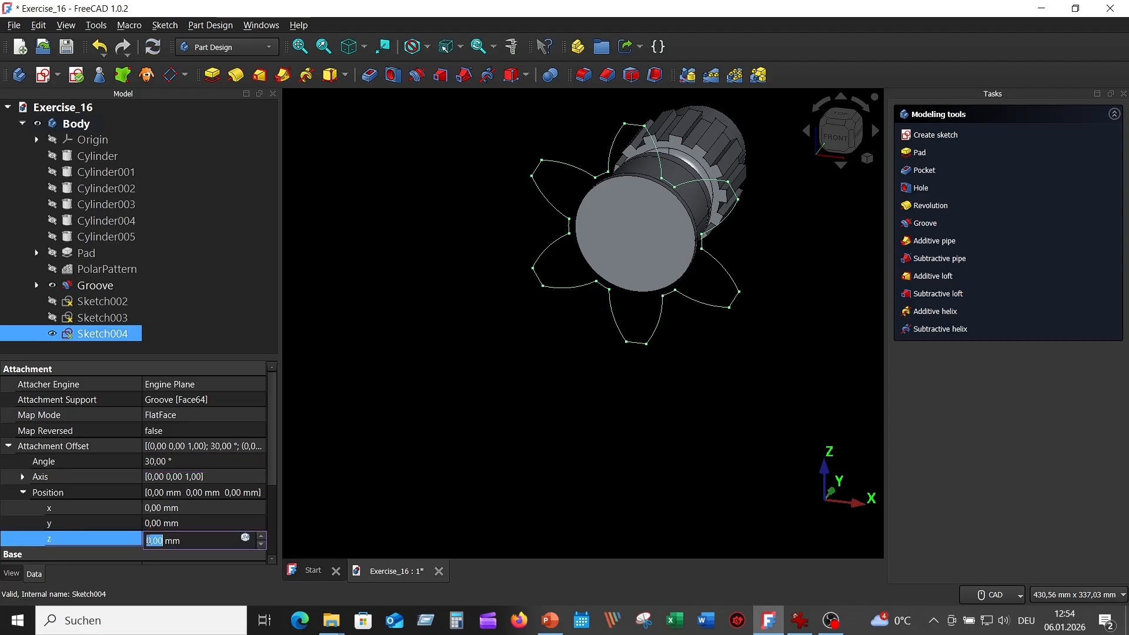
drag(153, 540, 138, 541)
text(95)
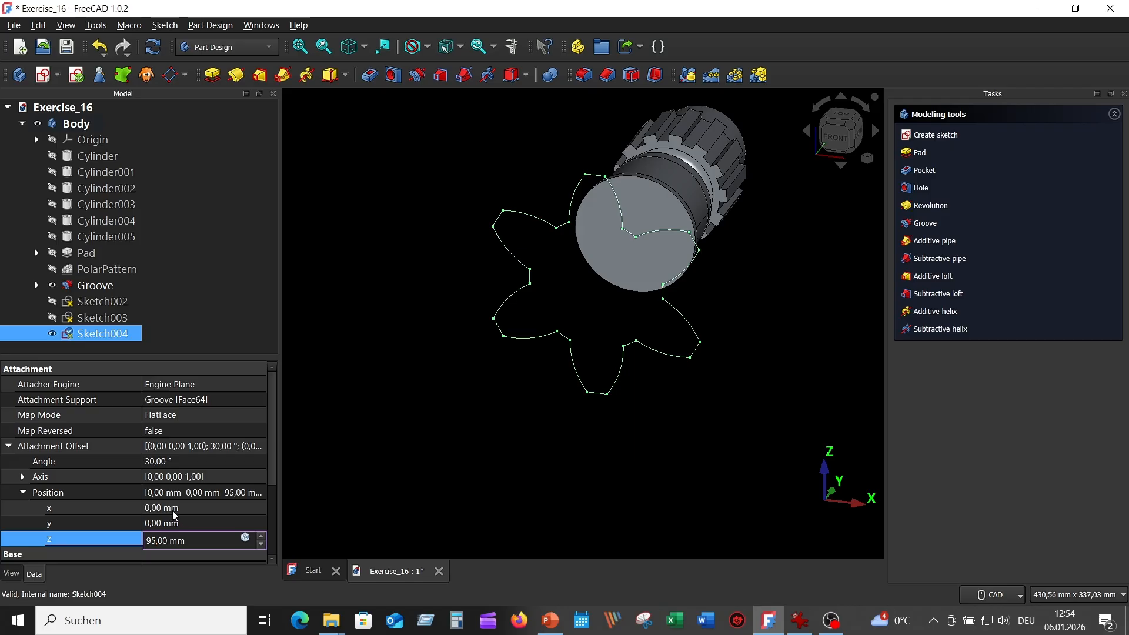
click(395, 349)
key(0)
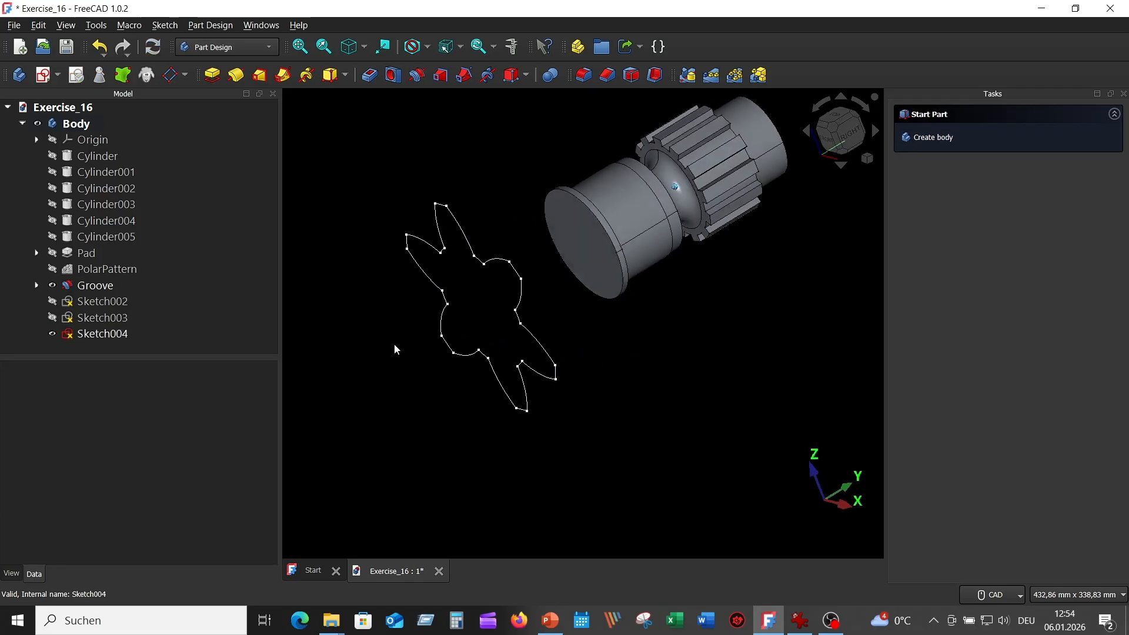
Open Sketch004 for editing and box-select all of its star geometry.
double_click(104, 332)
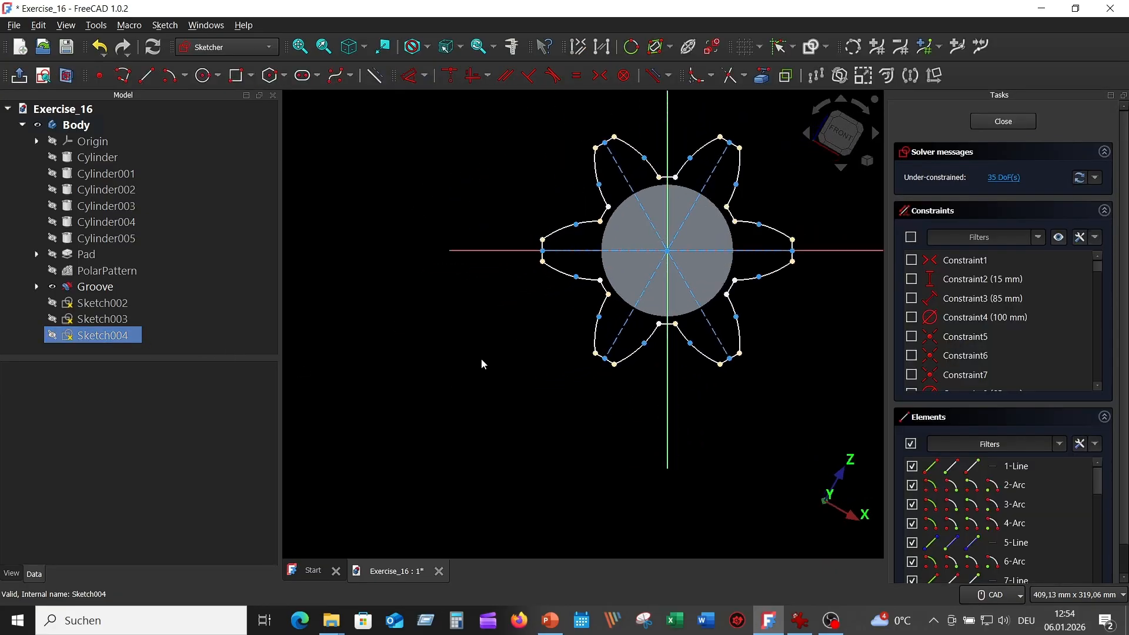
middle_drag(481, 359, 398, 441)
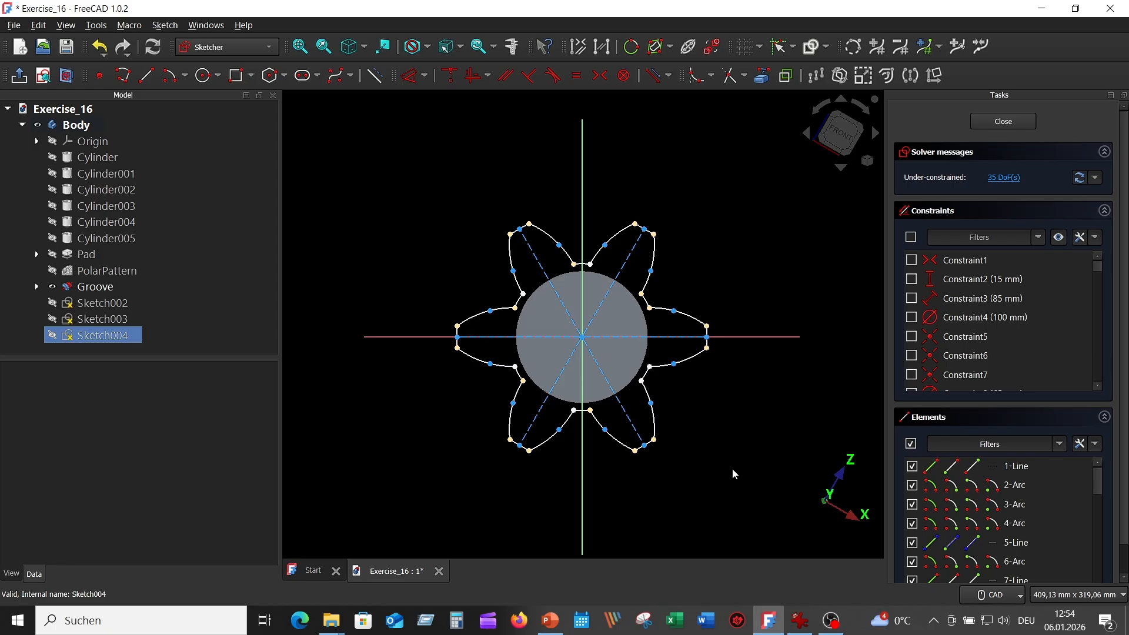
mouse_move(739, 475)
mouse_down()
mouse_move(522, 227)
mouse_move(438, 211)
mouse_up()
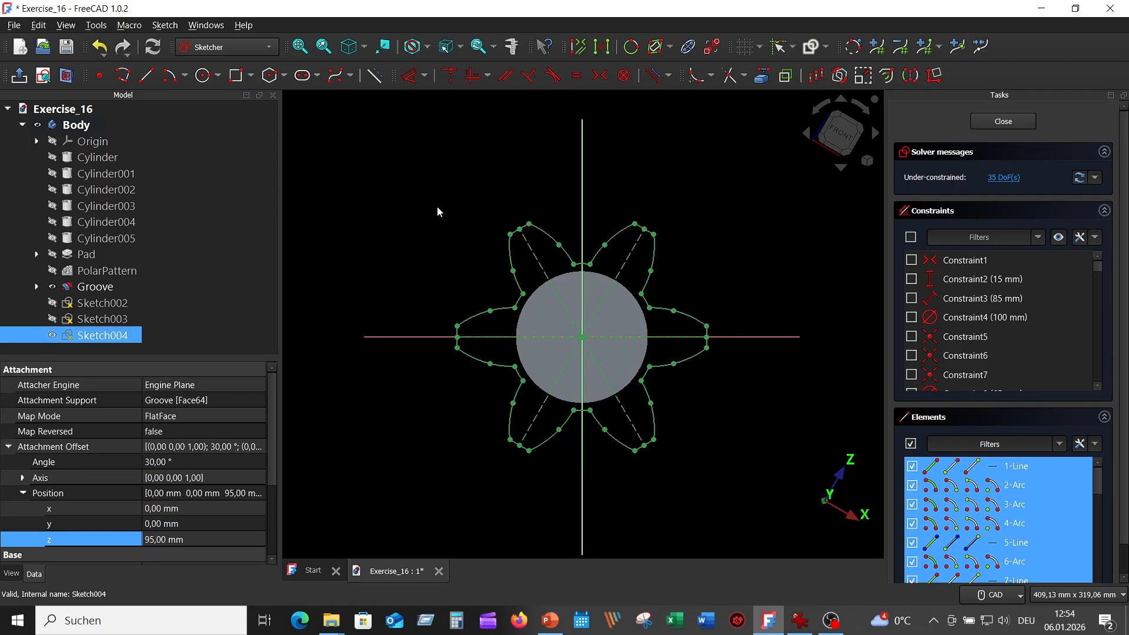
click(799, 620)
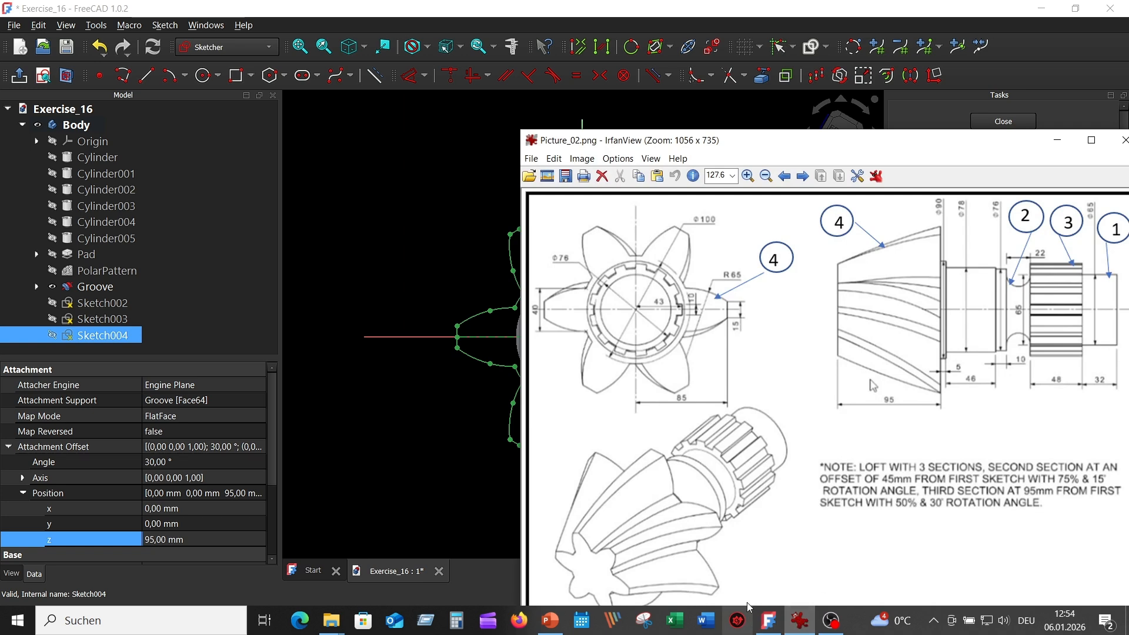
click(428, 441)
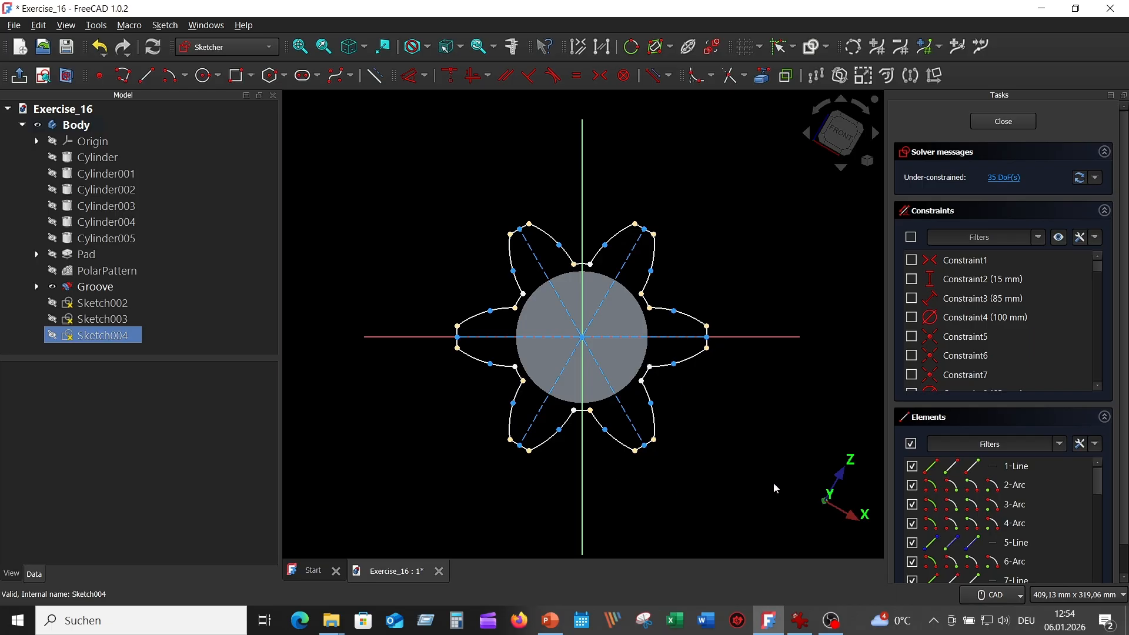
mouse_move(728, 473)
mouse_down()
mouse_move(668, 343)
mouse_move(416, 182)
mouse_move(464, 206)
mouse_up()
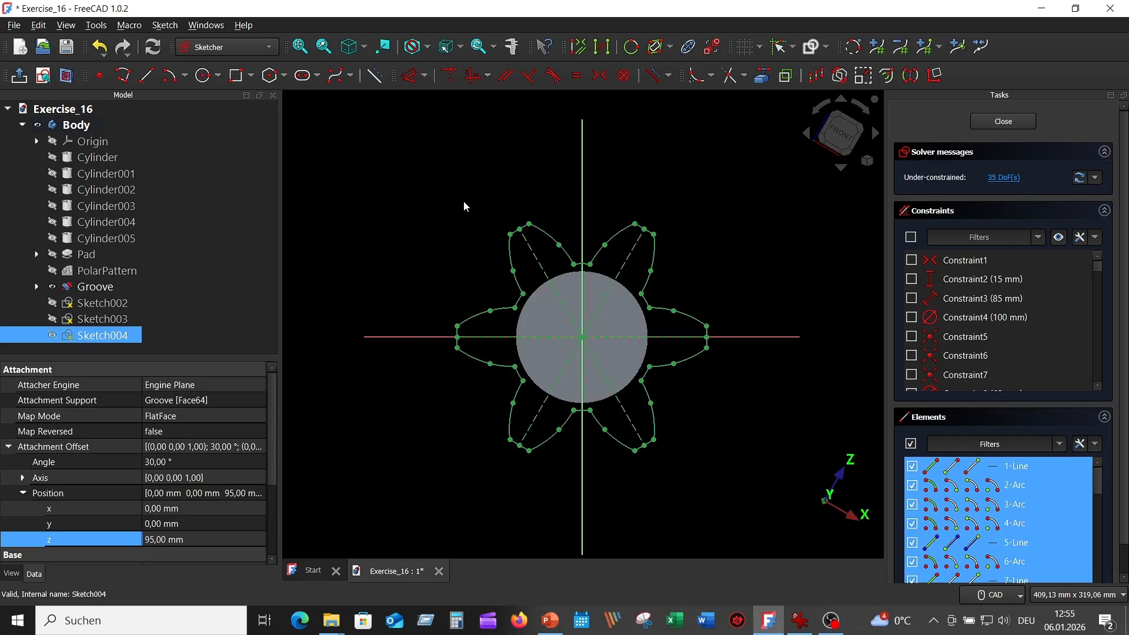
Scale the star profile by 0,5 about the origin and hide its constraints.
click(863, 73)
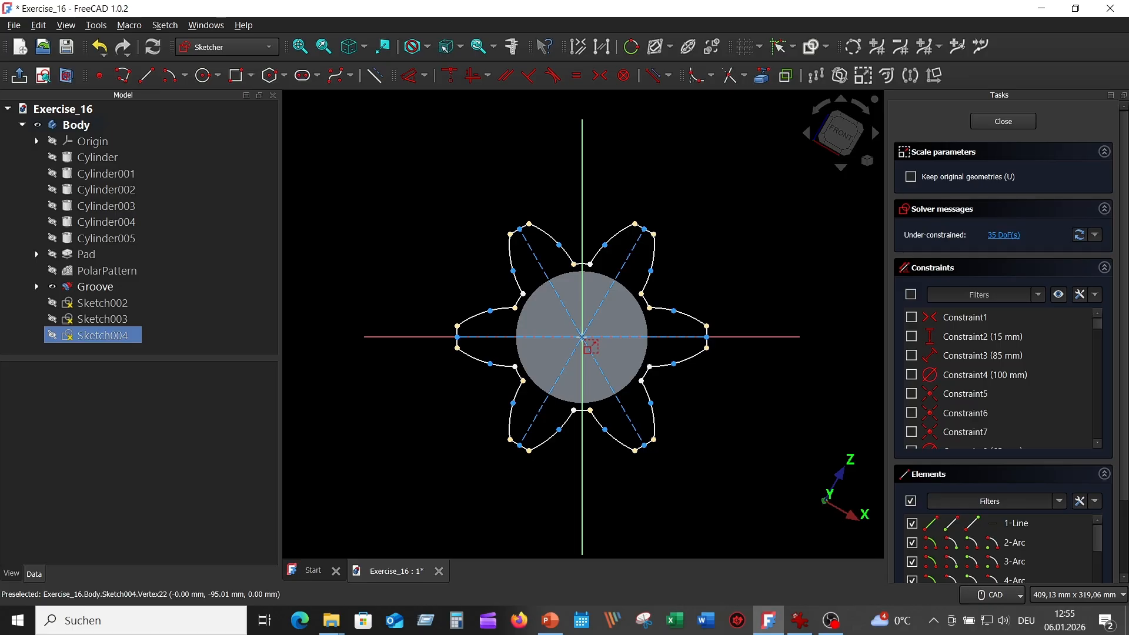
click(582, 337)
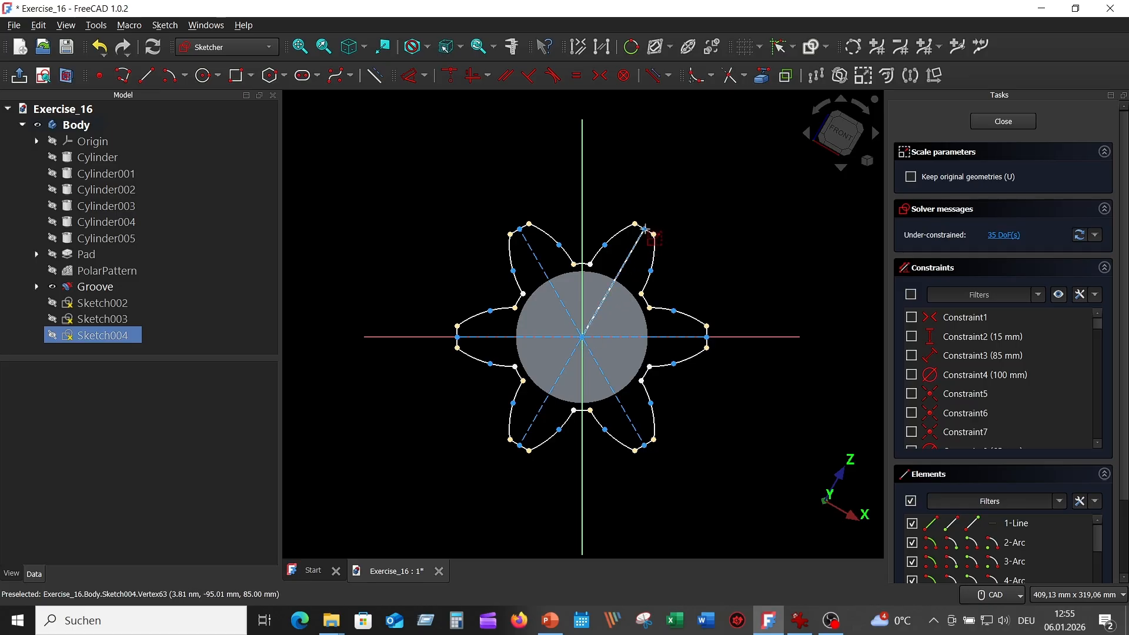
click(644, 228)
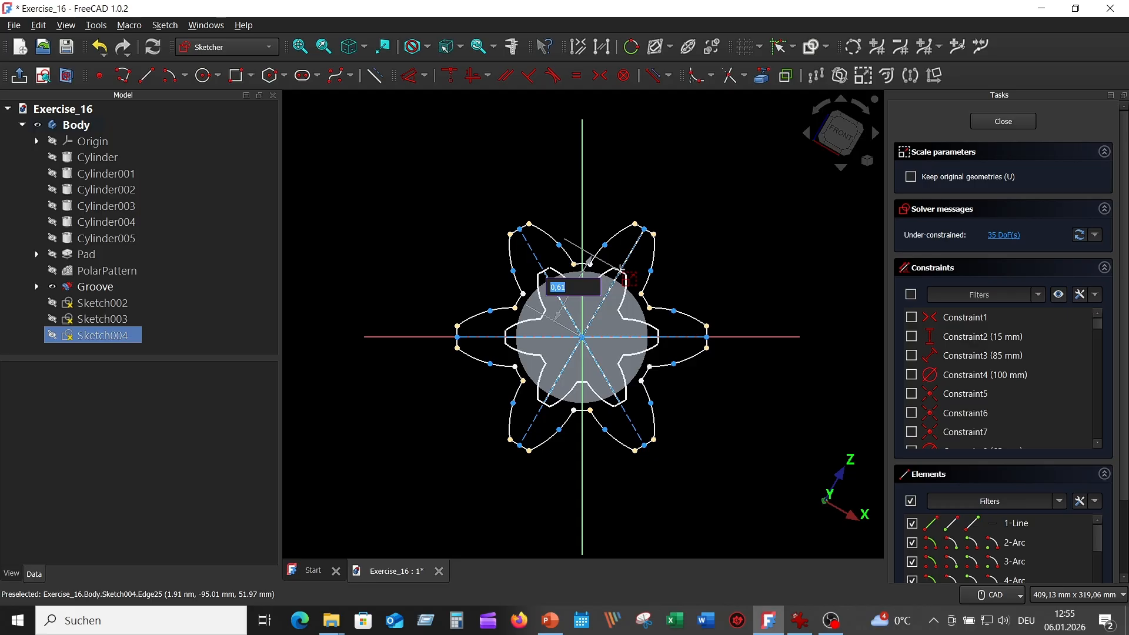
text(0,)
key(Return)
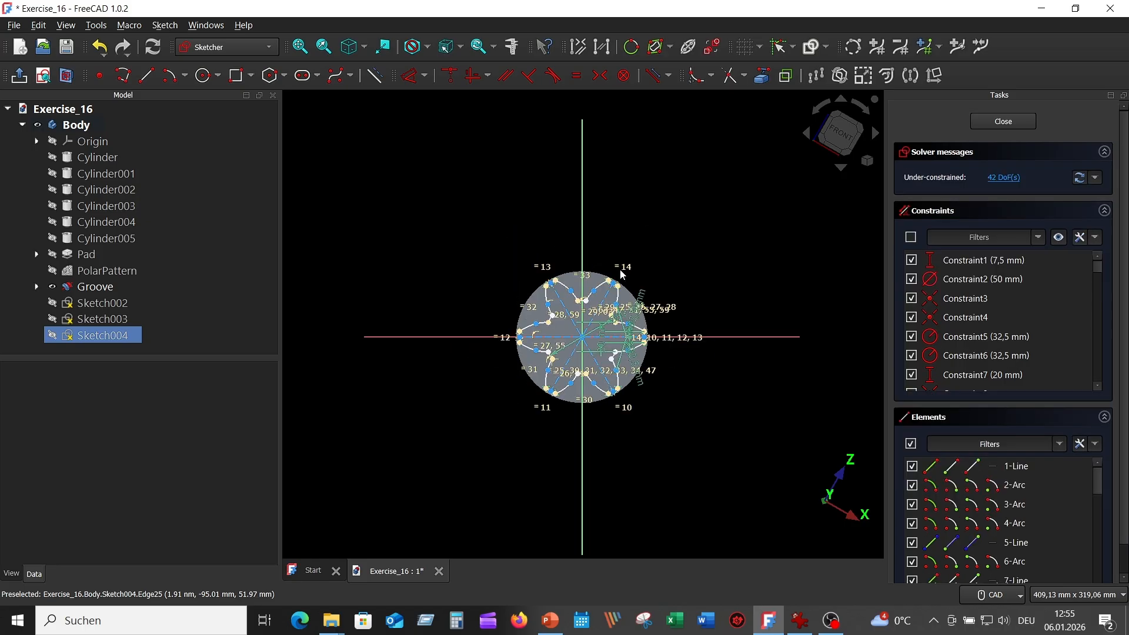
click(1059, 237)
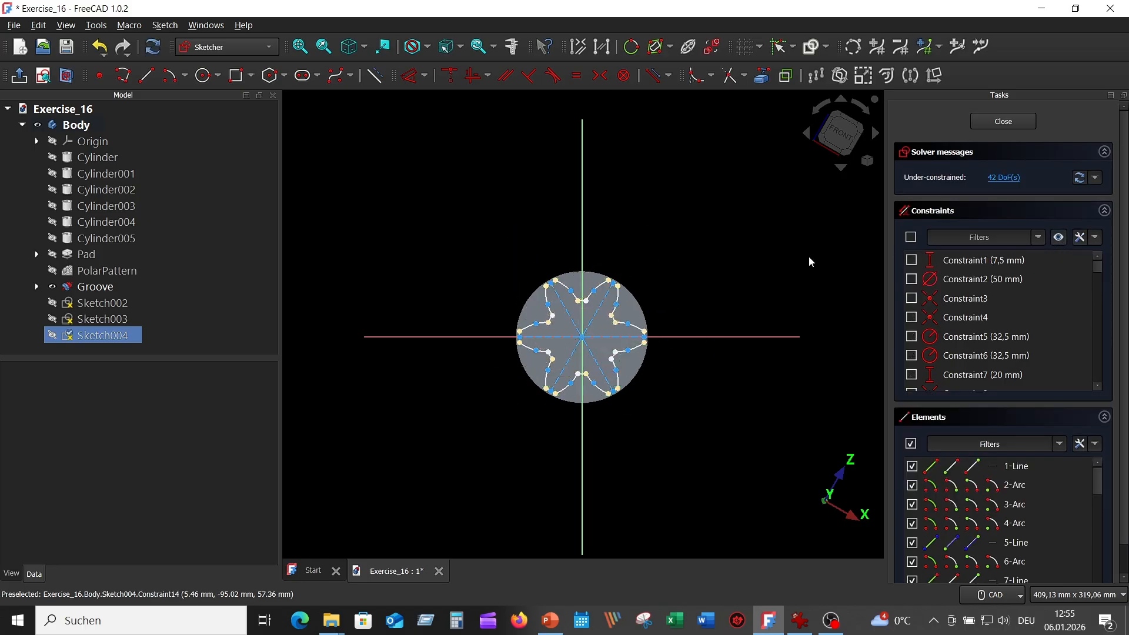
click(1004, 122)
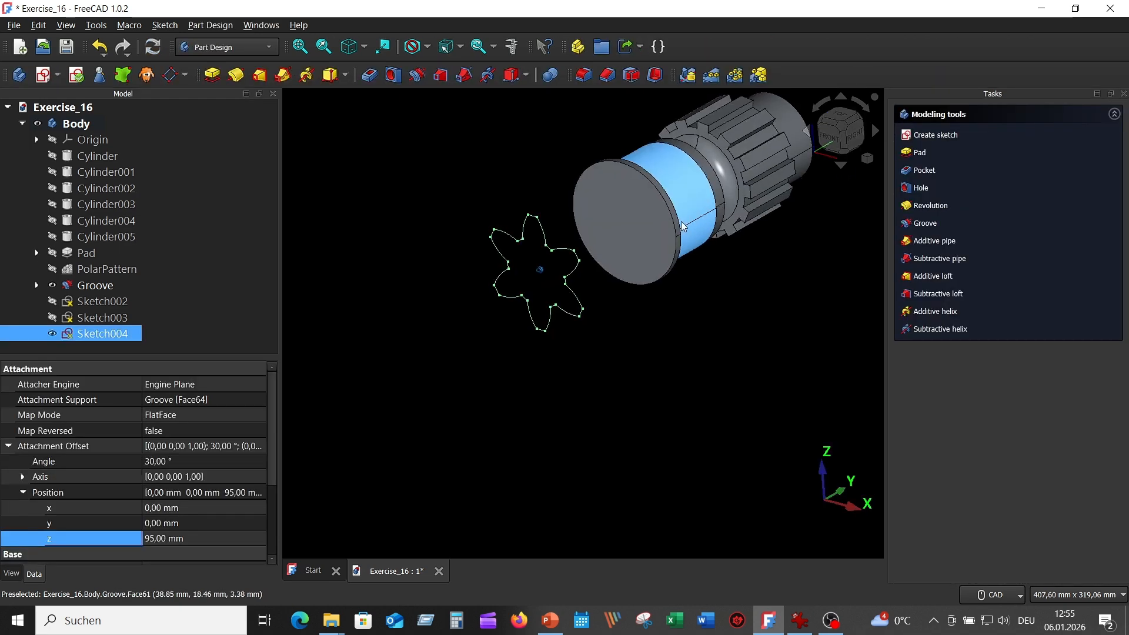
ctrl+click(33, 316)
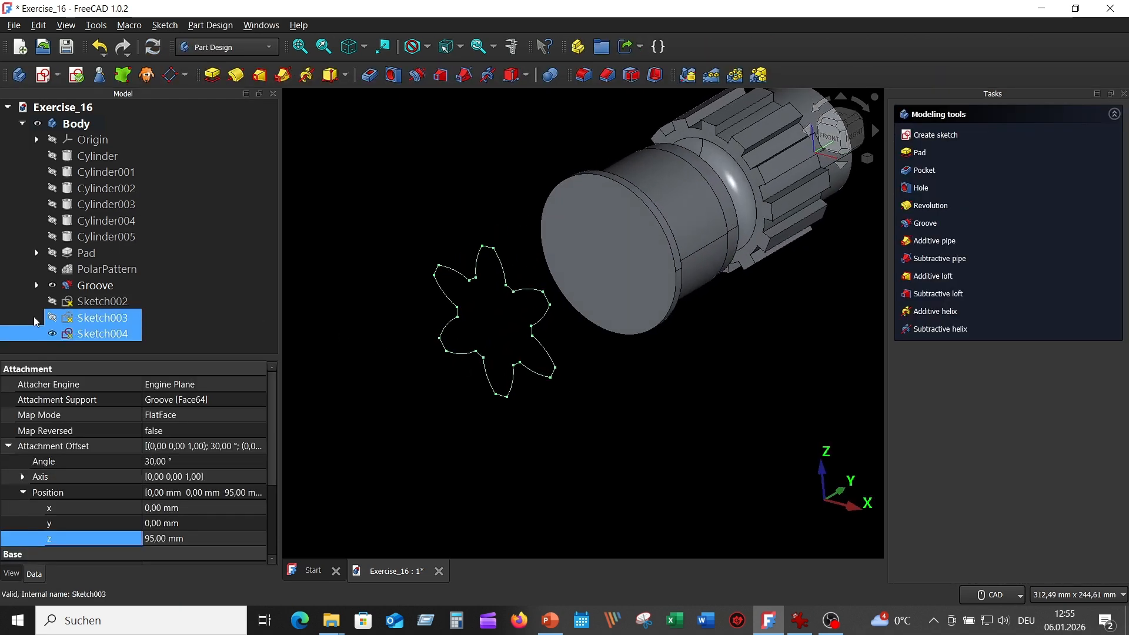
click(50, 317)
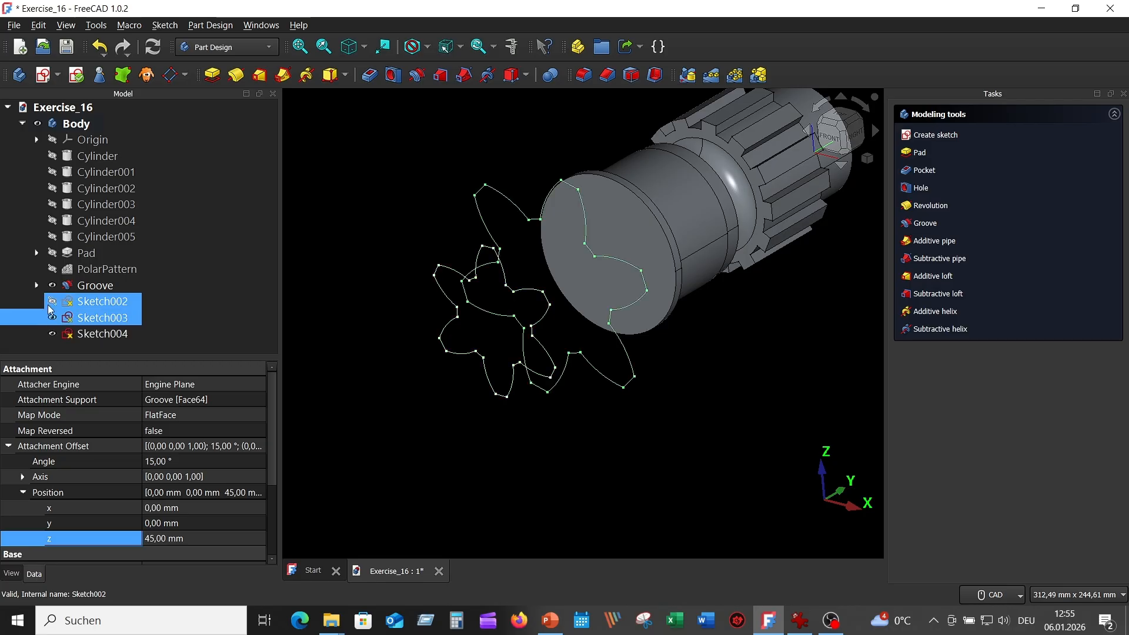
click(53, 303)
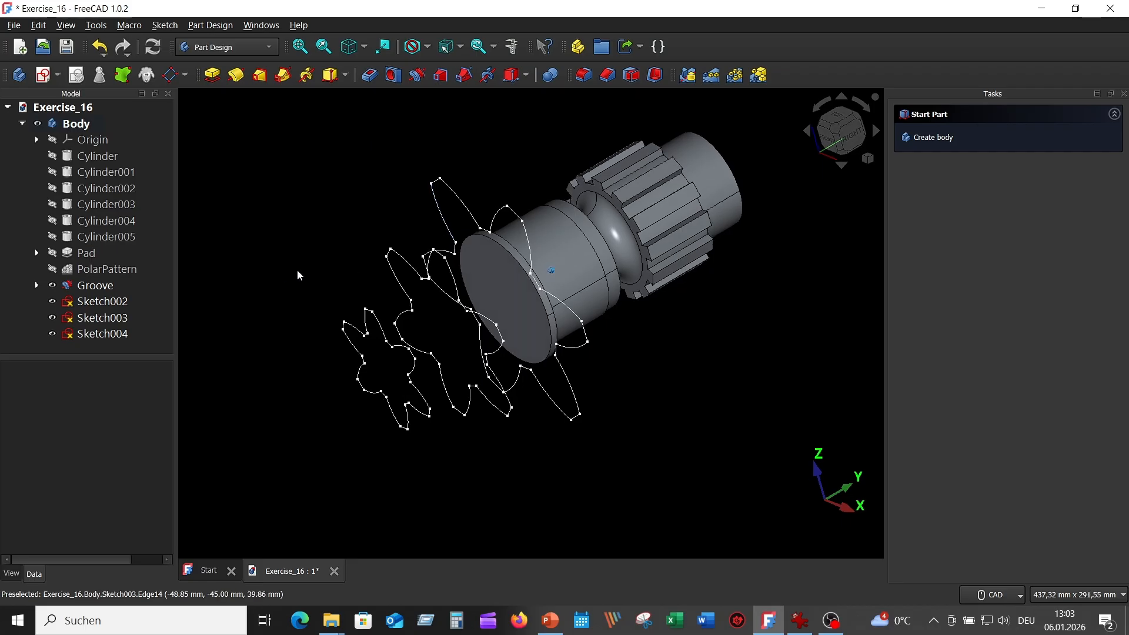
key(1)
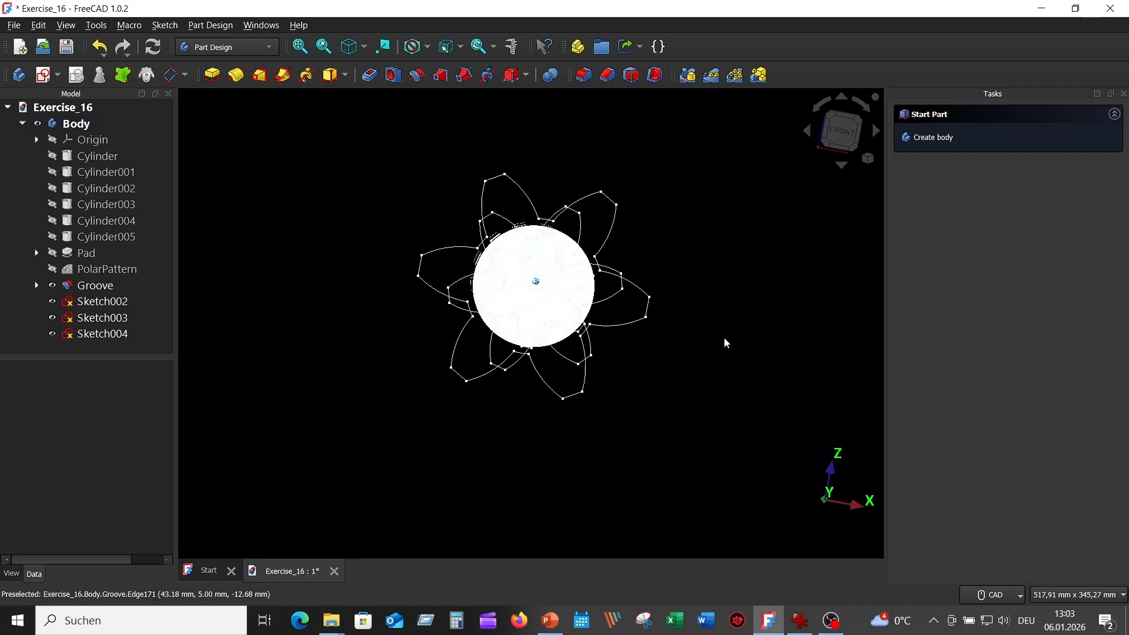
click(92, 286)
key(0)
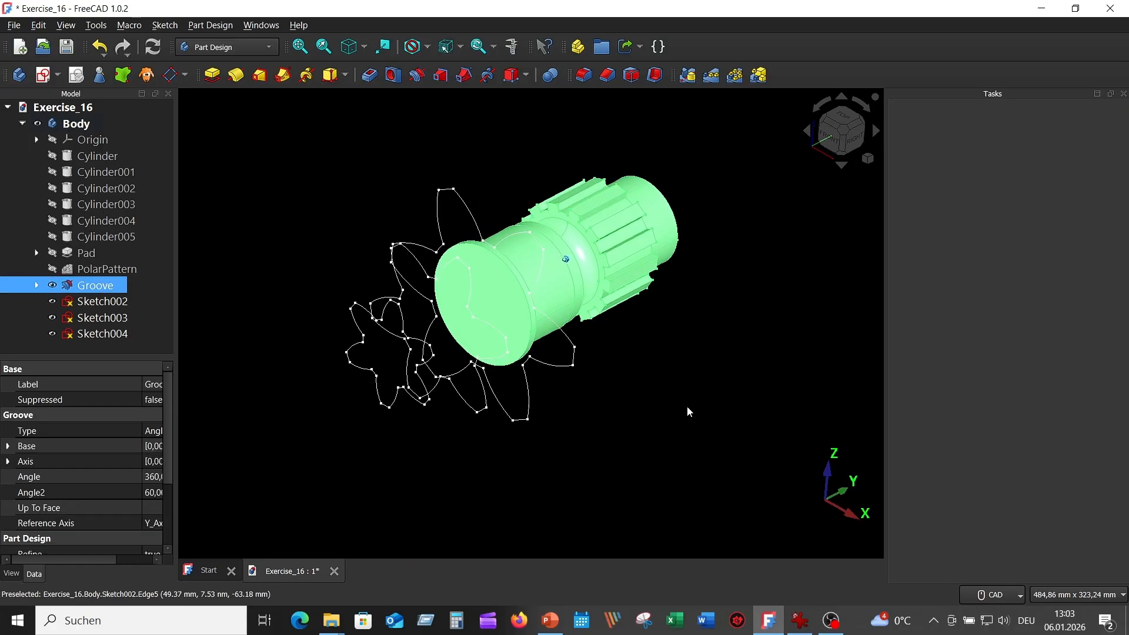
click(686, 404)
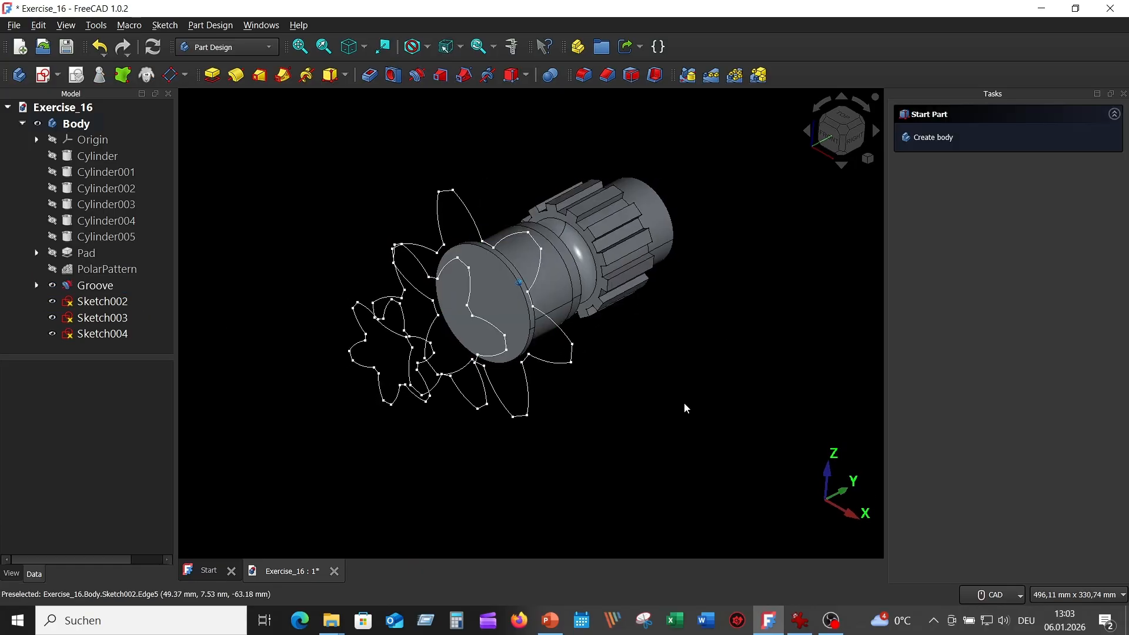
scroll(494, 329, up, 2)
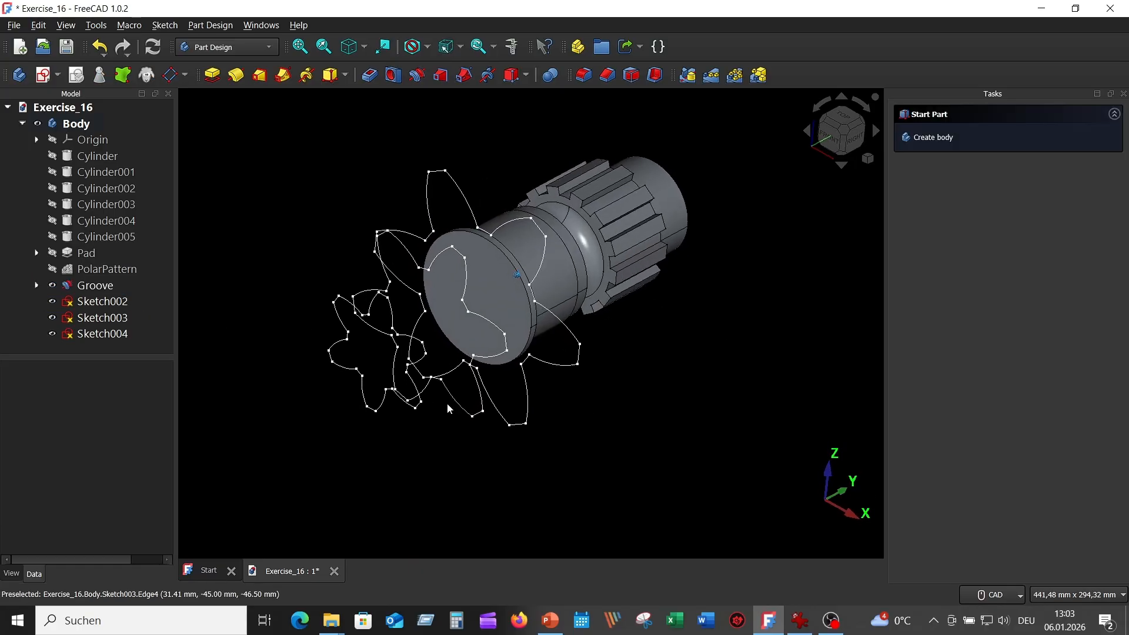
click(109, 303)
middle_drag(267, 377, 294, 376)
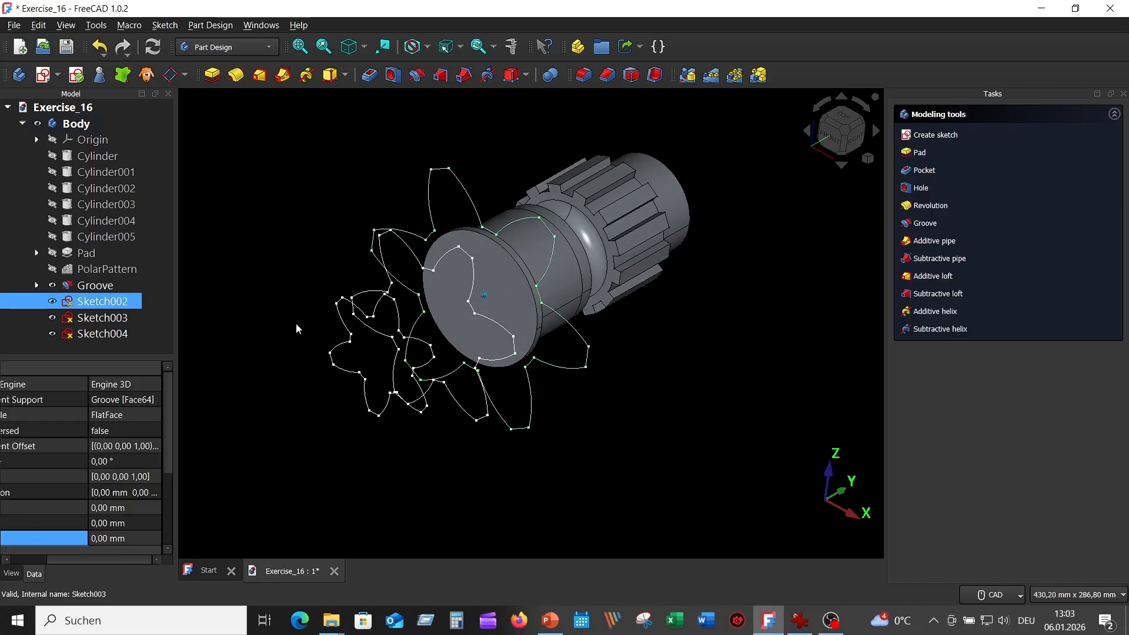
Set up an additive loft from Sketch002 with Sketch003 and Sketch004 as sections.
click(260, 75)
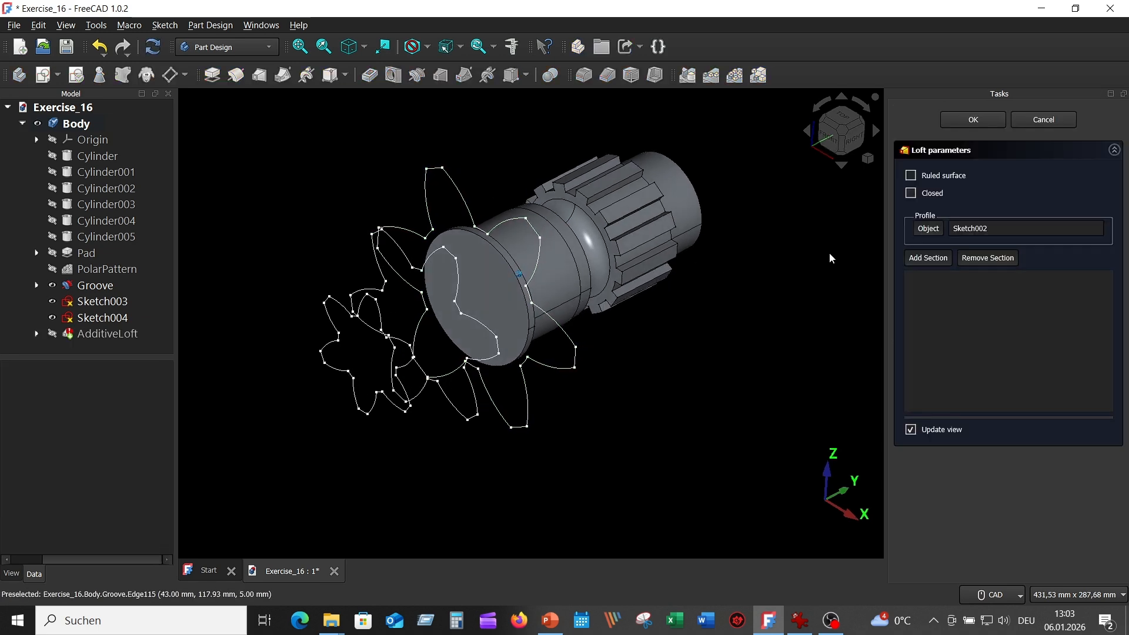
click(921, 259)
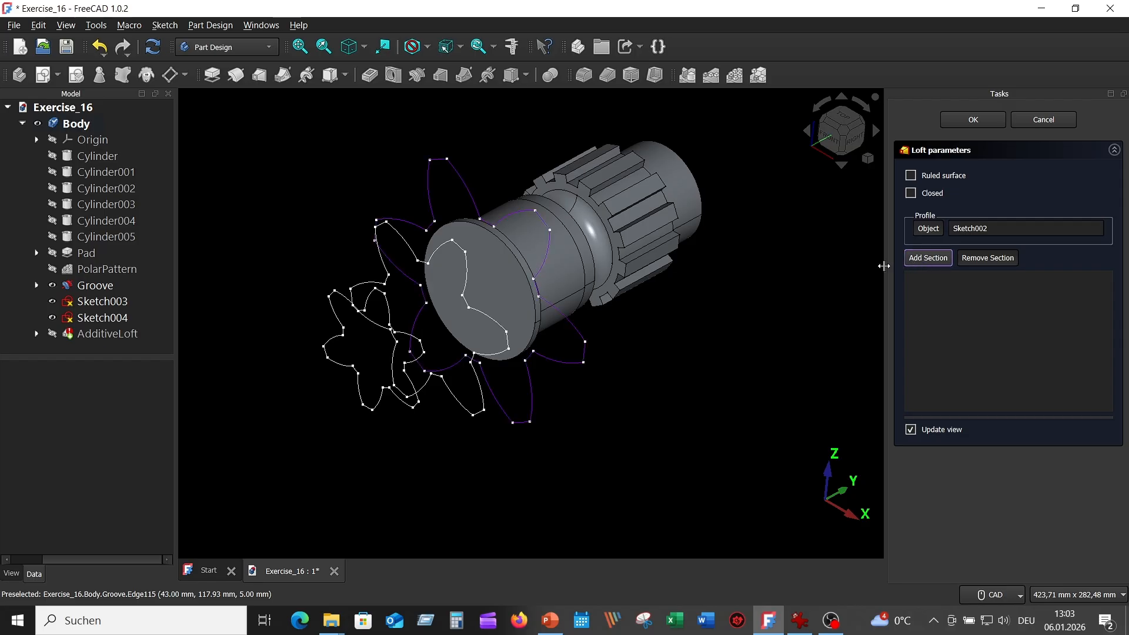
middle_drag(690, 318, 606, 317)
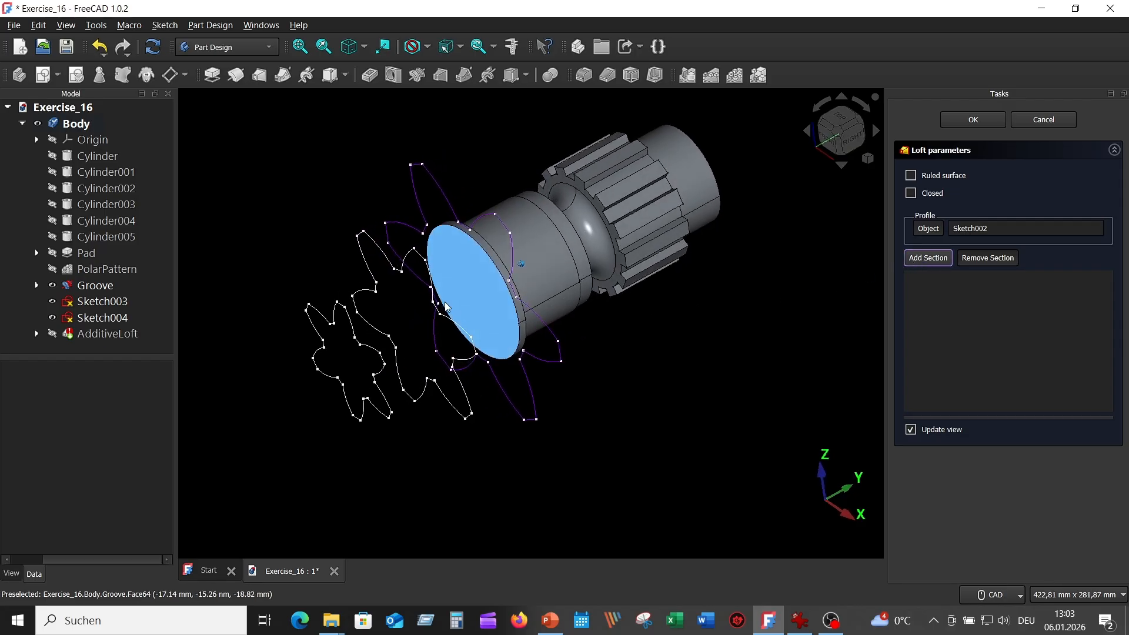
click(109, 302)
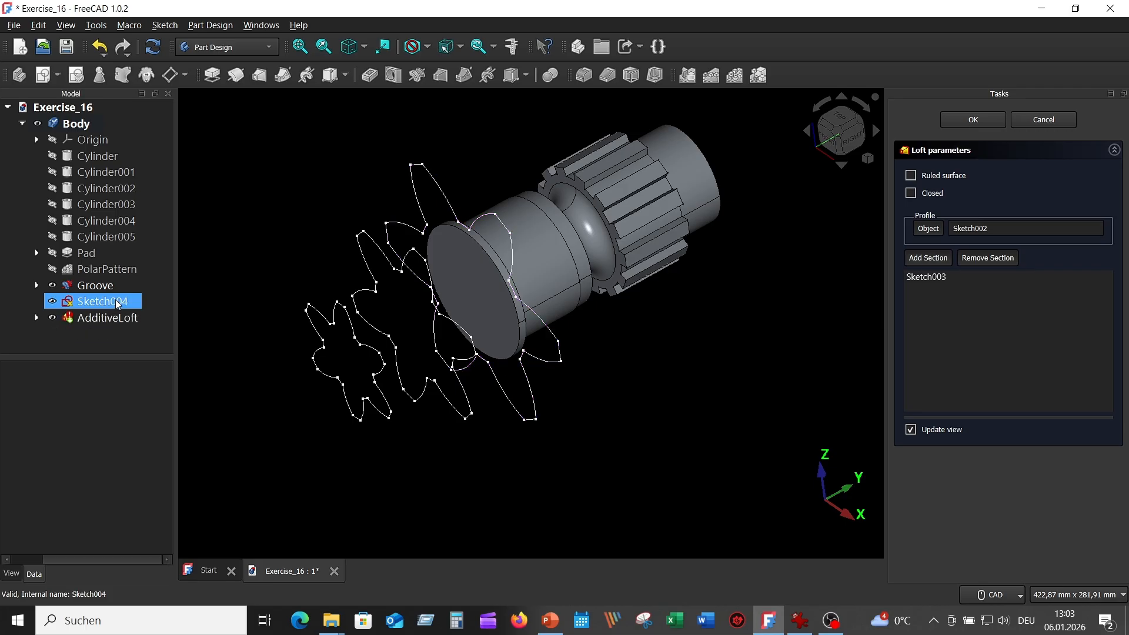
click(927, 265)
click(97, 303)
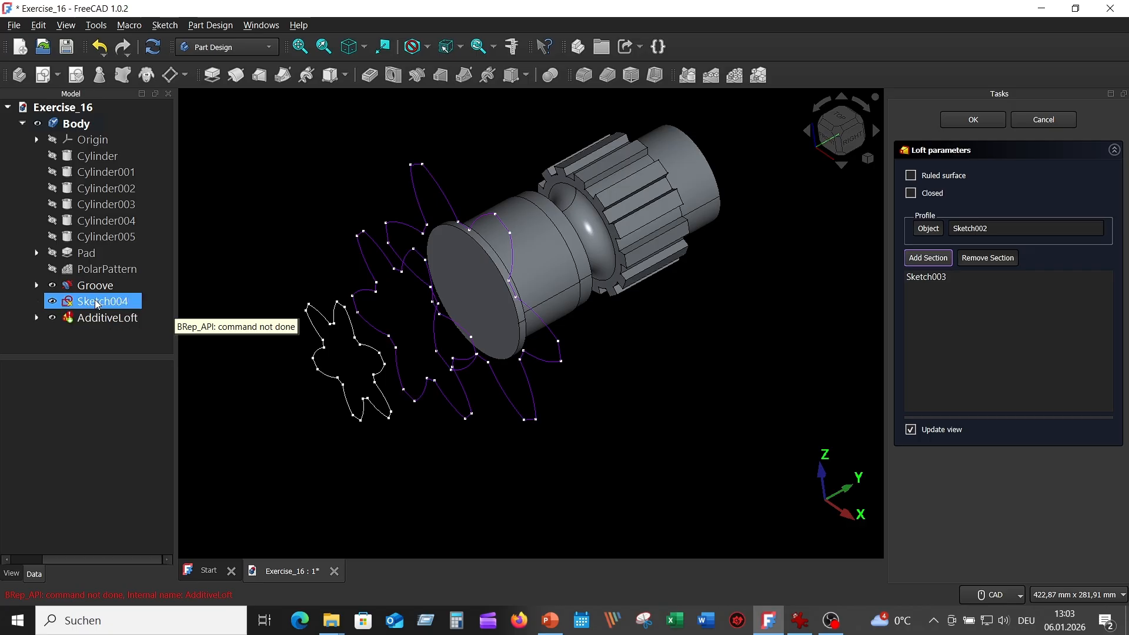
mouse_move(632, 444)
middle_down()
mouse_move(653, 424)
mouse_move(839, 345)
middle_up()
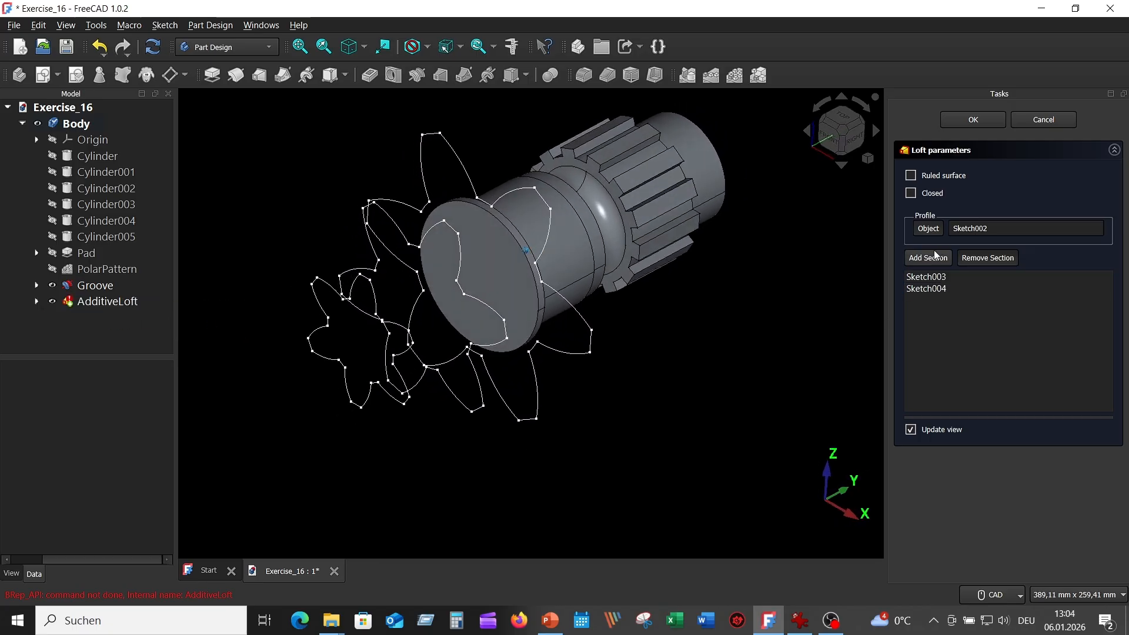
Build the loft, dismiss the BRep_API error and cancel the failed loft.
click(972, 120)
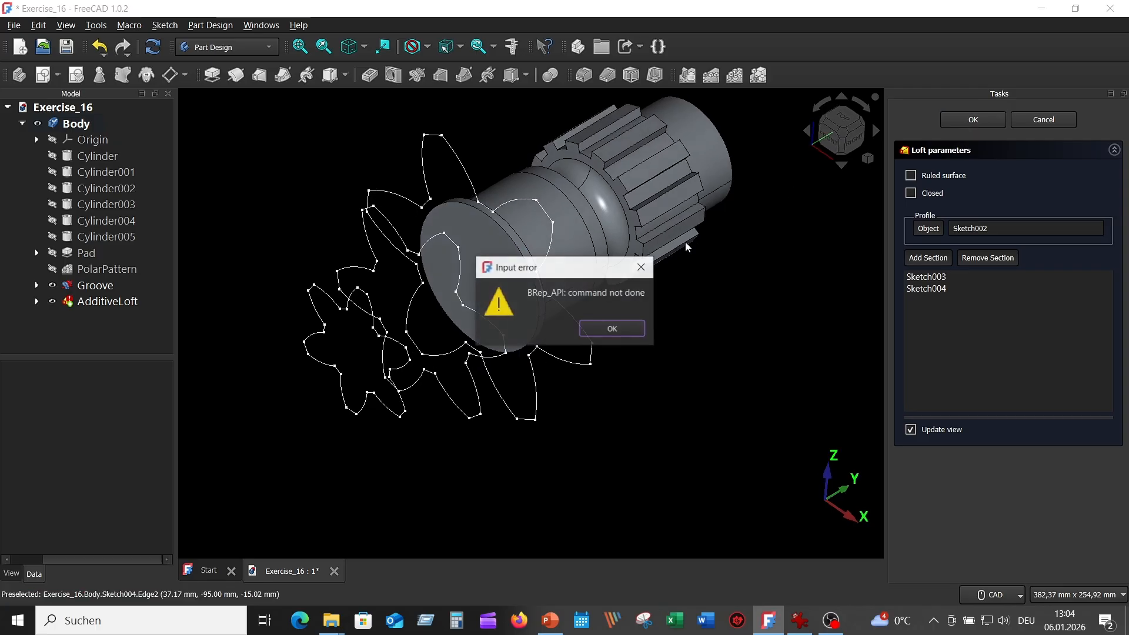
click(626, 331)
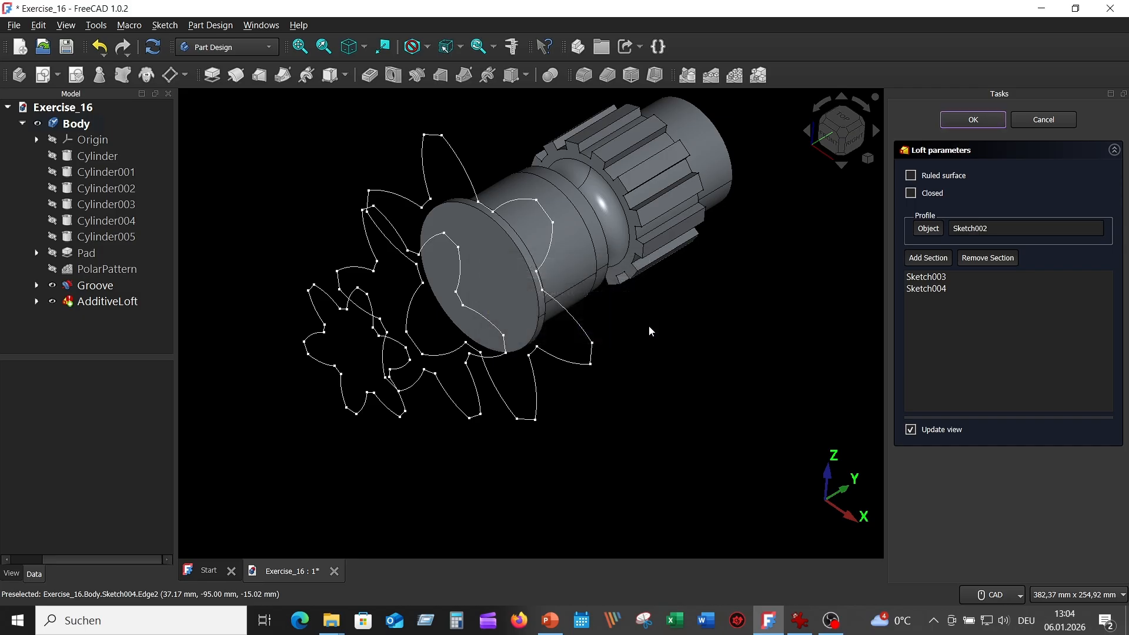
click(1043, 120)
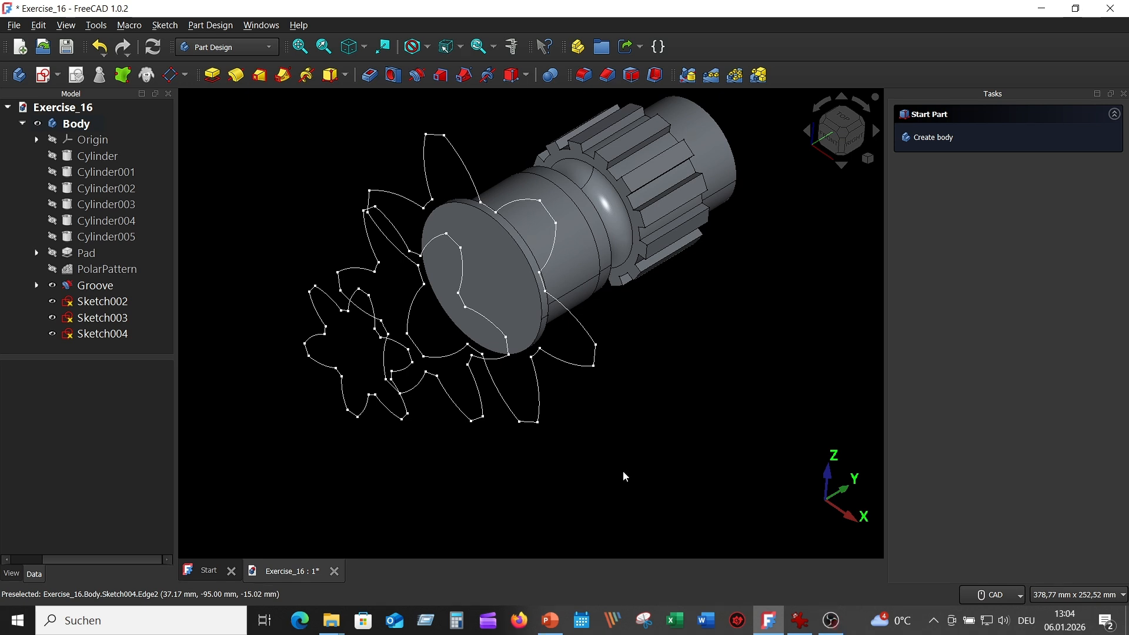
Hide Sketch004 and Sketch002, leaving Sketch003 as the only visible sketch.
click(50, 337)
click(51, 335)
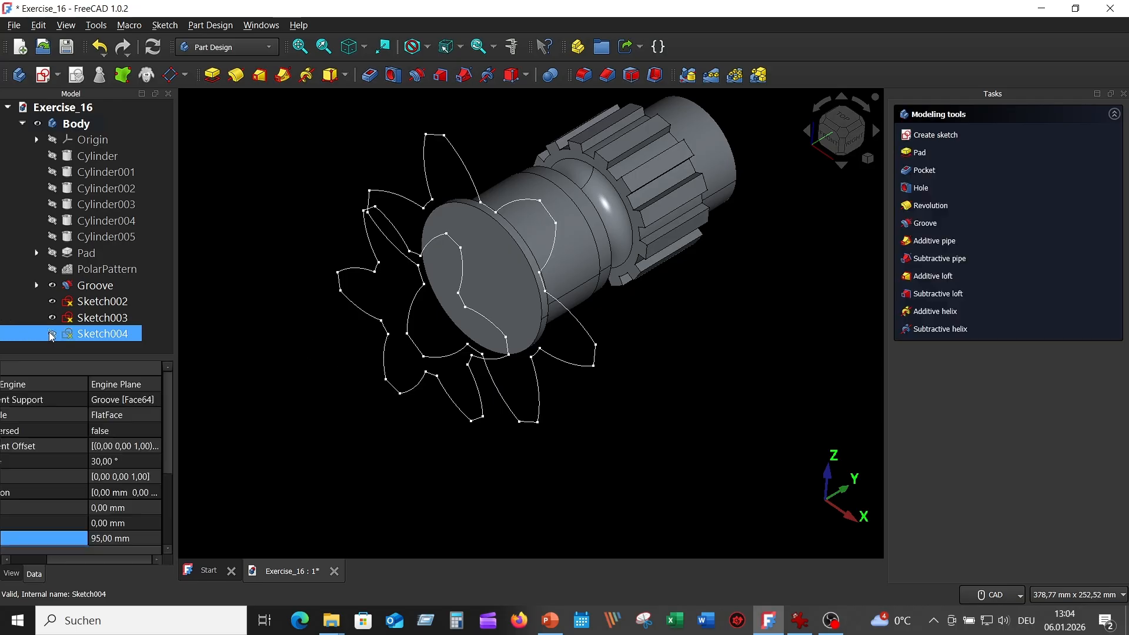
ctrl+click(58, 320)
click(53, 318)
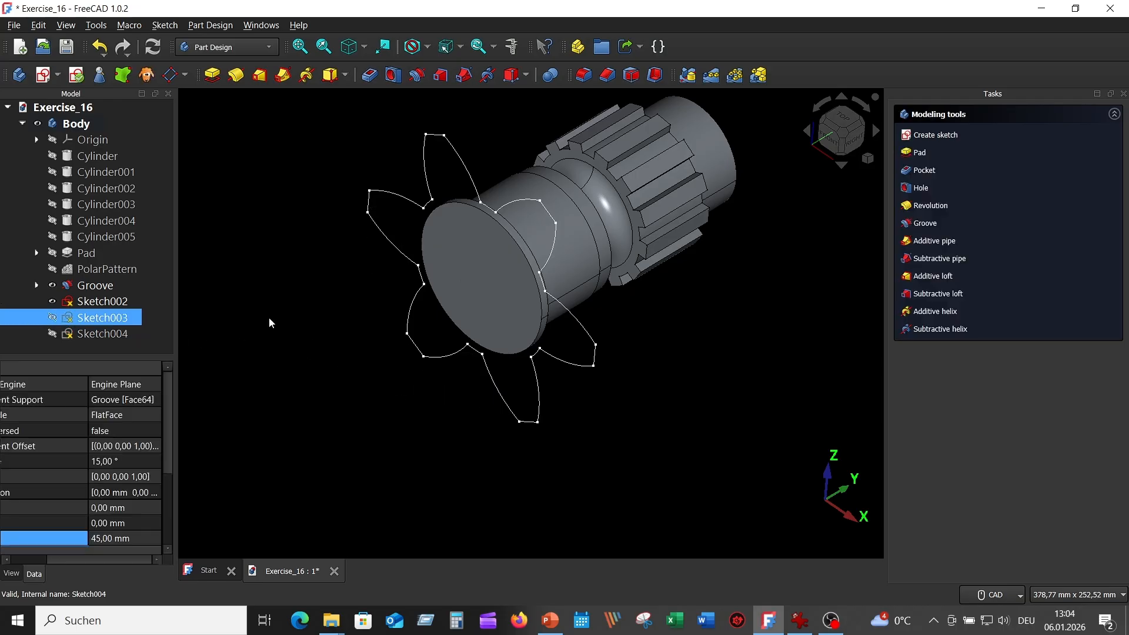
click(129, 301)
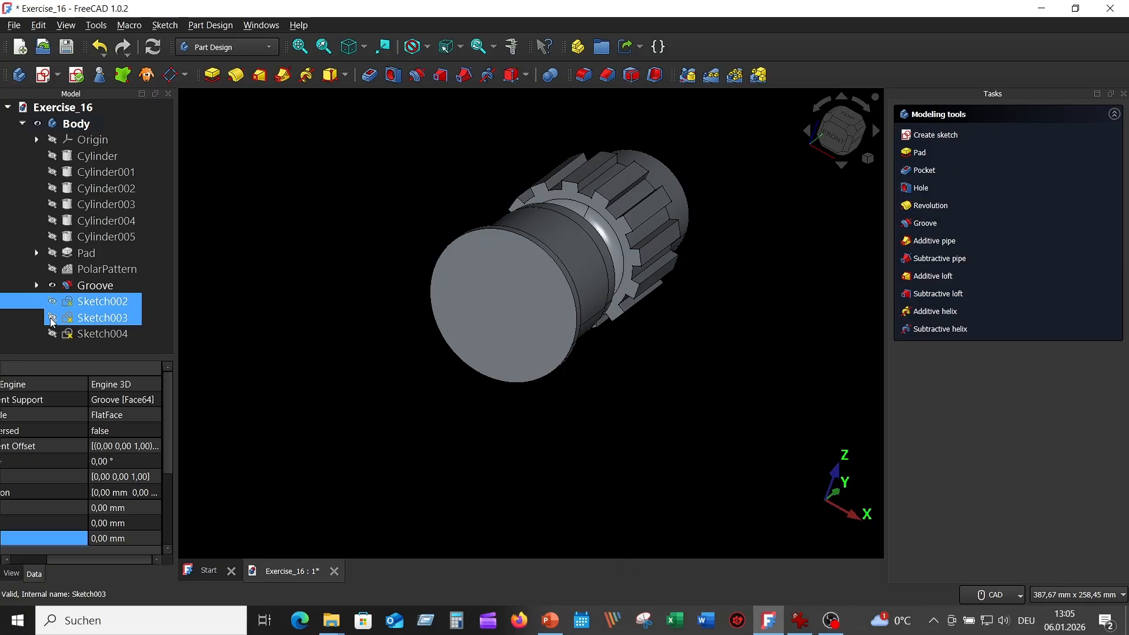
click(52, 318)
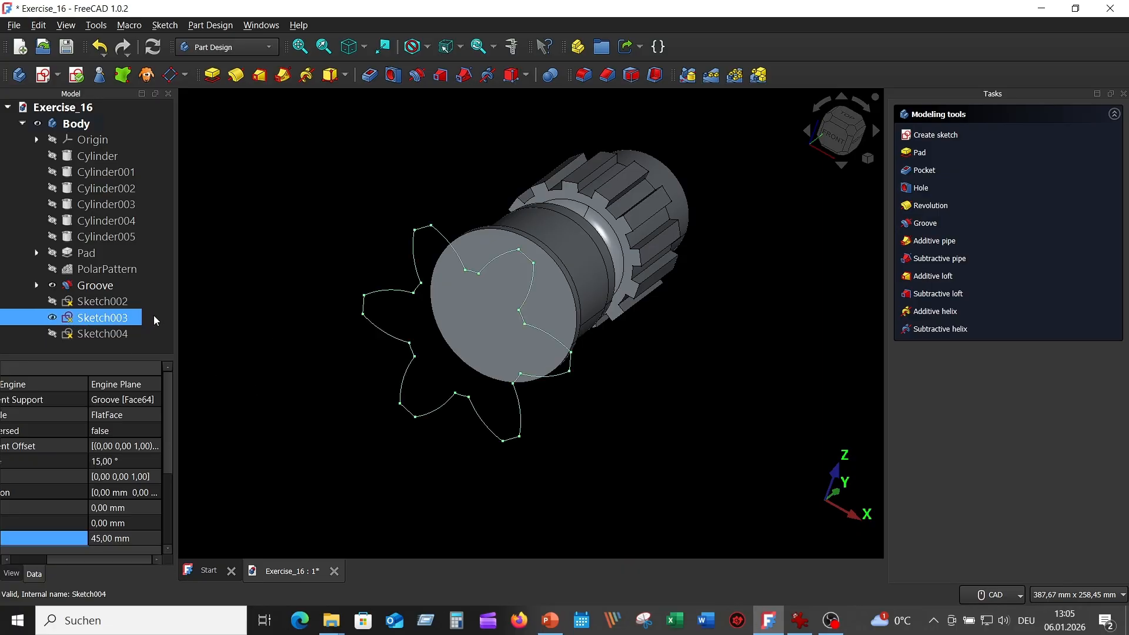
Run Validate sketch on Sketch003 and highlight its troublesome vertices.
click(165, 25)
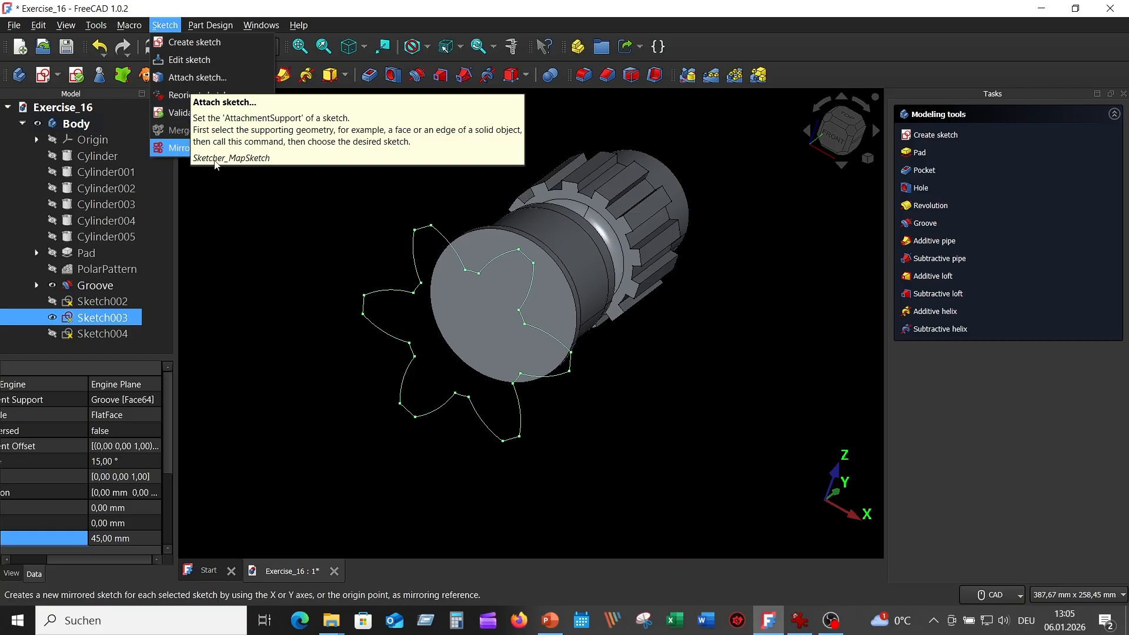
click(186, 113)
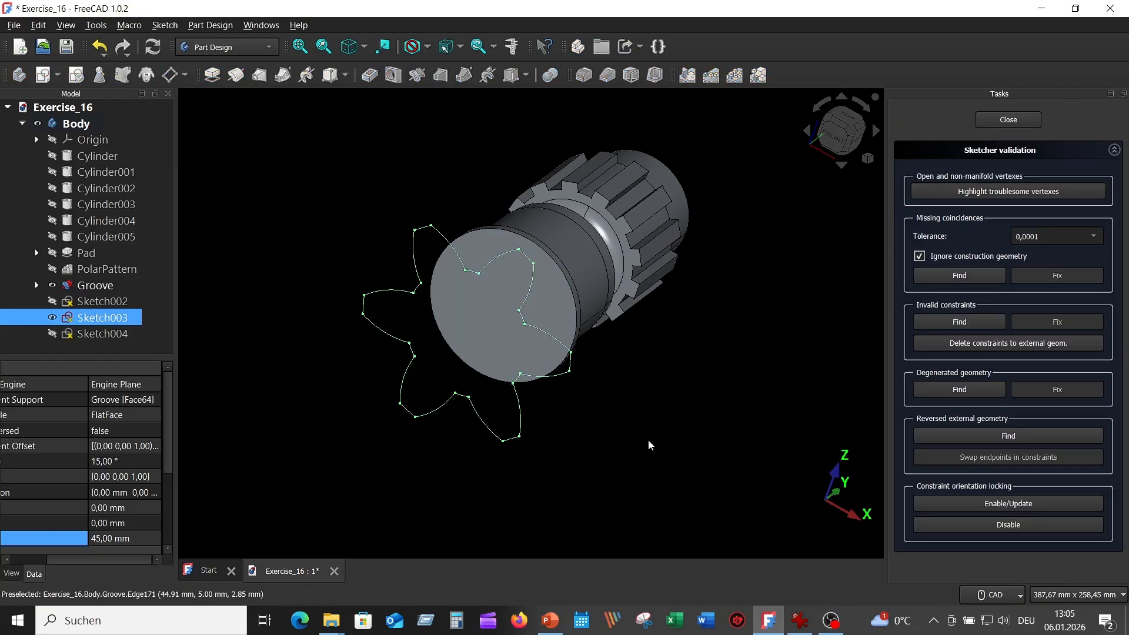
scroll(669, 376, up, 3)
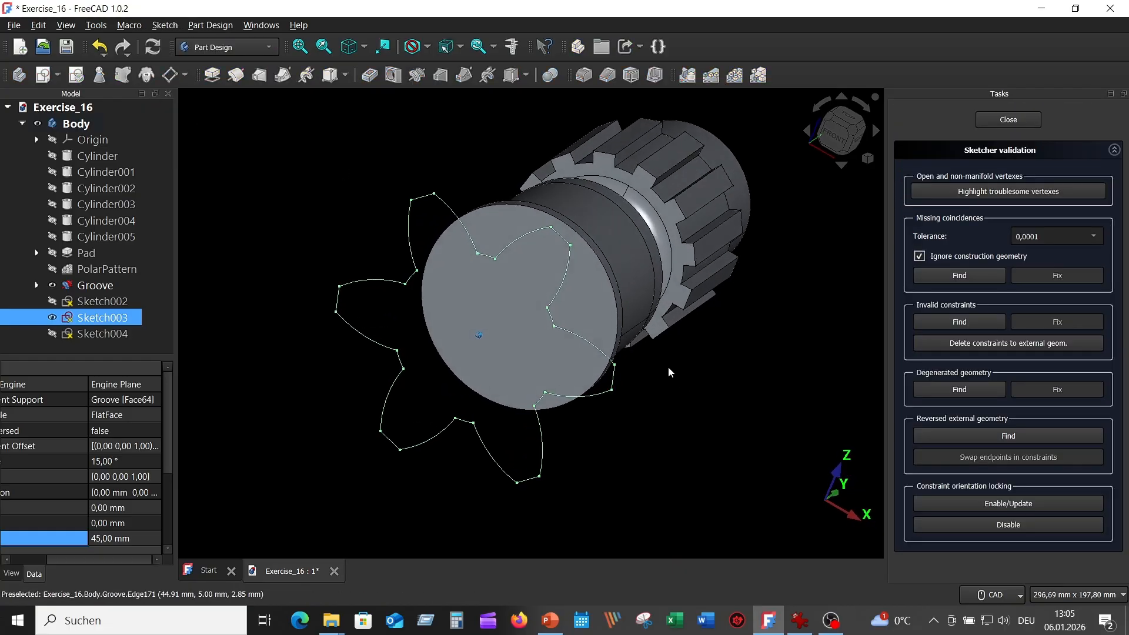
middle_drag(709, 376, 711, 375)
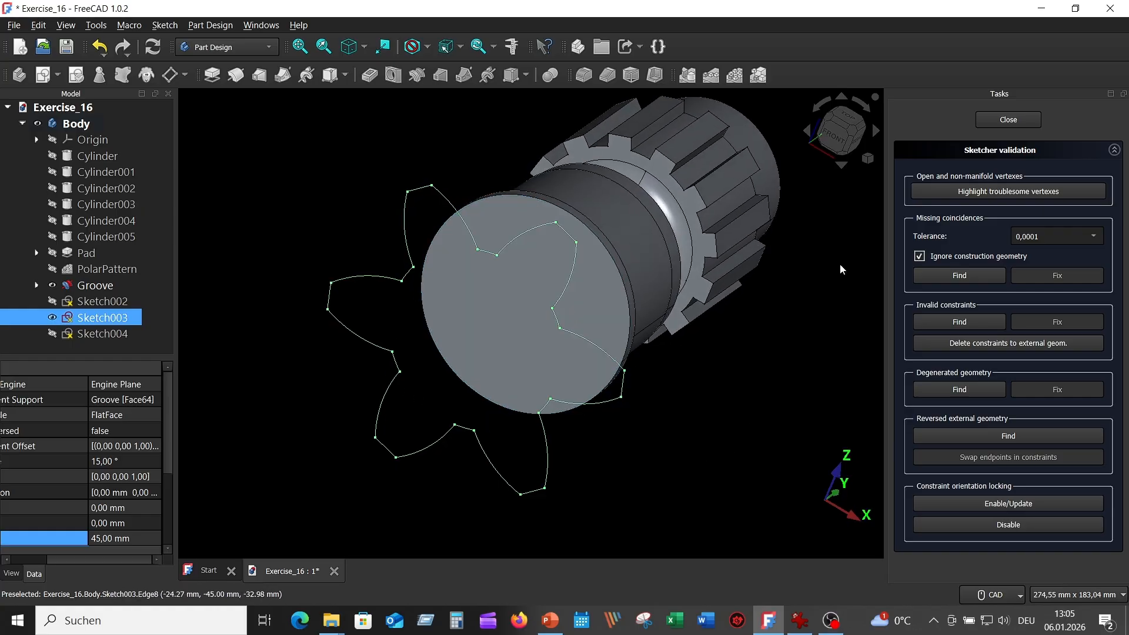
click(982, 192)
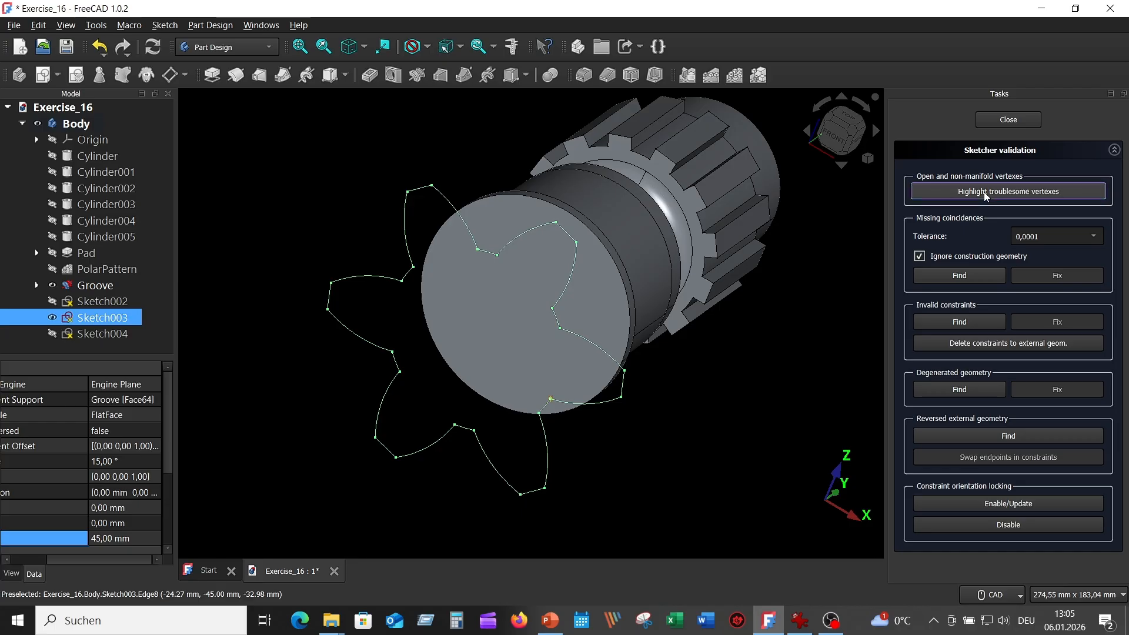
scroll(616, 464, up, 3)
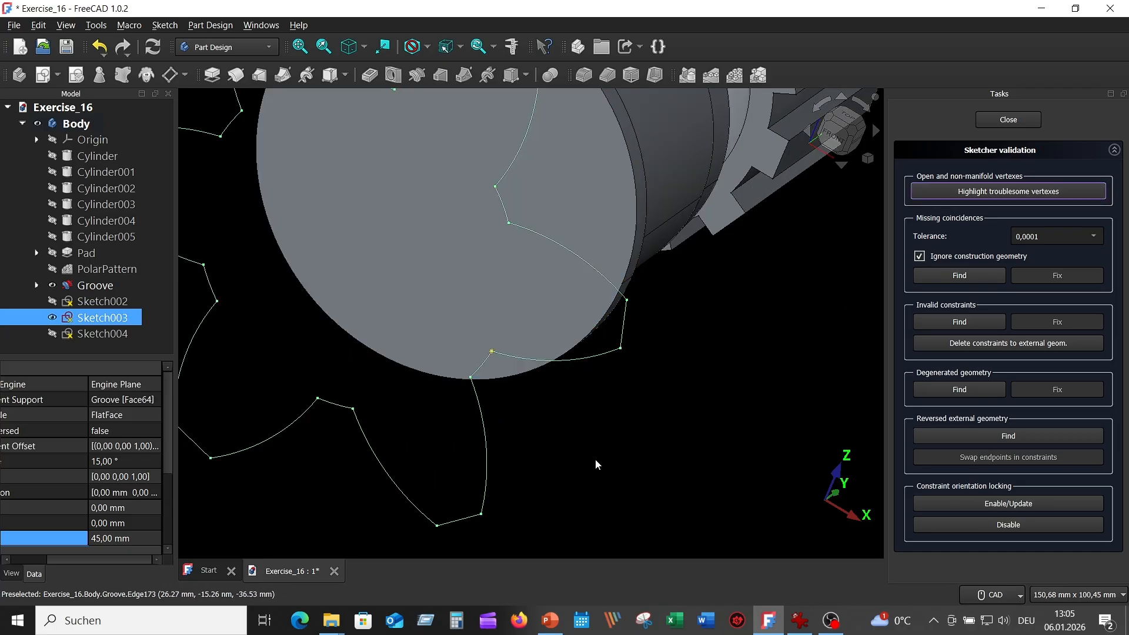
Hide the shaft solid and close the sketch validation panel.
click(52, 285)
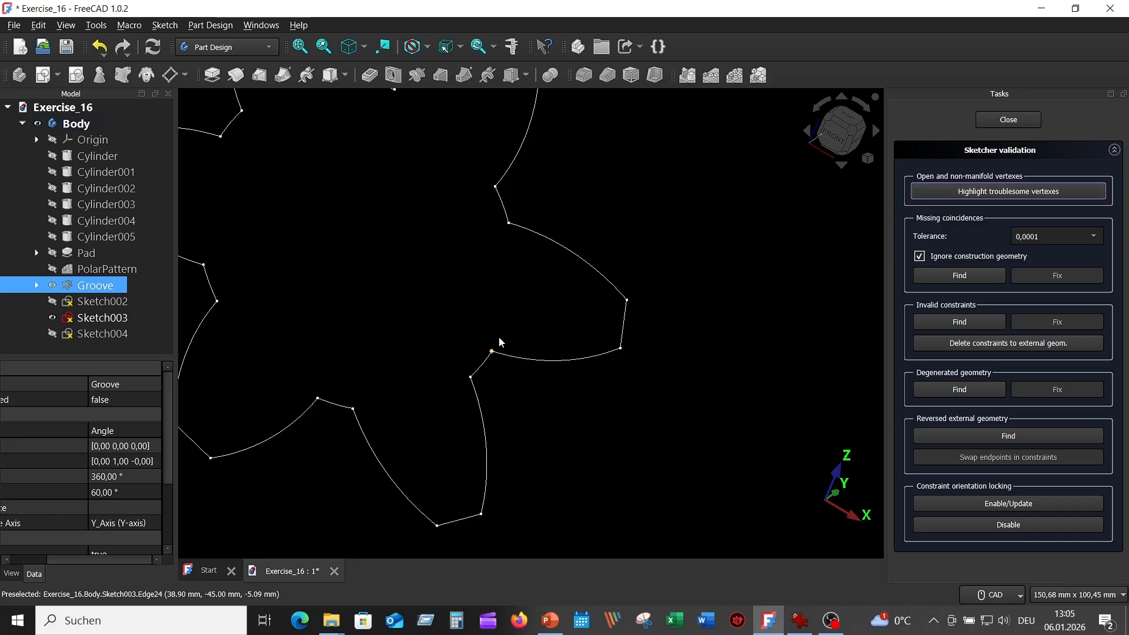
scroll(617, 397, down, 2)
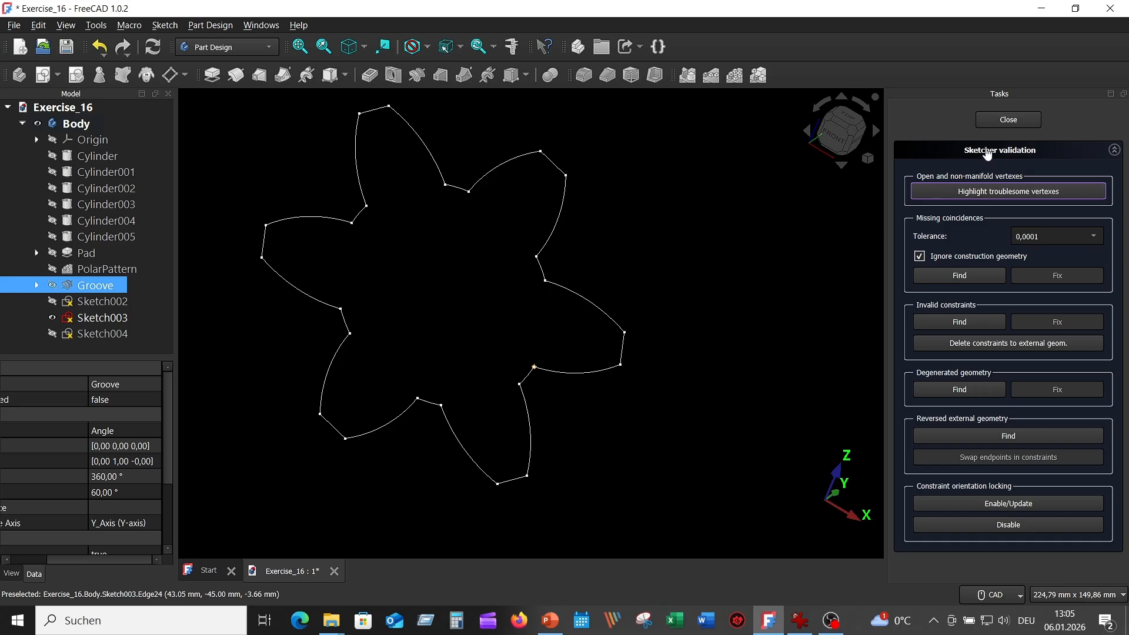
click(1007, 118)
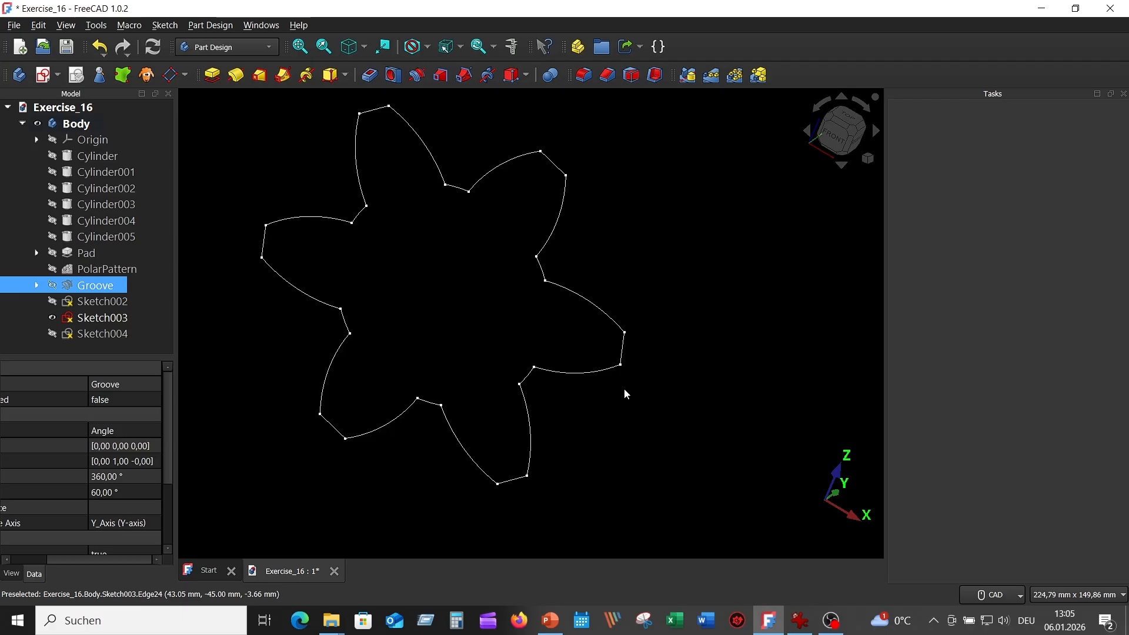
In Sketch003, adjust the right lobe's arc and make its arc-line joint coincident.
double_click(112, 320)
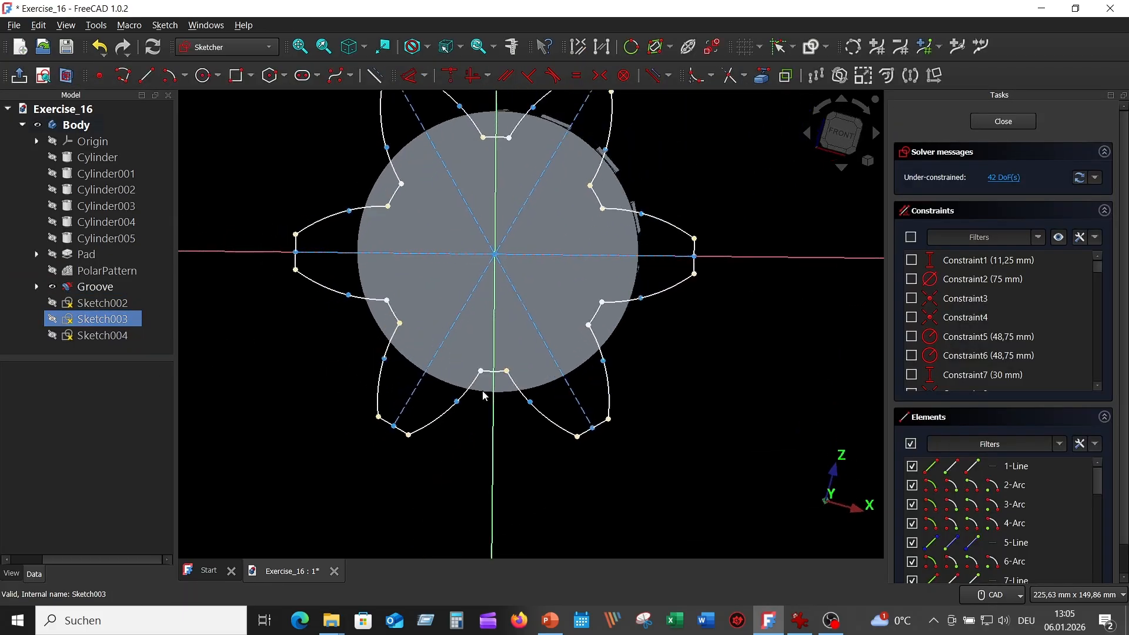
scroll(661, 365, up, 3)
mouse_move(681, 269)
middle_down()
mouse_move(680, 380)
mouse_move(737, 305)
middle_up()
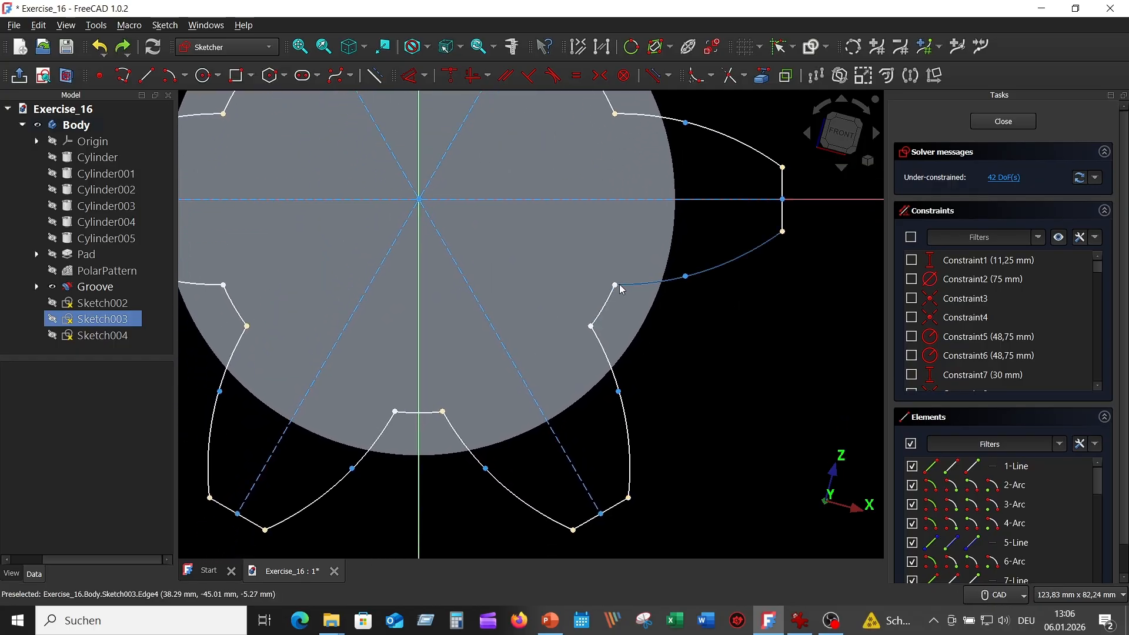
drag(628, 288, 646, 280)
scroll(698, 316, up, 3)
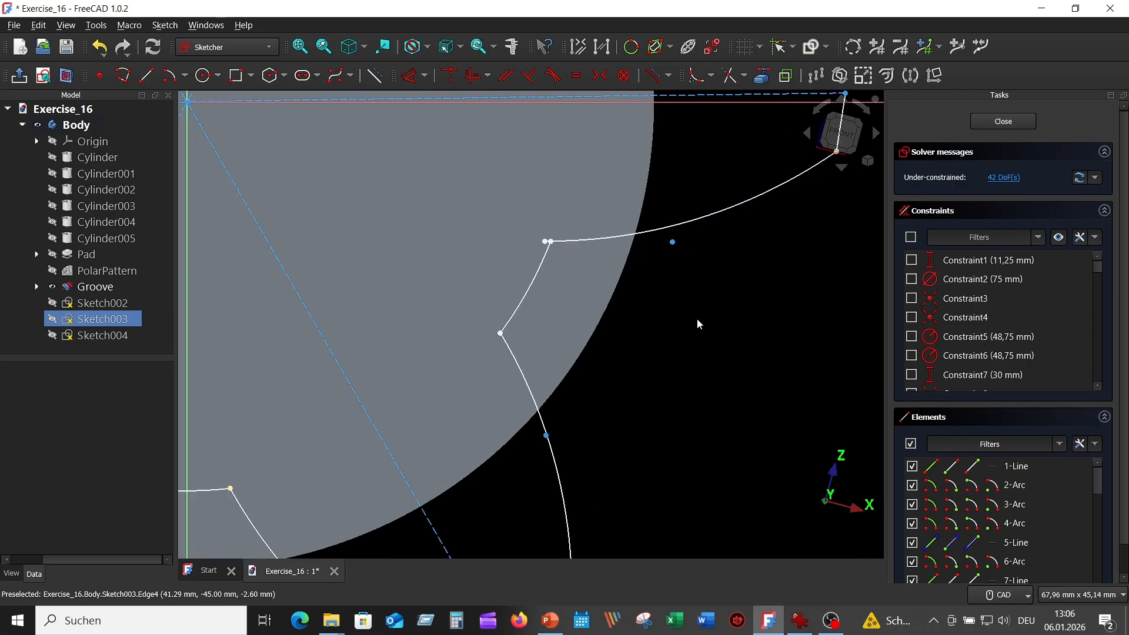
scroll(680, 318, up, 1)
middle_drag(678, 316, 735, 373)
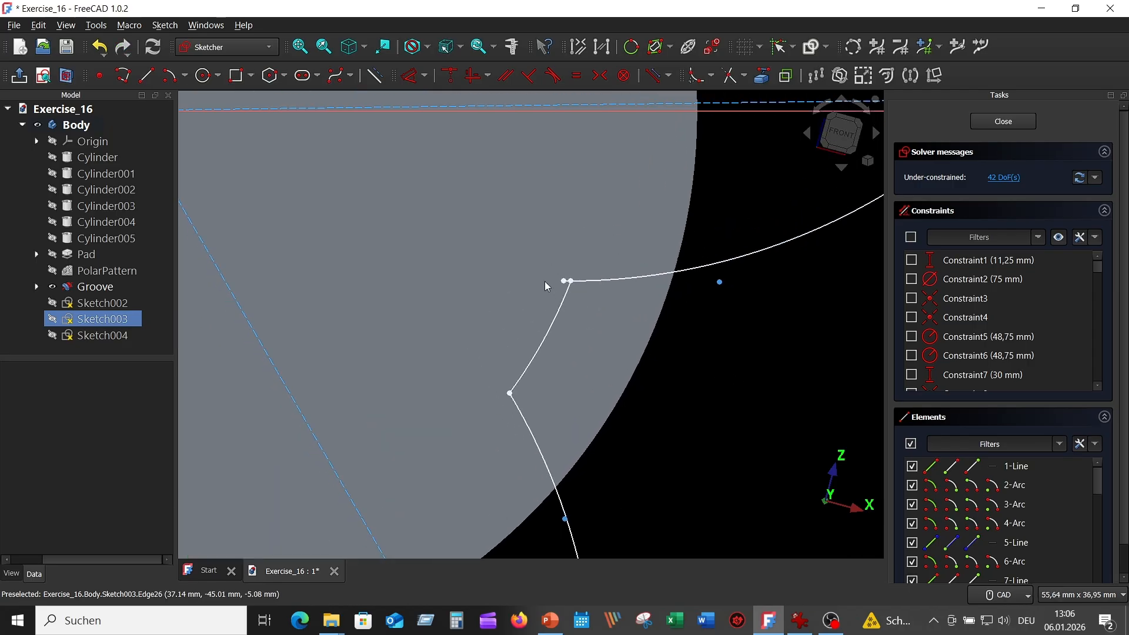
click(567, 282)
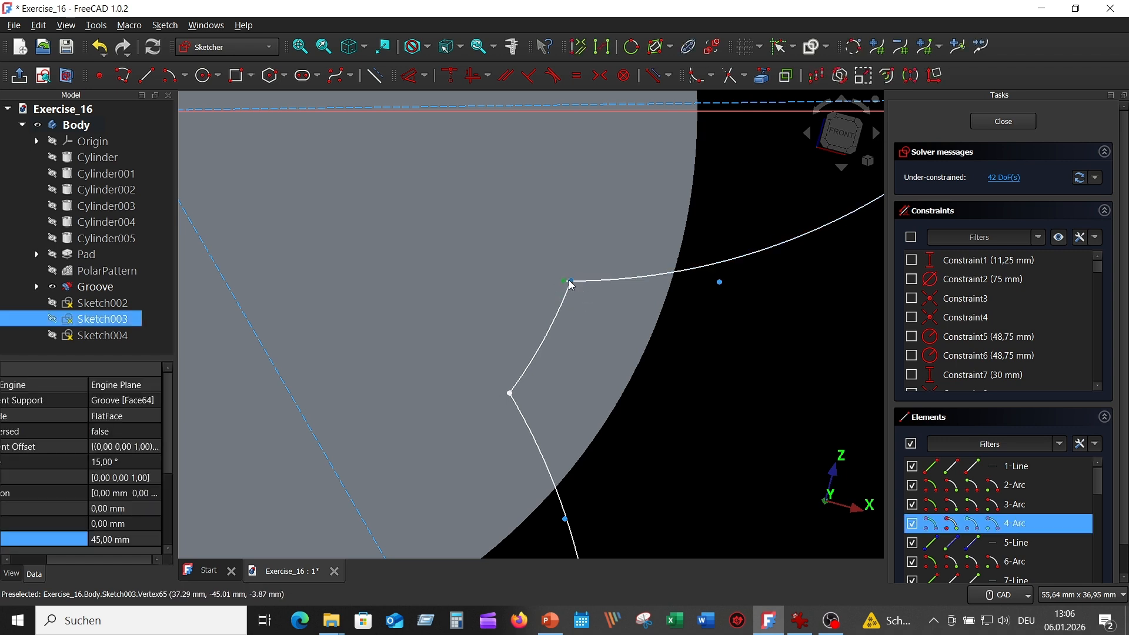
click(451, 76)
Put the right lobe tip on the horizontal axis and make its ends symmetric about it.
scroll(787, 339, down, 5)
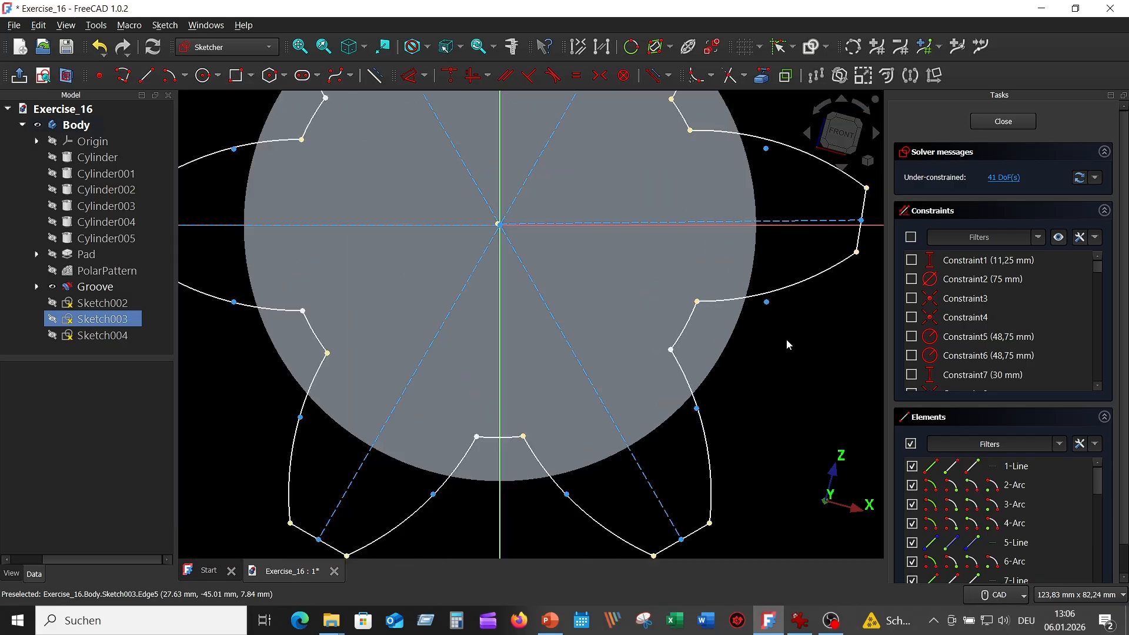
middle_drag(804, 331, 612, 338)
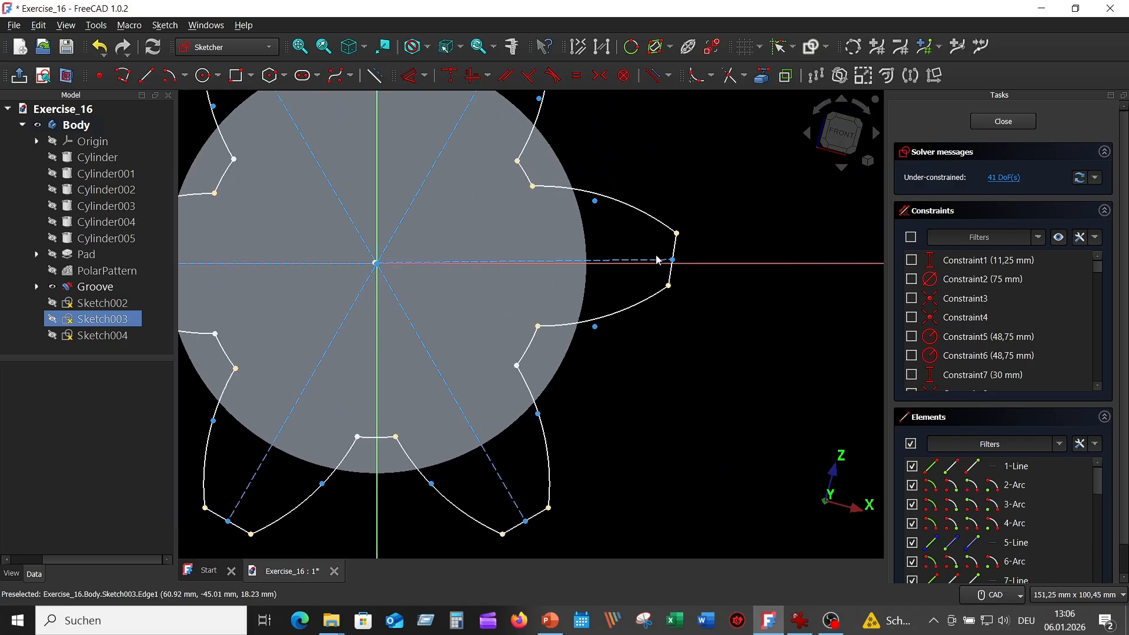
click(673, 262)
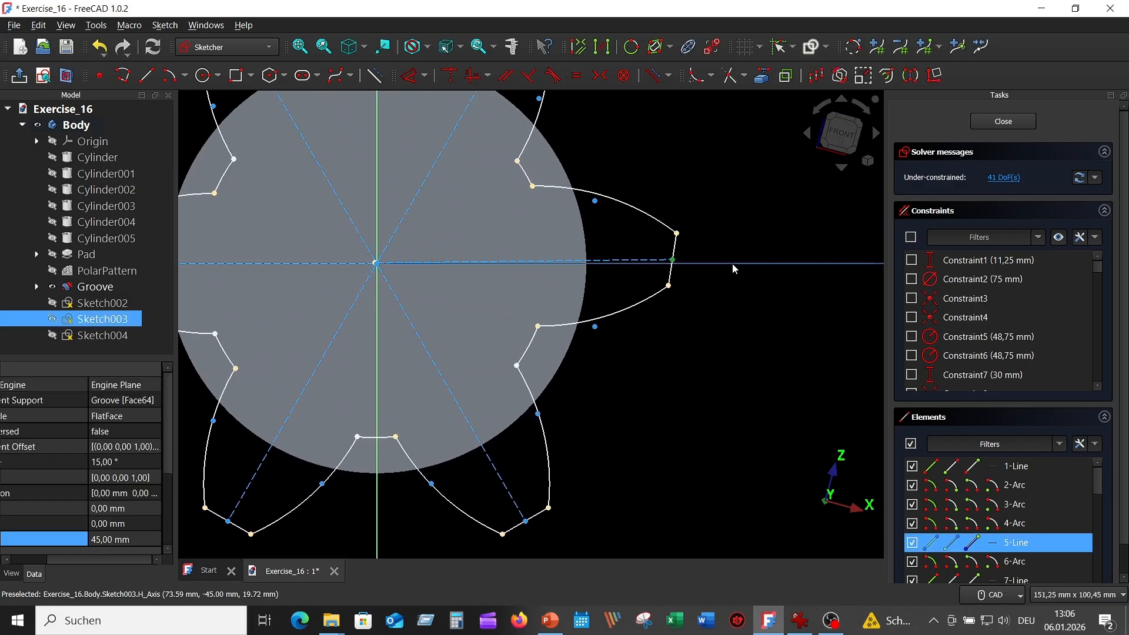
click(451, 76)
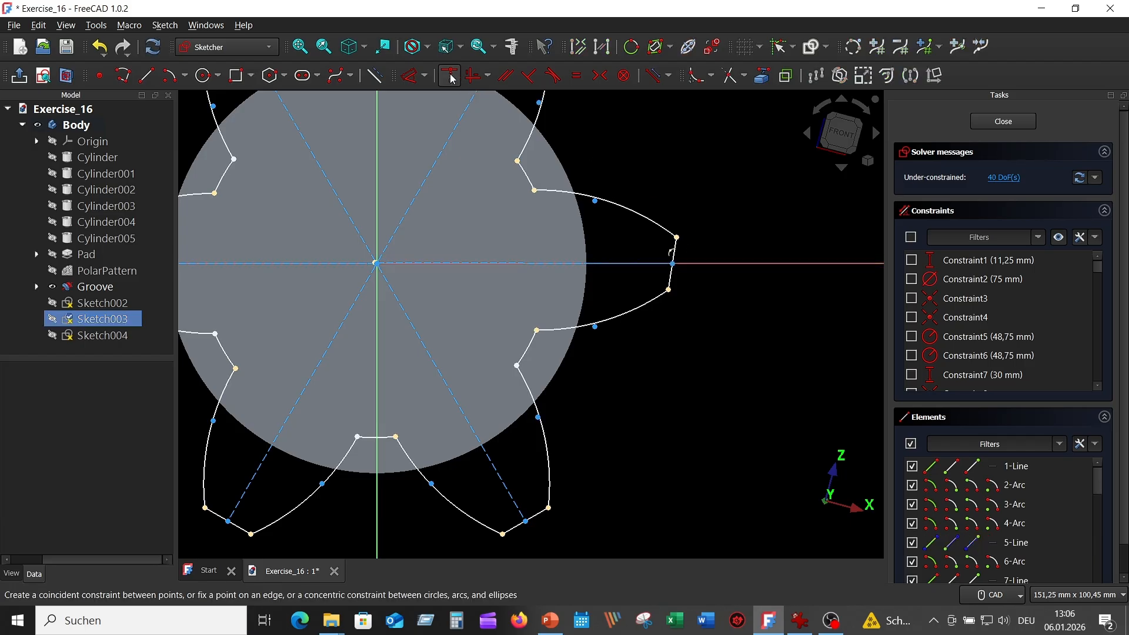
click(668, 288)
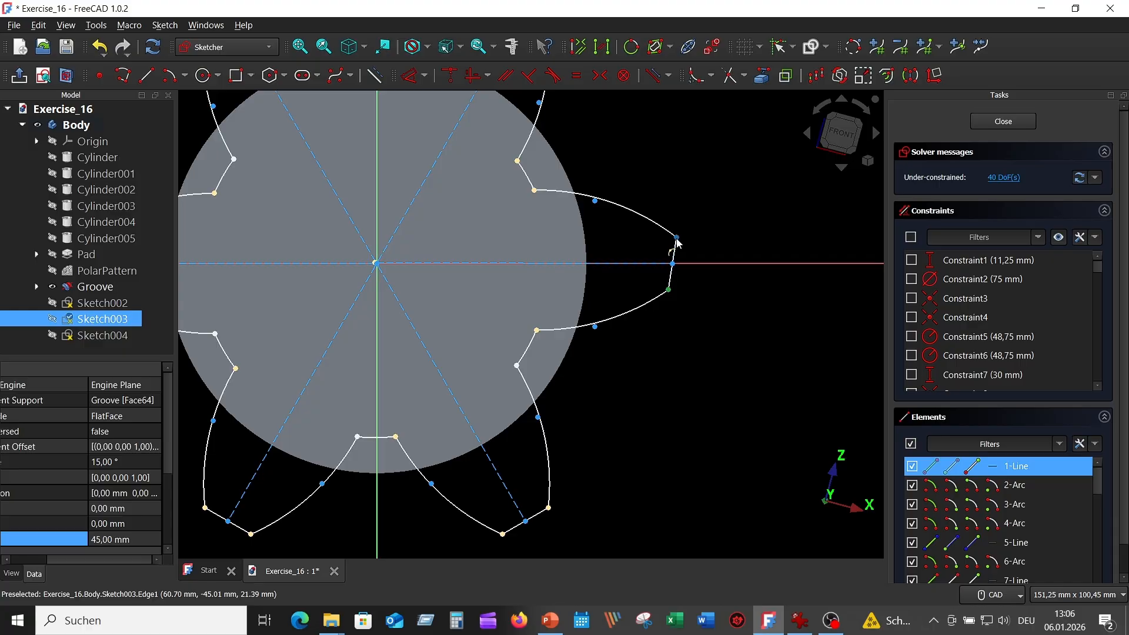
click(677, 238)
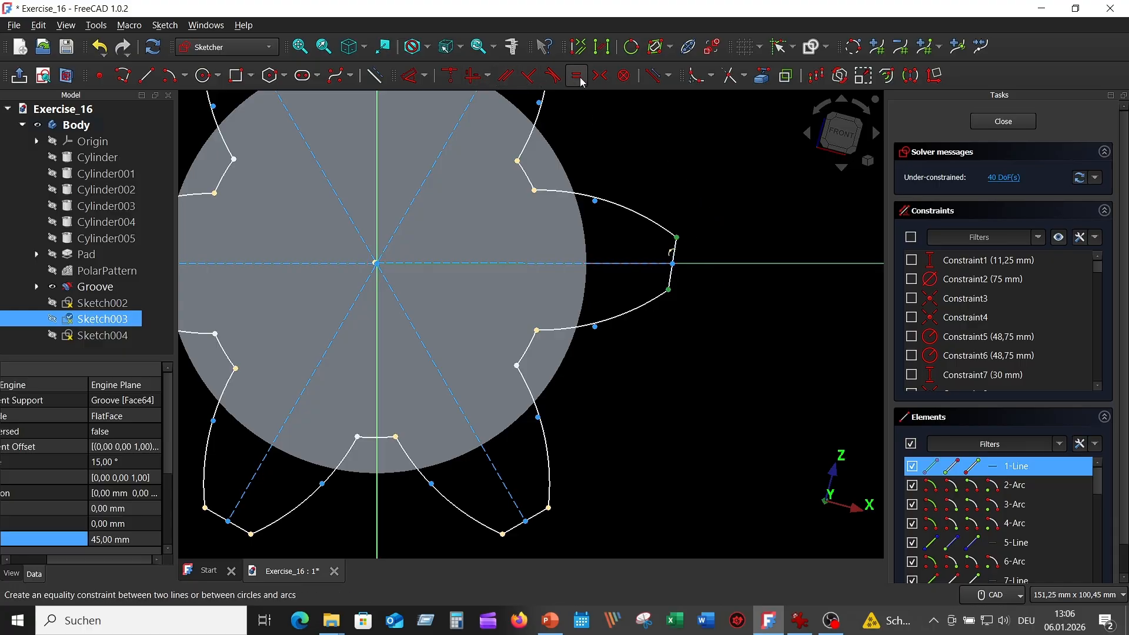
click(601, 76)
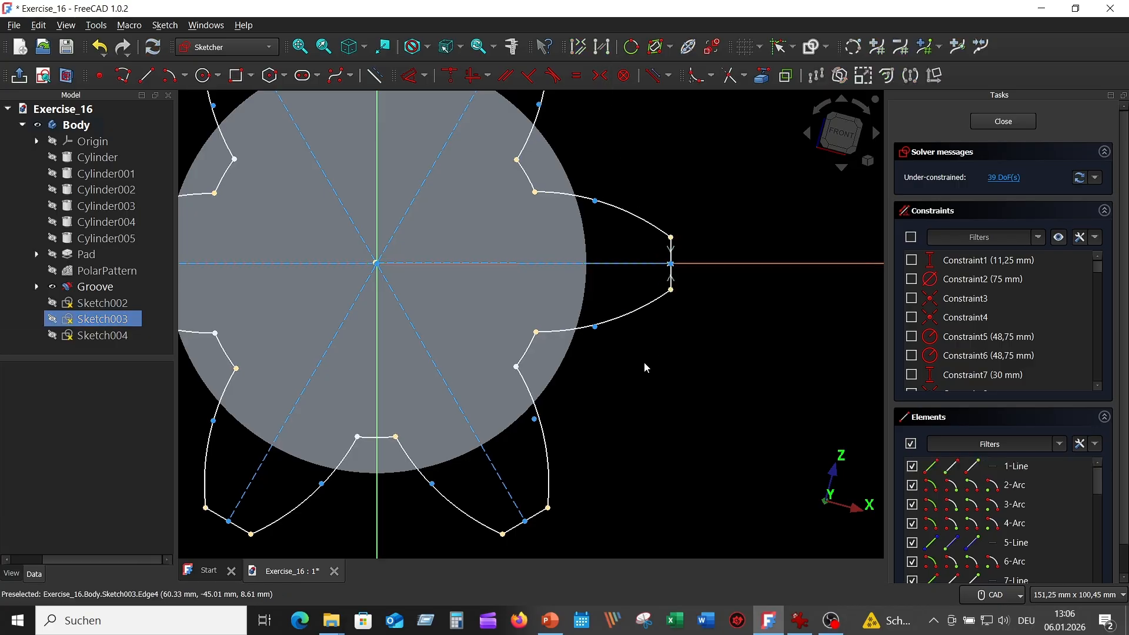
Constrain two pairs of upper and lower arc ends vertical, then close Sketch003.
click(536, 333)
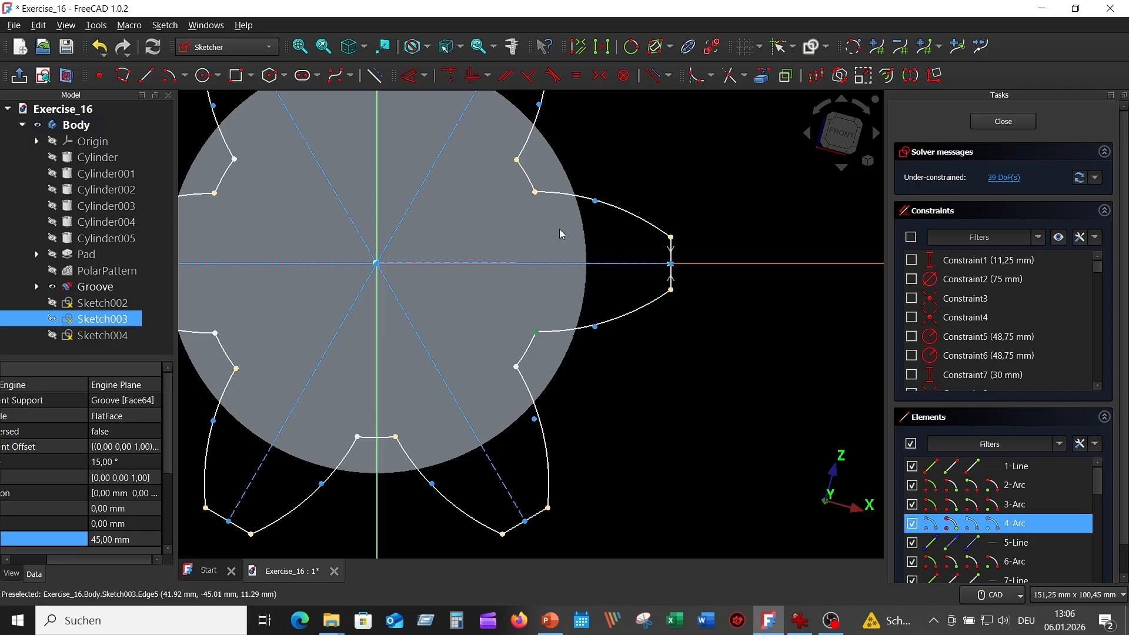
click(535, 193)
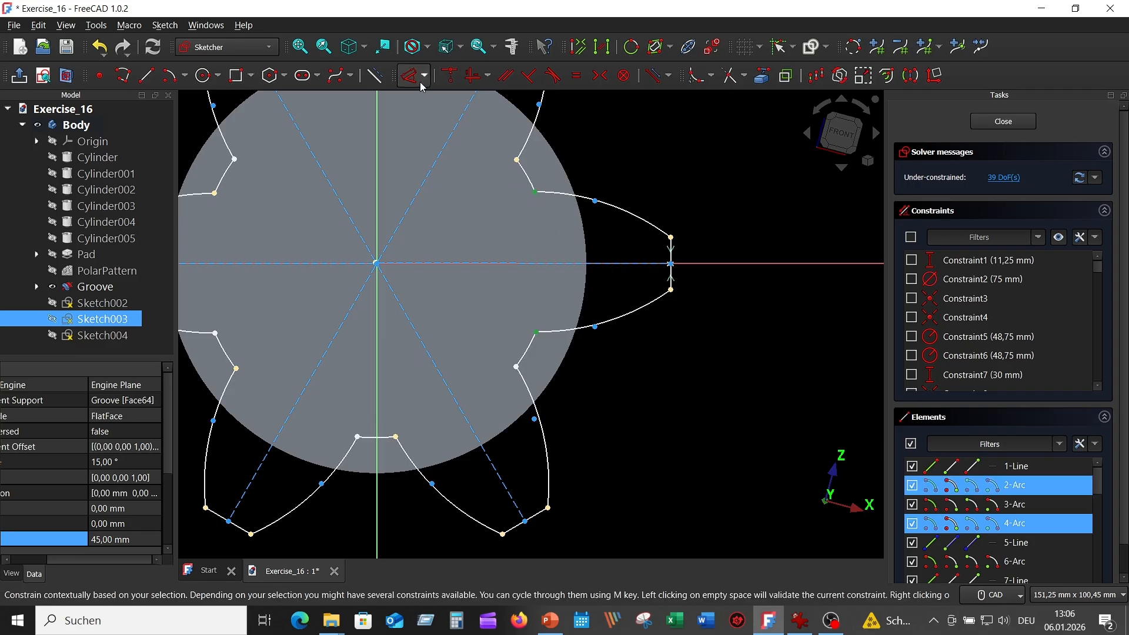
click(479, 78)
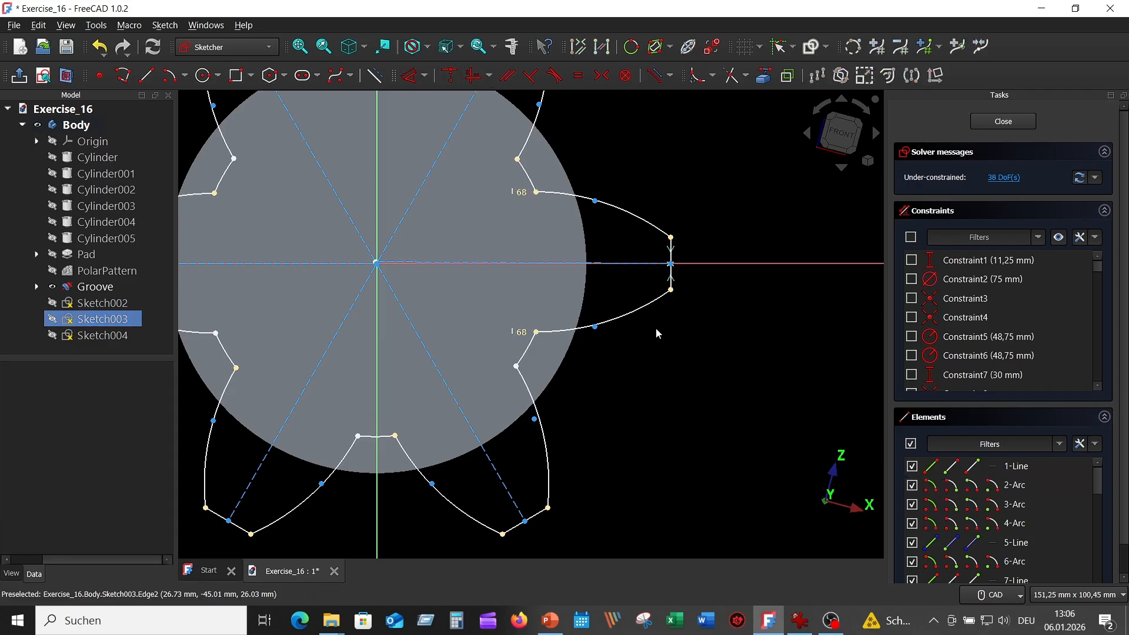
click(516, 366)
click(517, 159)
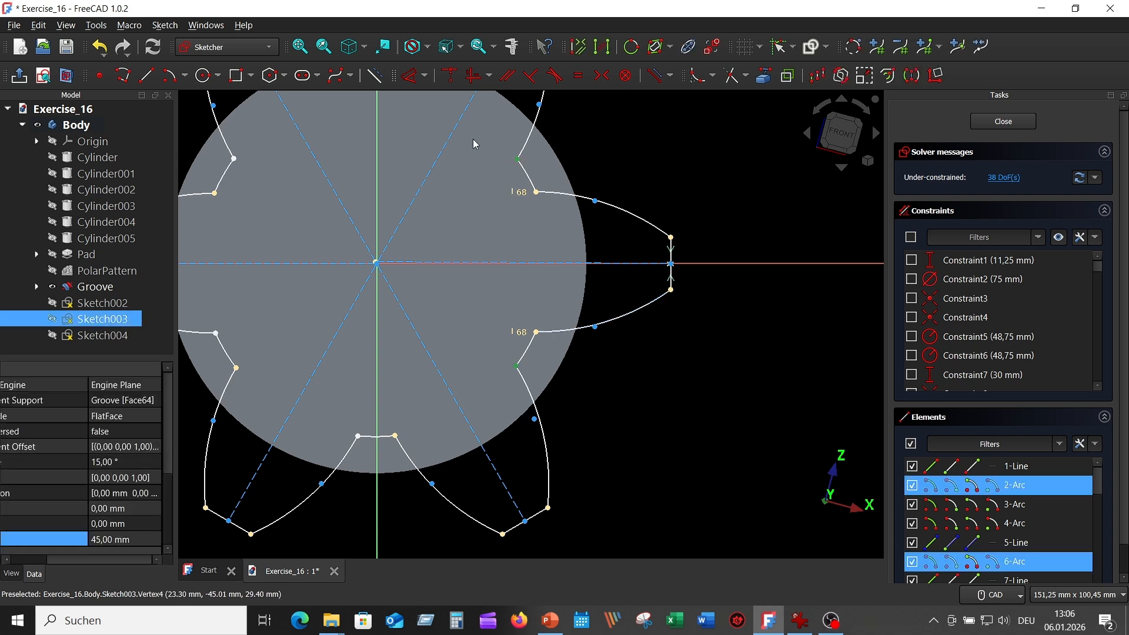
click(477, 78)
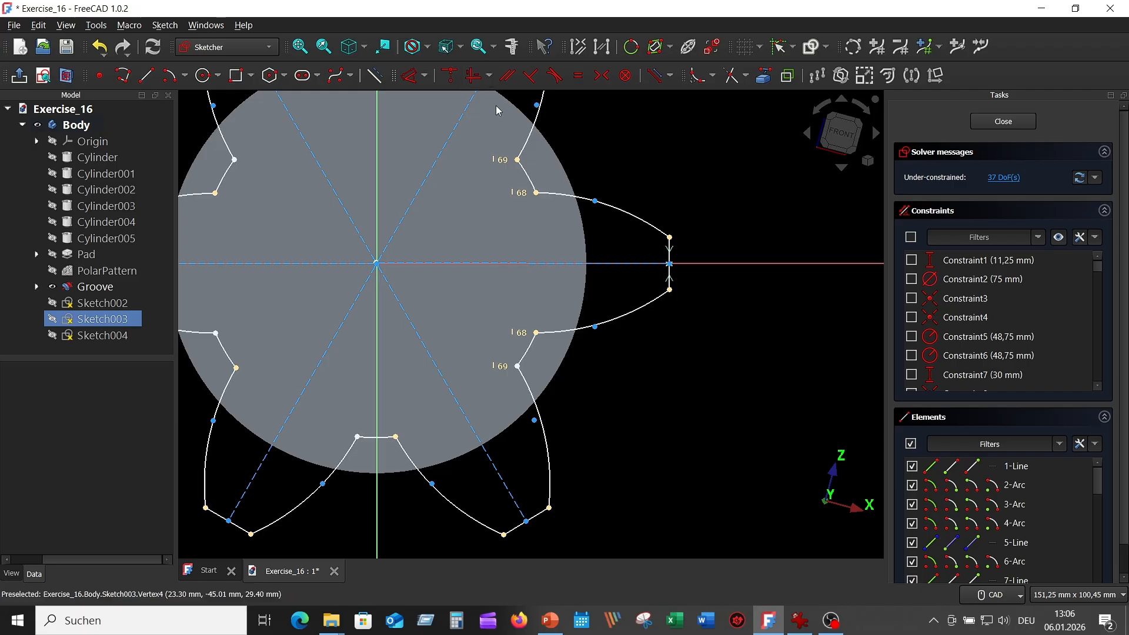
click(1004, 122)
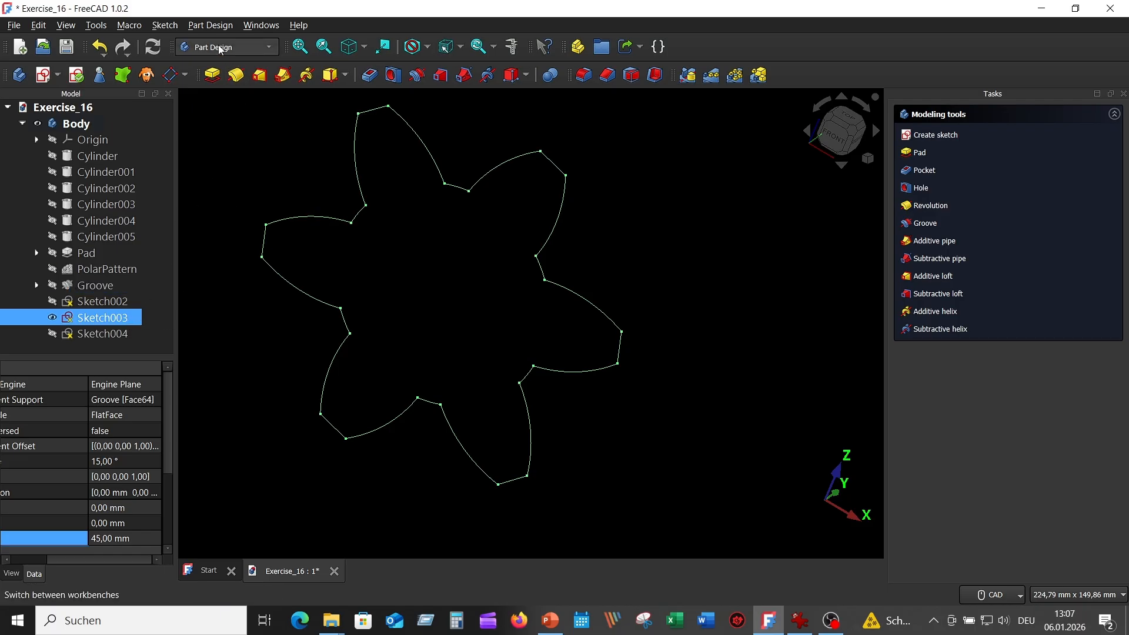
click(164, 25)
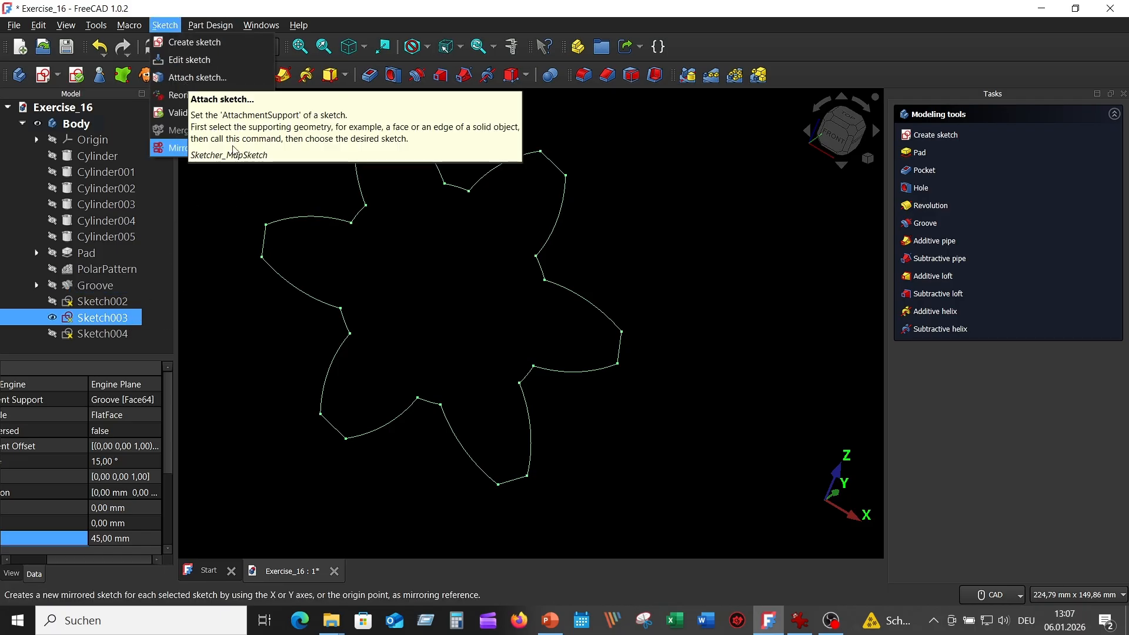
click(177, 116)
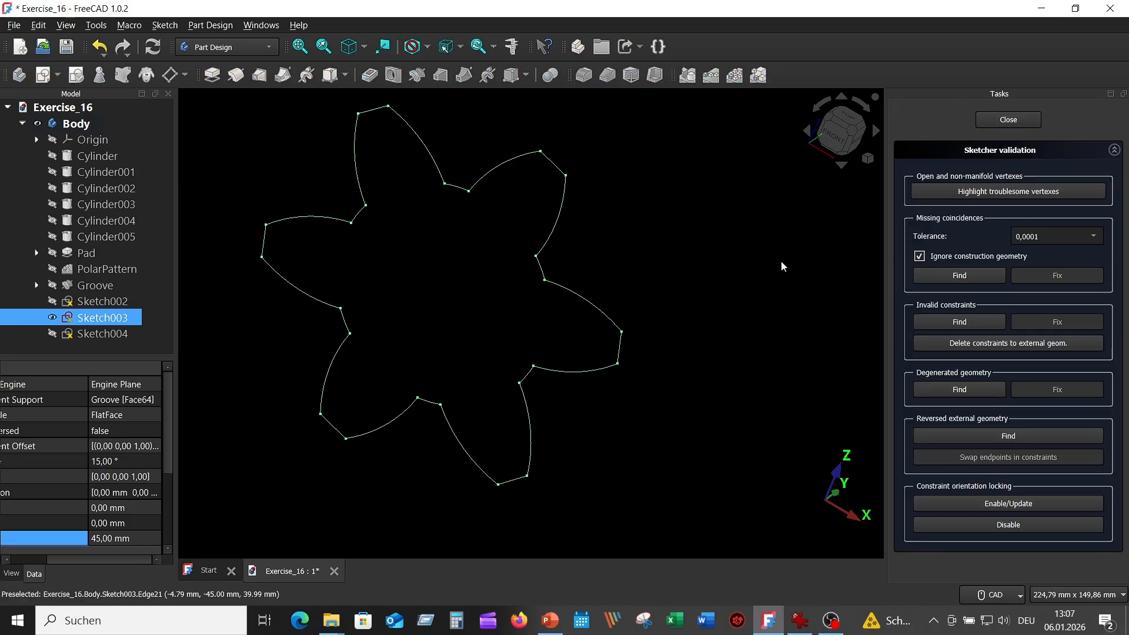
click(983, 193)
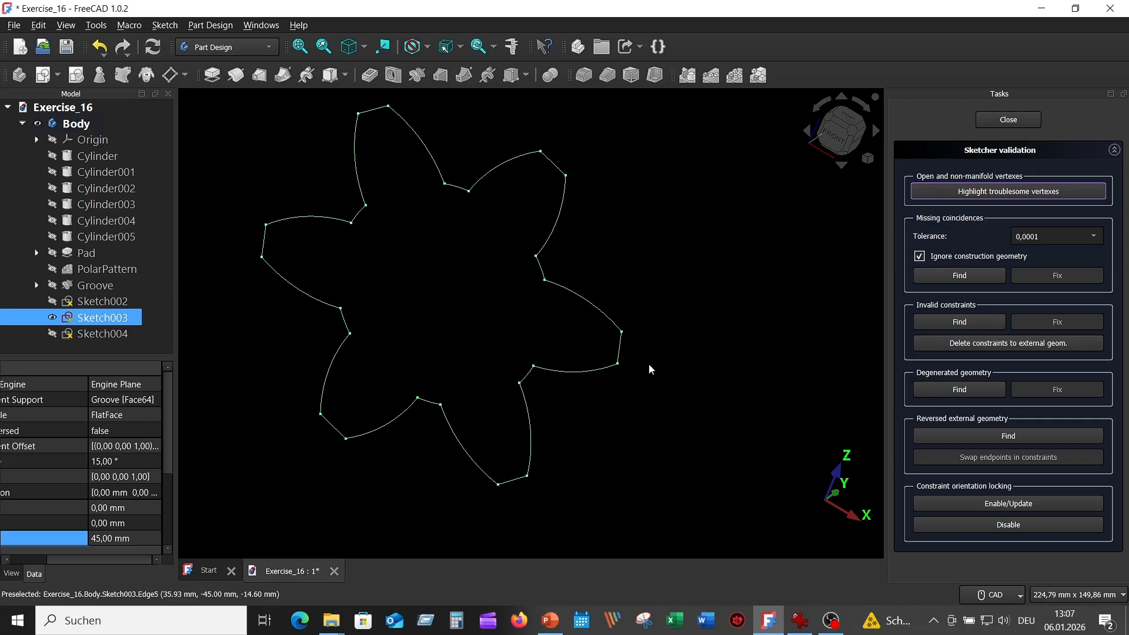
click(1007, 120)
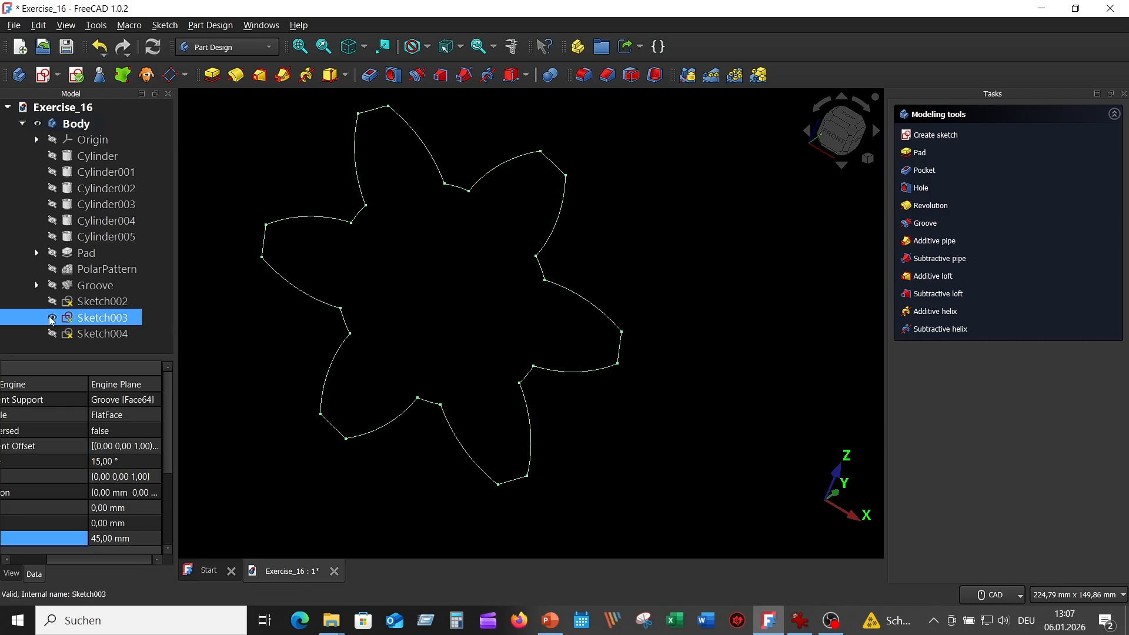
Show Sketch002 and the Groove shaft solid and view the model at an angle.
click(52, 301)
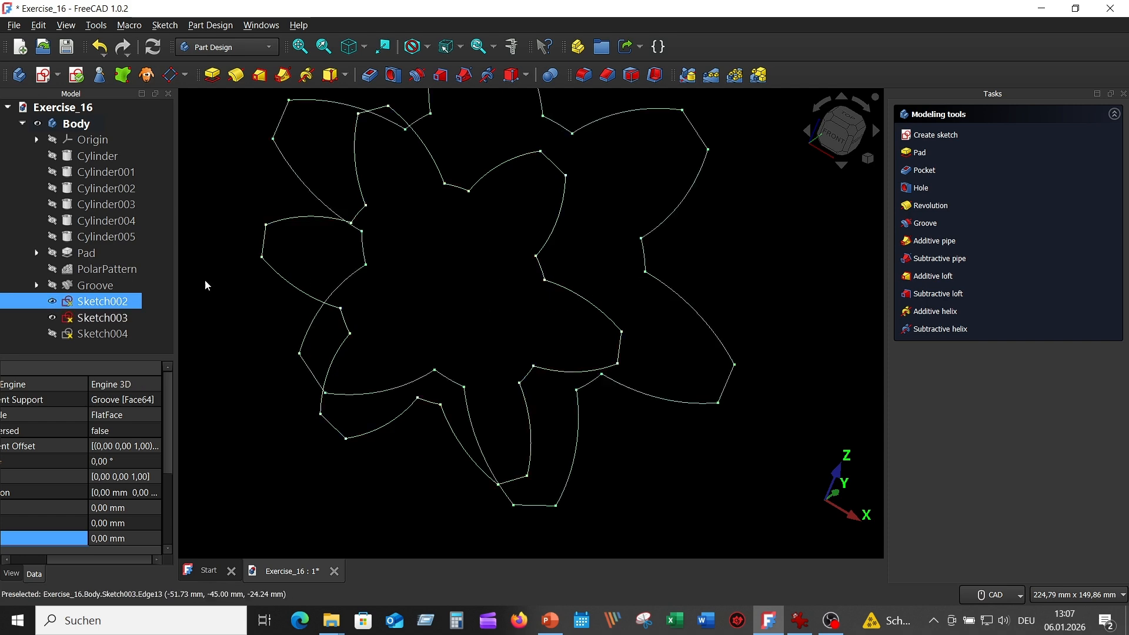
click(54, 286)
scroll(654, 315, down, 4)
middle_drag(550, 305, 658, 316)
scroll(658, 316, up, 1)
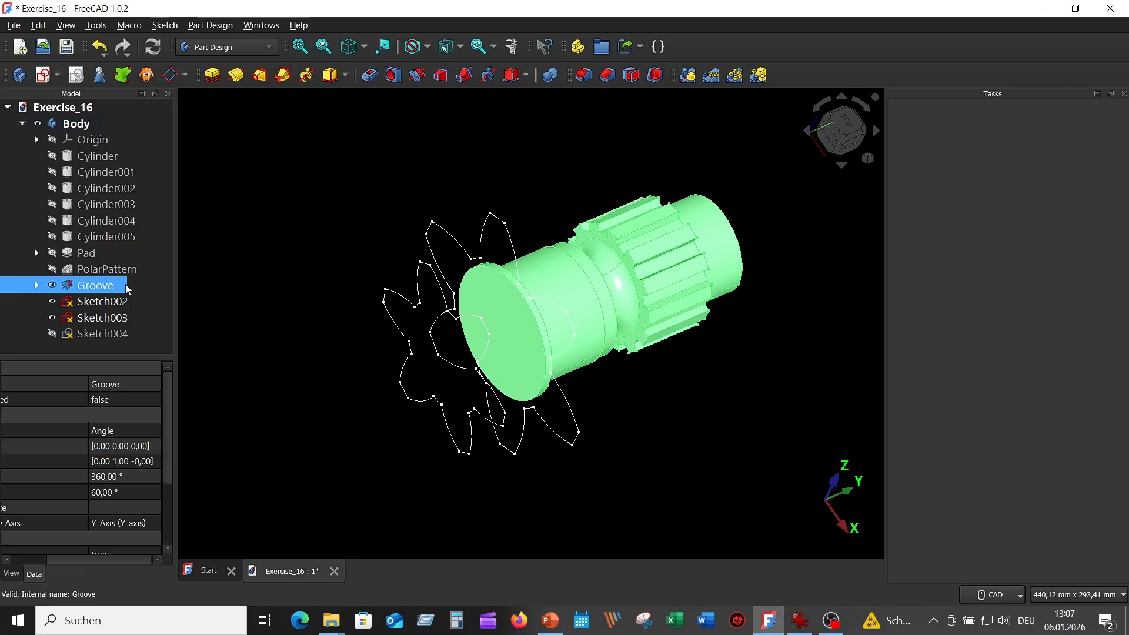
Preview an additive loft from Sketch002 with Sketch003 as a section, then cancel it.
click(111, 300)
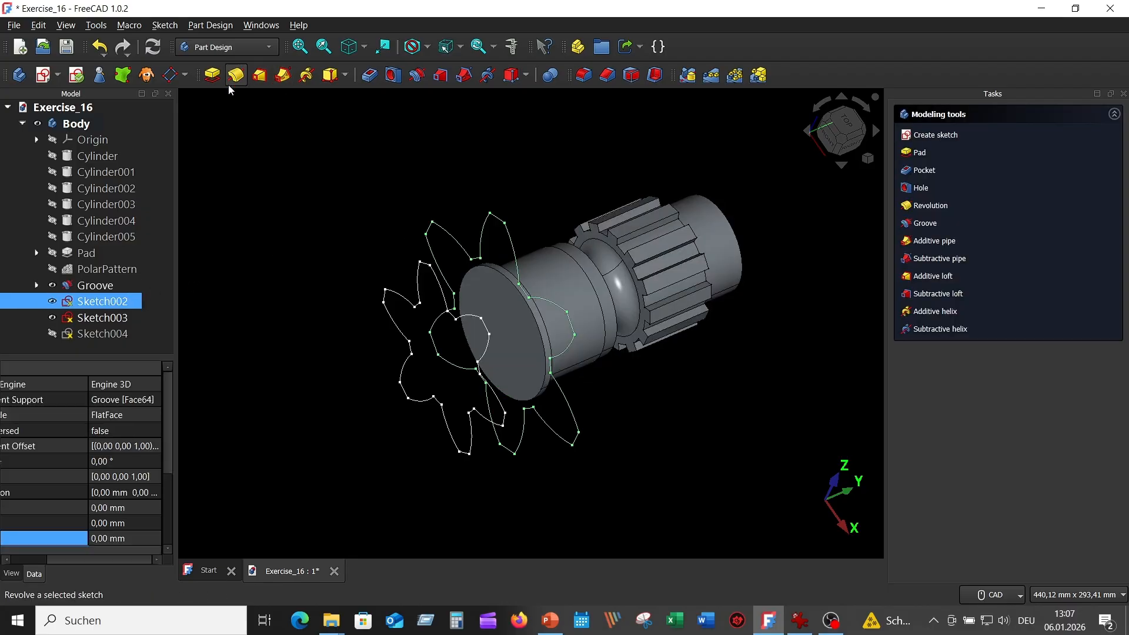
click(259, 75)
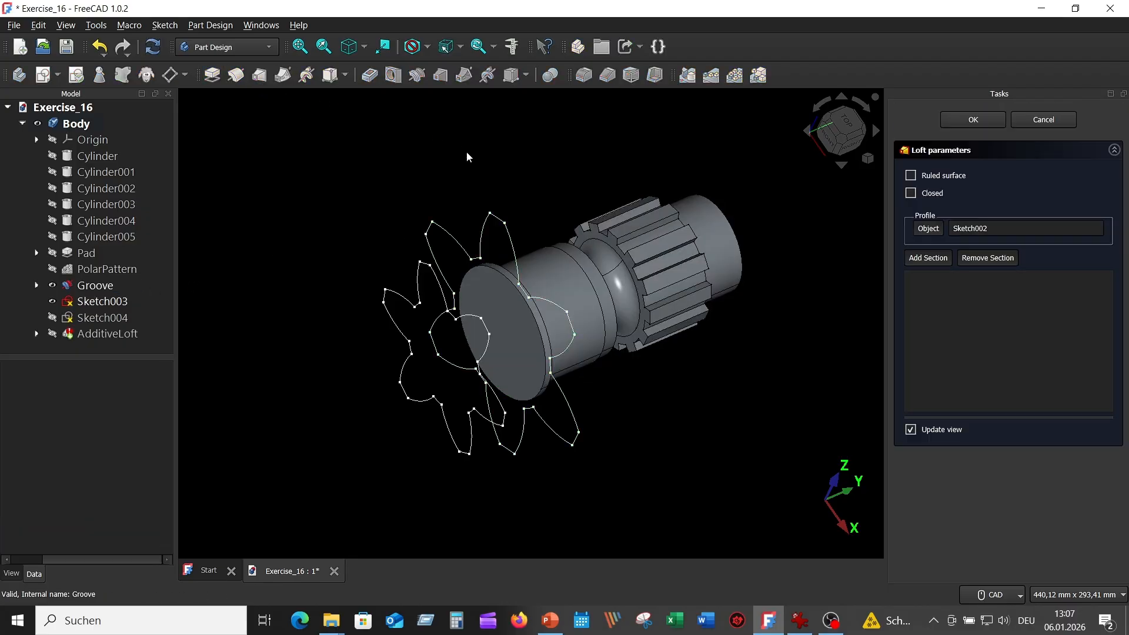
click(933, 259)
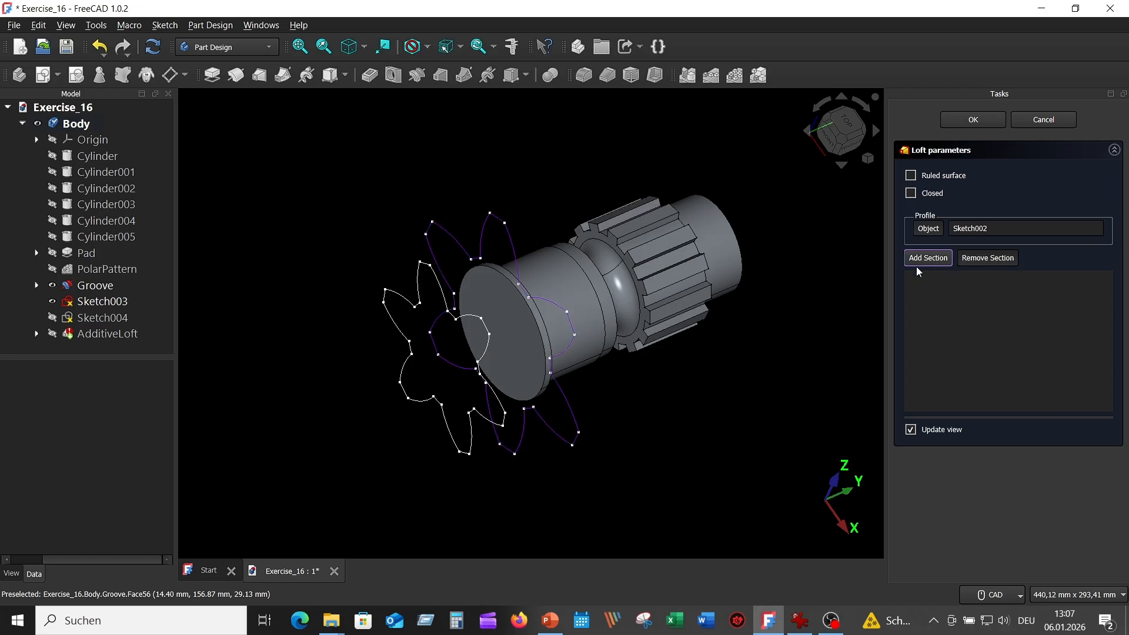
click(402, 301)
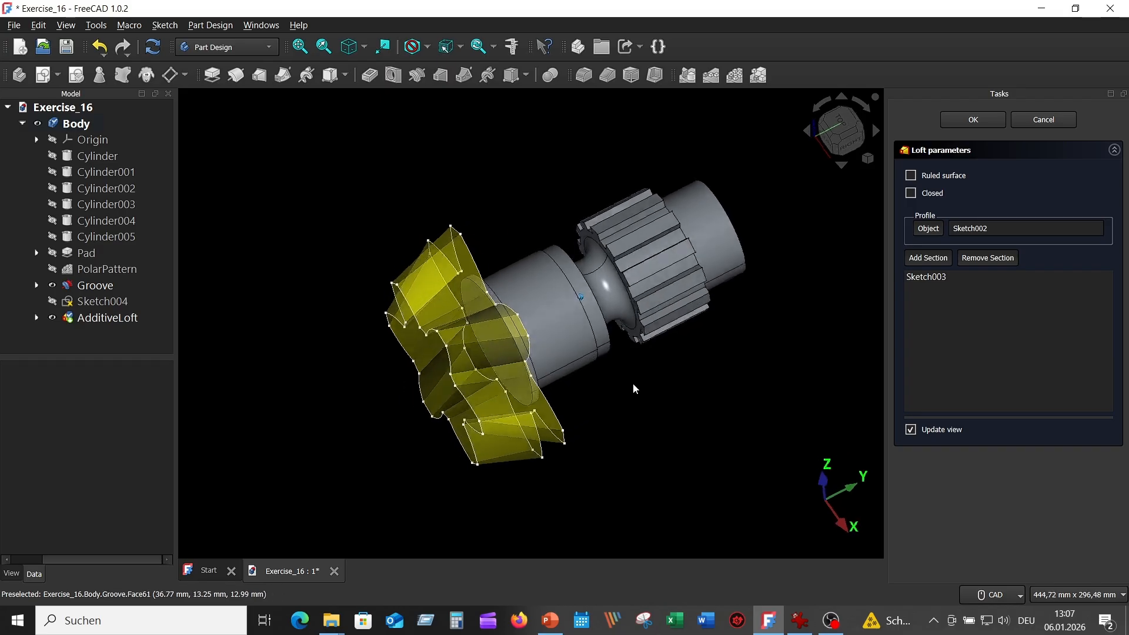
click(1044, 120)
Hide Sketch002 and Sketch003 and show the Sketch004 star profile.
click(122, 320)
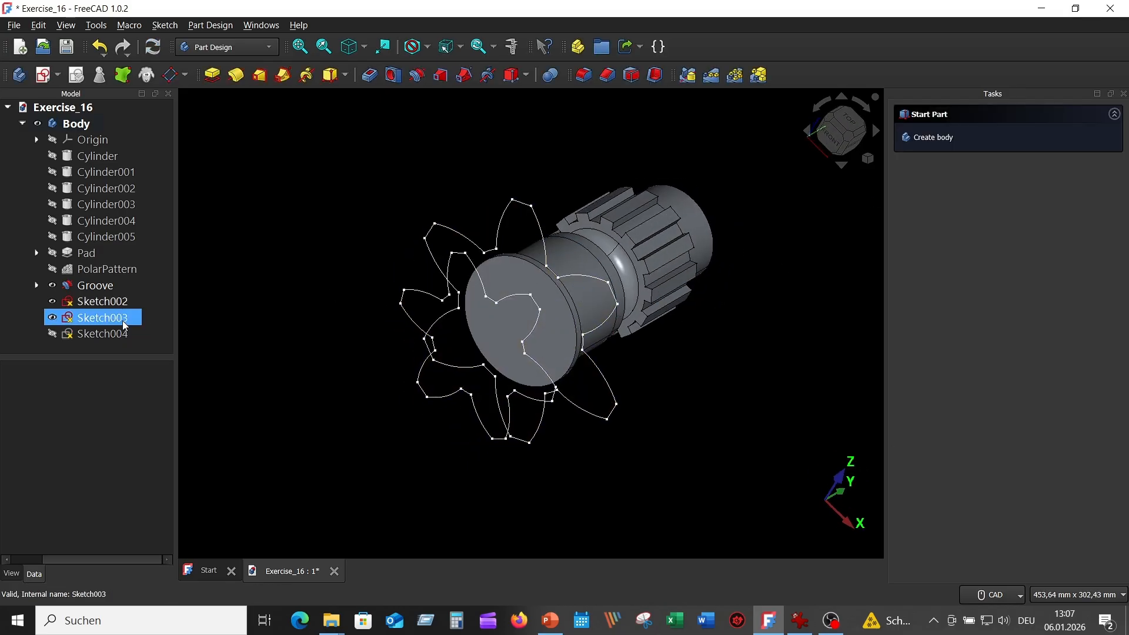
click(53, 306)
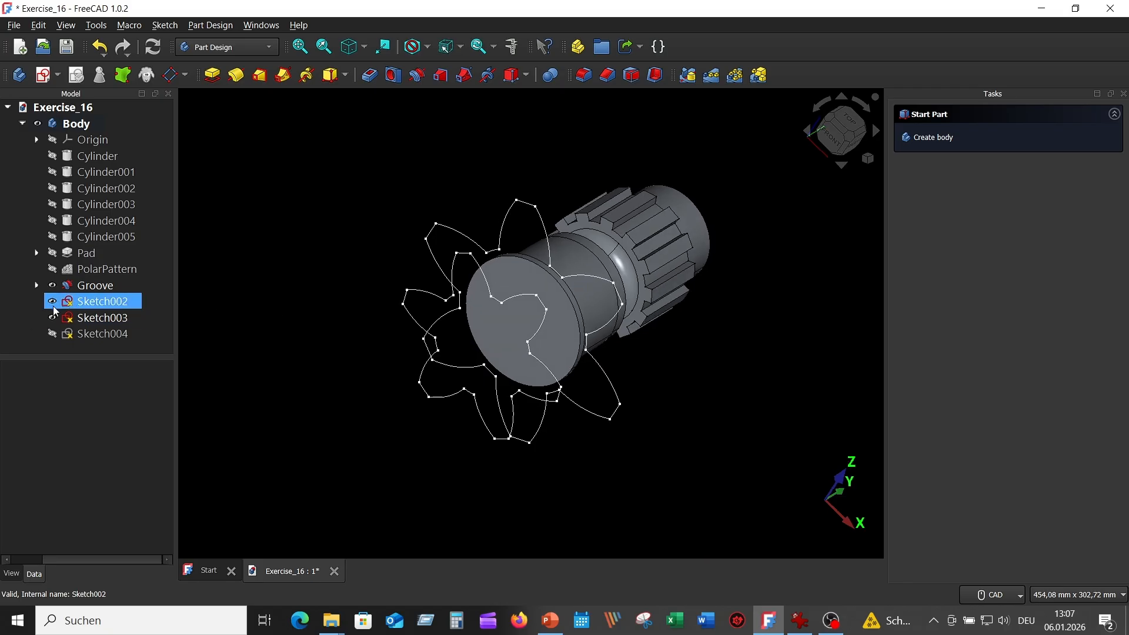
click(52, 302)
click(52, 318)
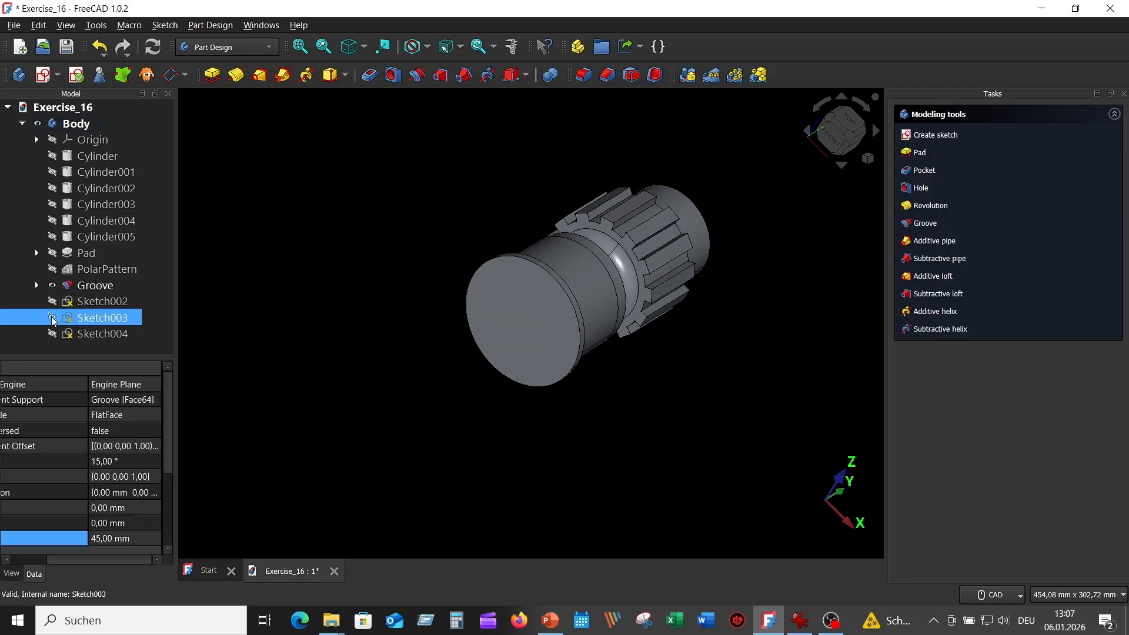
click(52, 334)
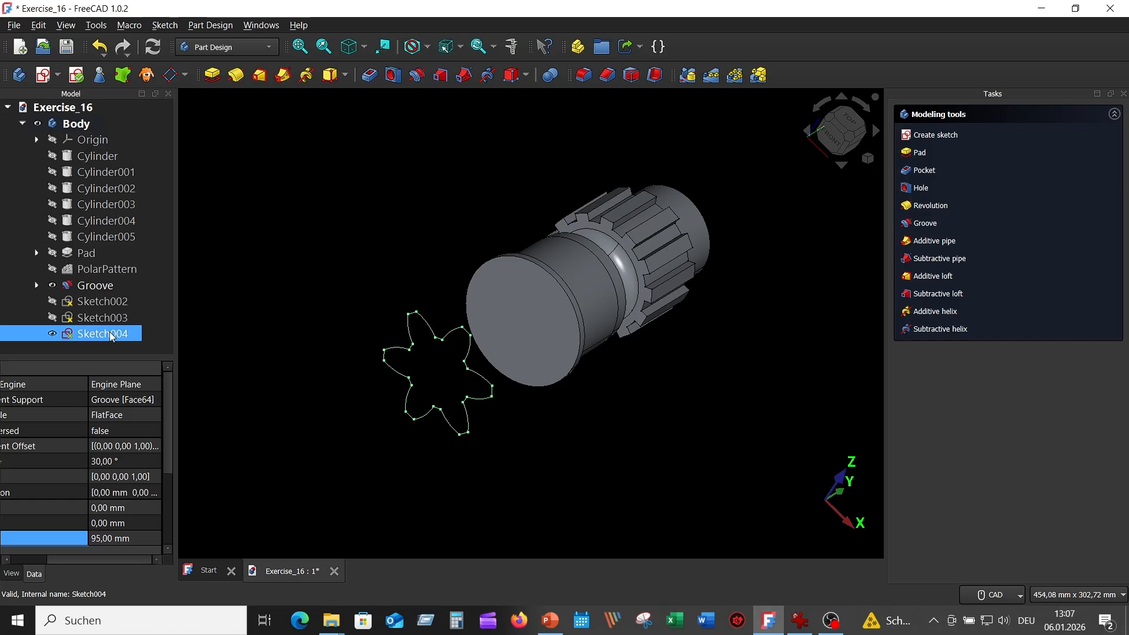
In Sketch004, adjust the right lobe's arc end and make it coincident with its neighbour.
double_click(103, 334)
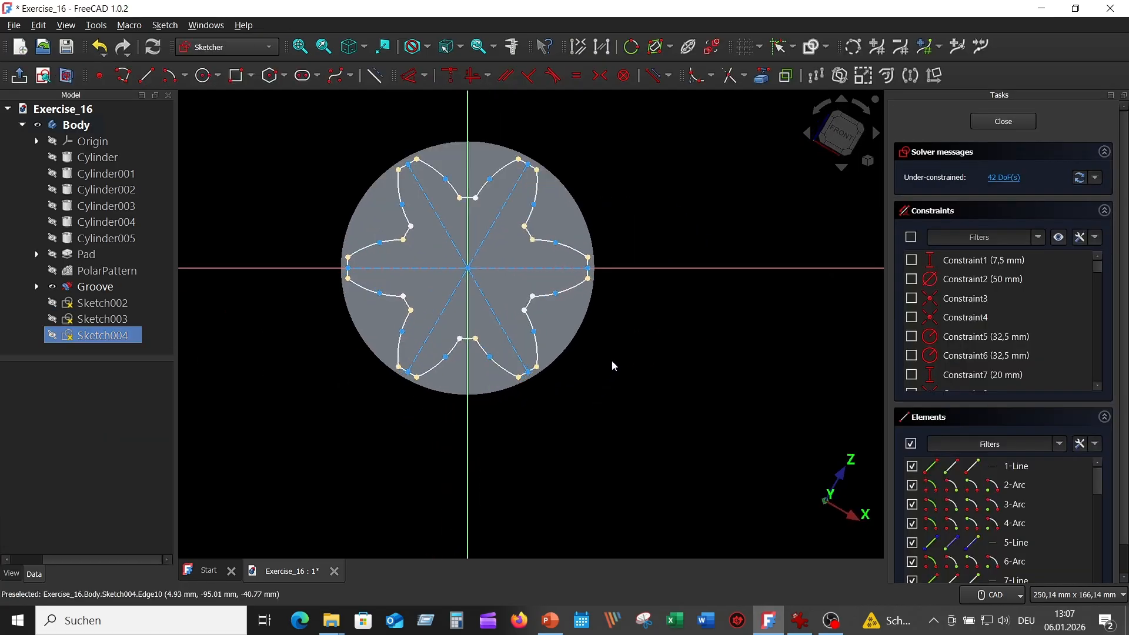
scroll(612, 361, up, 4)
middle_drag(630, 330, 727, 406)
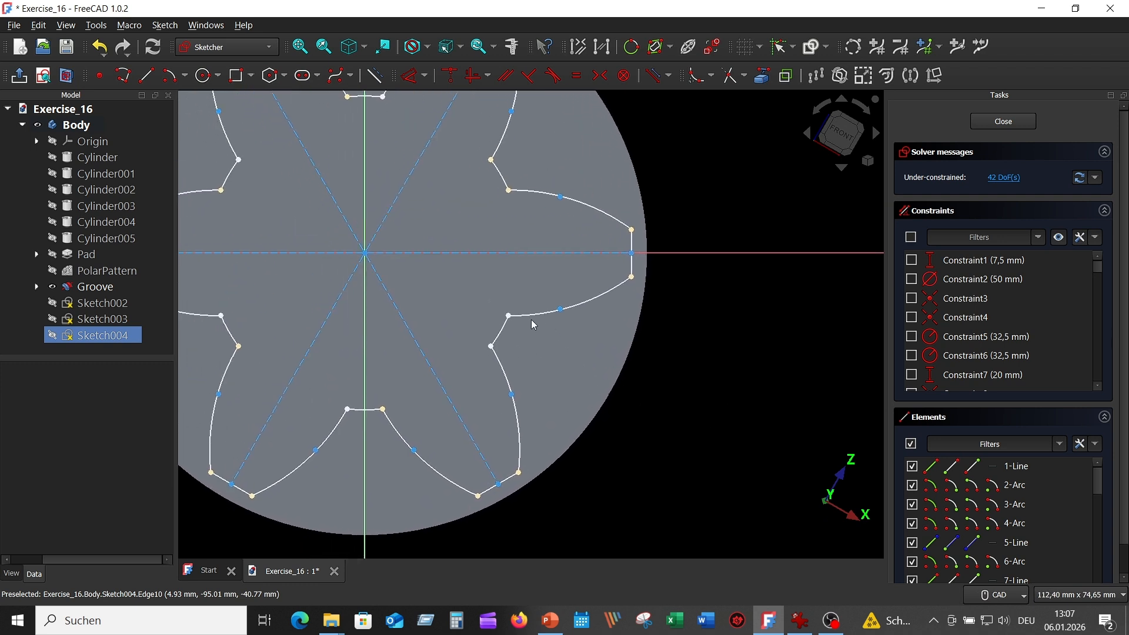
drag(509, 315, 513, 306)
scroll(523, 312, up, 3)
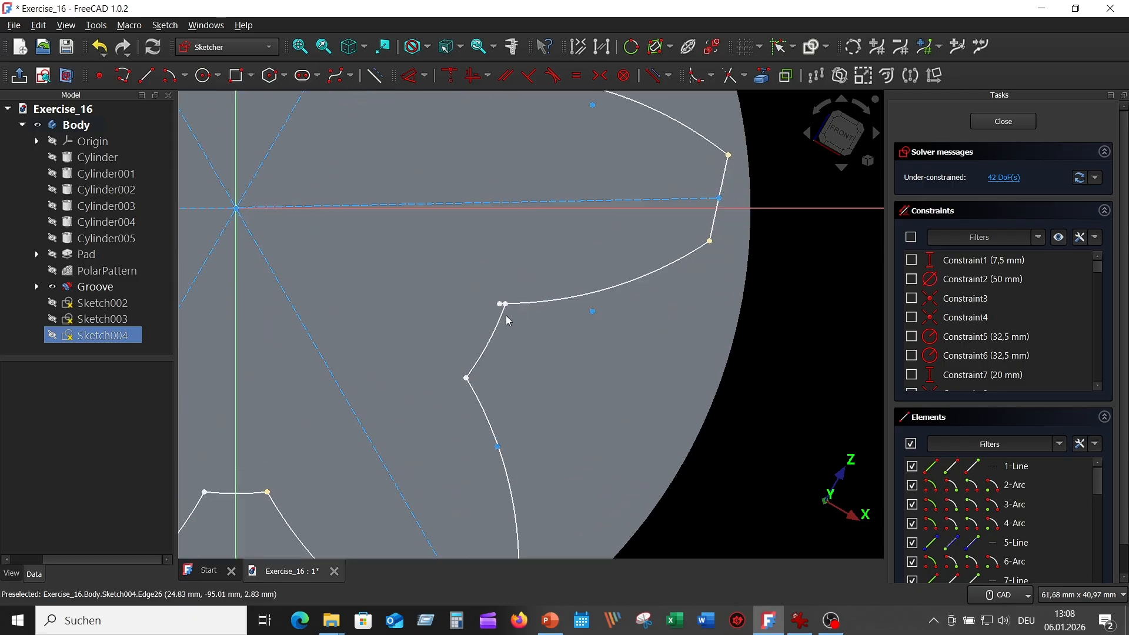
click(501, 305)
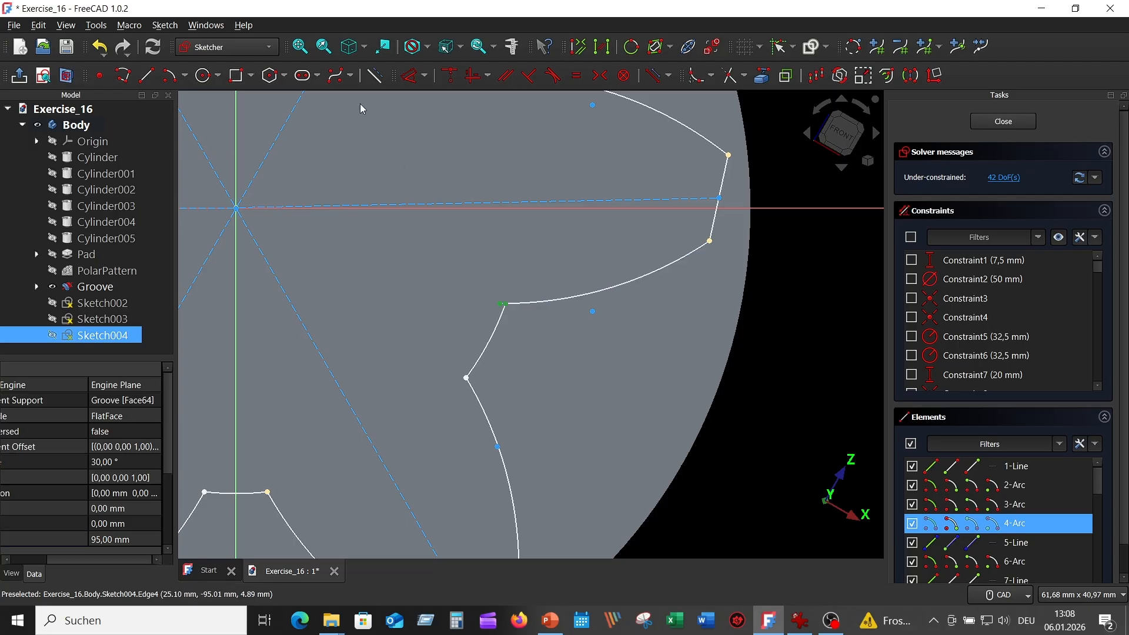
click(452, 76)
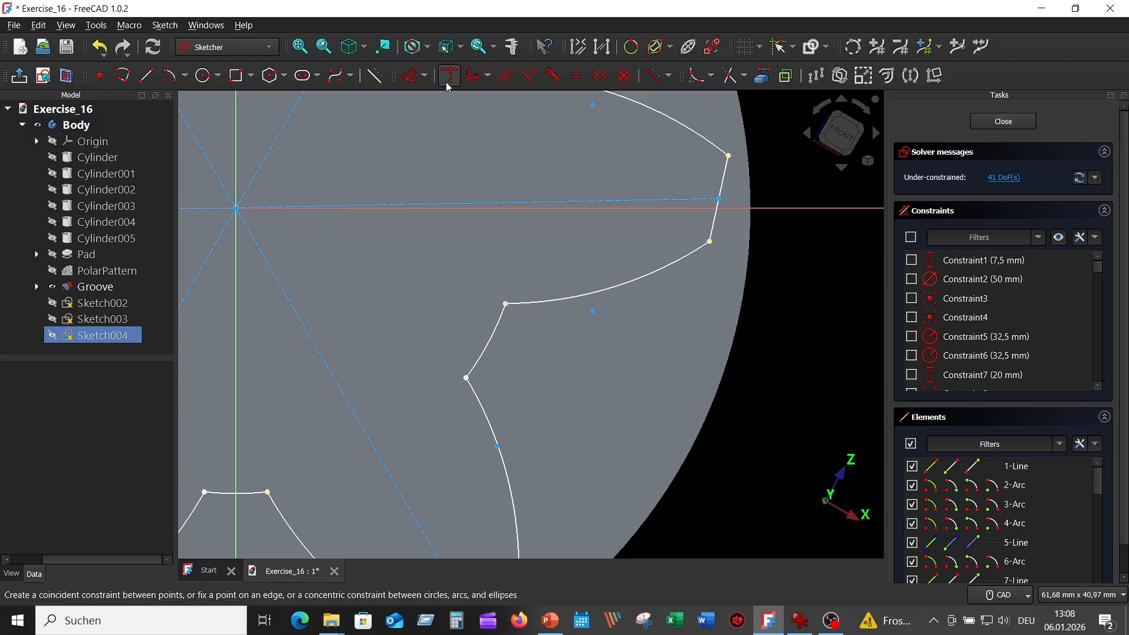
Pin the right-hand lobe tip vertex onto the horizontal axis.
scroll(787, 270, down, 3)
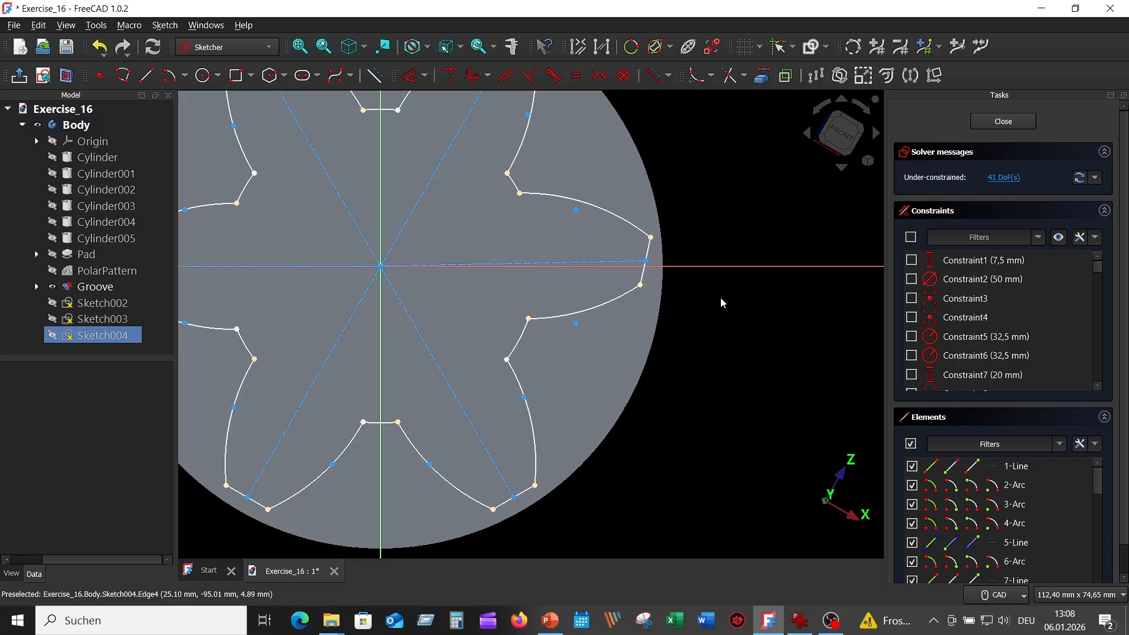
scroll(721, 298, up, 2)
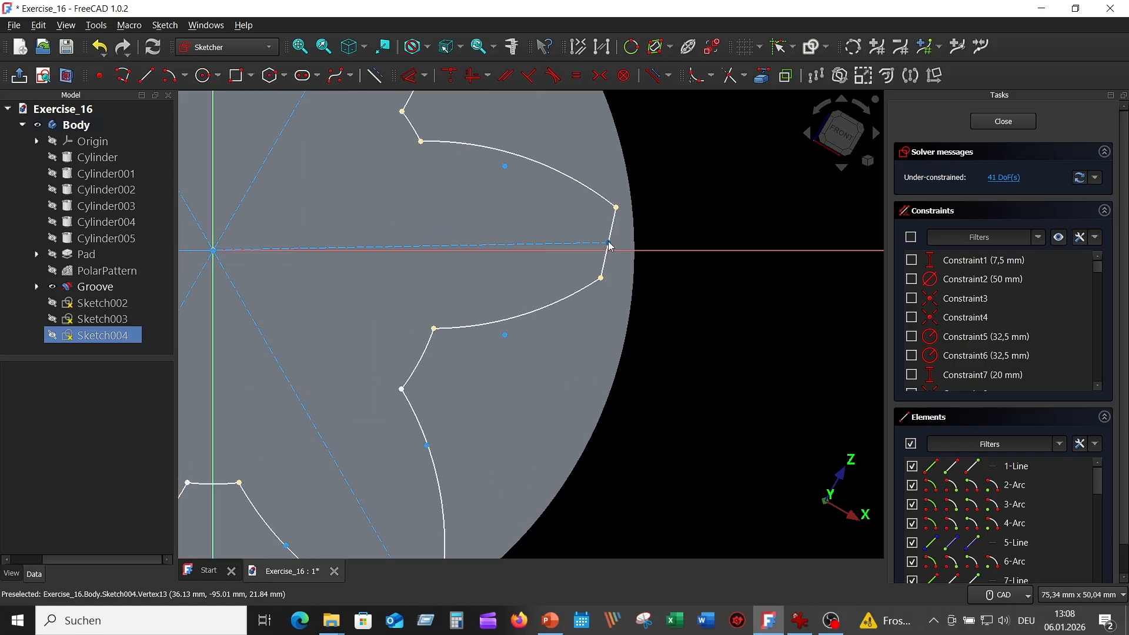
click(609, 243)
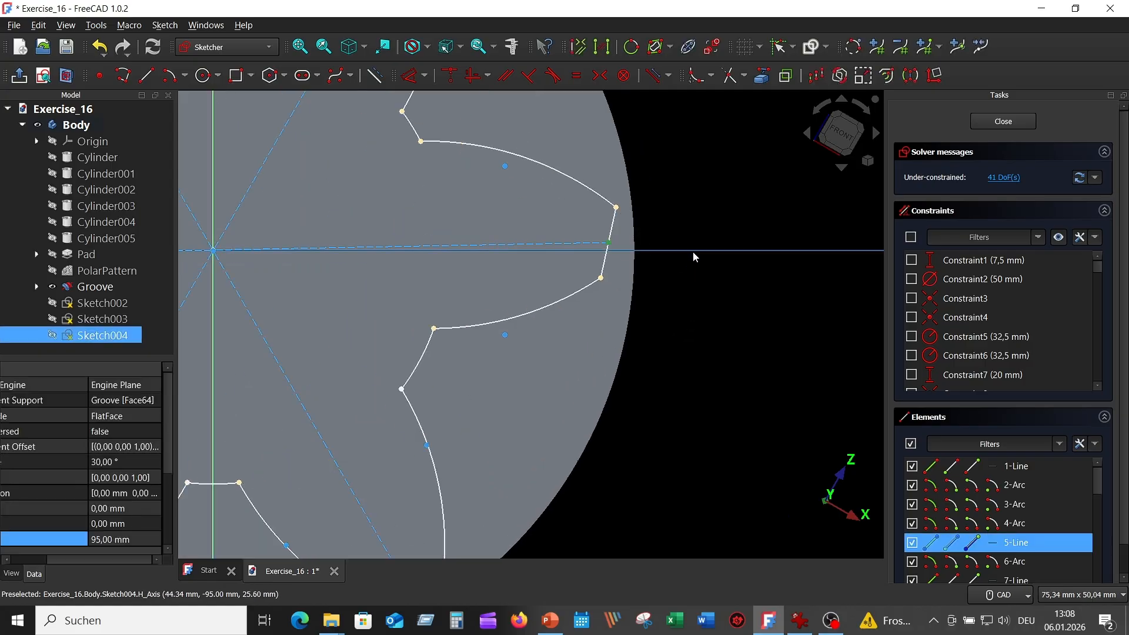
click(695, 251)
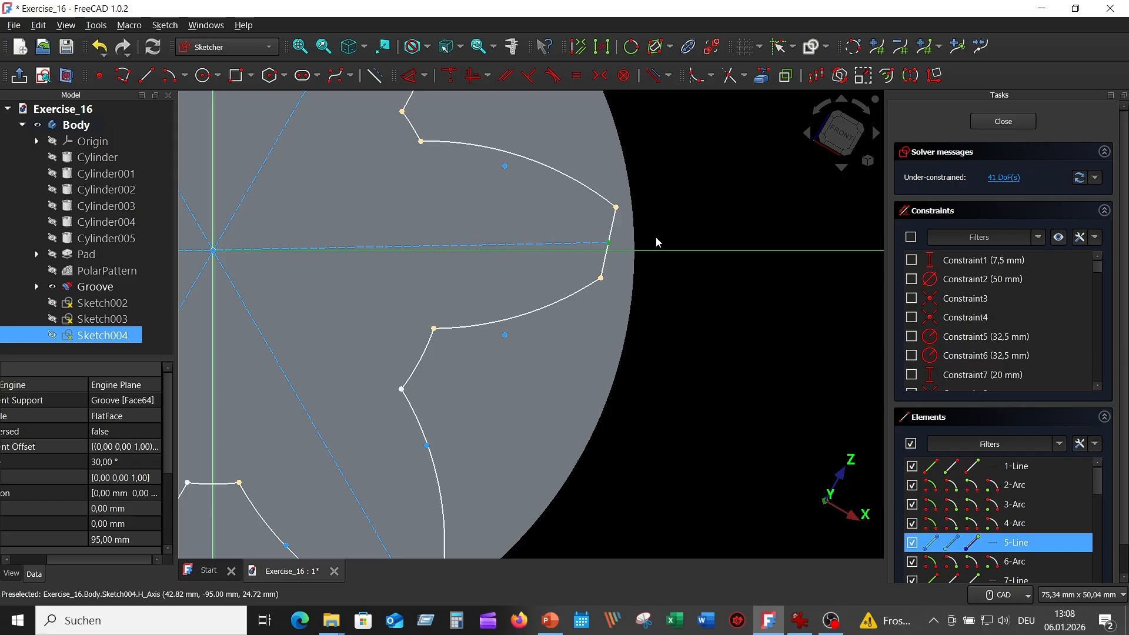
click(457, 79)
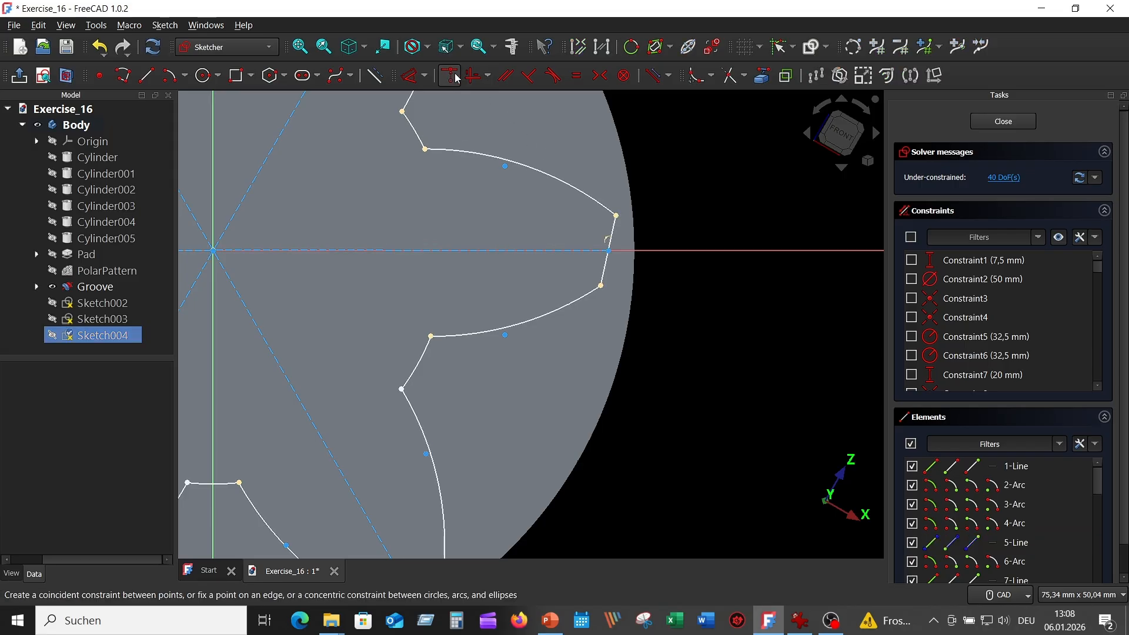
Make the tip line's two ends symmetric about the horizontal axis, then leave the sketch.
click(601, 288)
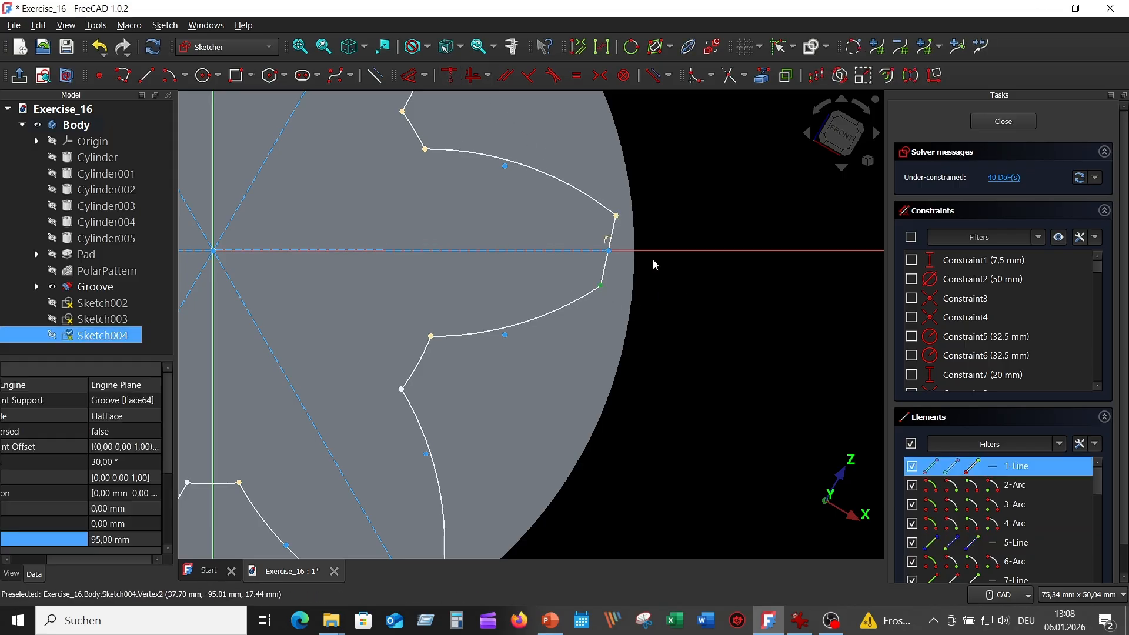
click(617, 216)
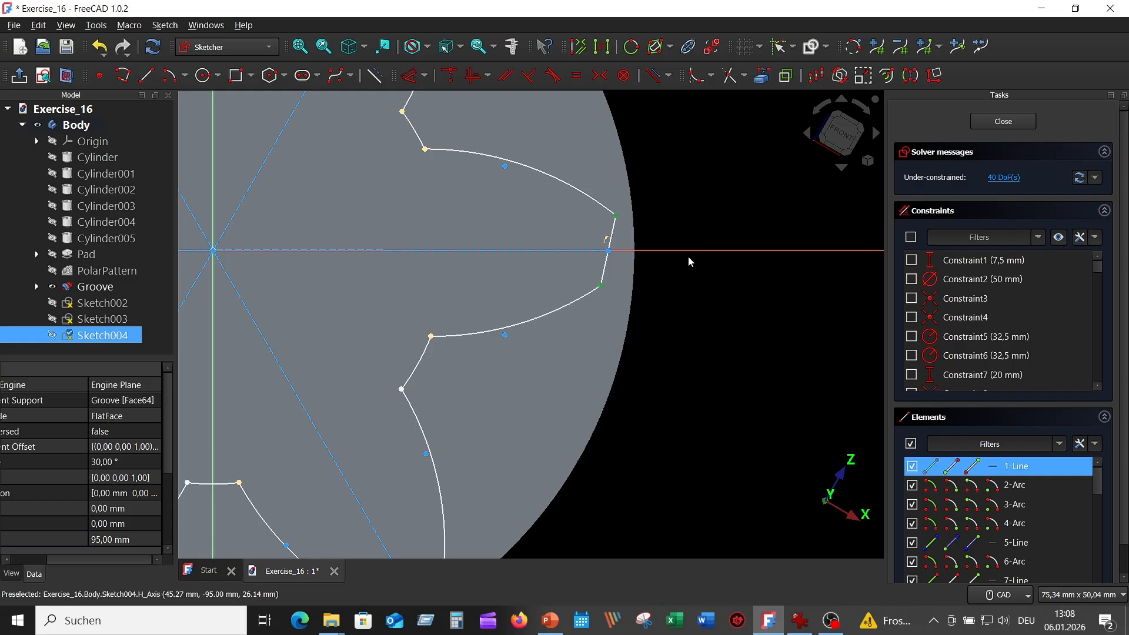
click(689, 250)
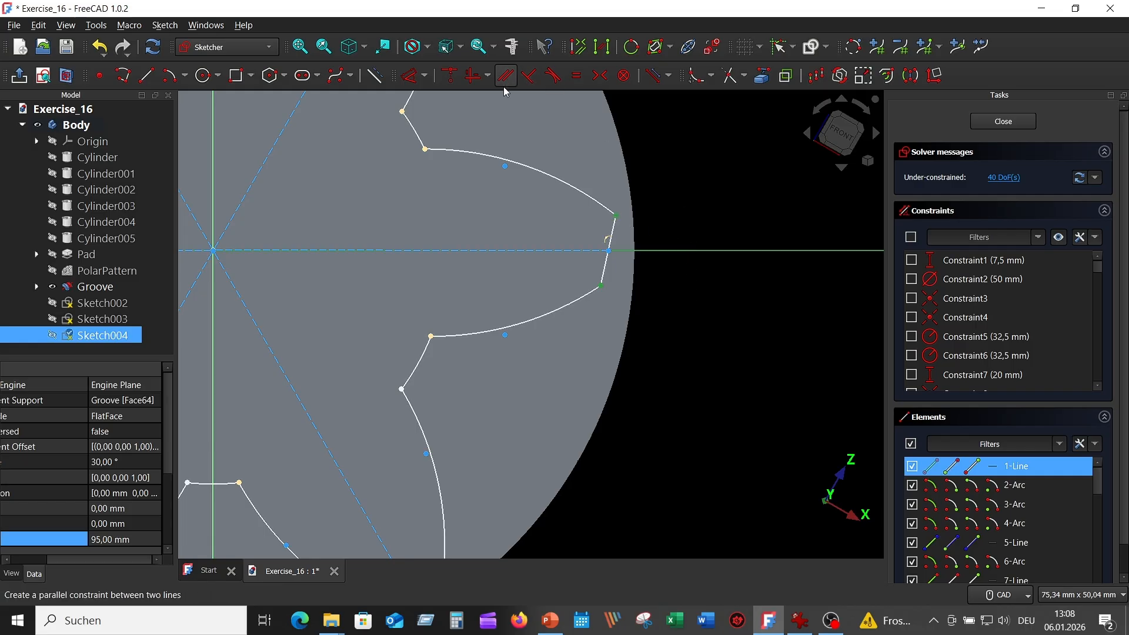
click(600, 78)
scroll(779, 345, down, 5)
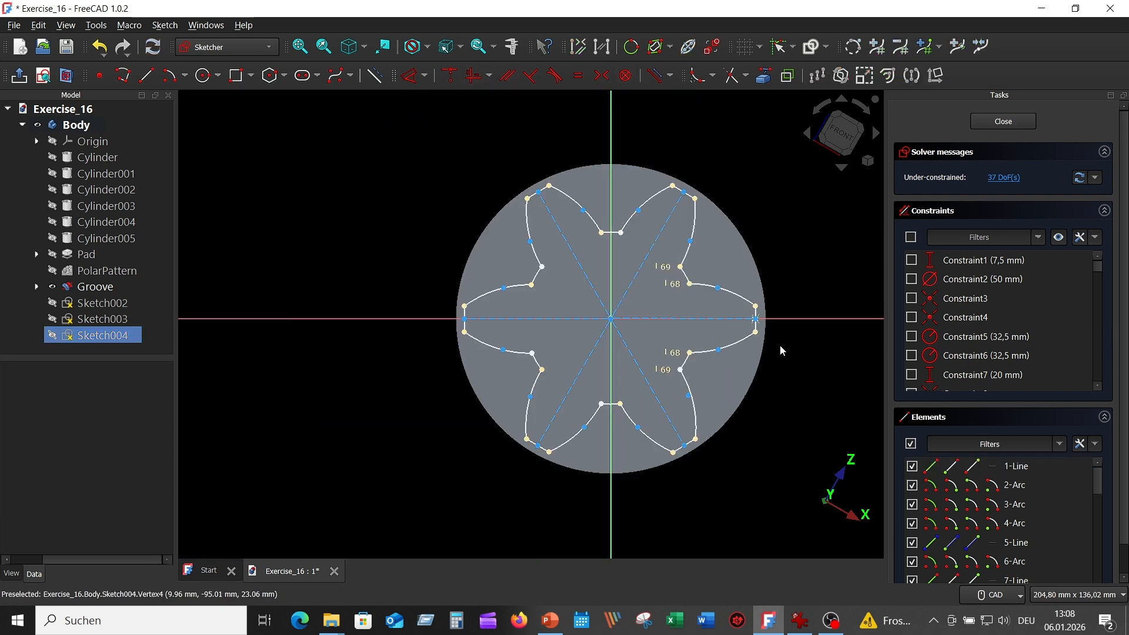
scroll(777, 344, up, 3)
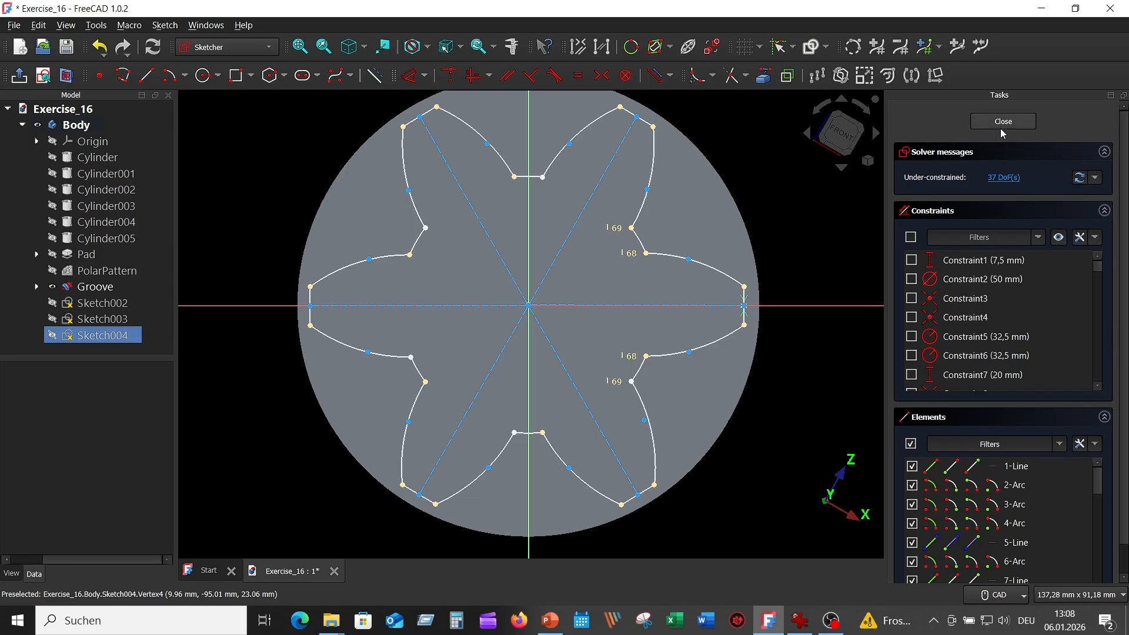
key(Escape)
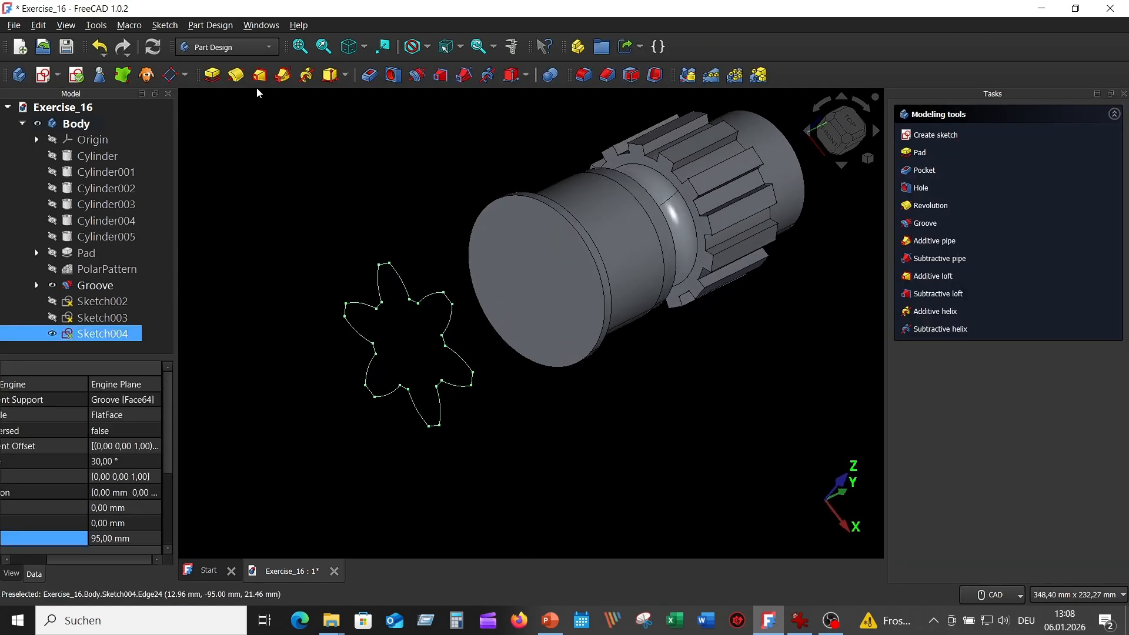
Validate Sketch004, highlight any troublesome vertices, and close the validation panel.
click(170, 27)
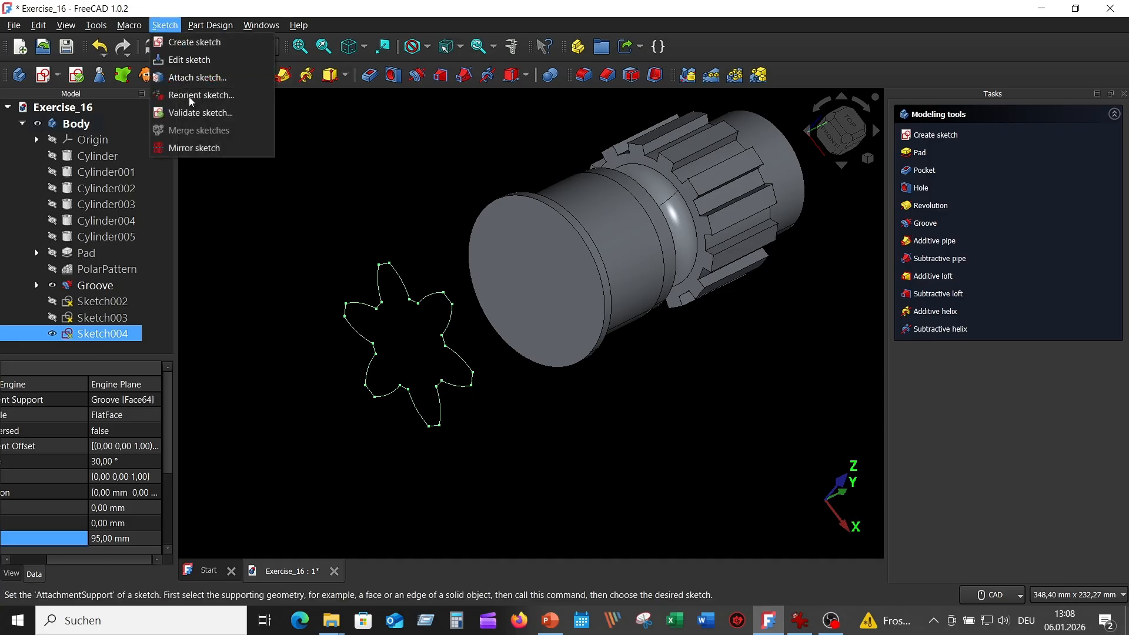
click(210, 112)
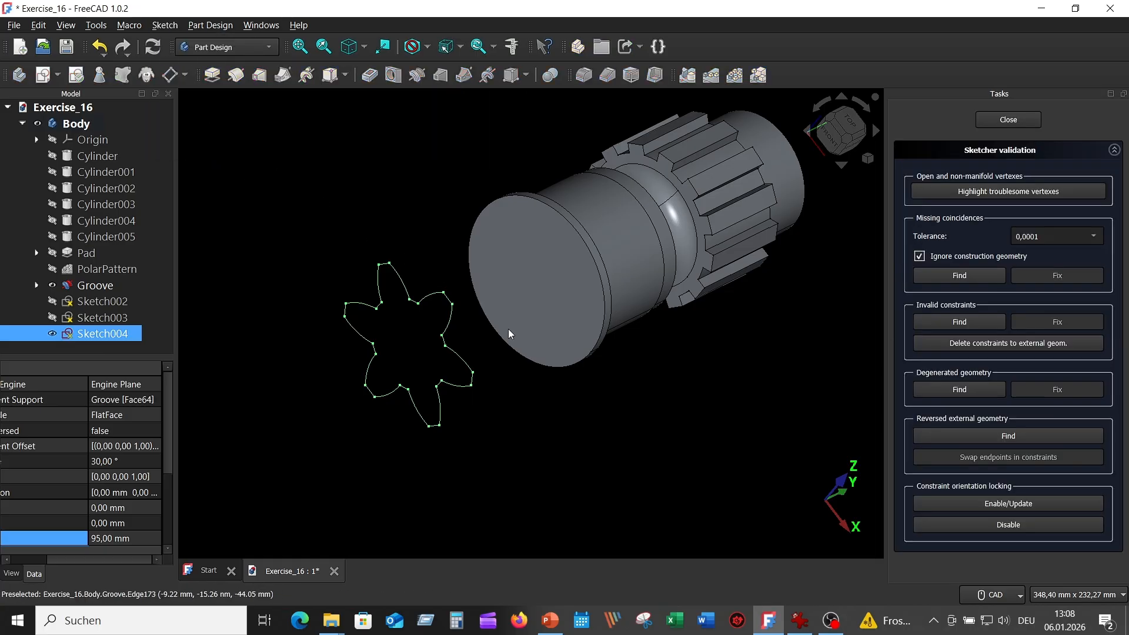
scroll(517, 414, up, 2)
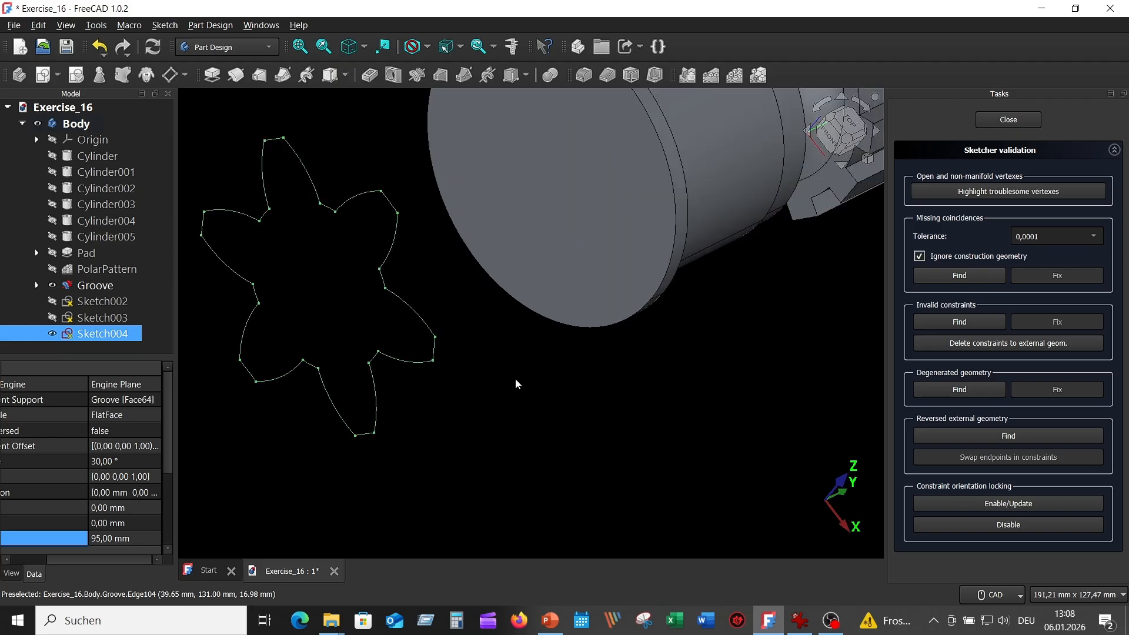
middle_drag(515, 379, 584, 392)
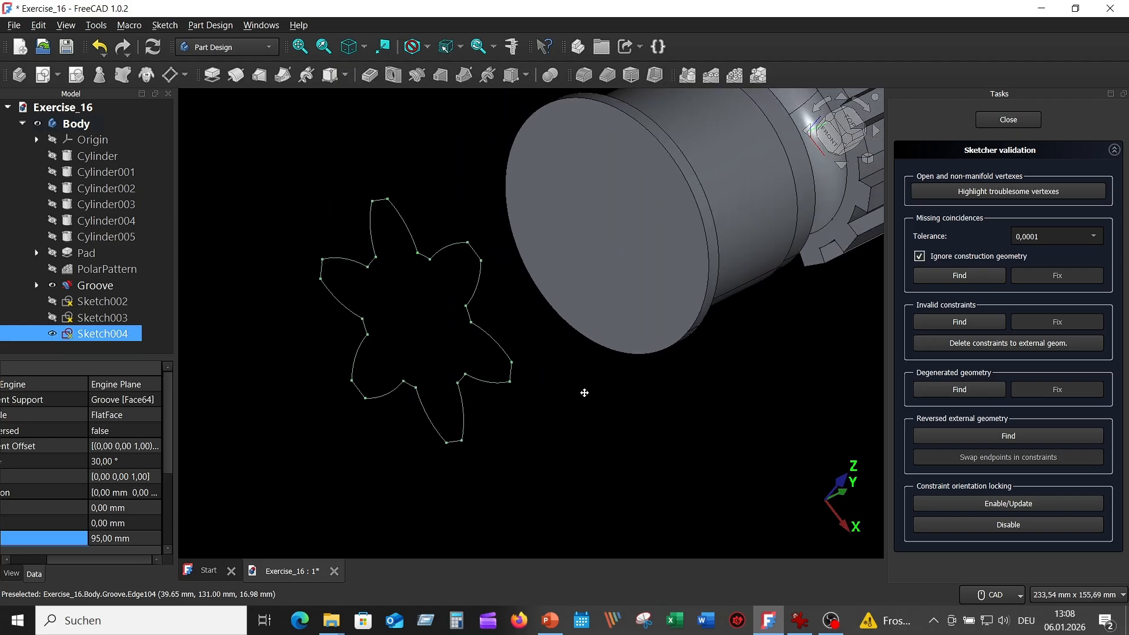
click(971, 192)
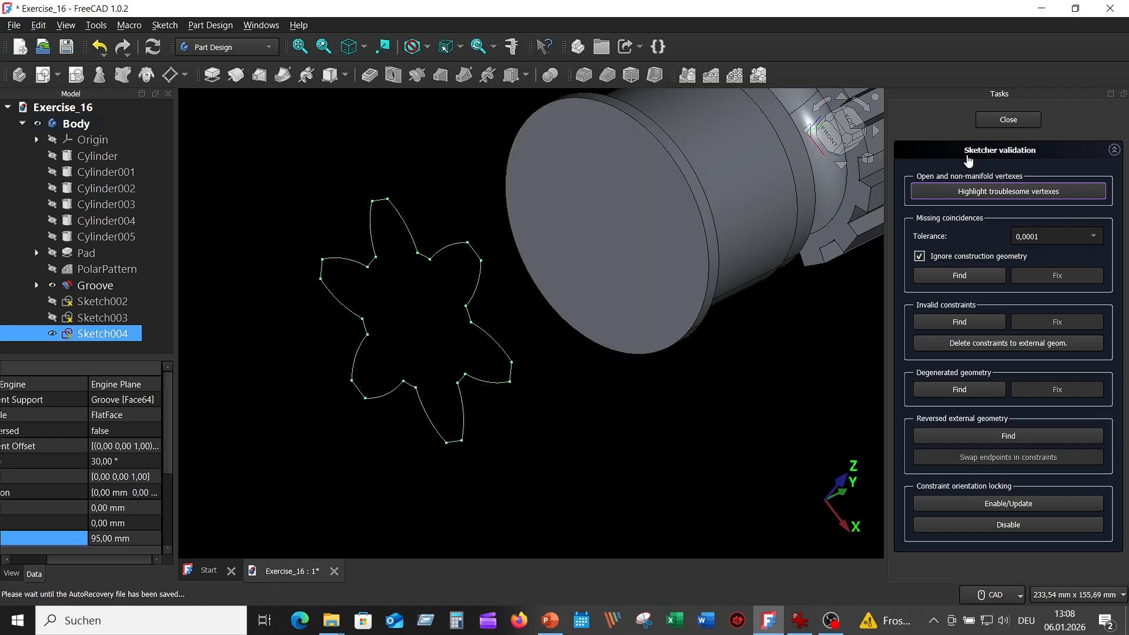
click(1004, 120)
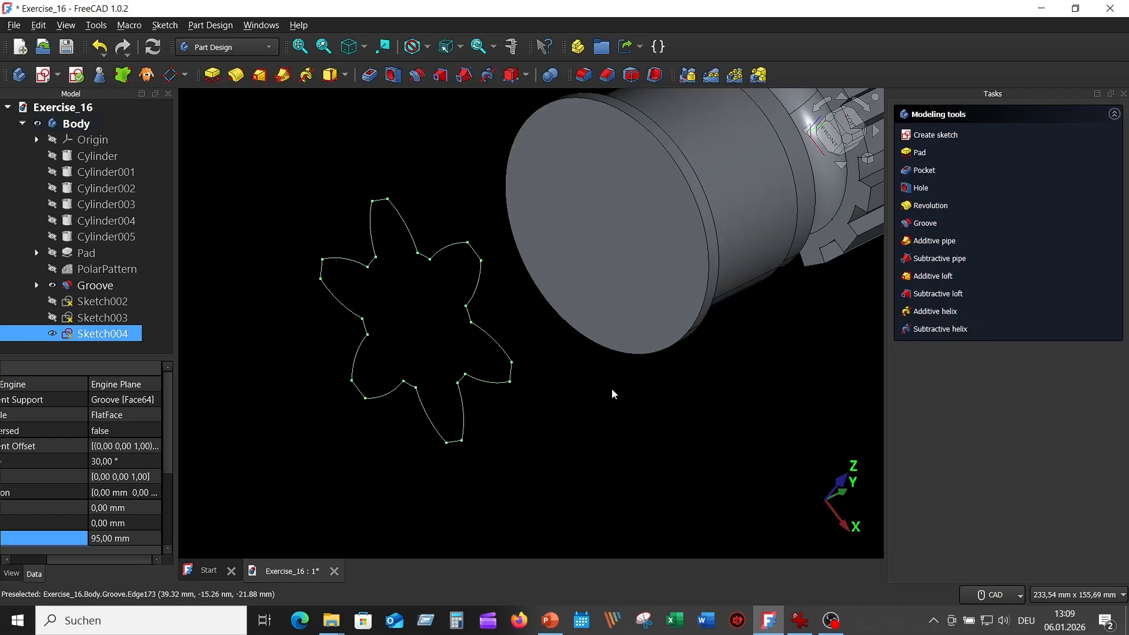
Show Sketch003 and Sketch002 again and select Sketch002 as the loft profile.
click(52, 318)
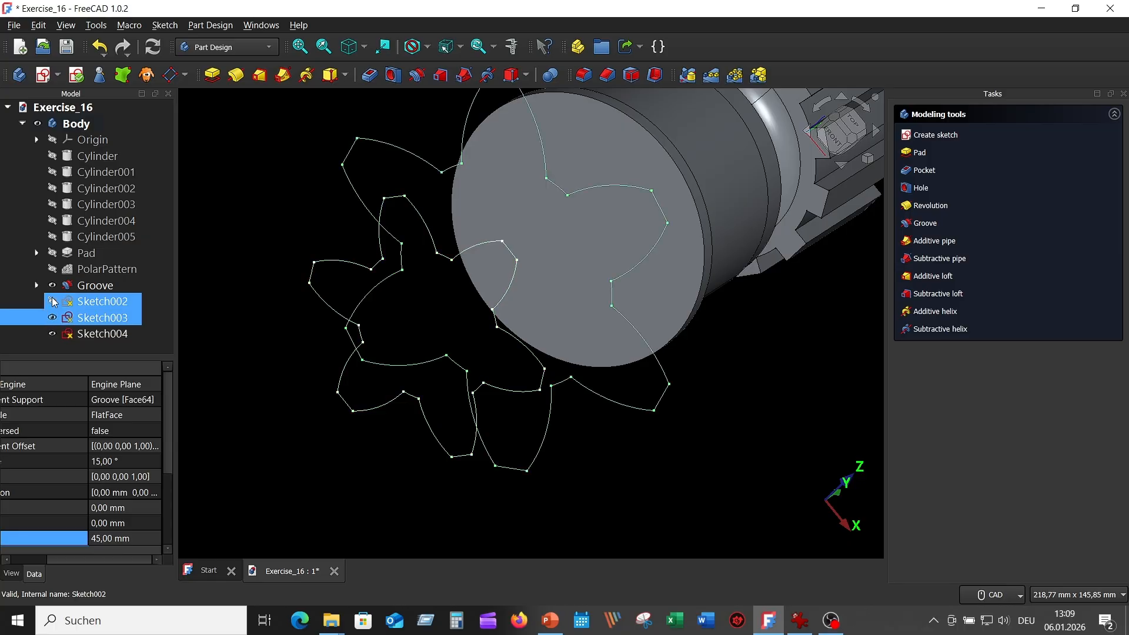
click(52, 300)
scroll(284, 370, down, 4)
middle_drag(547, 440, 668, 413)
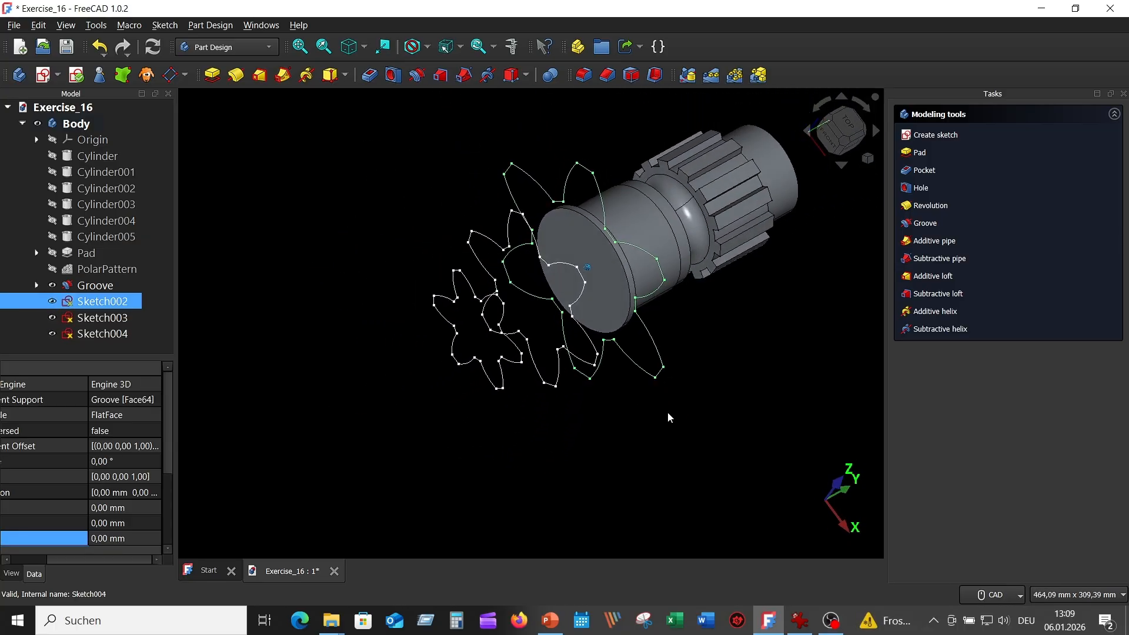
click(668, 417)
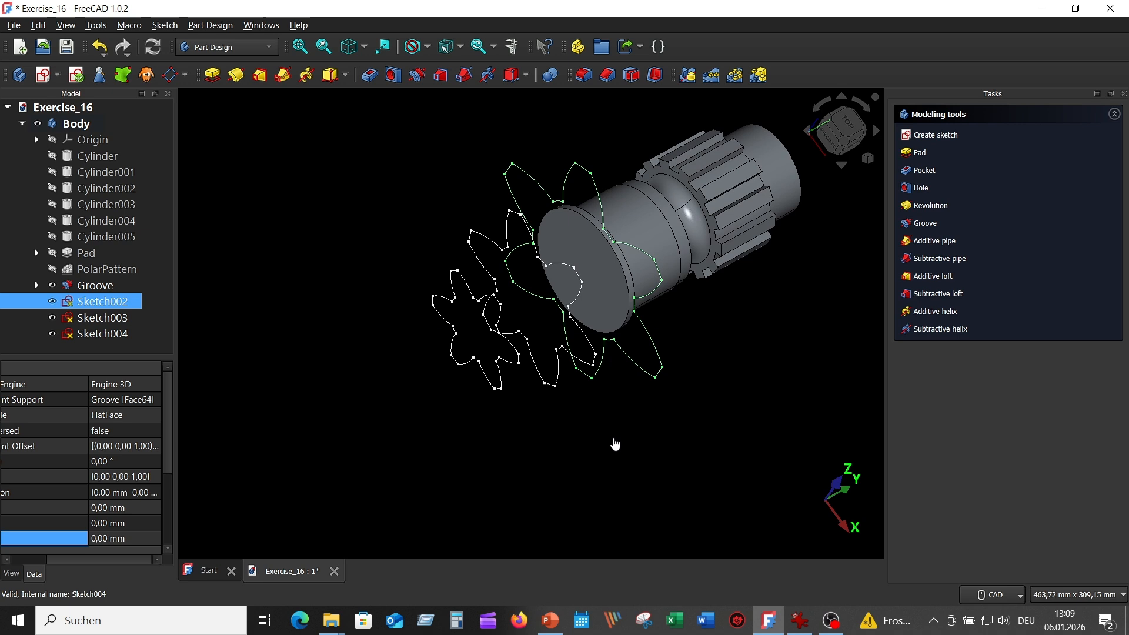
click(128, 306)
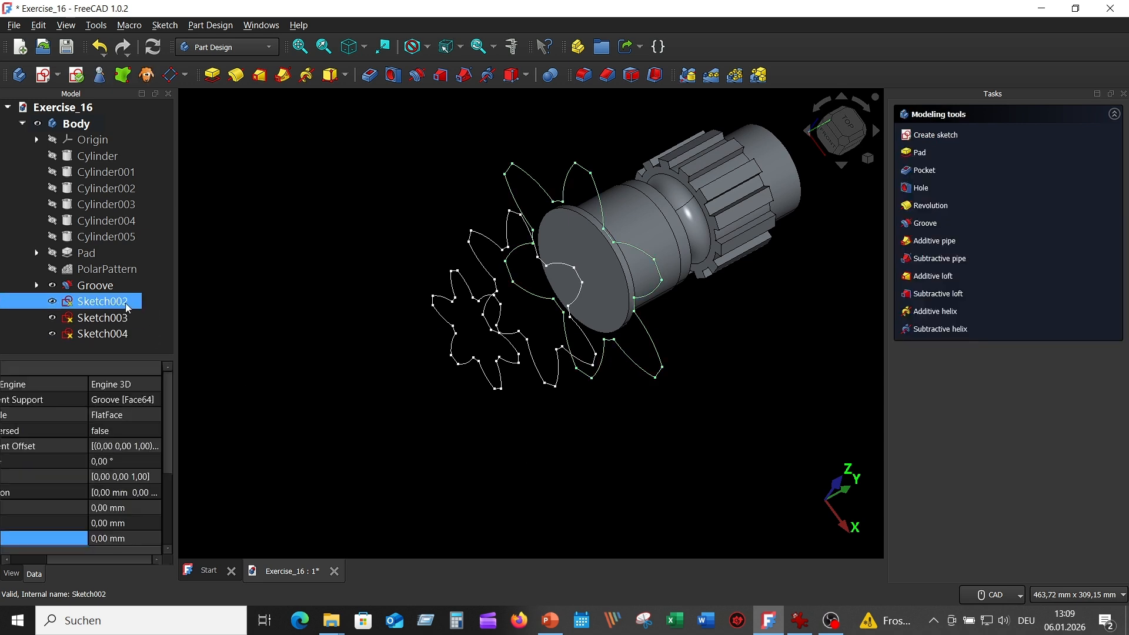
Create an additive loft from Sketch002 through Sketch003 and Sketch004 and confirm it.
click(260, 75)
middle_drag(819, 288, 841, 271)
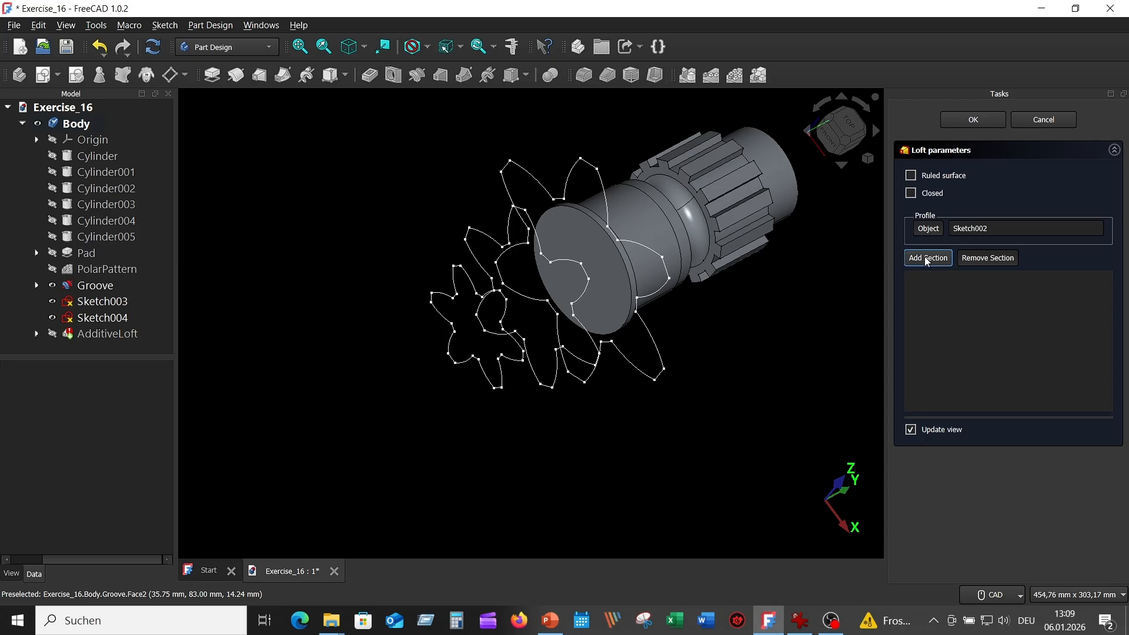
click(927, 259)
click(117, 302)
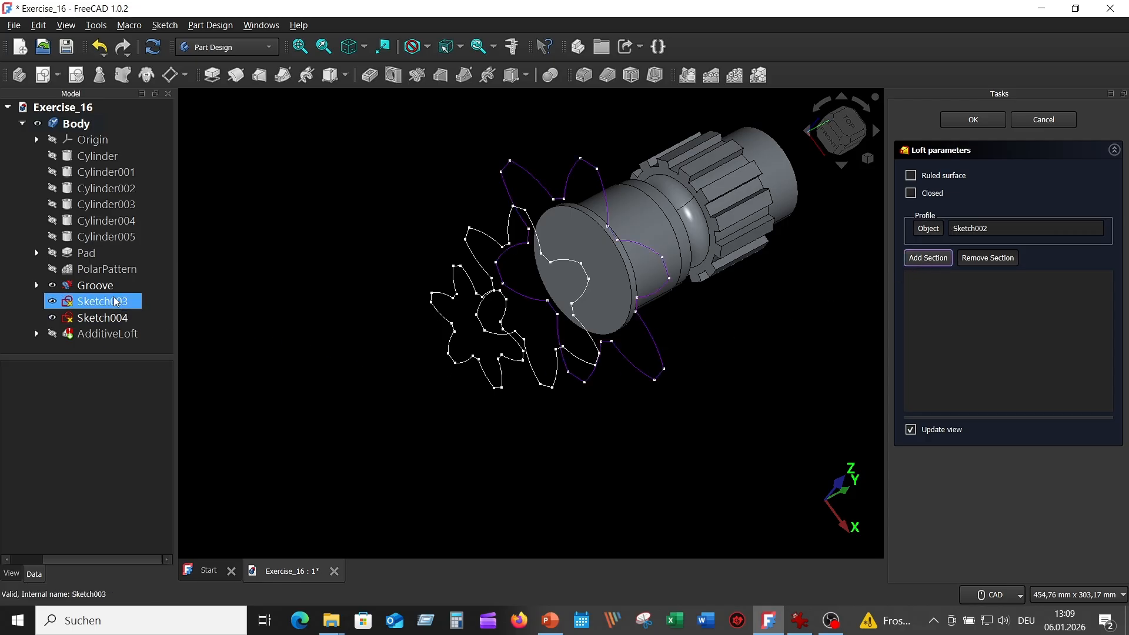
click(927, 260)
click(115, 303)
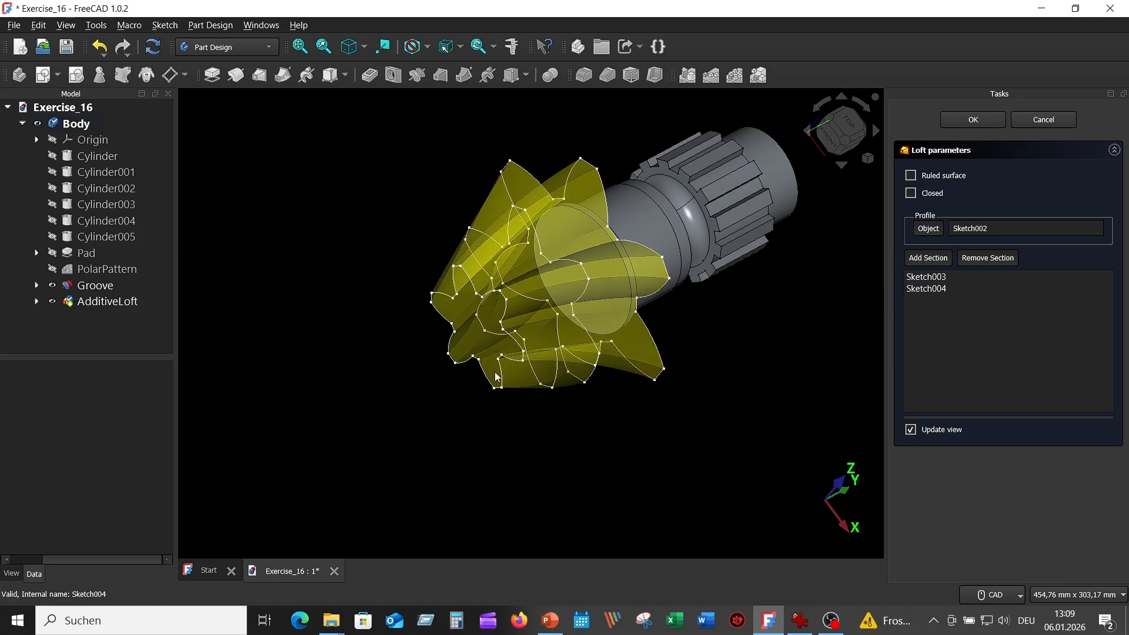
middle_drag(657, 368, 735, 370)
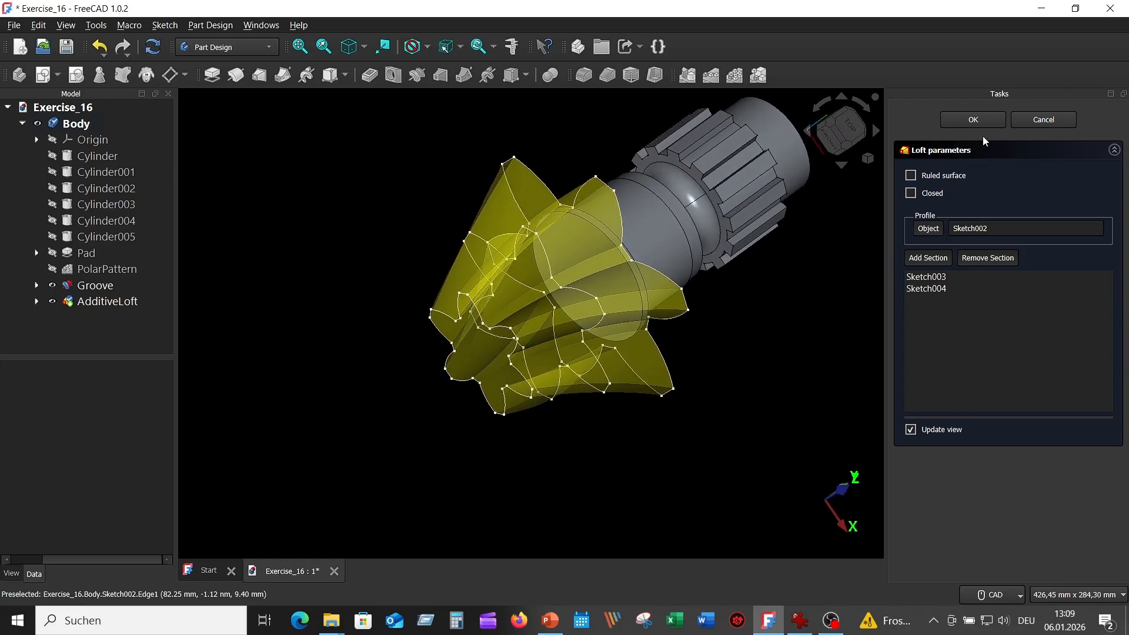
click(977, 120)
middle_drag(378, 230, 382, 281)
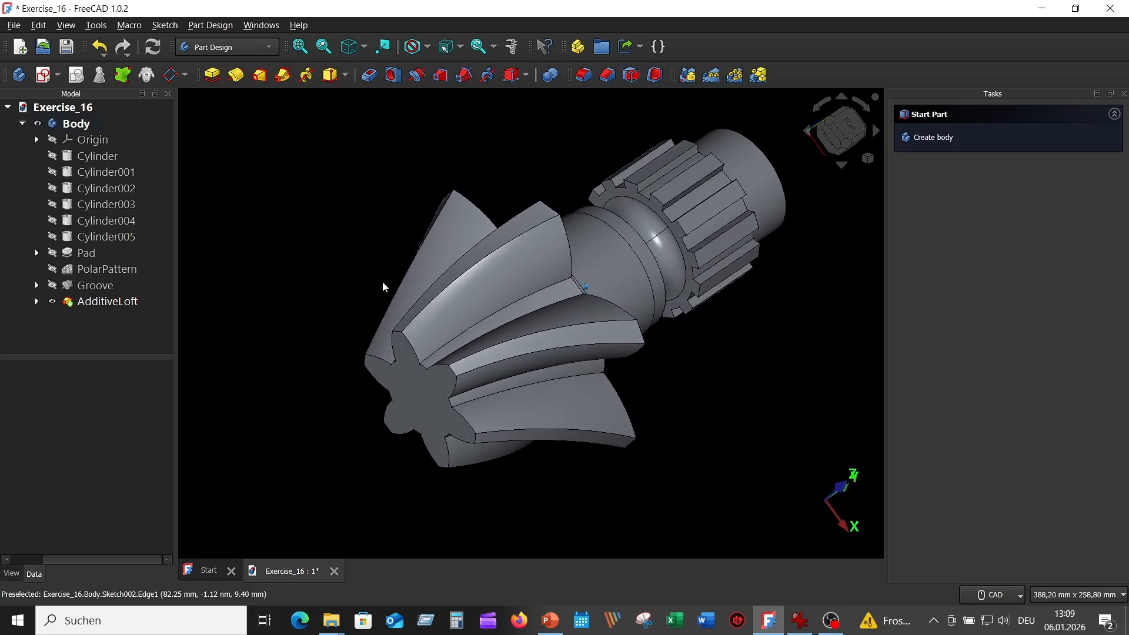
Show the finished shaft in isometric view with the whole model fitted.
click(352, 45)
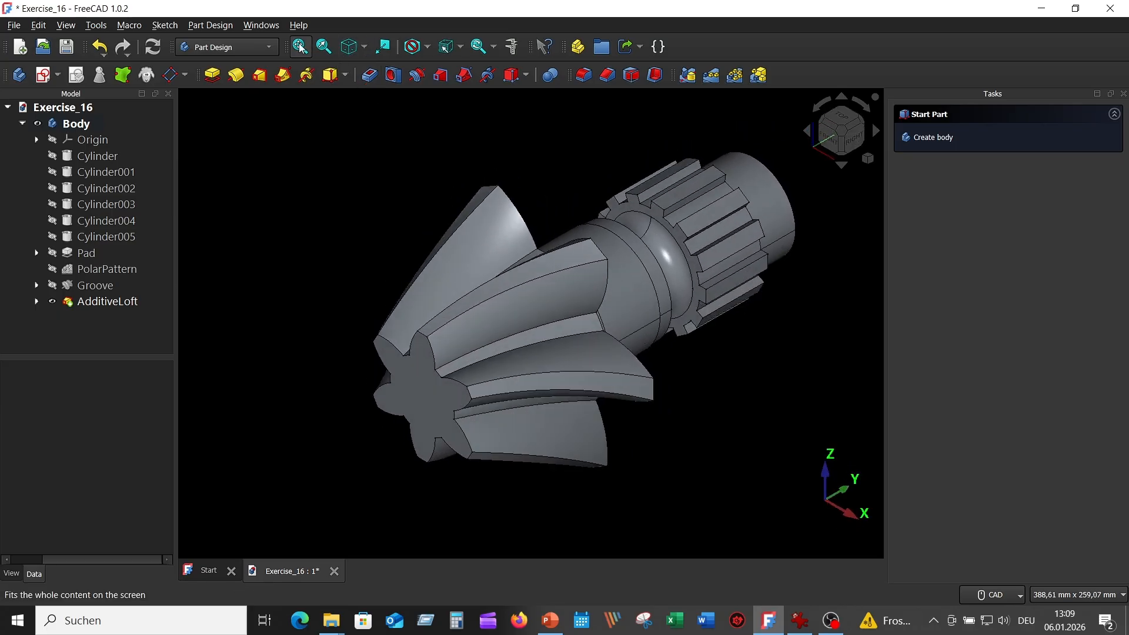
click(300, 47)
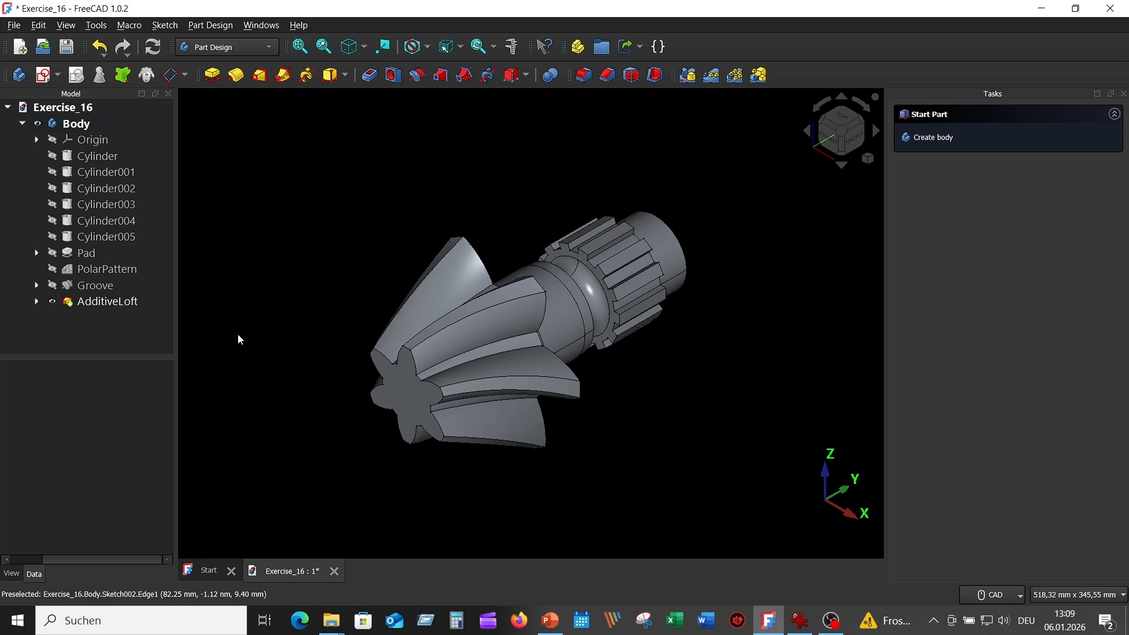